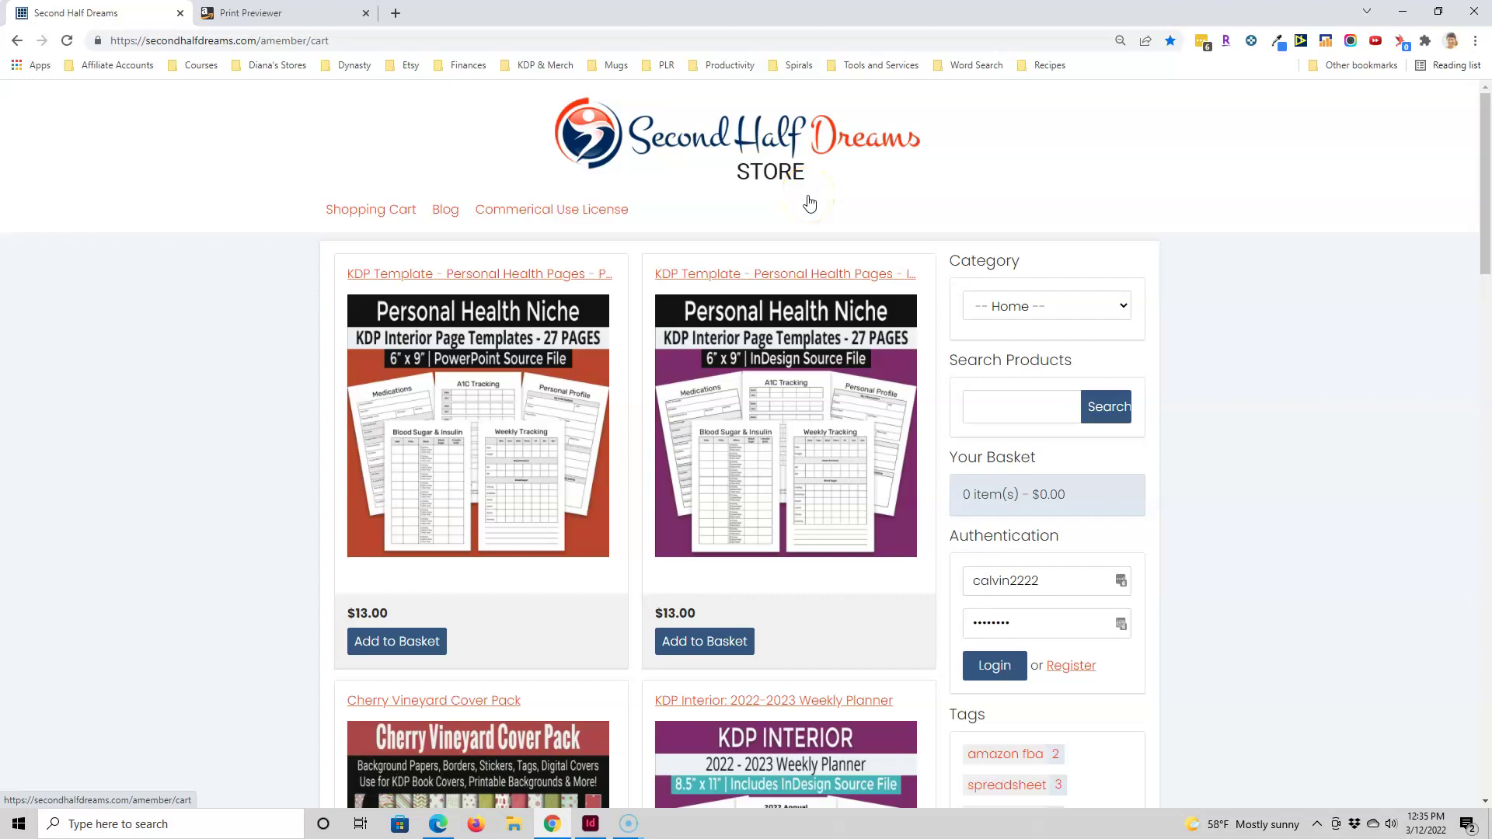
# Step: Filter the Second Half Dreams store by the 'indesign' tag to find the free 2022–2024 Monthly Calendars interior
pyautogui.scroll(-6, 809, 203)
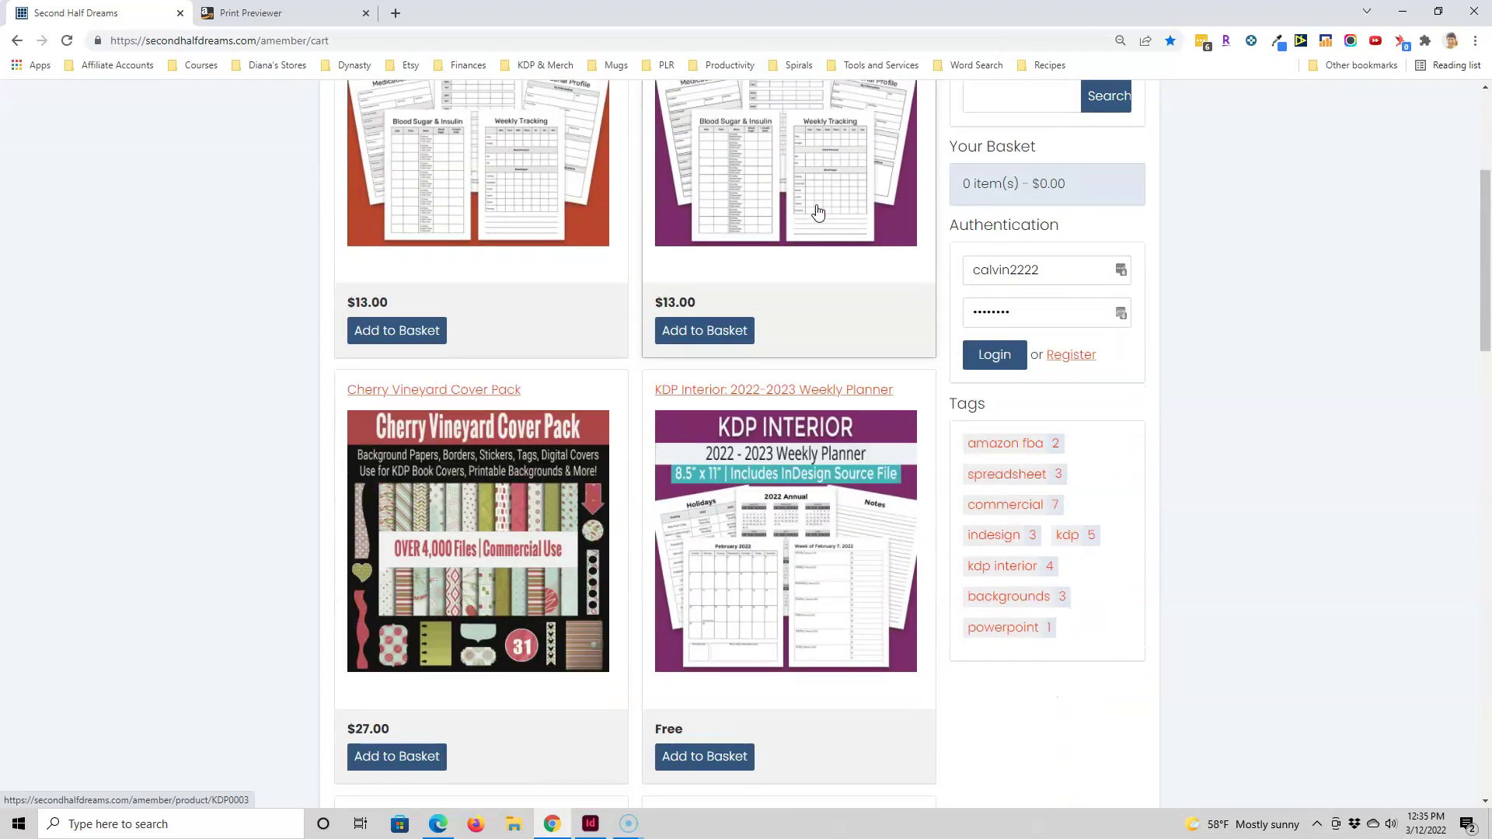
pyautogui.scroll(-4, 819, 211)
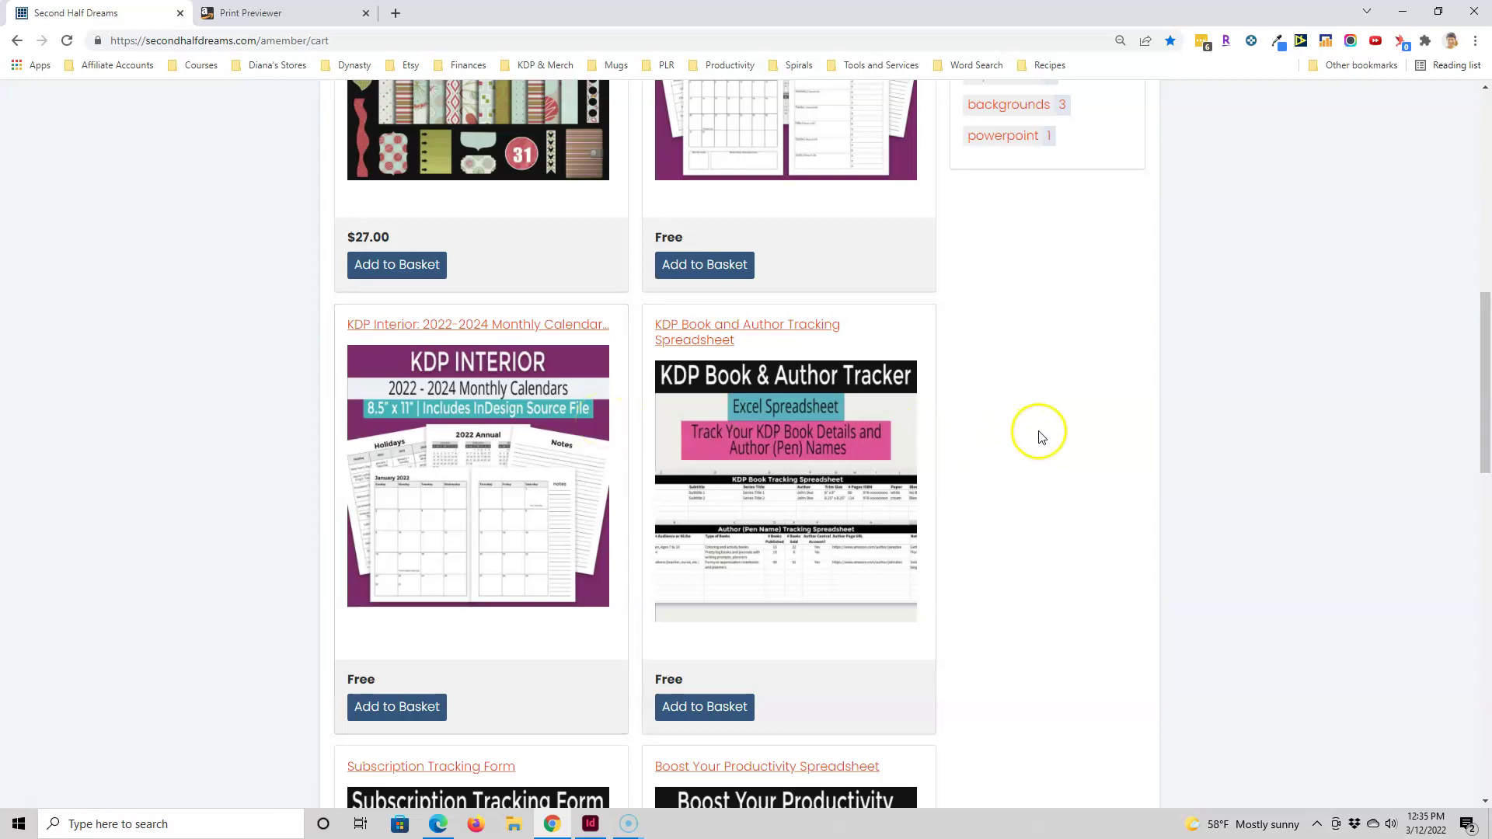
pyautogui.scroll(2, 1036, 435)
pyautogui.scroll(2, 1010, 447)
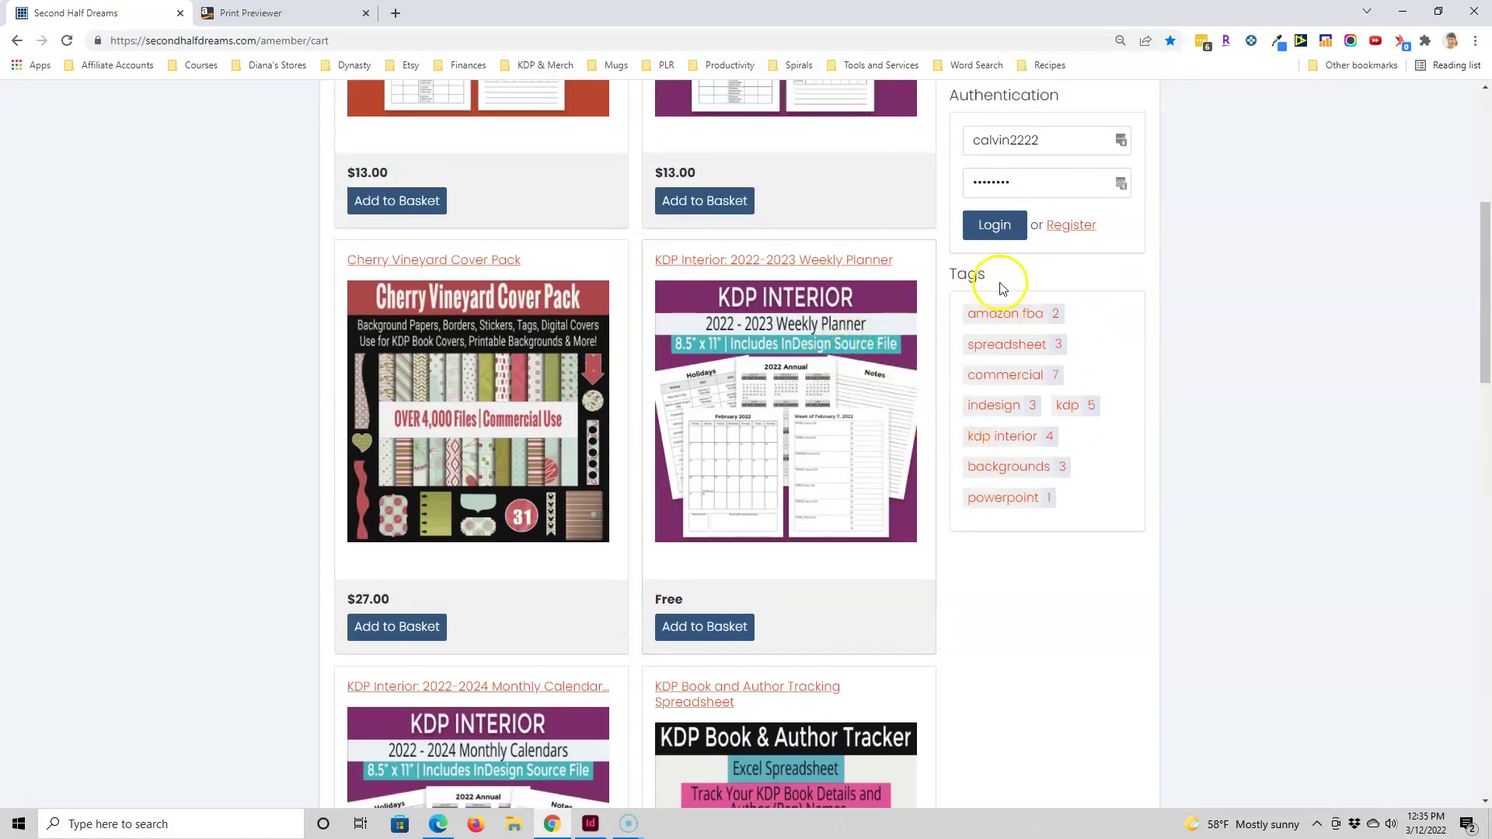
pyautogui.click(993, 408)
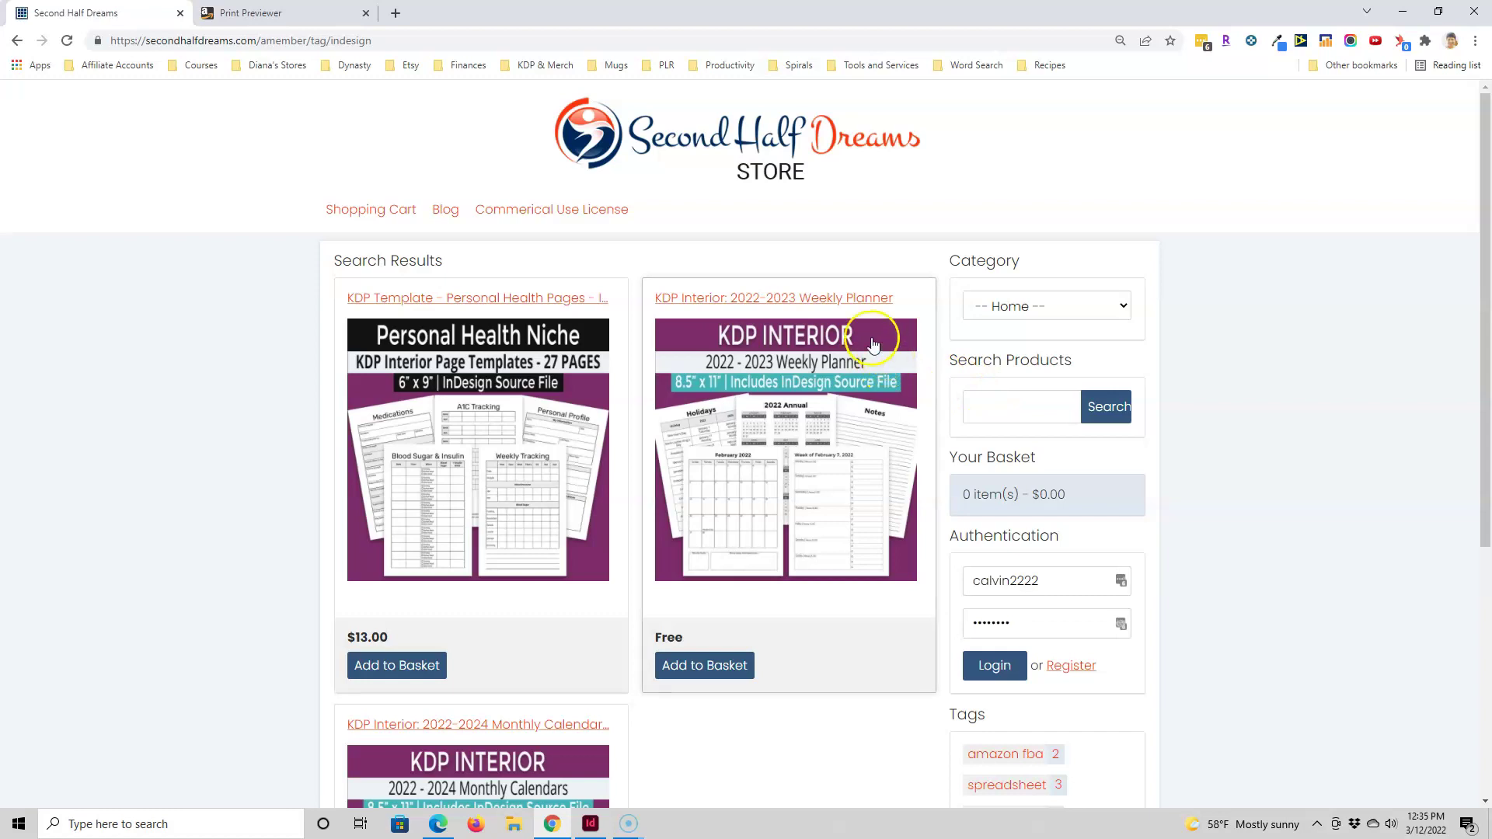
pyautogui.scroll(-1, 869, 333)
pyautogui.scroll(-2, 869, 332)
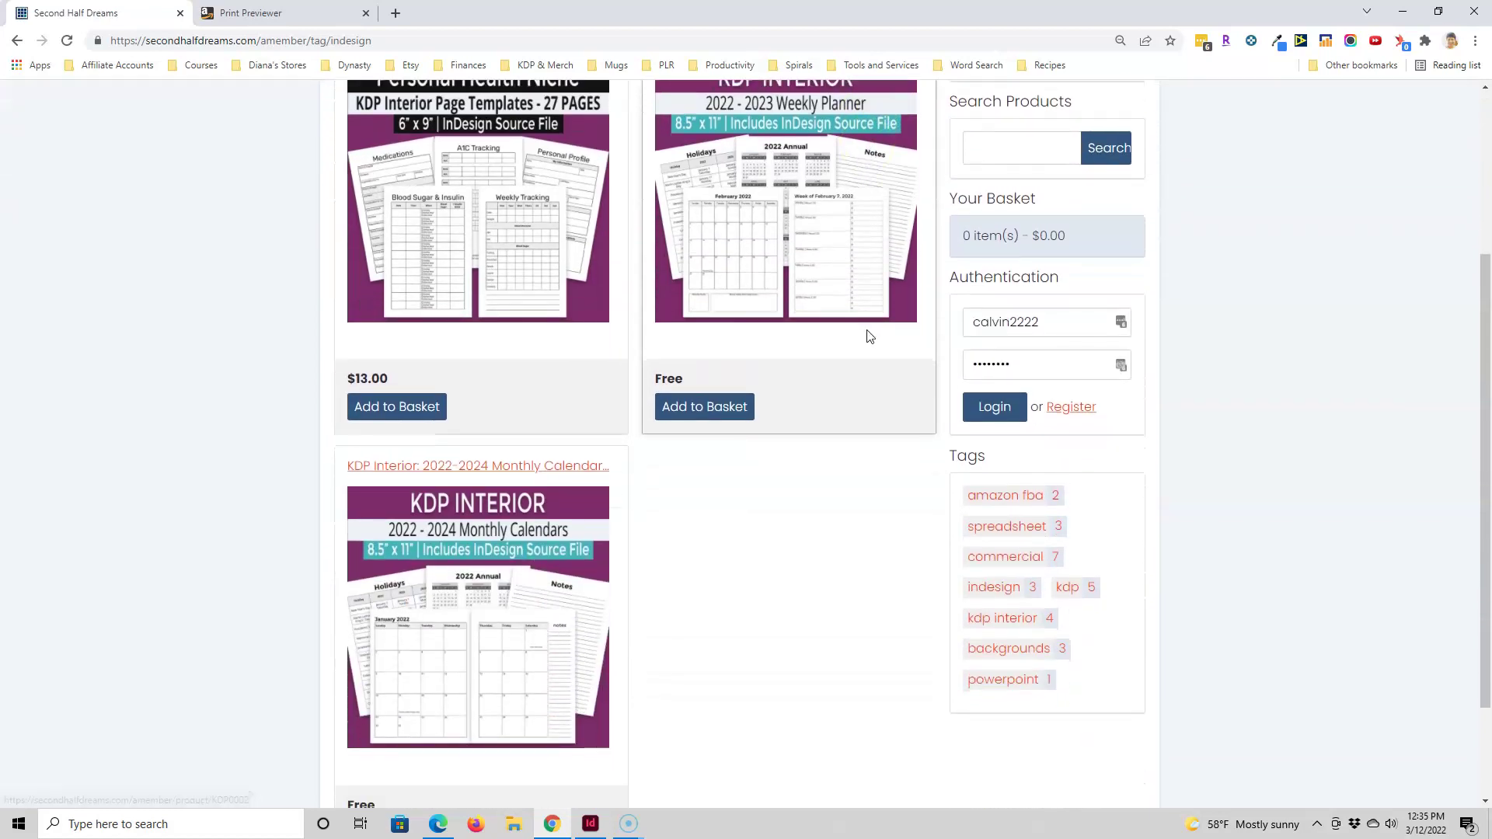
pyautogui.scroll(-2, 878, 349)
pyautogui.click(883, 343)
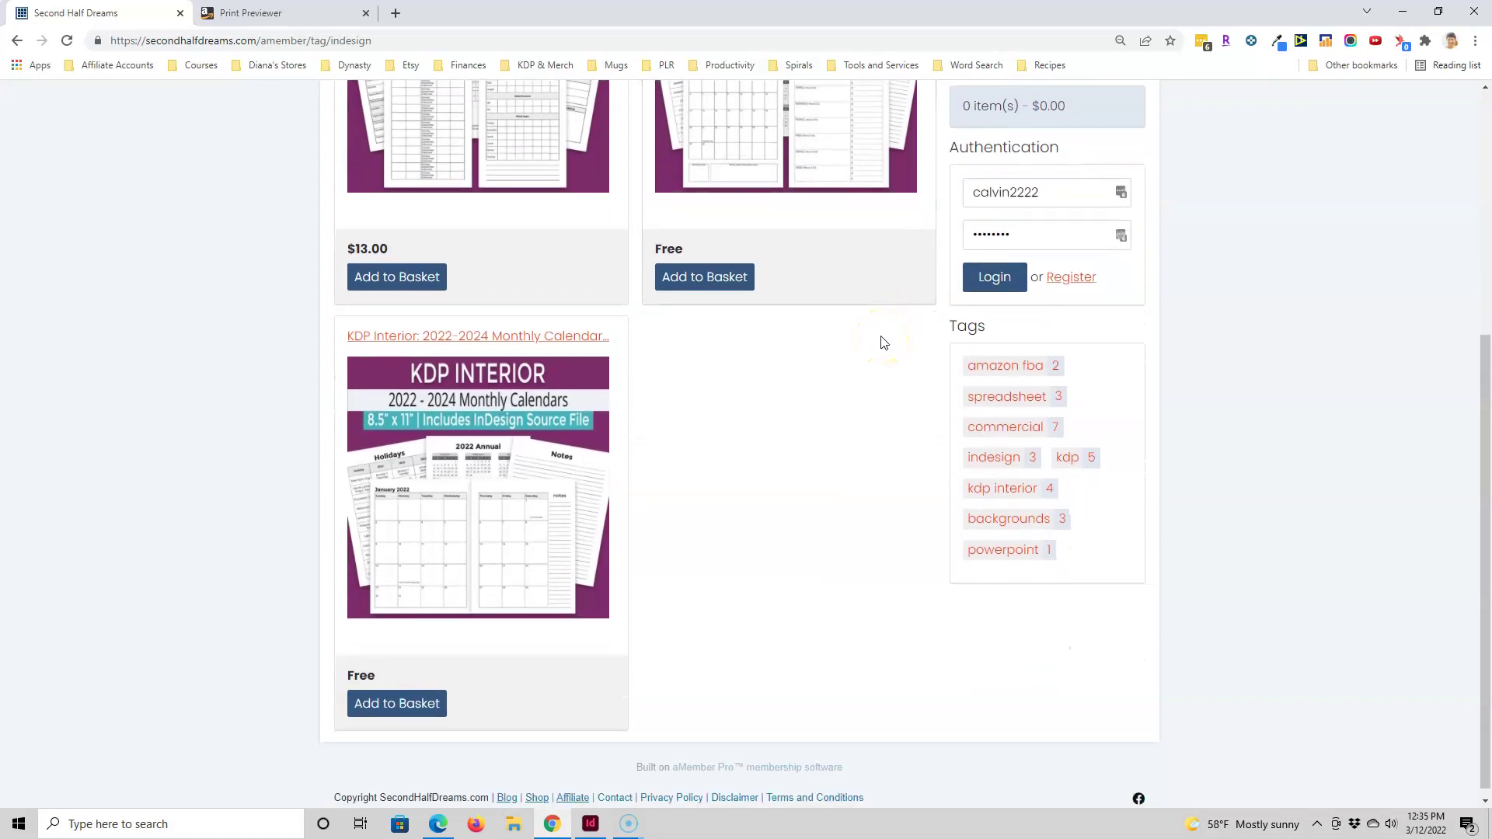
pyautogui.scroll(-1, 855, 343)
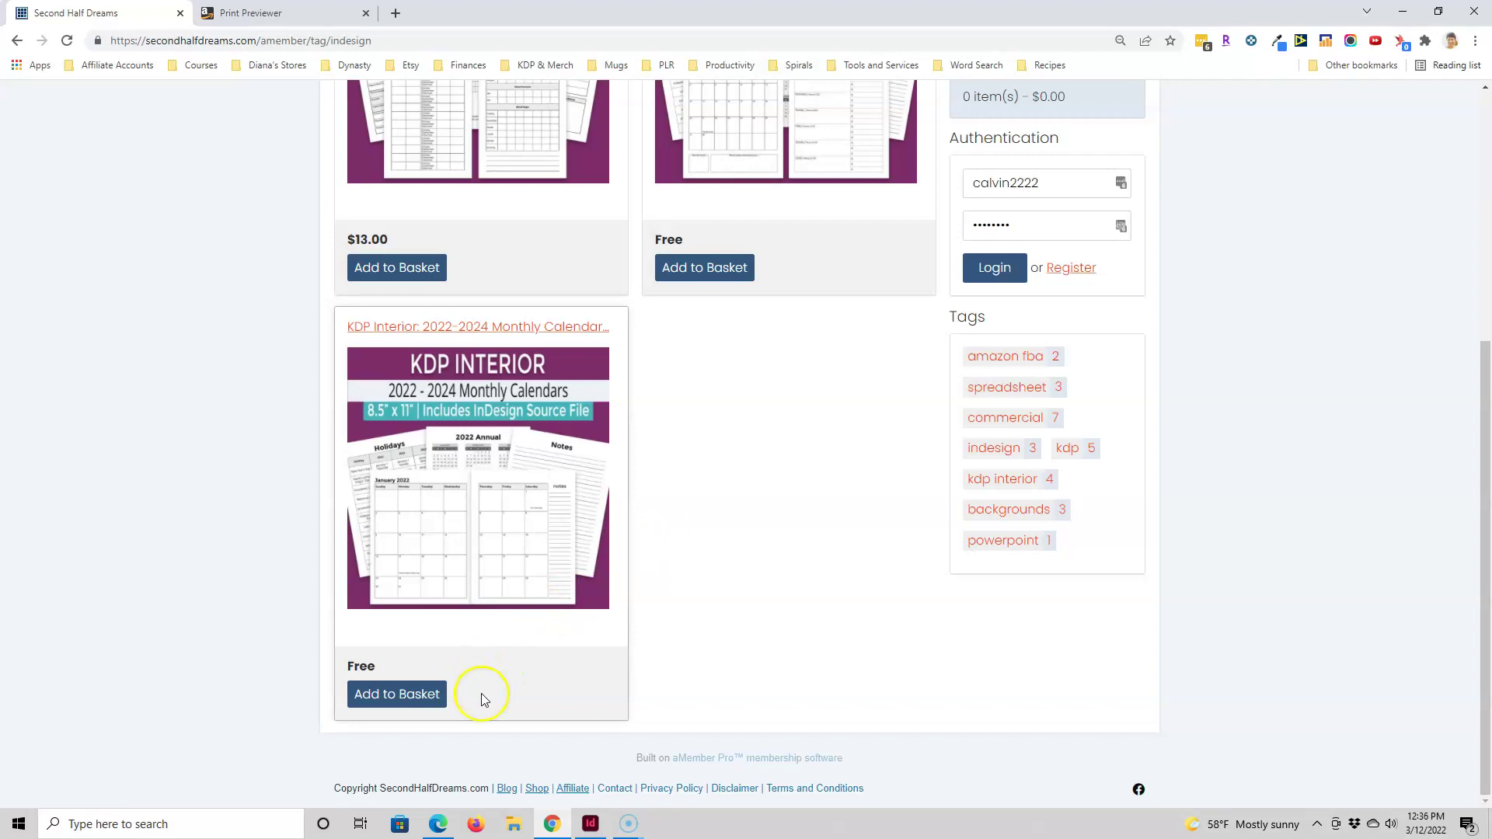
# Step: Page the KDP Print Previewer forward three spreads to the January 2022 spread on pages 6-7
pyautogui.click(333, 14)
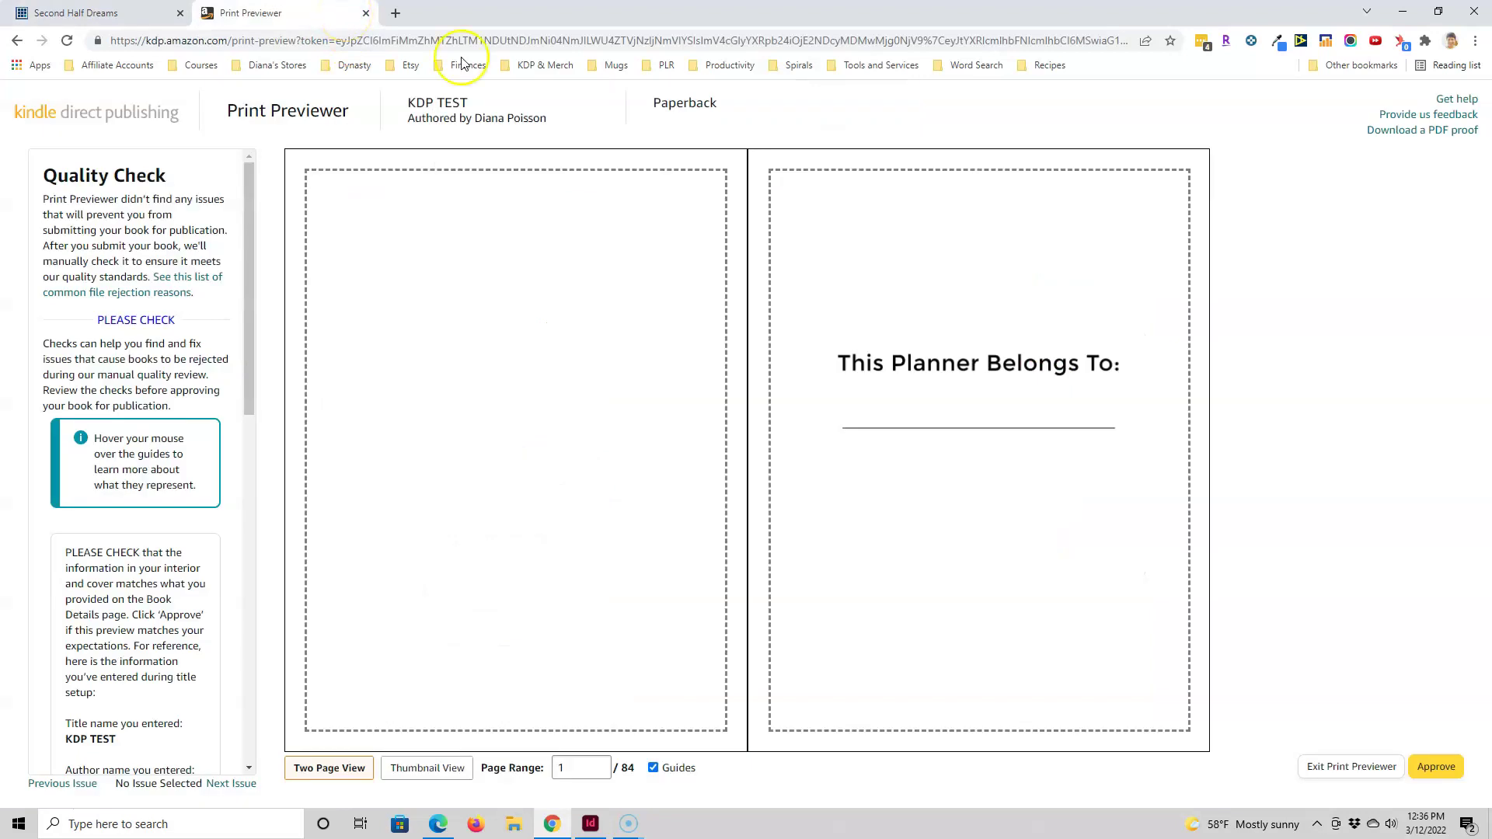
pyautogui.click(1196, 407)
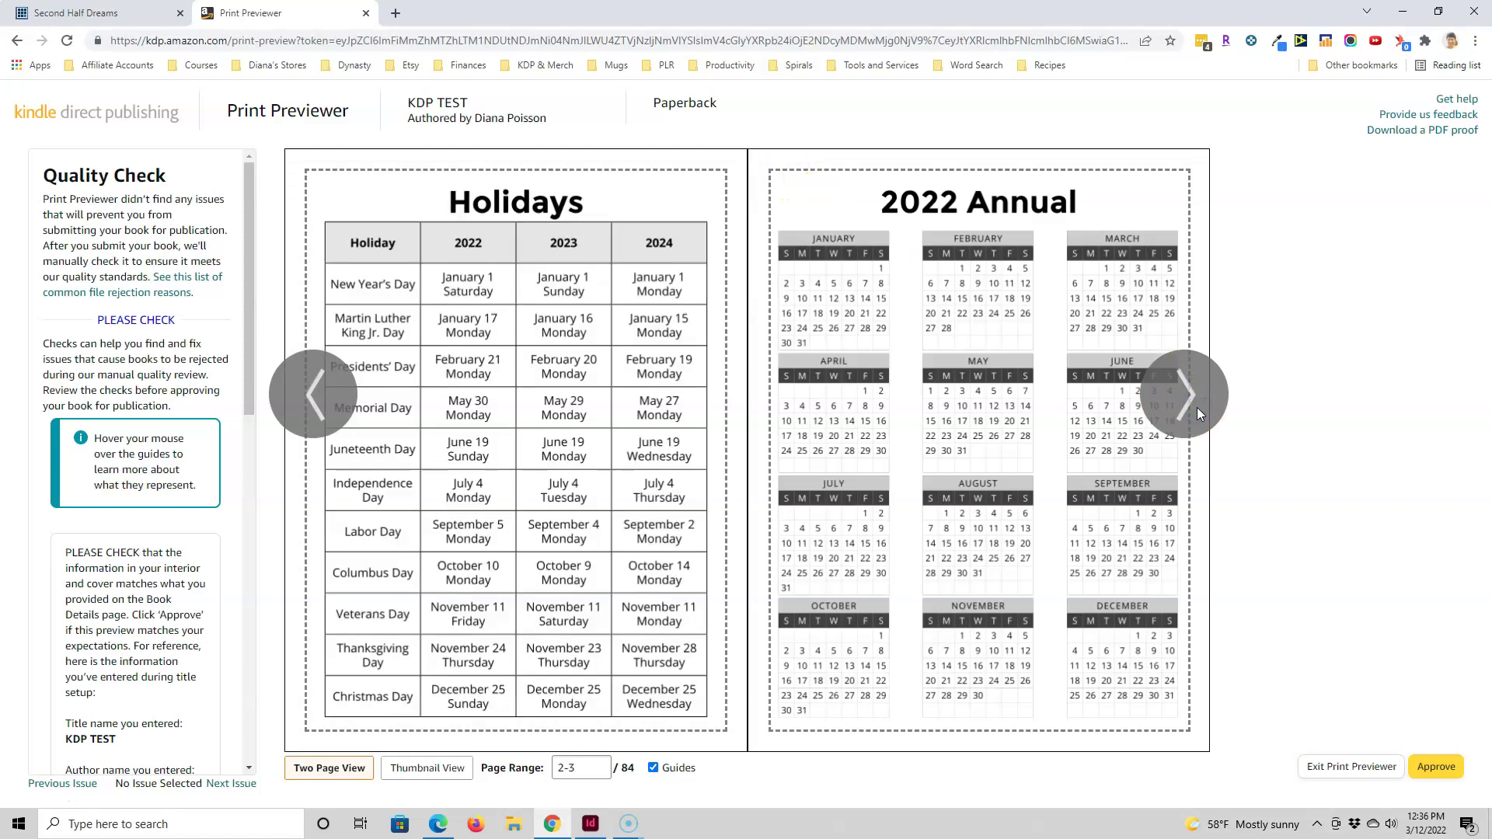
pyautogui.click(1197, 407)
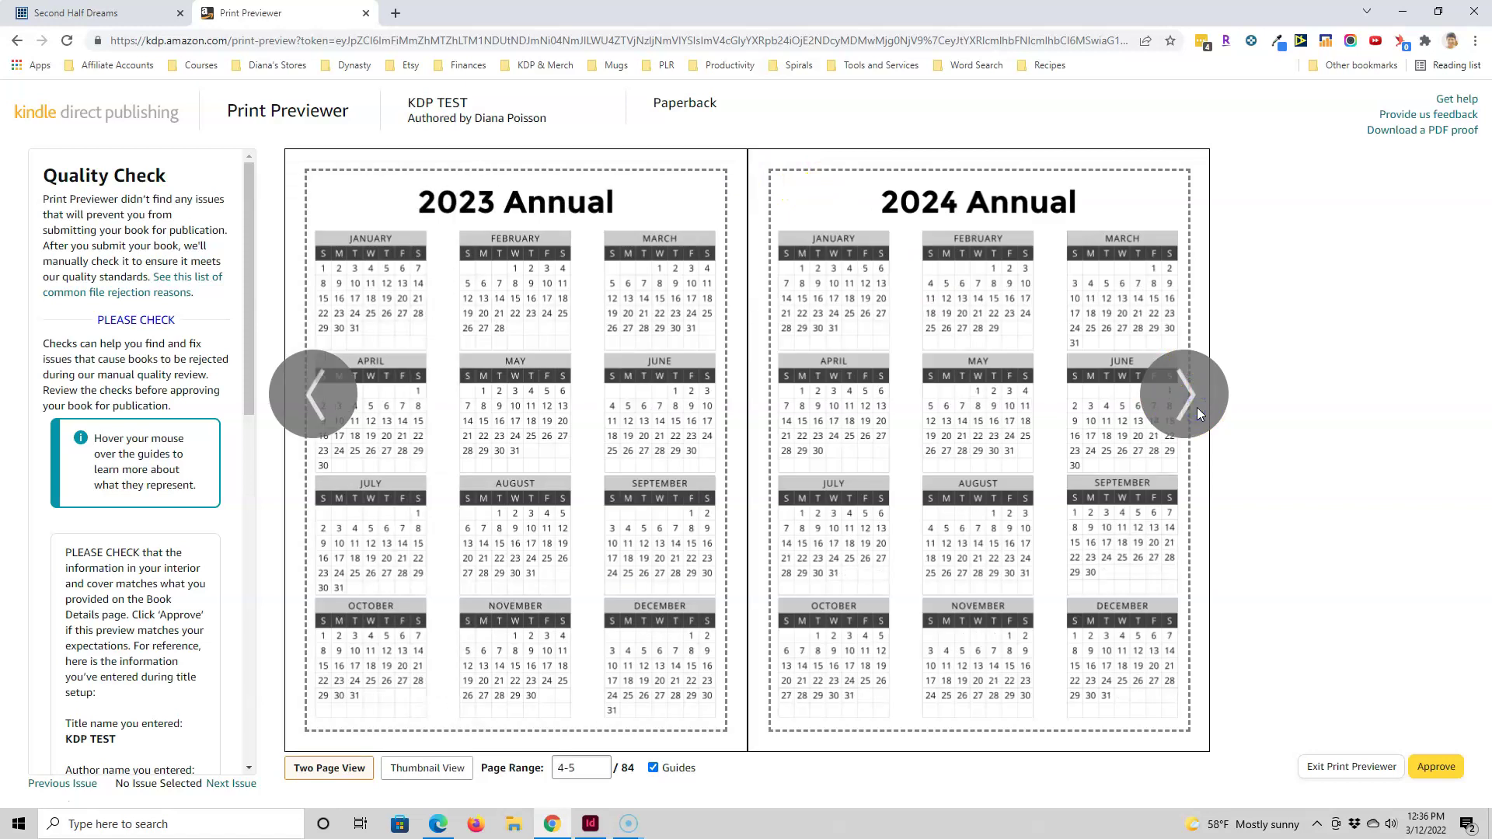
pyautogui.click(1196, 407)
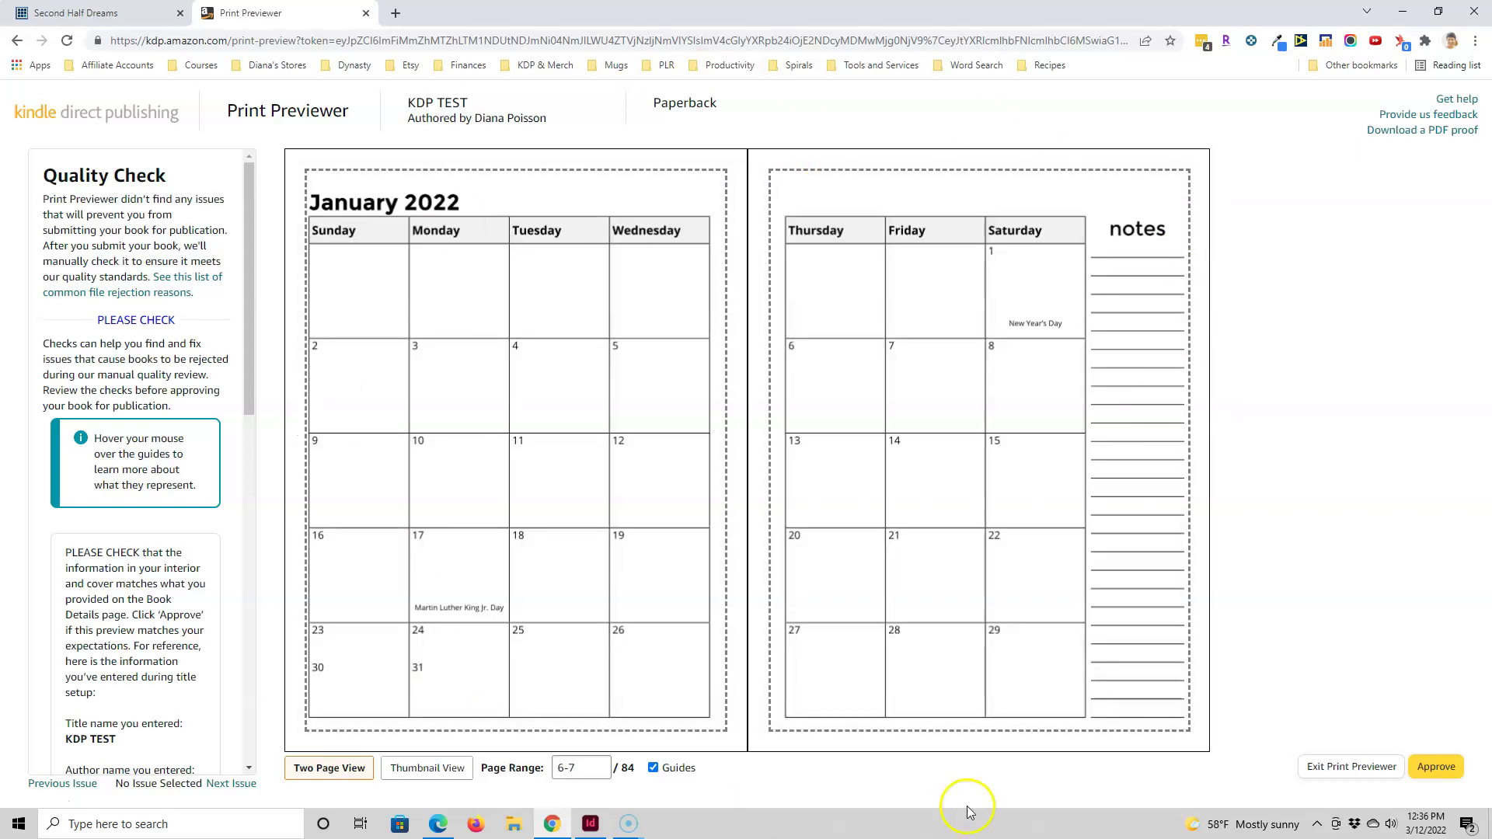
pyautogui.moveTo(989, 721)
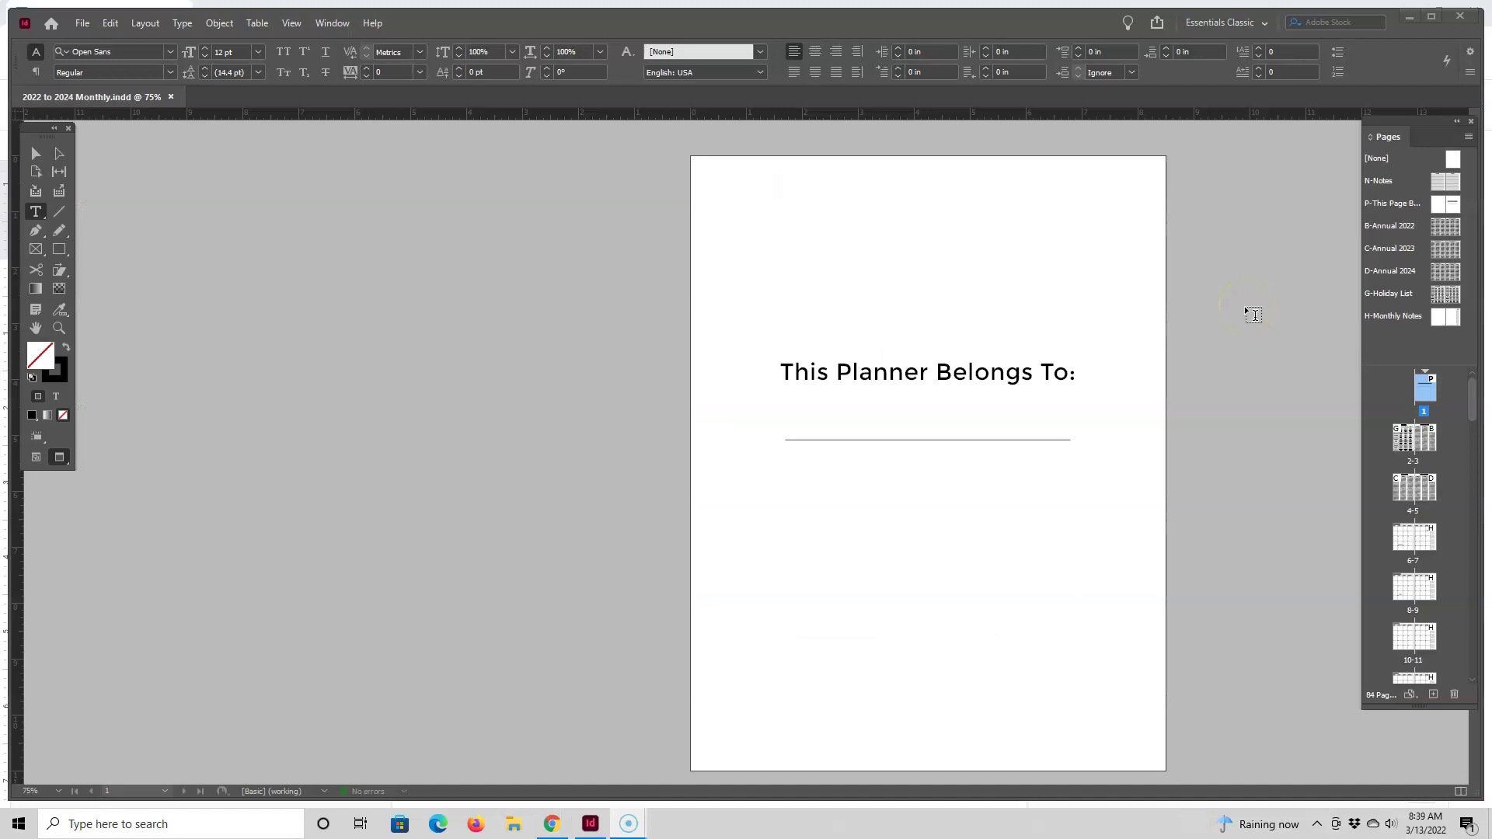
# Step: Scroll down past the annual calendars to the April and May 2022 spreads
pyautogui.scroll(-10, 1243, 308)
pyautogui.scroll(-10, 1247, 322)
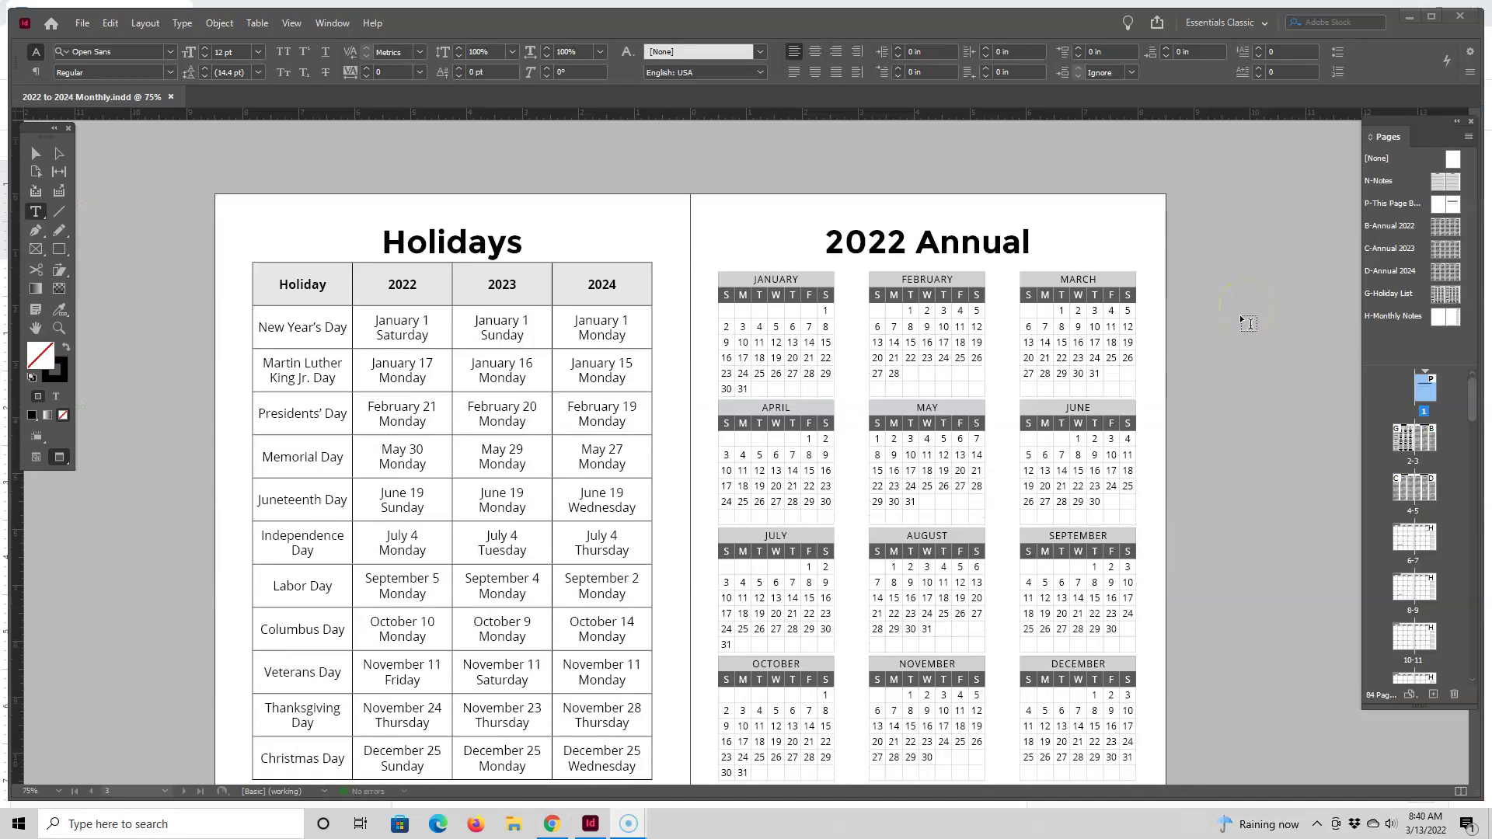
pyautogui.scroll(-5, 1245, 324)
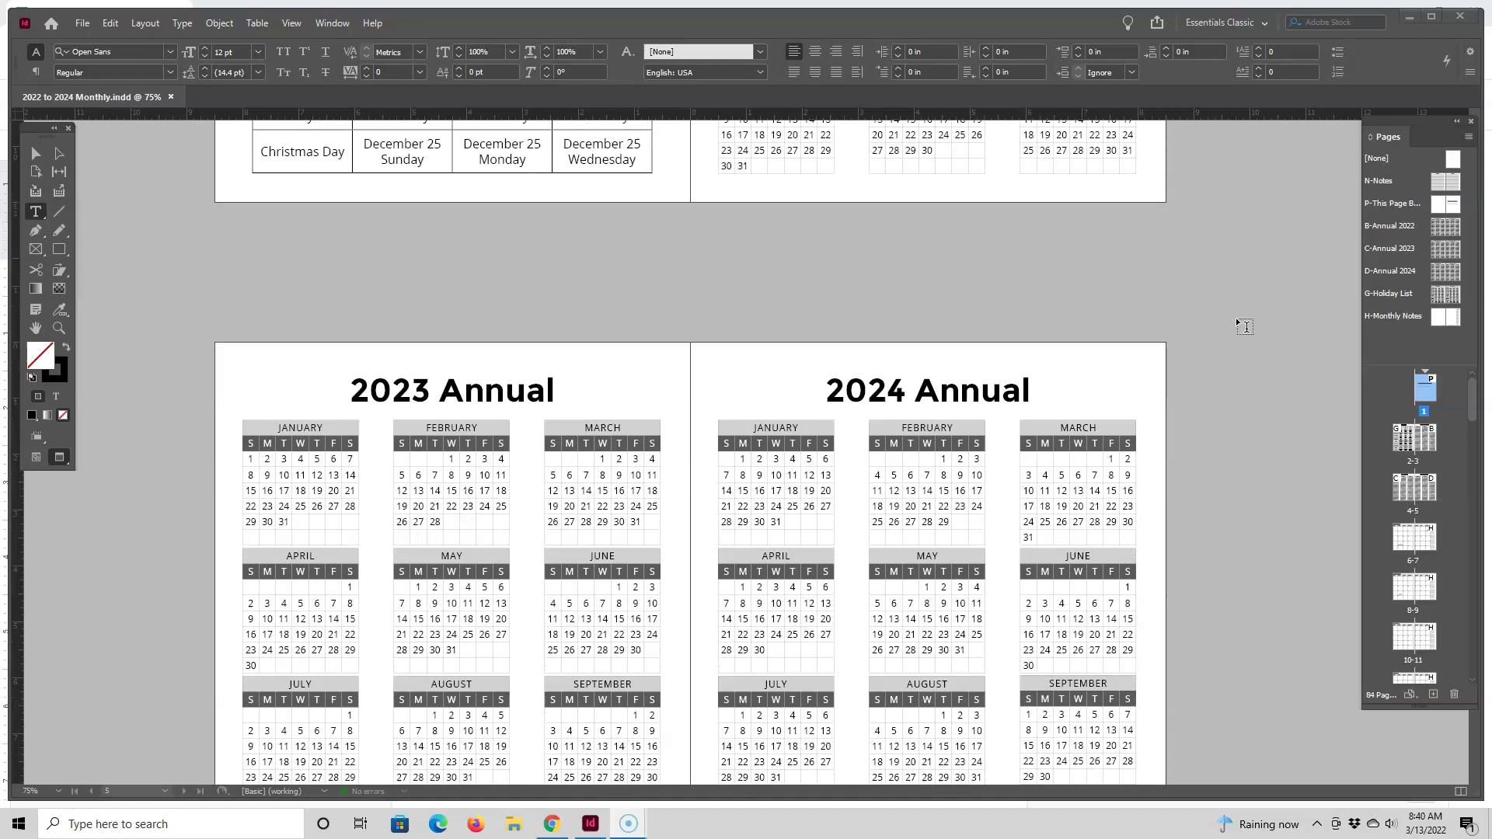
pyautogui.scroll(-12, 1243, 326)
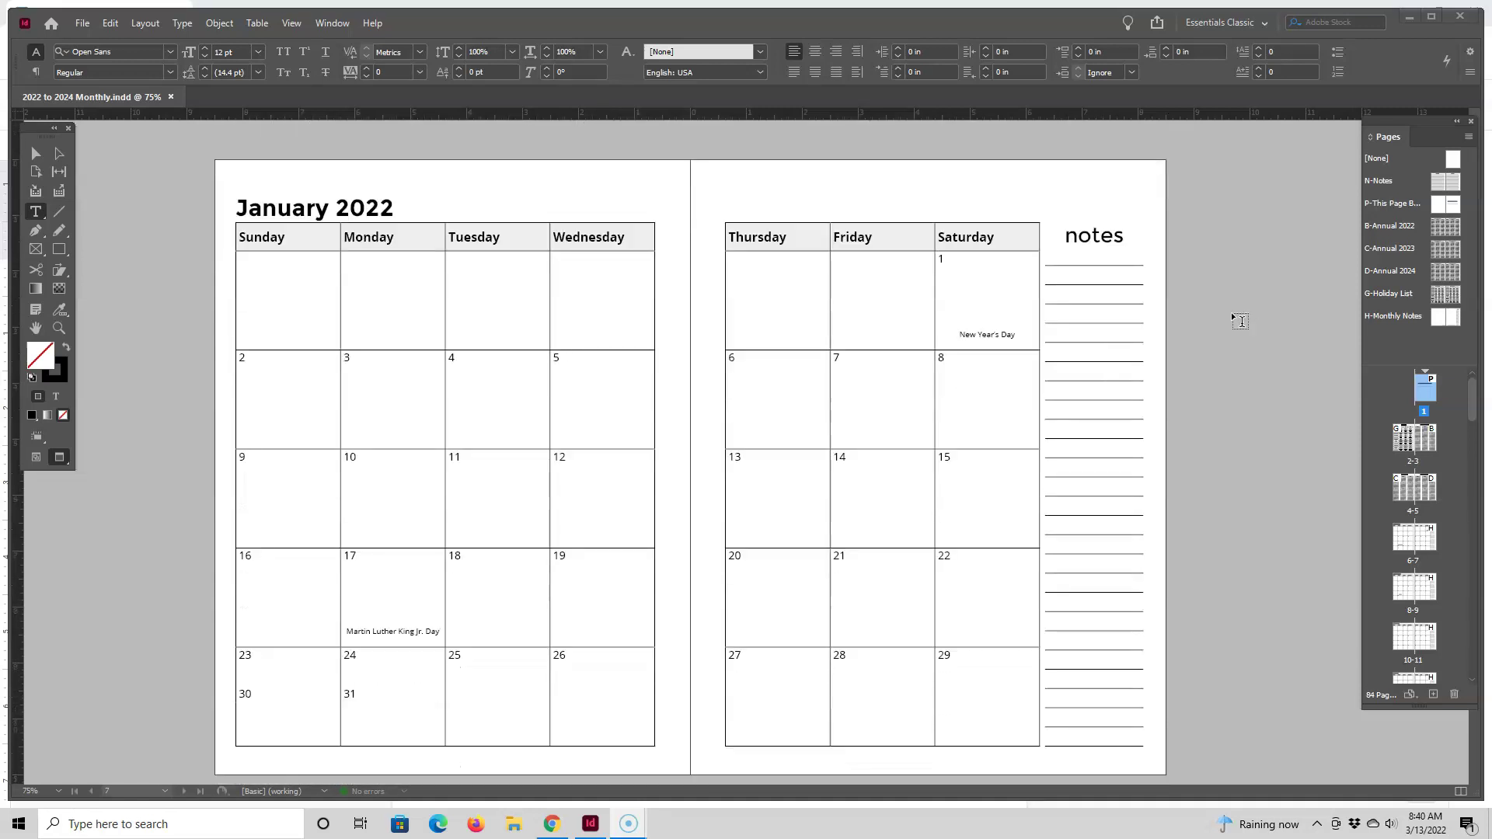
pyautogui.scroll(-13, 1241, 321)
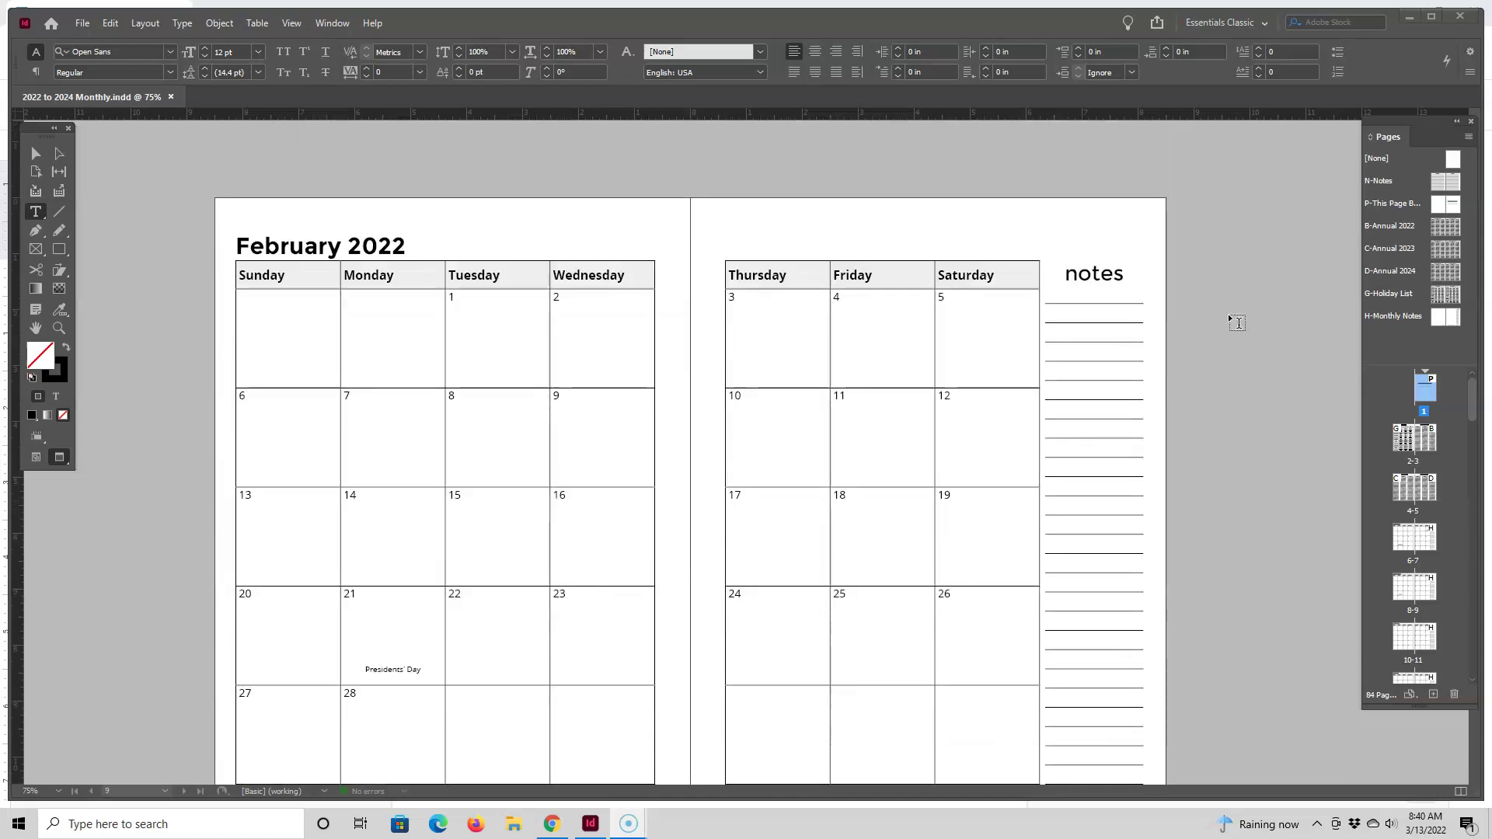
pyautogui.scroll(-13, 1237, 323)
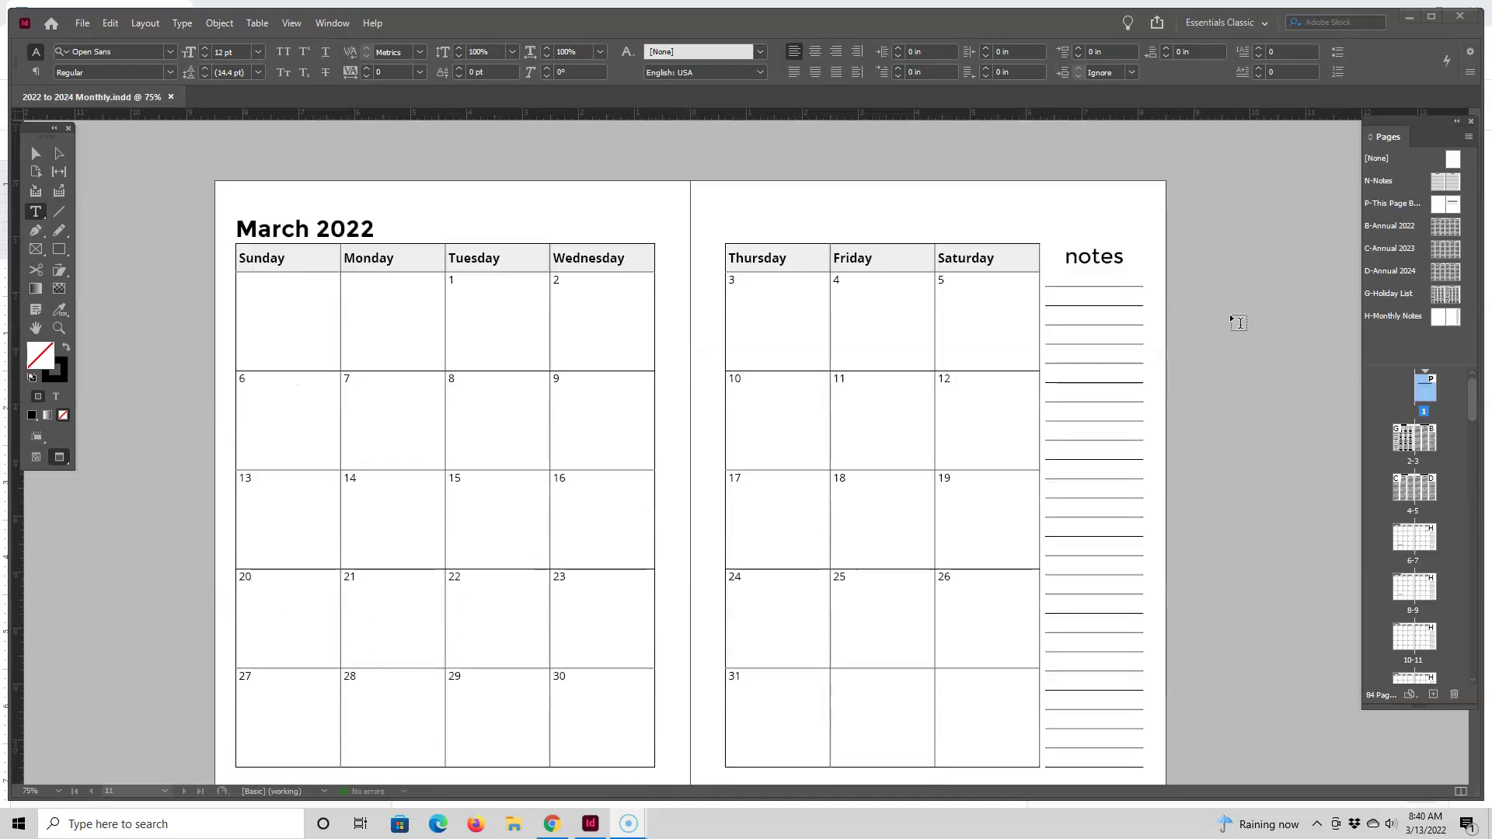
pyautogui.scroll(-13, 1238, 321)
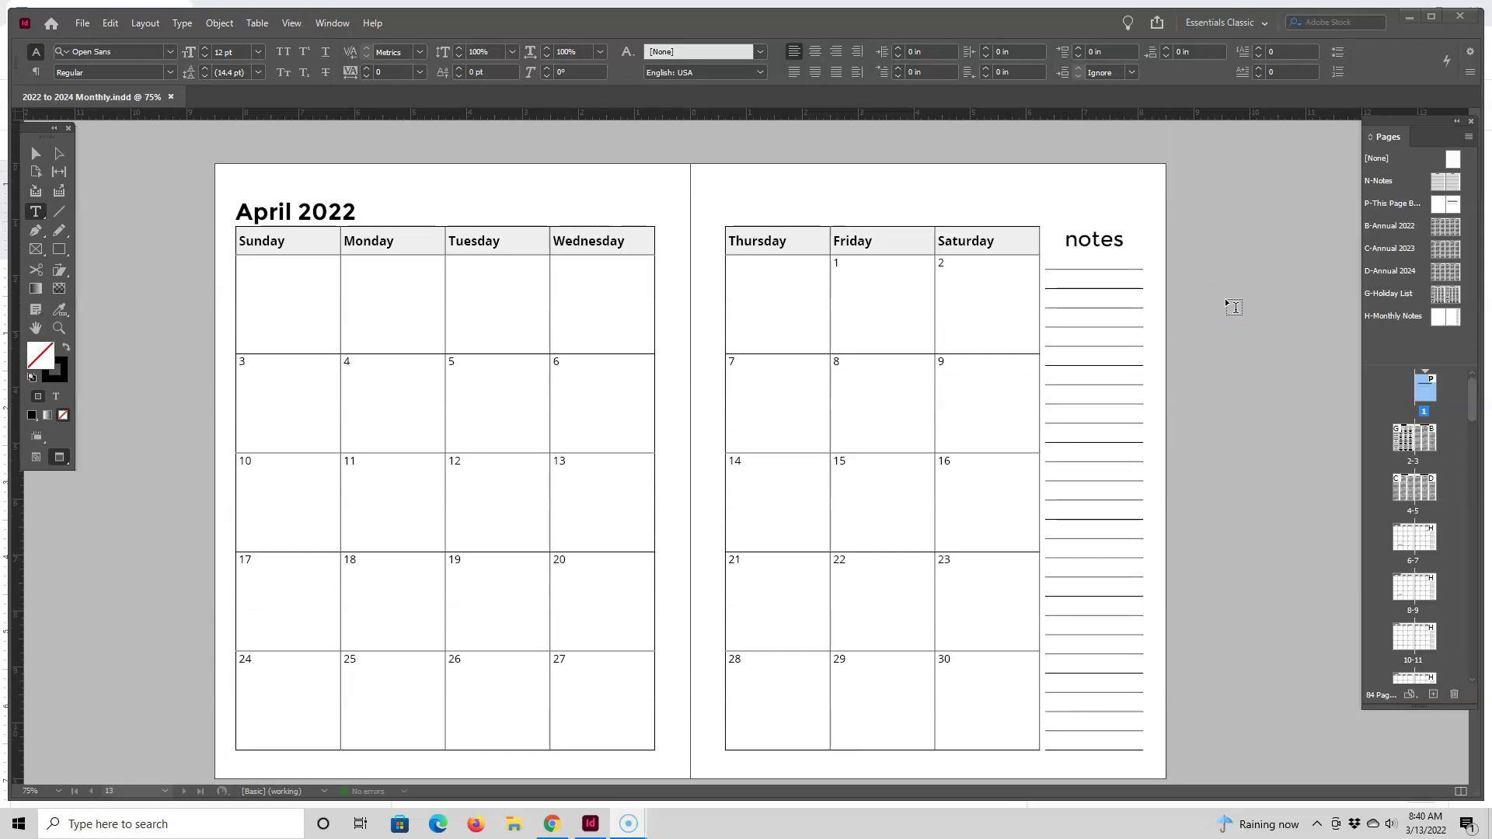
pyautogui.scroll(-4, 1234, 415)
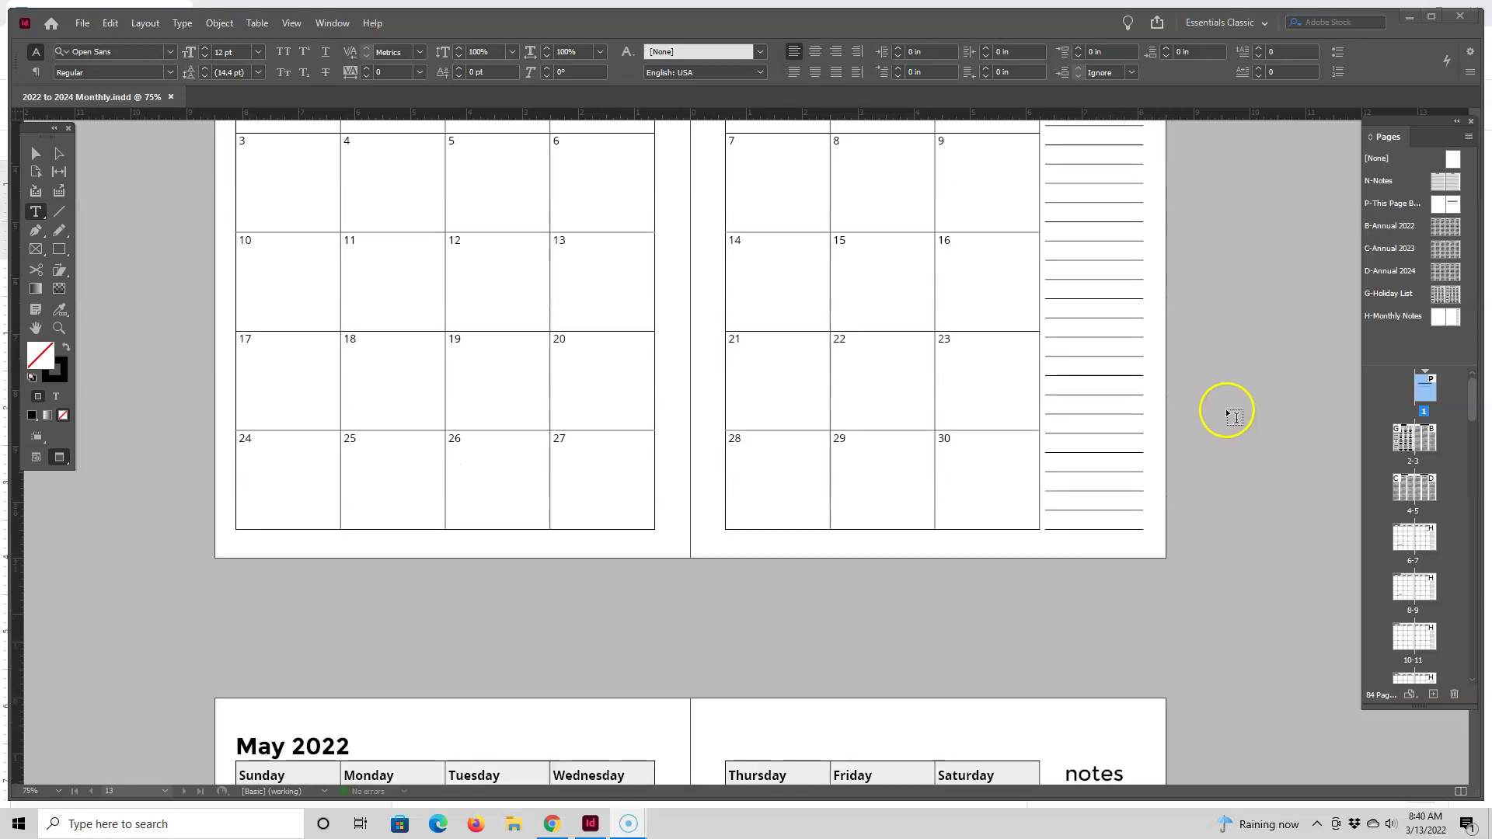
pyautogui.scroll(-10, 1233, 415)
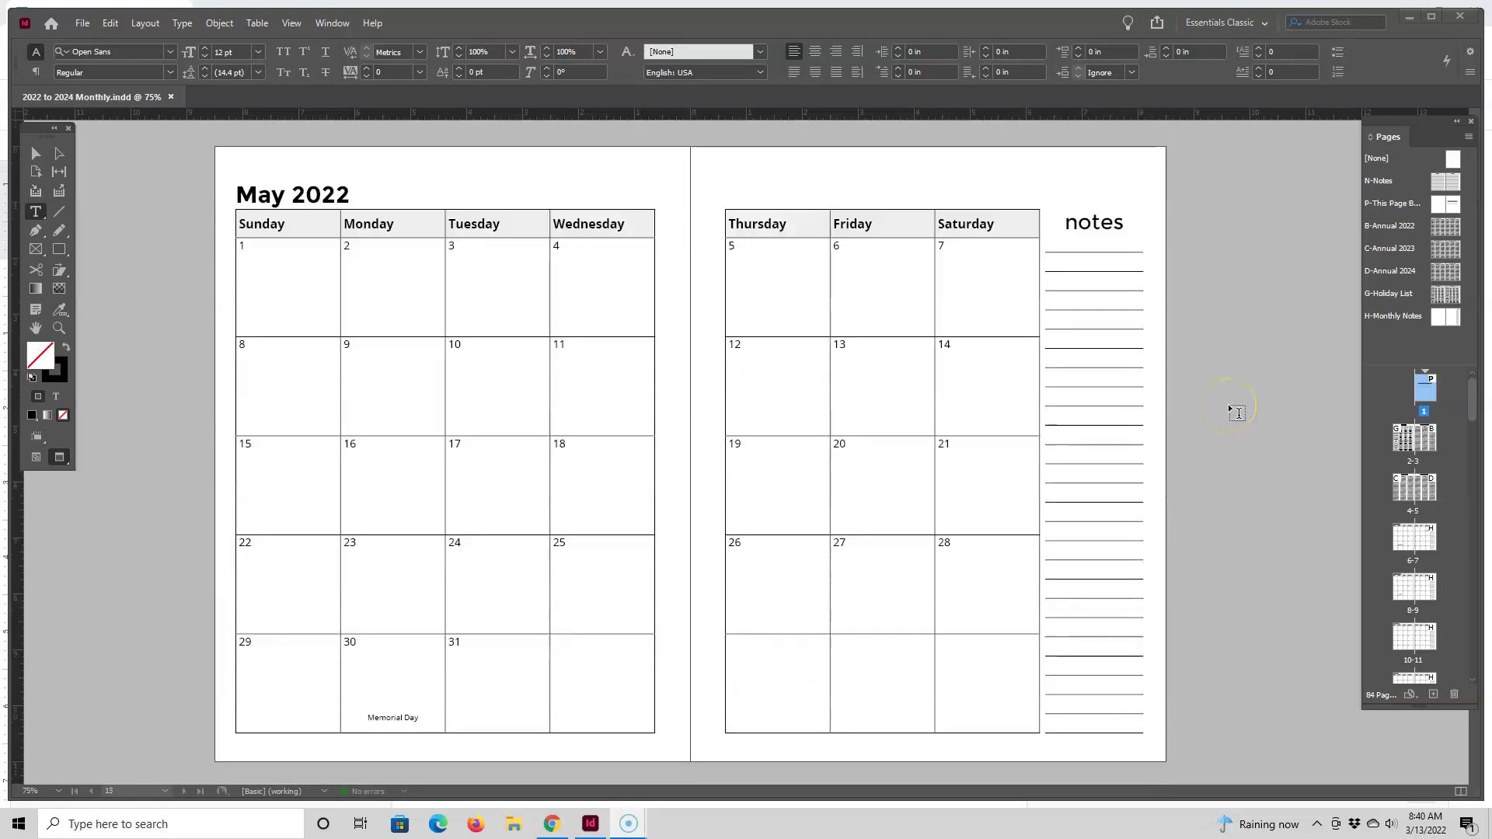
# Step: Scroll back up to the January 2022 monthly spread
pyautogui.scroll(14, 1234, 410)
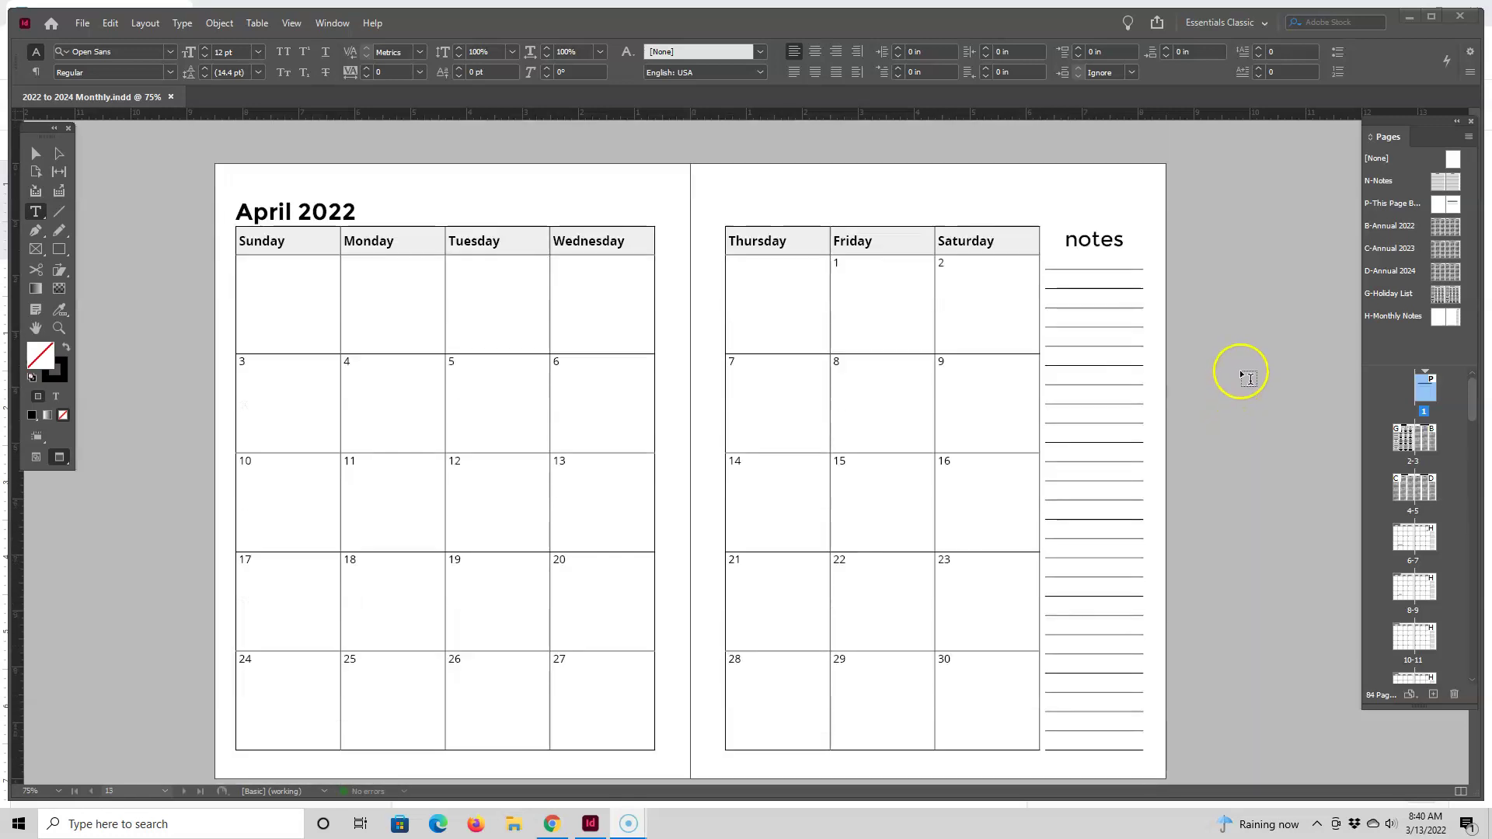
pyautogui.click(1193, 392)
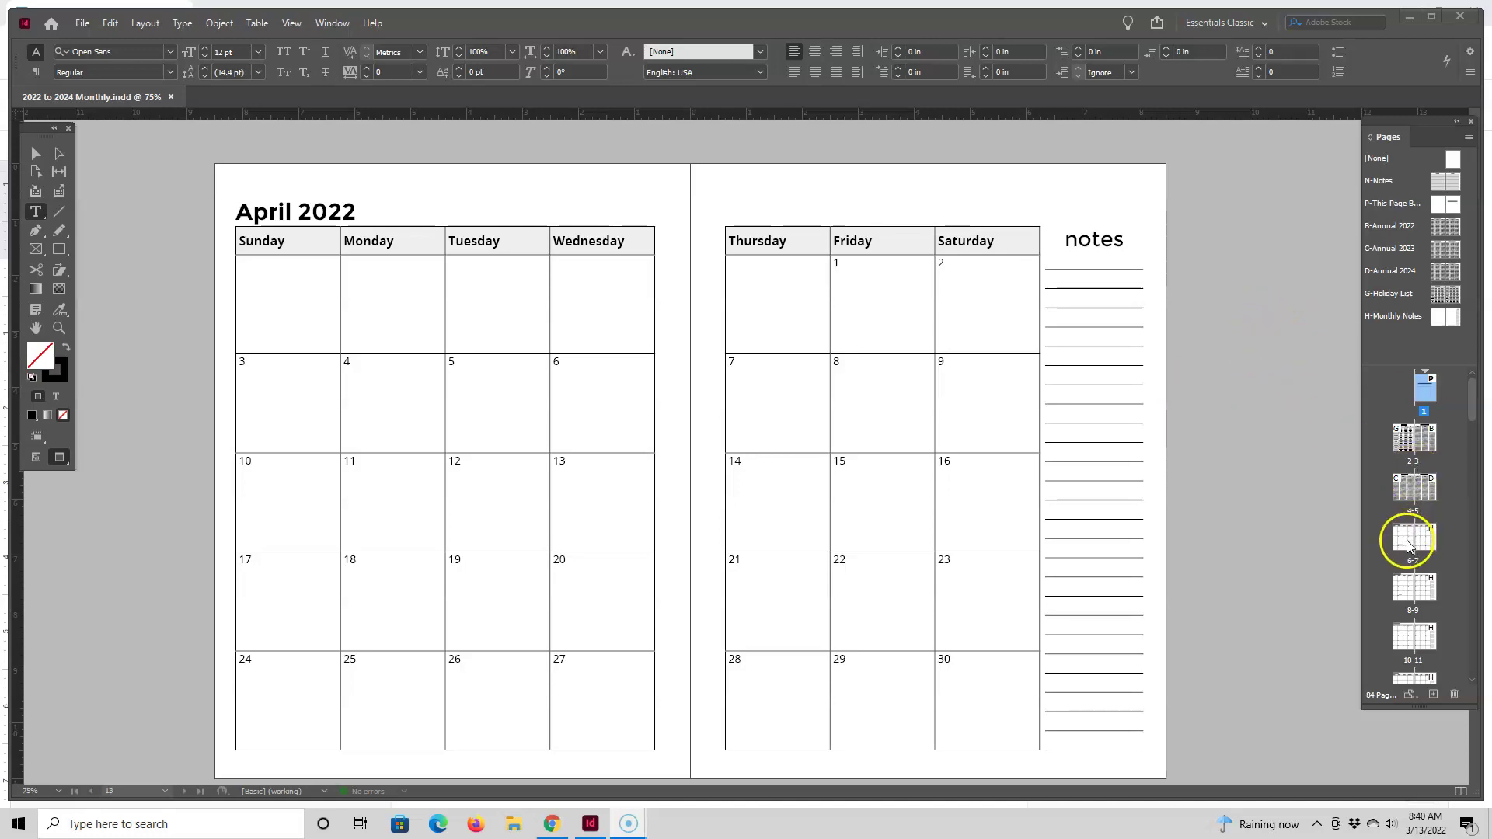
pyautogui.scroll(5, 1142, 451)
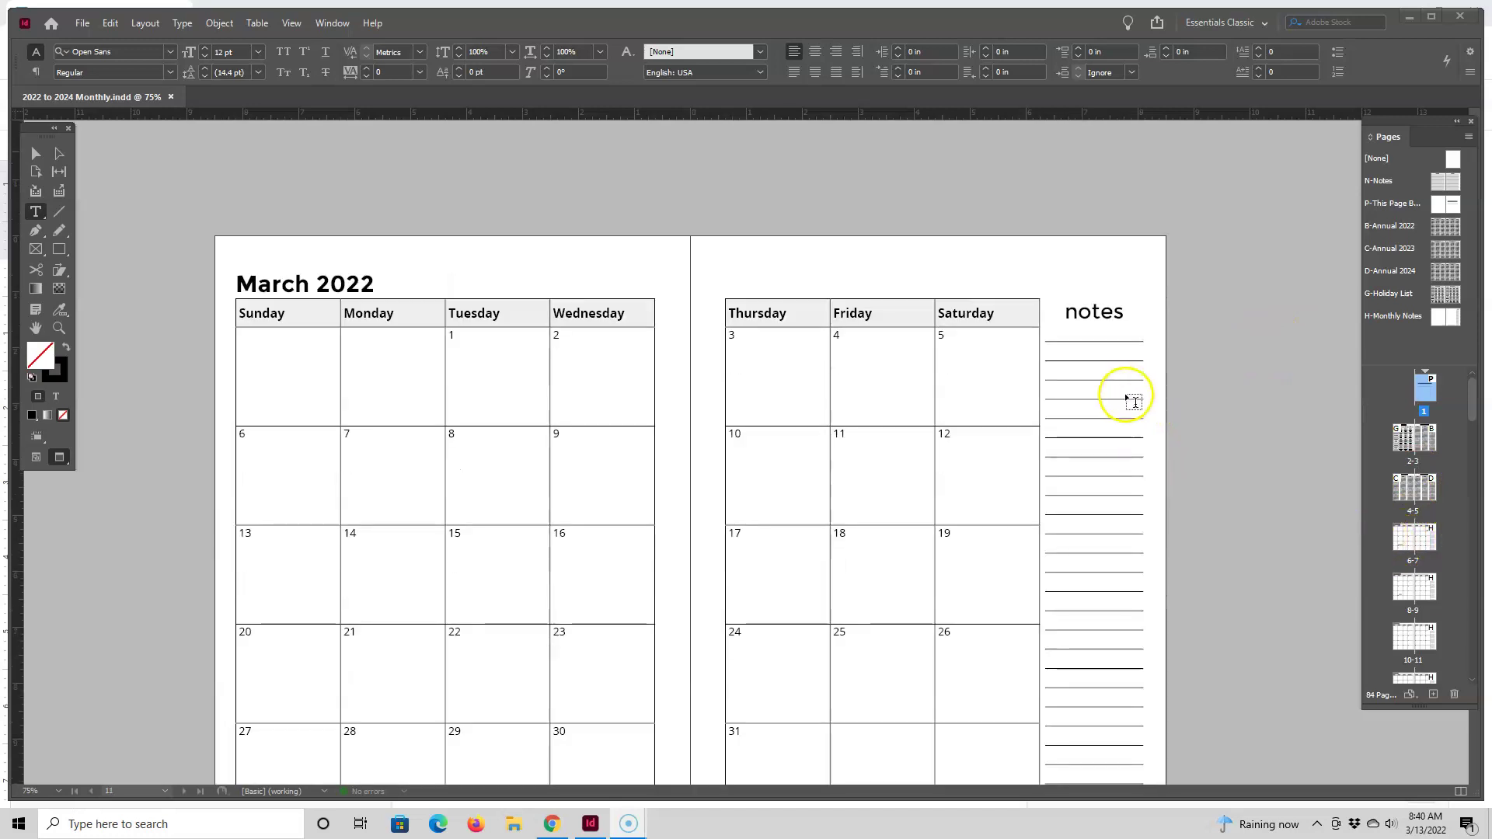
pyautogui.scroll(10, 1130, 400)
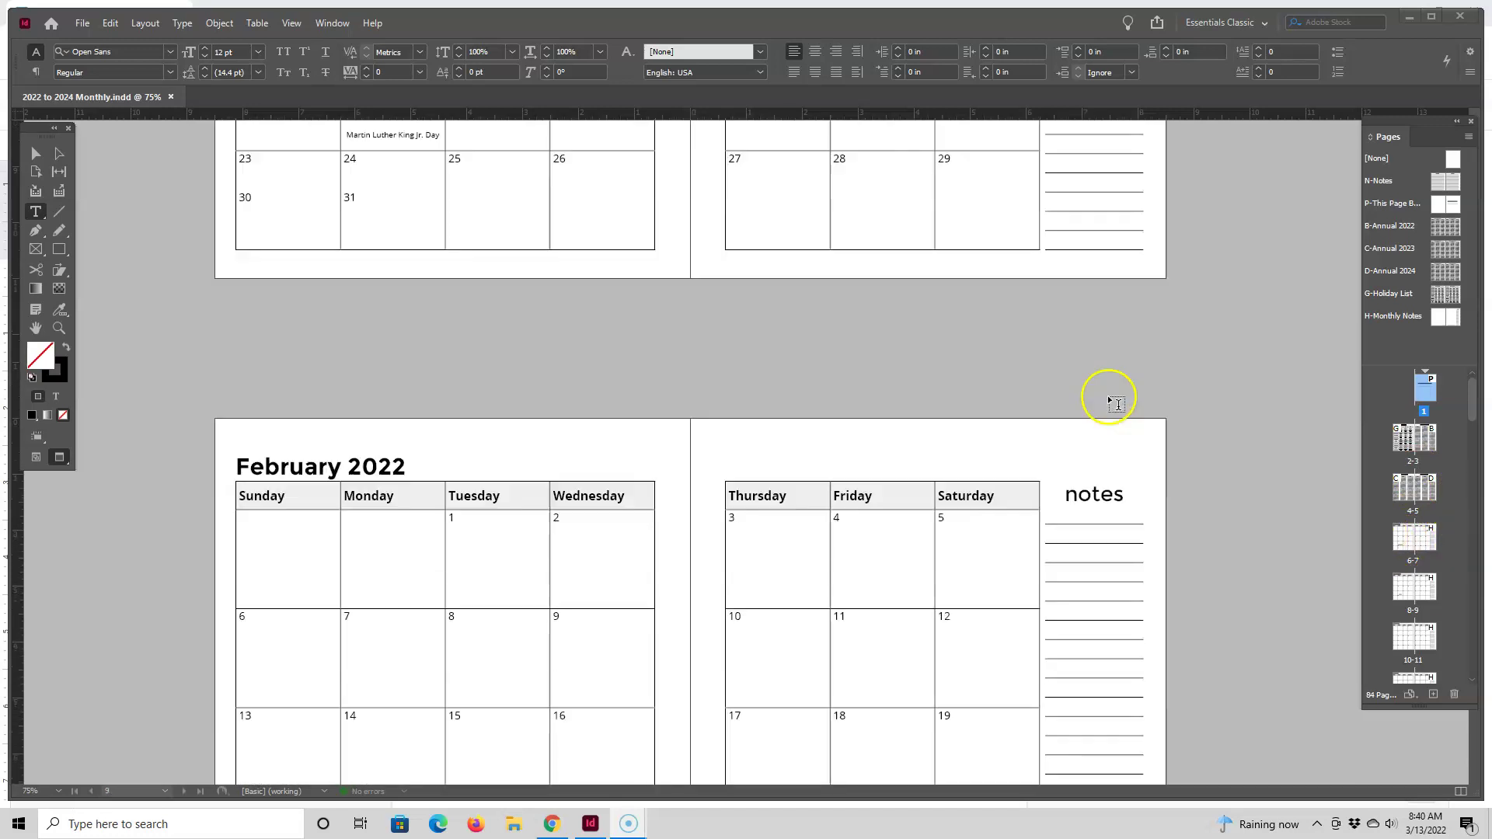
pyautogui.scroll(3, 1116, 404)
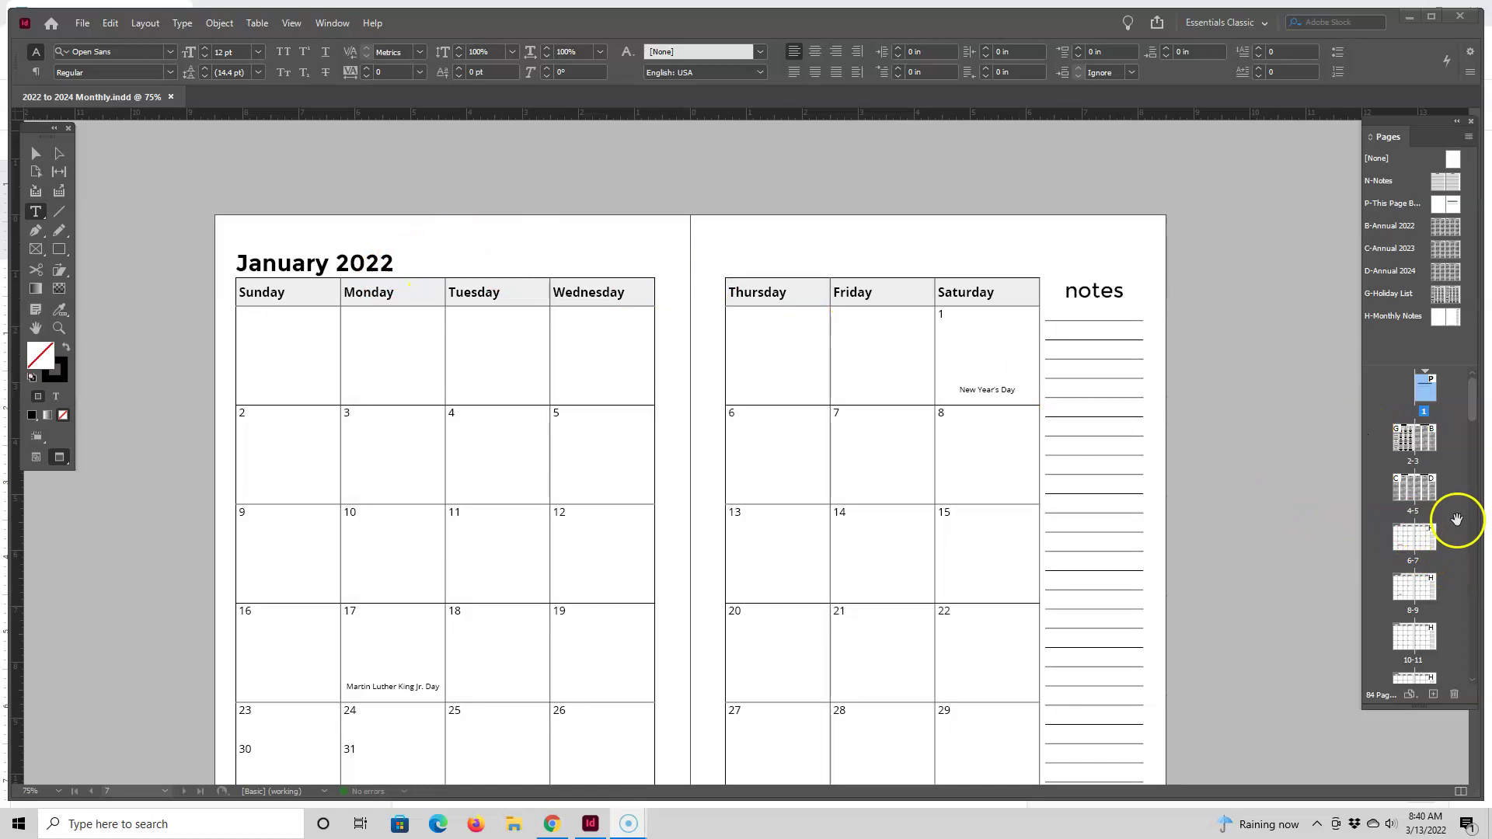
# Step: Browse the 2022 monthly spreads in the Pages panel from January through September and November
pyautogui.scroll(-1, 1412, 530)
pyautogui.doubleClick(1412, 531)
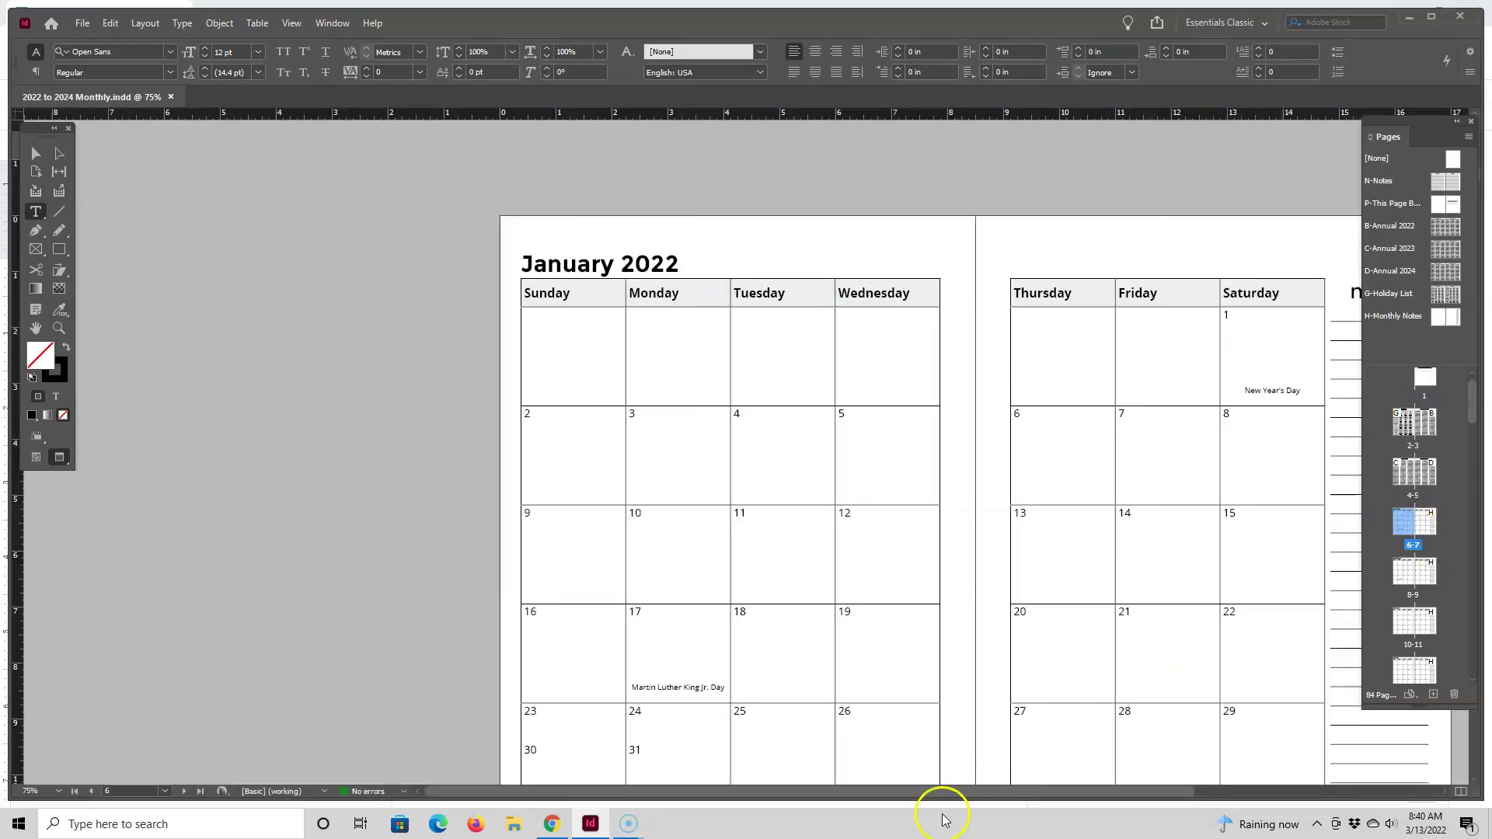
pyautogui.moveTo(938, 794); pyautogui.dragTo(1057, 790)
pyautogui.scroll(-1, 1459, 594)
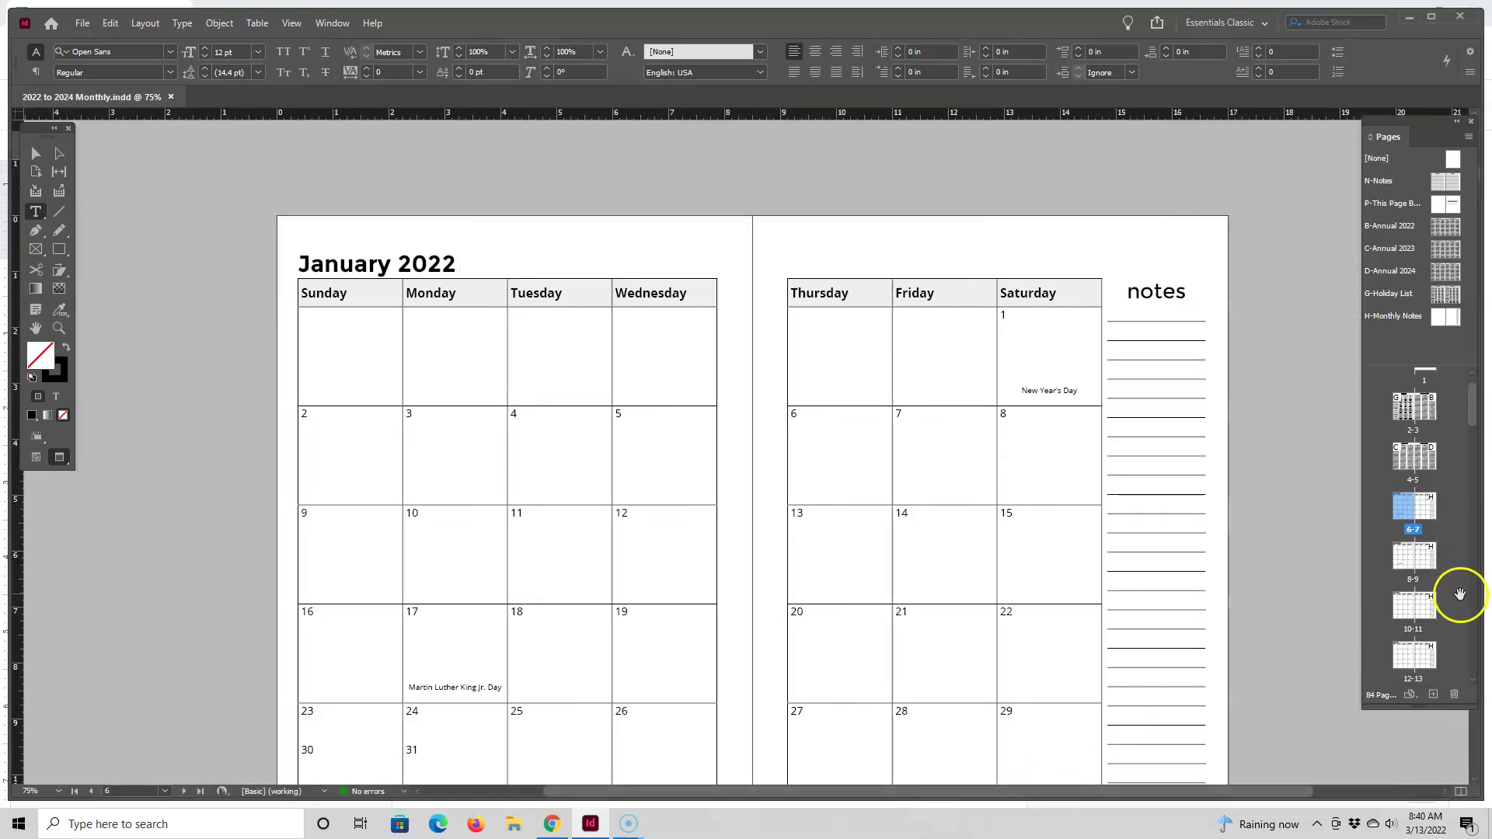
pyautogui.moveTo(1459, 594); pyautogui.dragTo(1433, 643)
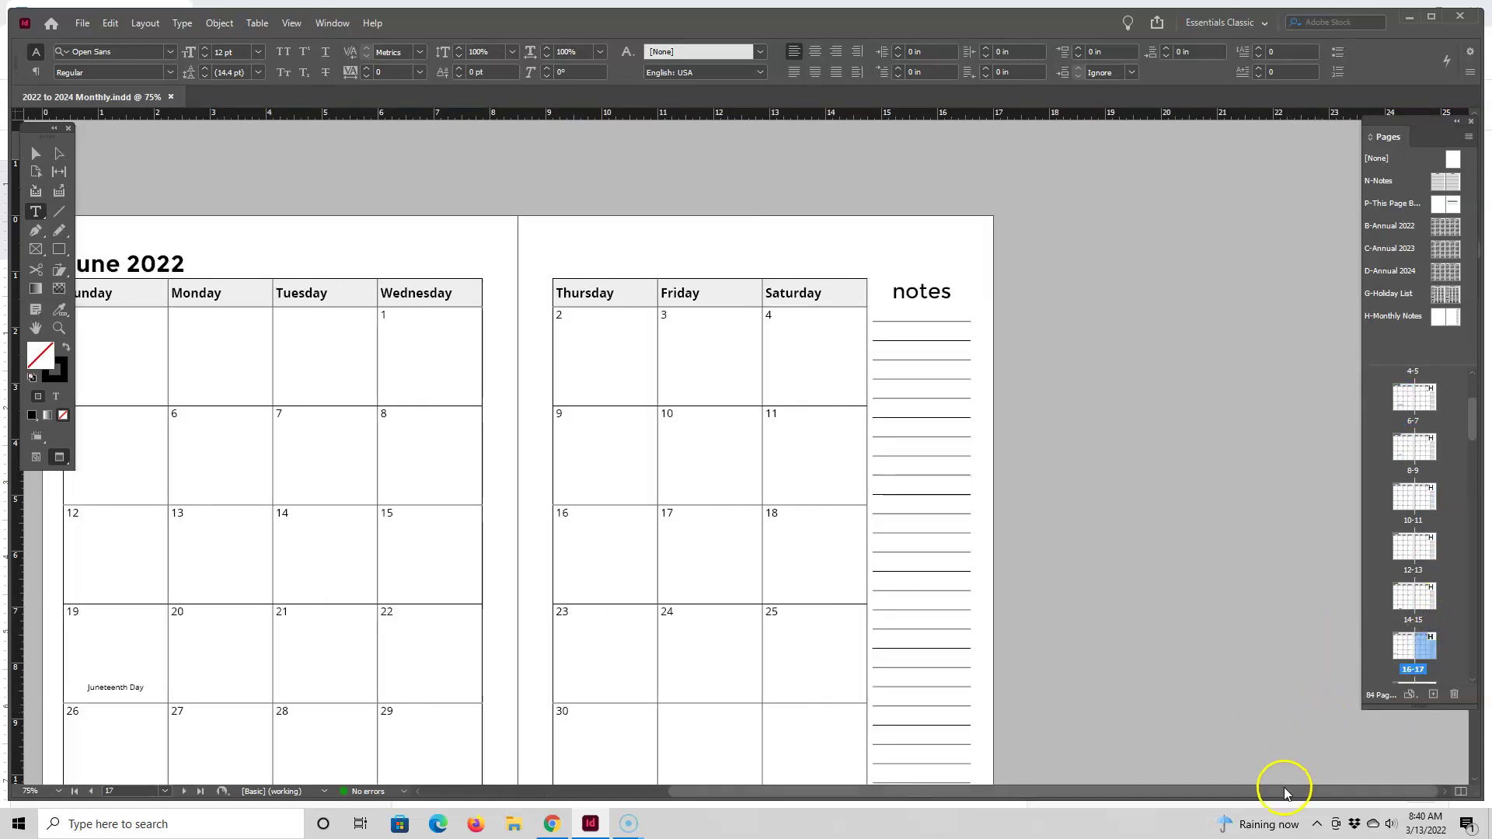
pyautogui.moveTo(1283, 789); pyautogui.dragTo(1178, 794)
pyautogui.scroll(-2, 1406, 559)
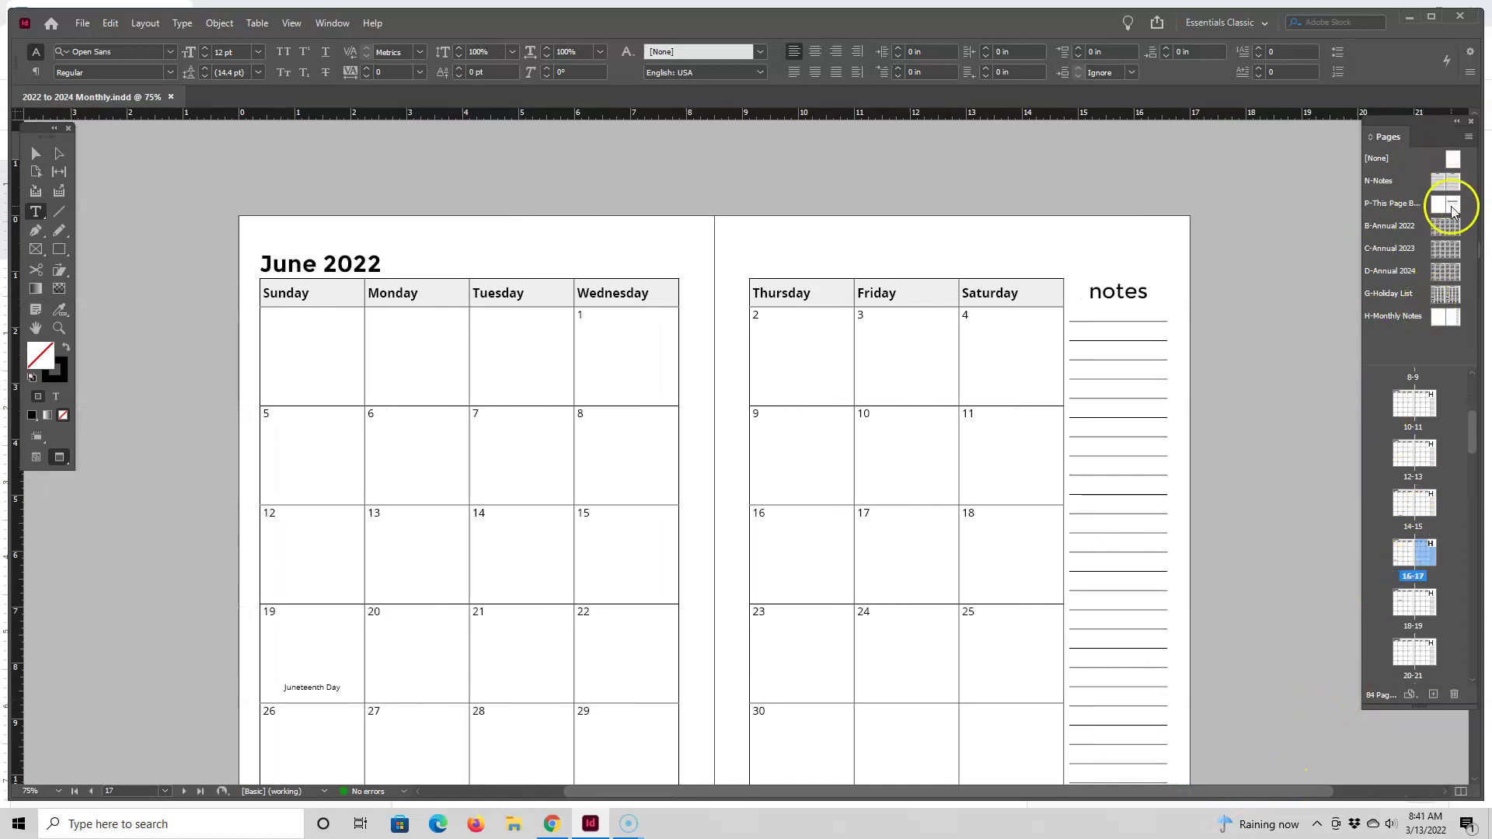
pyautogui.scroll(-1, 1451, 474)
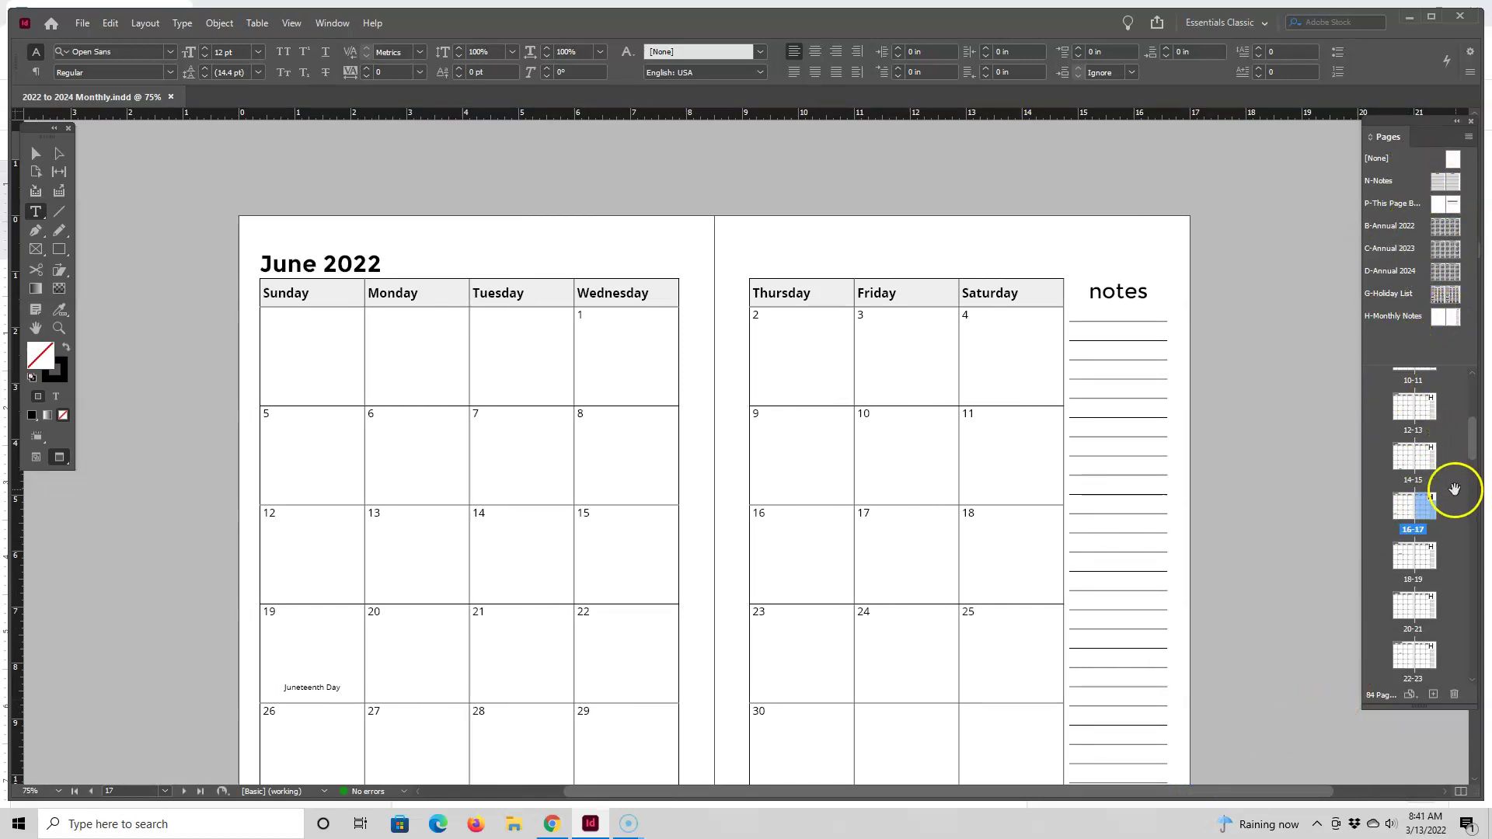
pyautogui.doubleClick(1427, 666)
pyautogui.scroll(-3, 1429, 645)
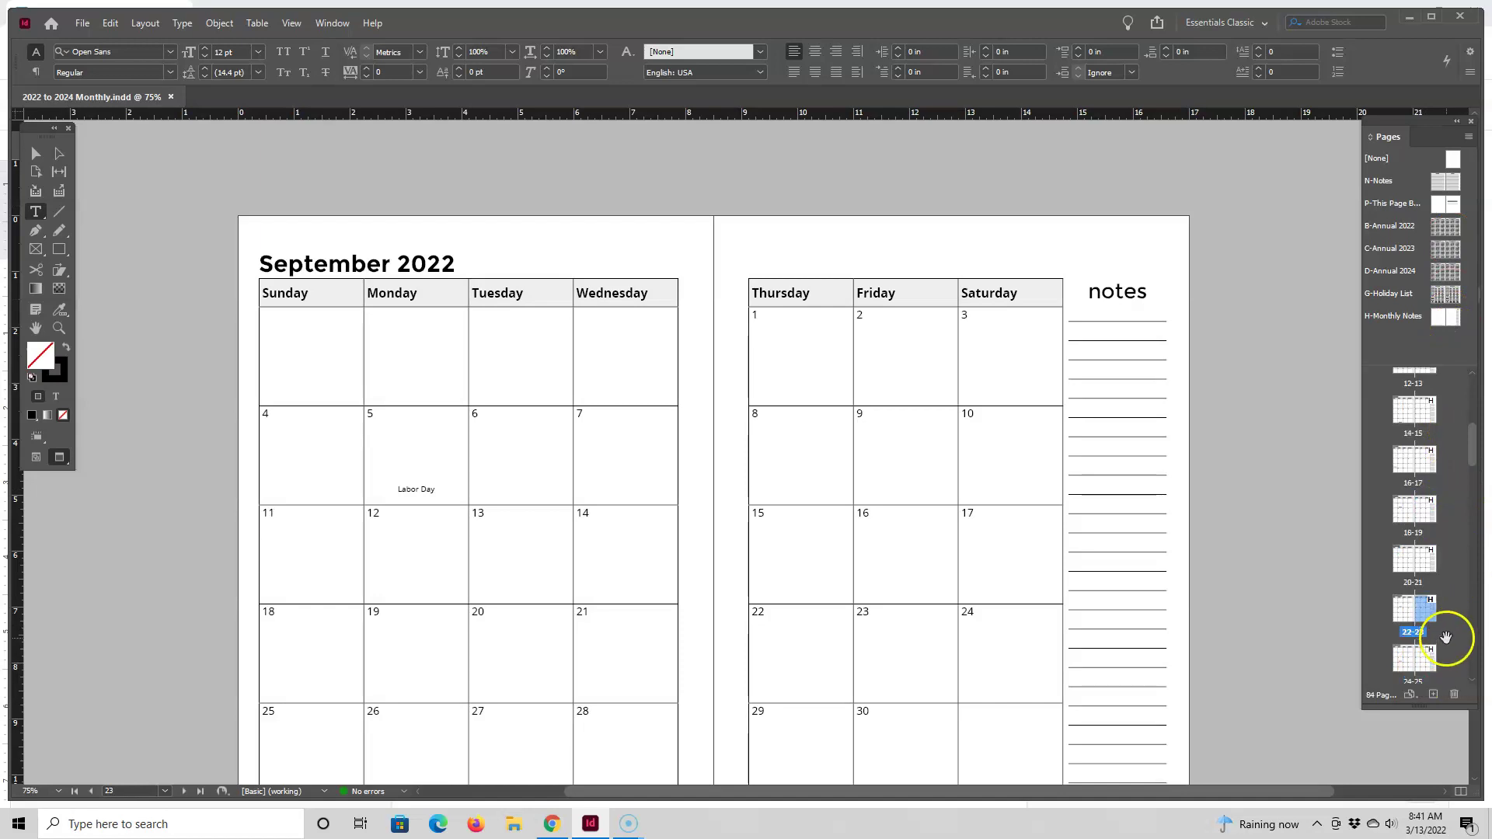
pyautogui.doubleClick(1430, 606)
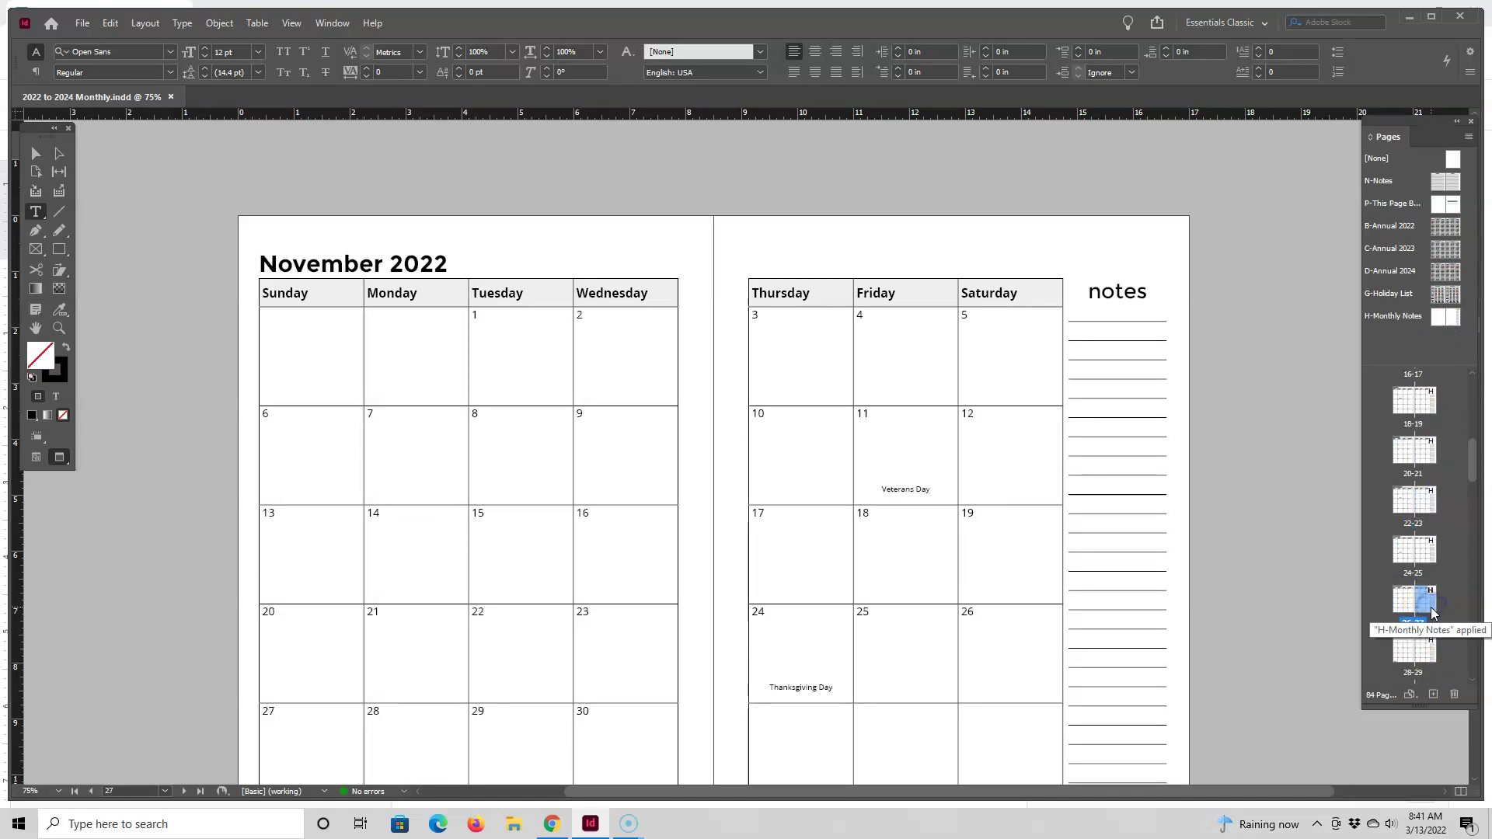
# Step: Delete all 2022 monthly spreads from pages 6-7 onward, confirming the deletion
pyautogui.scroll(7, 1428, 645)
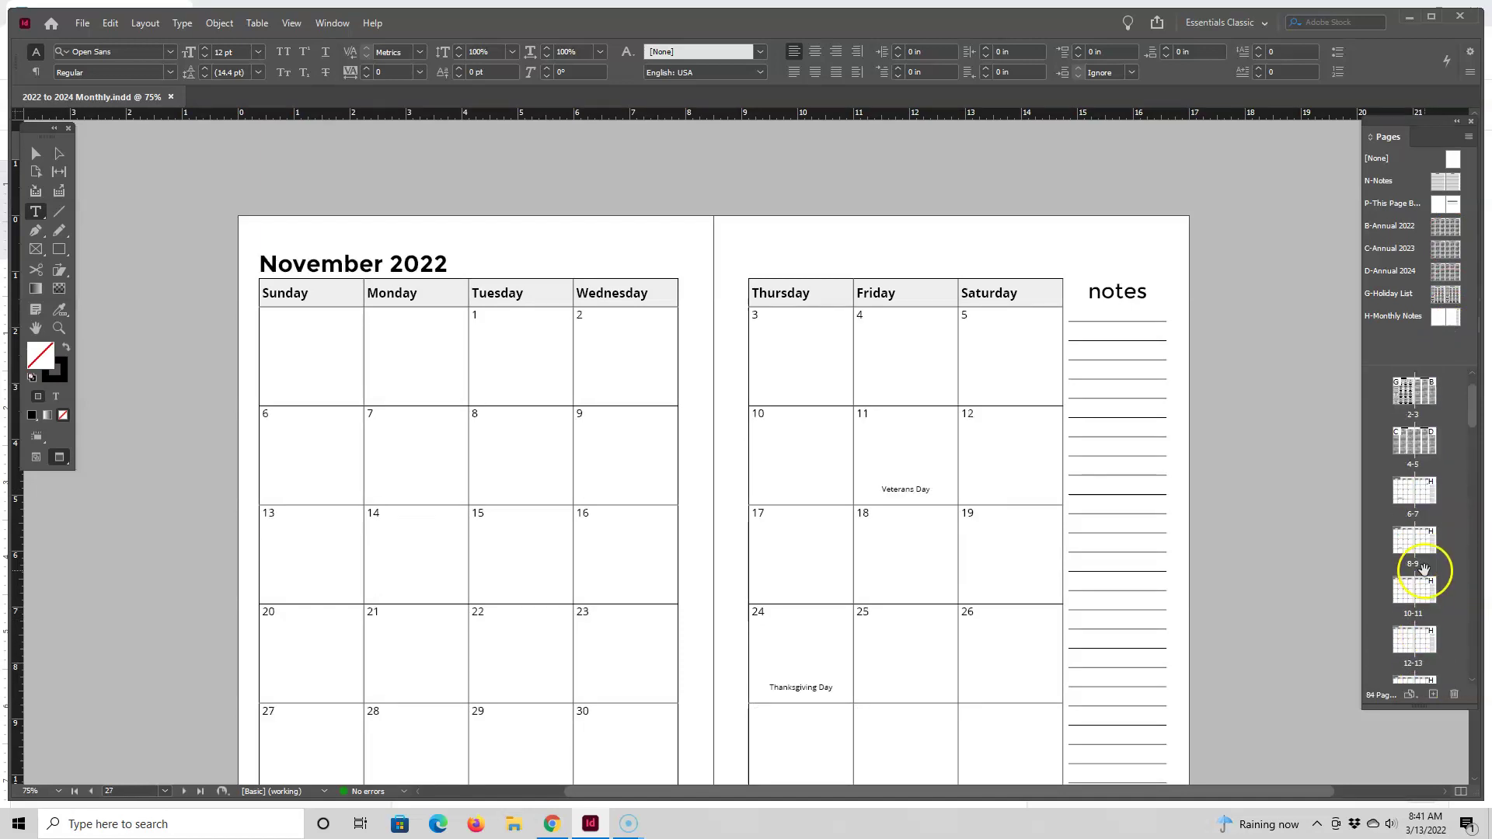
pyautogui.keyDown('shift'); pyautogui.click(1401, 496); pyautogui.keyUp('shift')
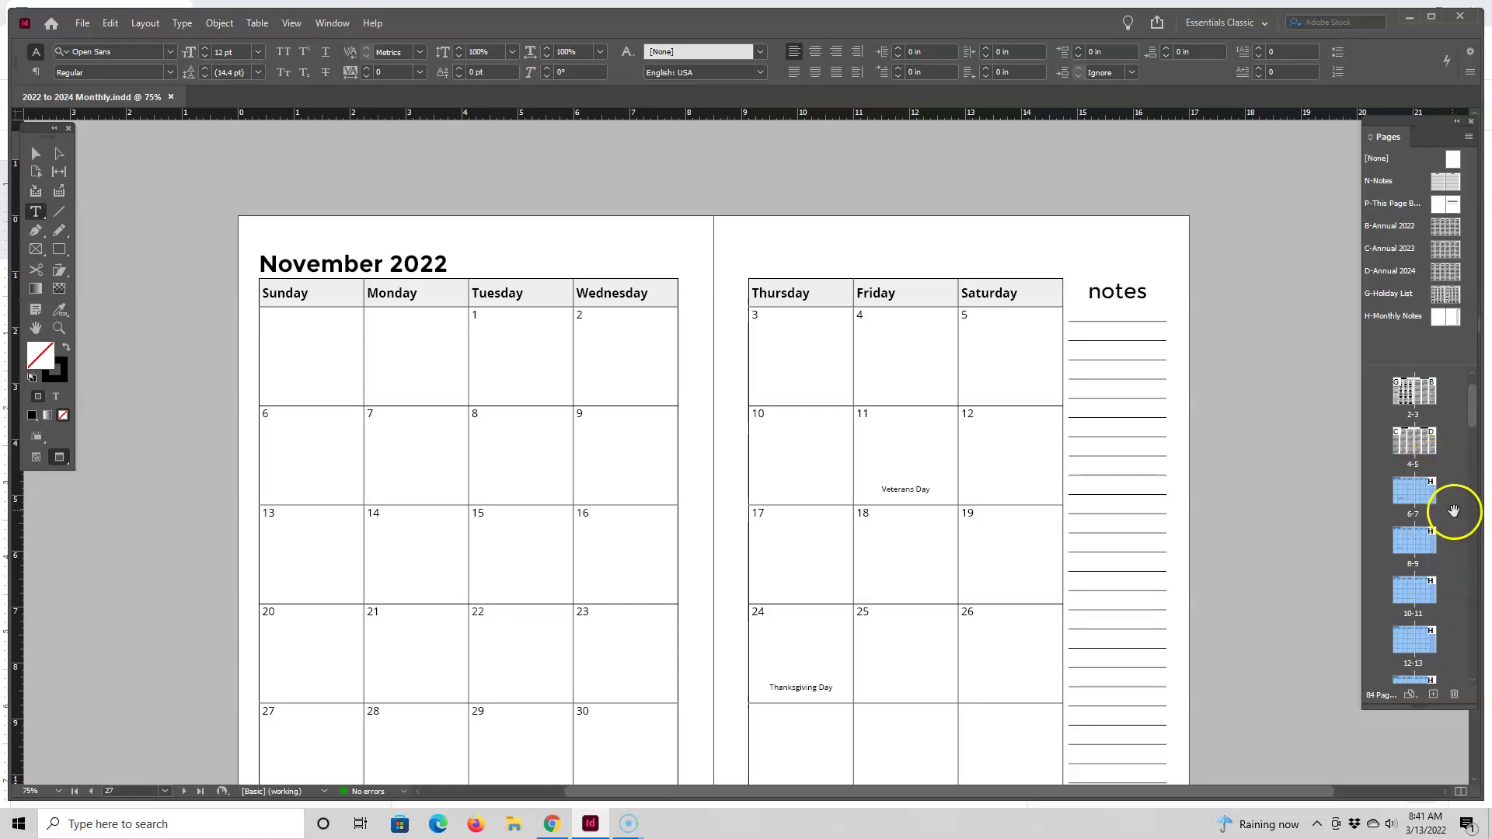
pyautogui.moveTo(1427, 498); pyautogui.dragTo(1461, 697)
pyautogui.click(792, 431)
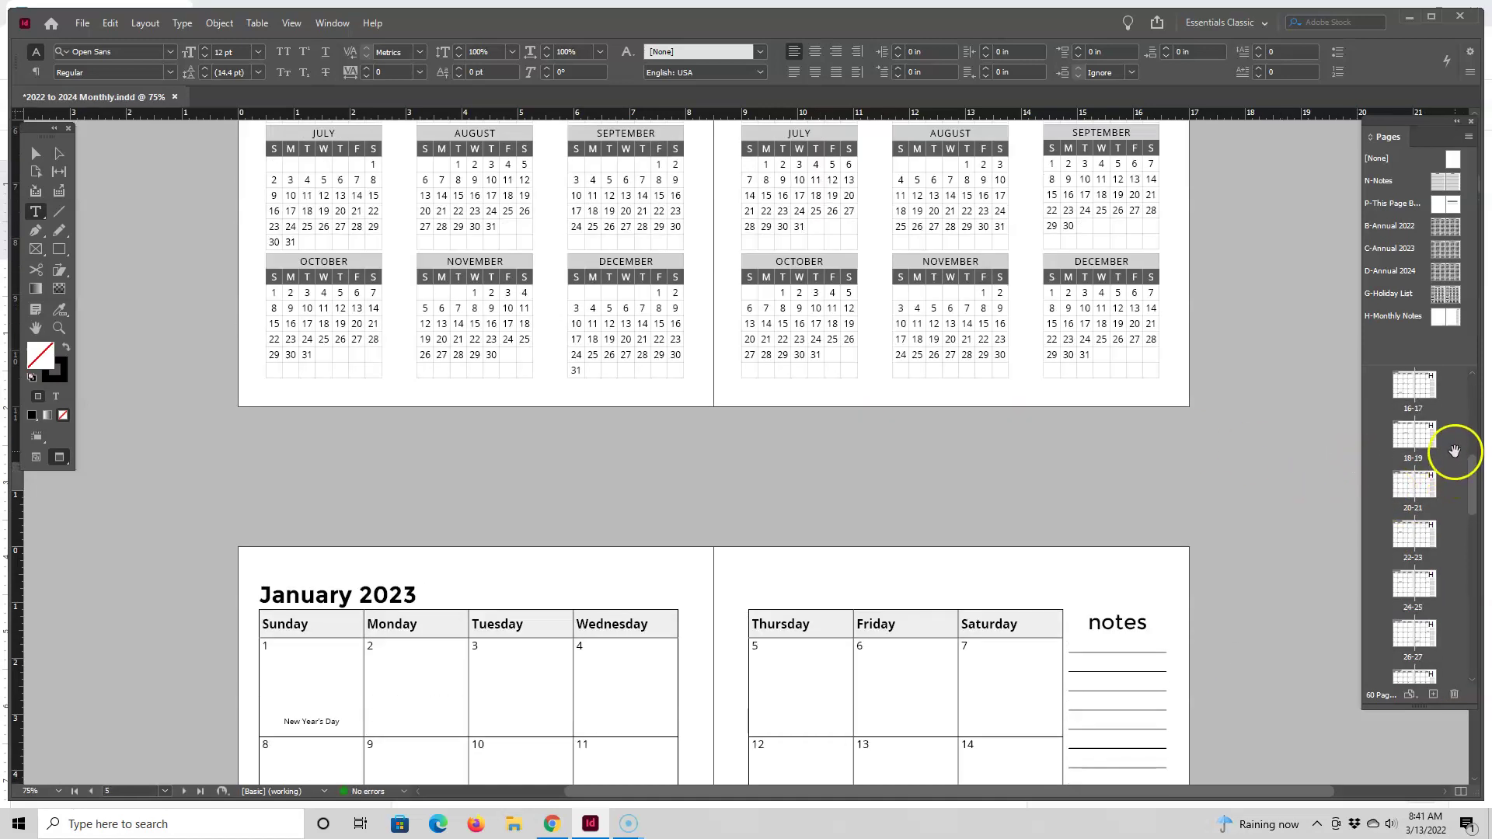
# Step: Jump to the January 2023 spread, then scroll up to page 1 and down to the Holidays spread
pyautogui.scroll(5, 1454, 450)
pyautogui.doubleClick(1426, 437)
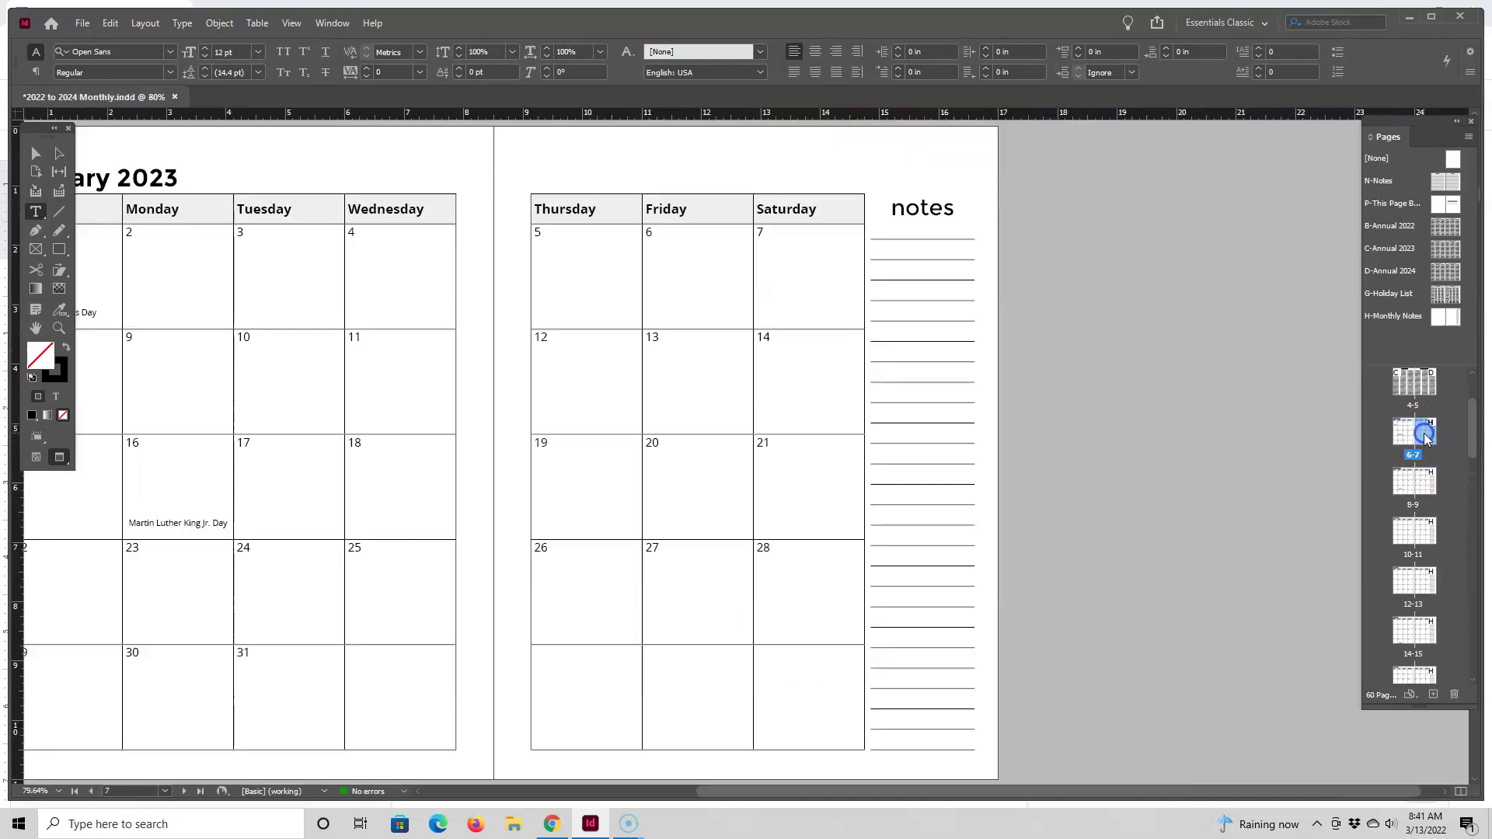
pyautogui.moveTo(922, 800); pyautogui.dragTo(809, 799)
pyautogui.scroll(3, 523, 390)
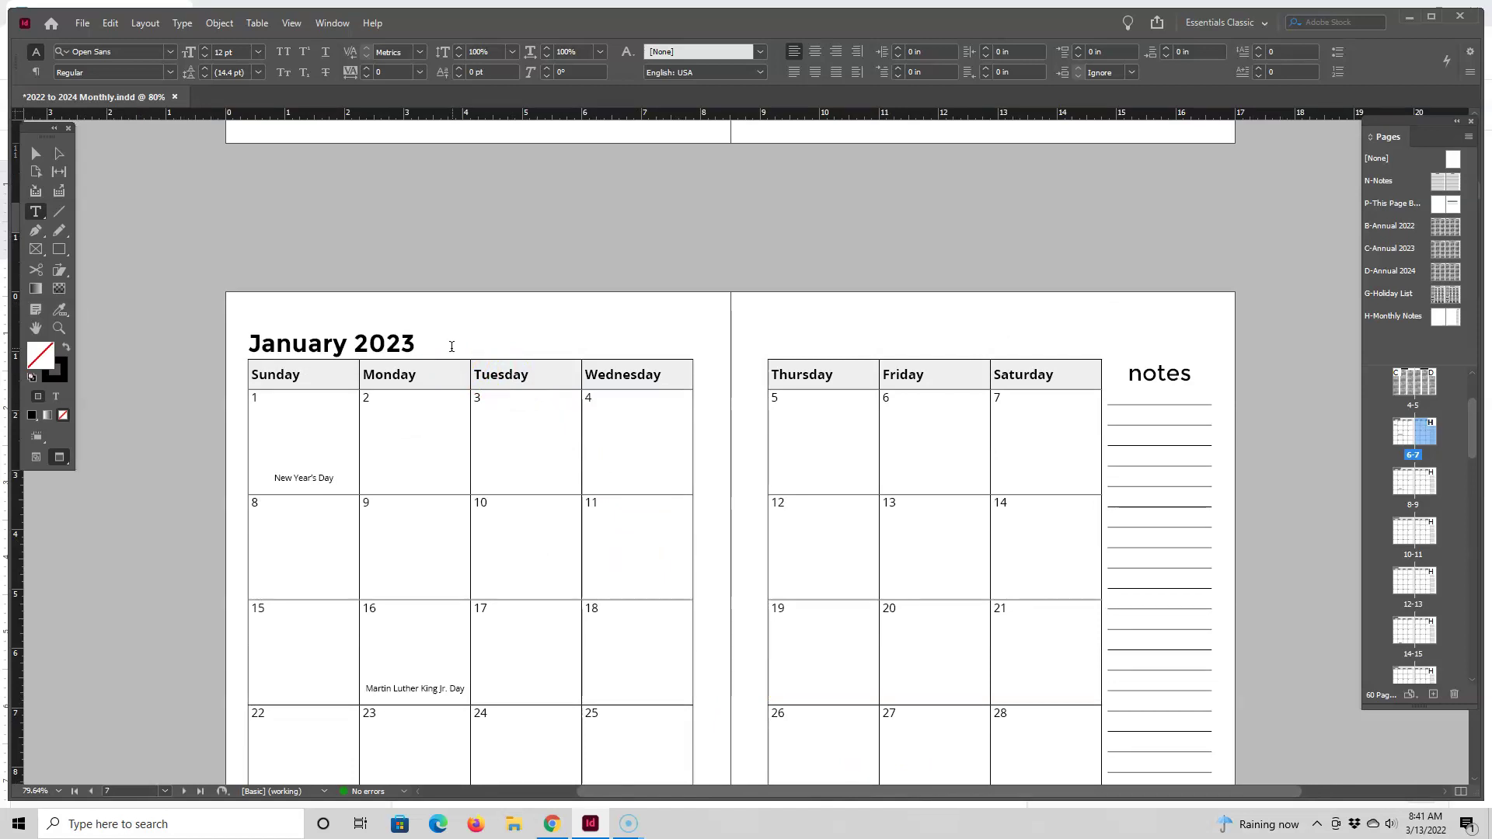
pyautogui.scroll(20, 451, 346)
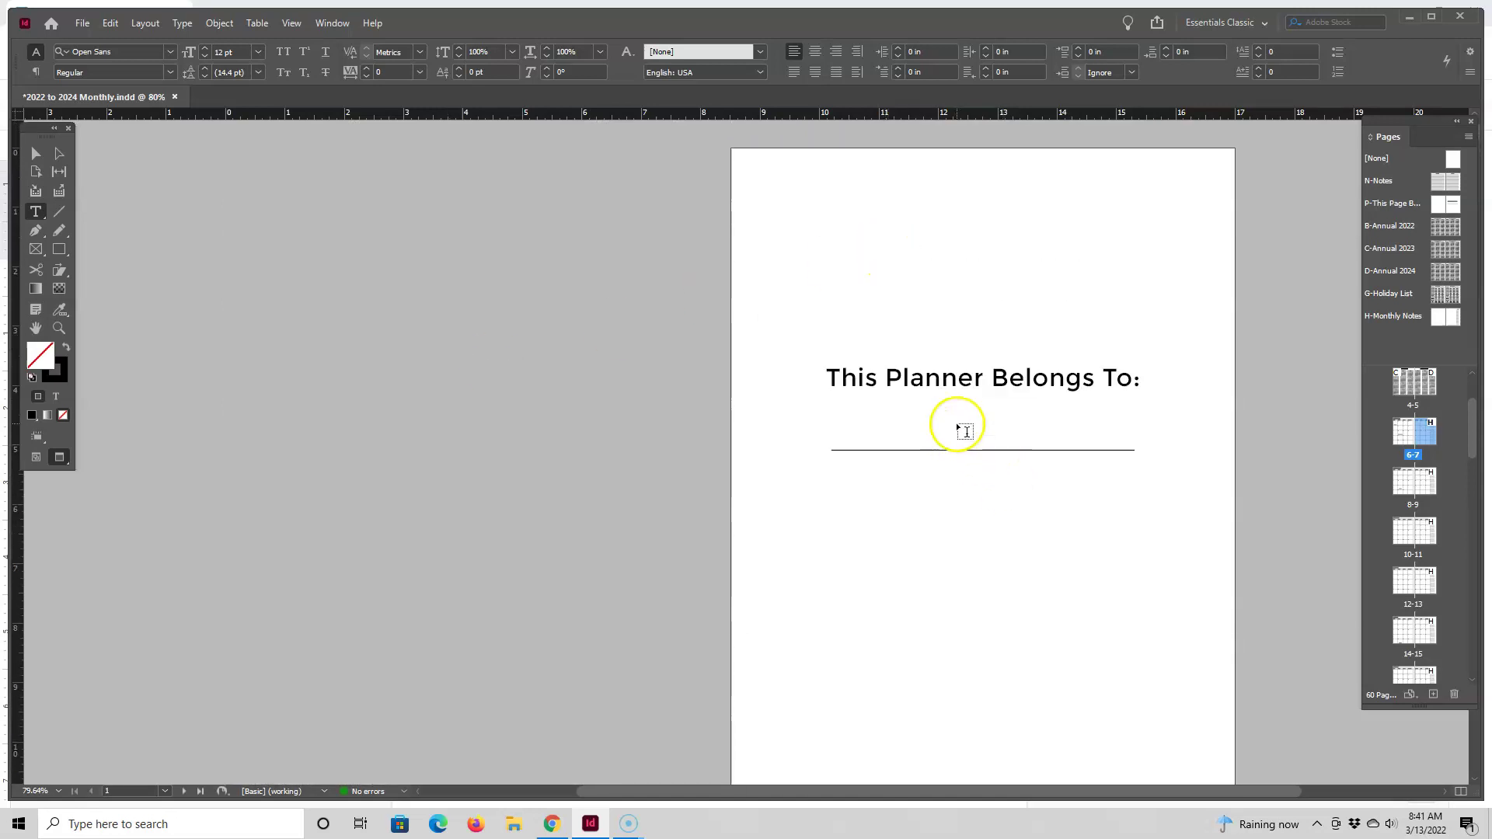
pyautogui.scroll(-5, 959, 423)
pyautogui.scroll(-9, 960, 424)
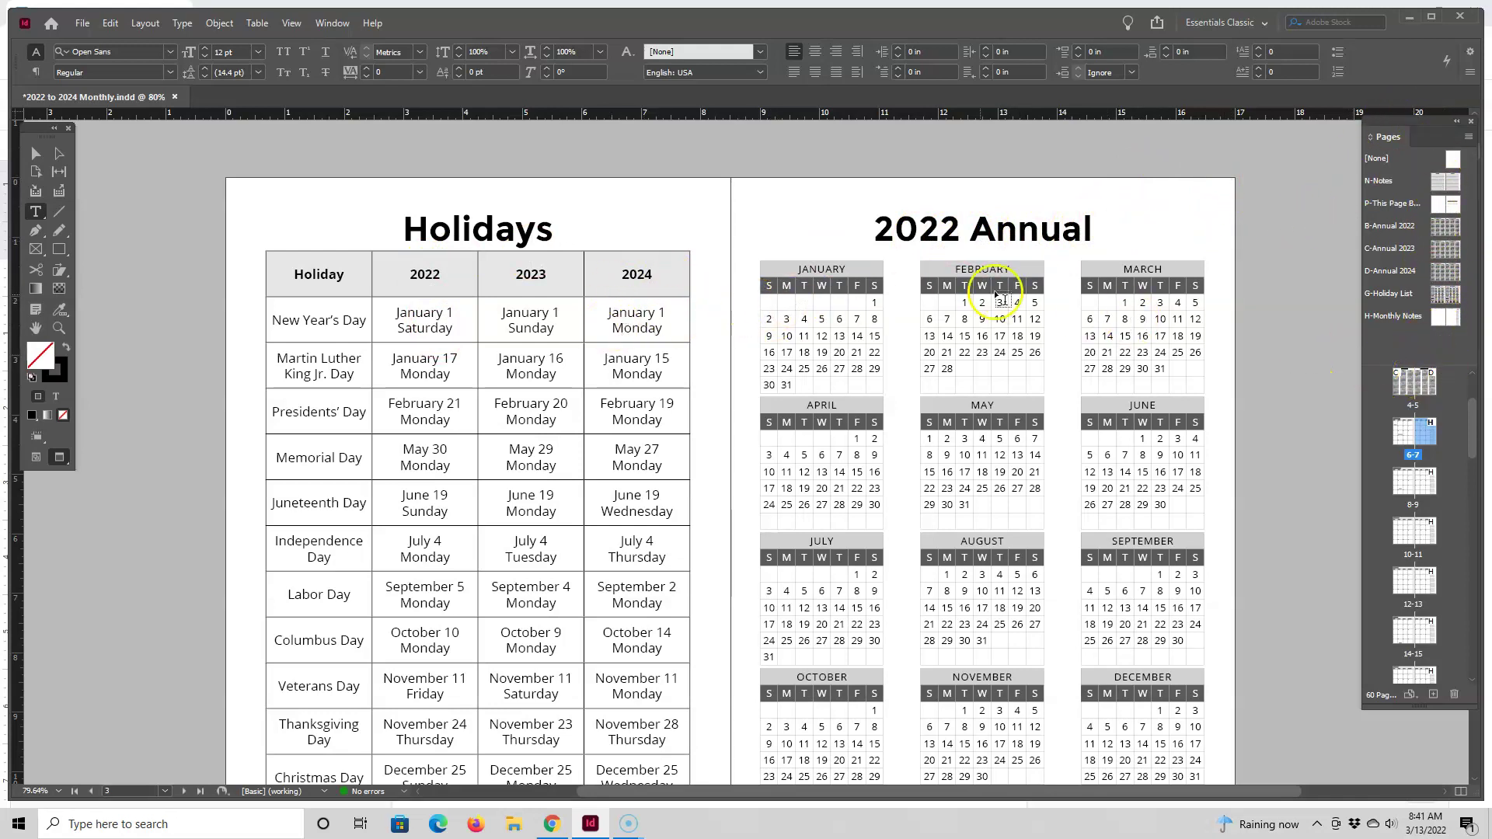
# Step: Open the G-Holiday List parent and delete the 2022 column from the left Holidays table
pyautogui.click(1435, 295)
pyautogui.doubleClick(1435, 294)
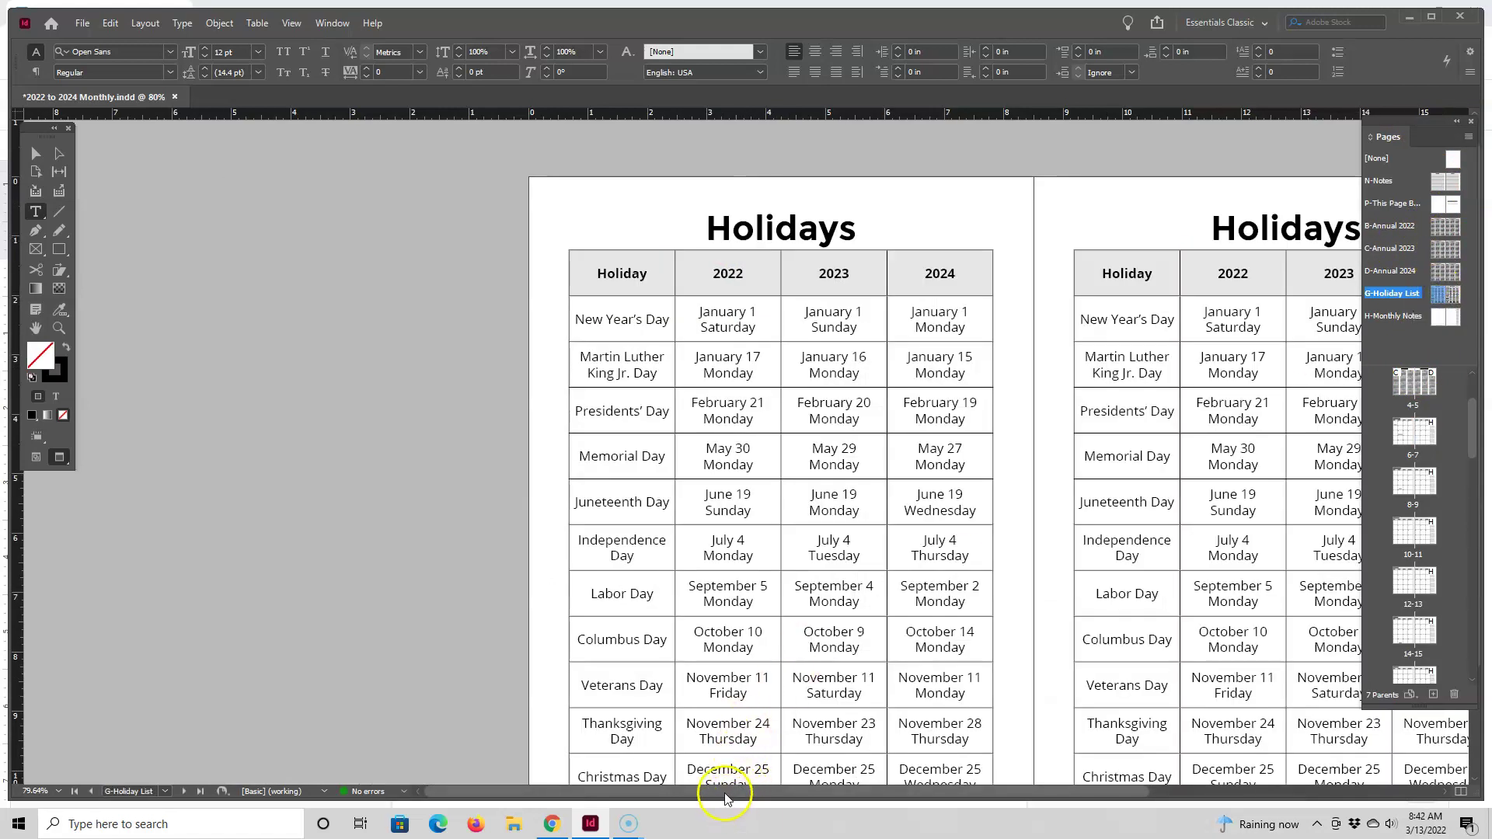
pyautogui.moveTo(725, 793); pyautogui.dragTo(876, 765)
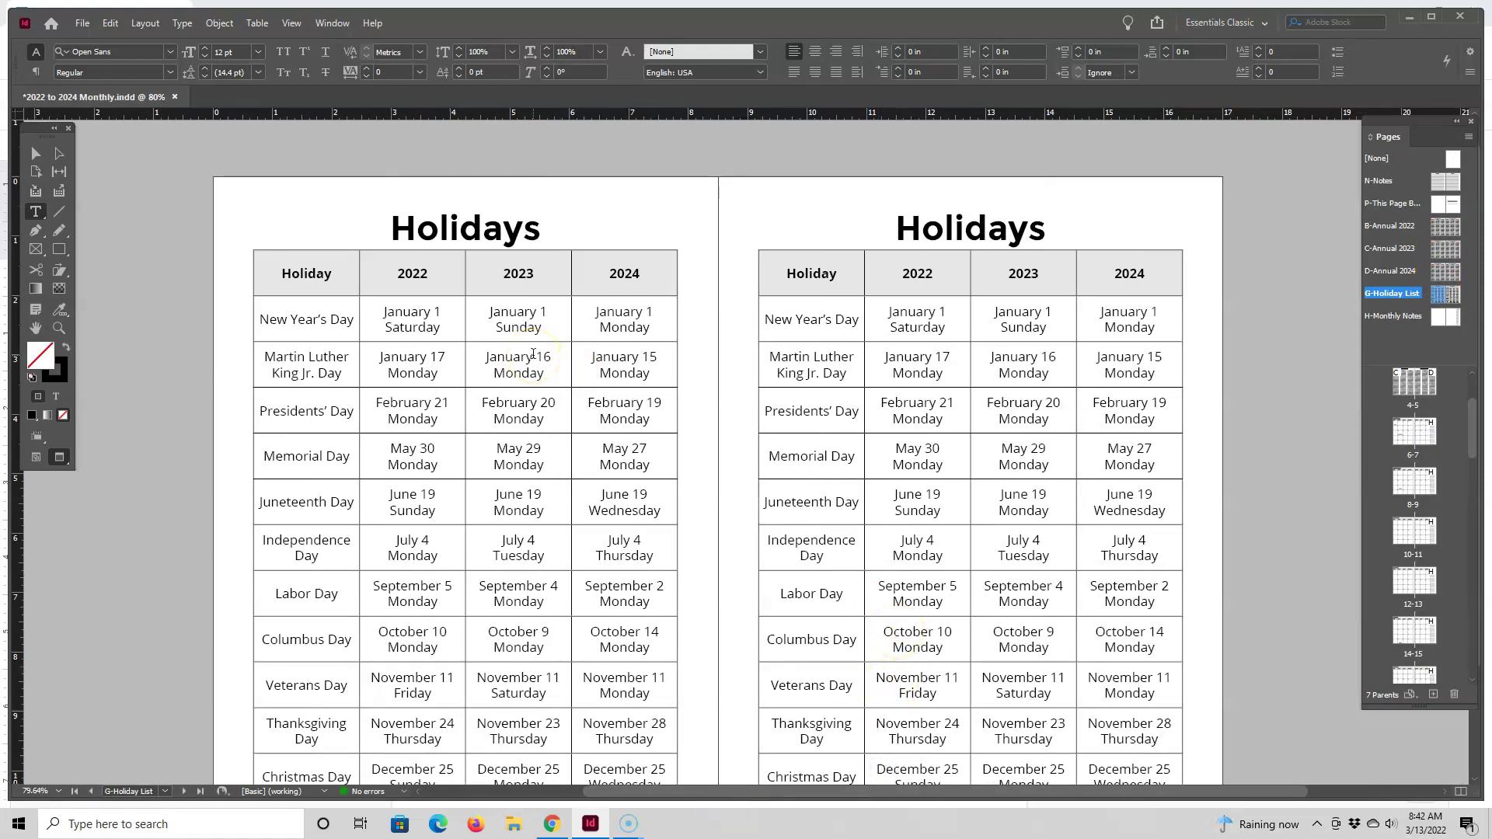
pyautogui.scroll(-2, 599, 322)
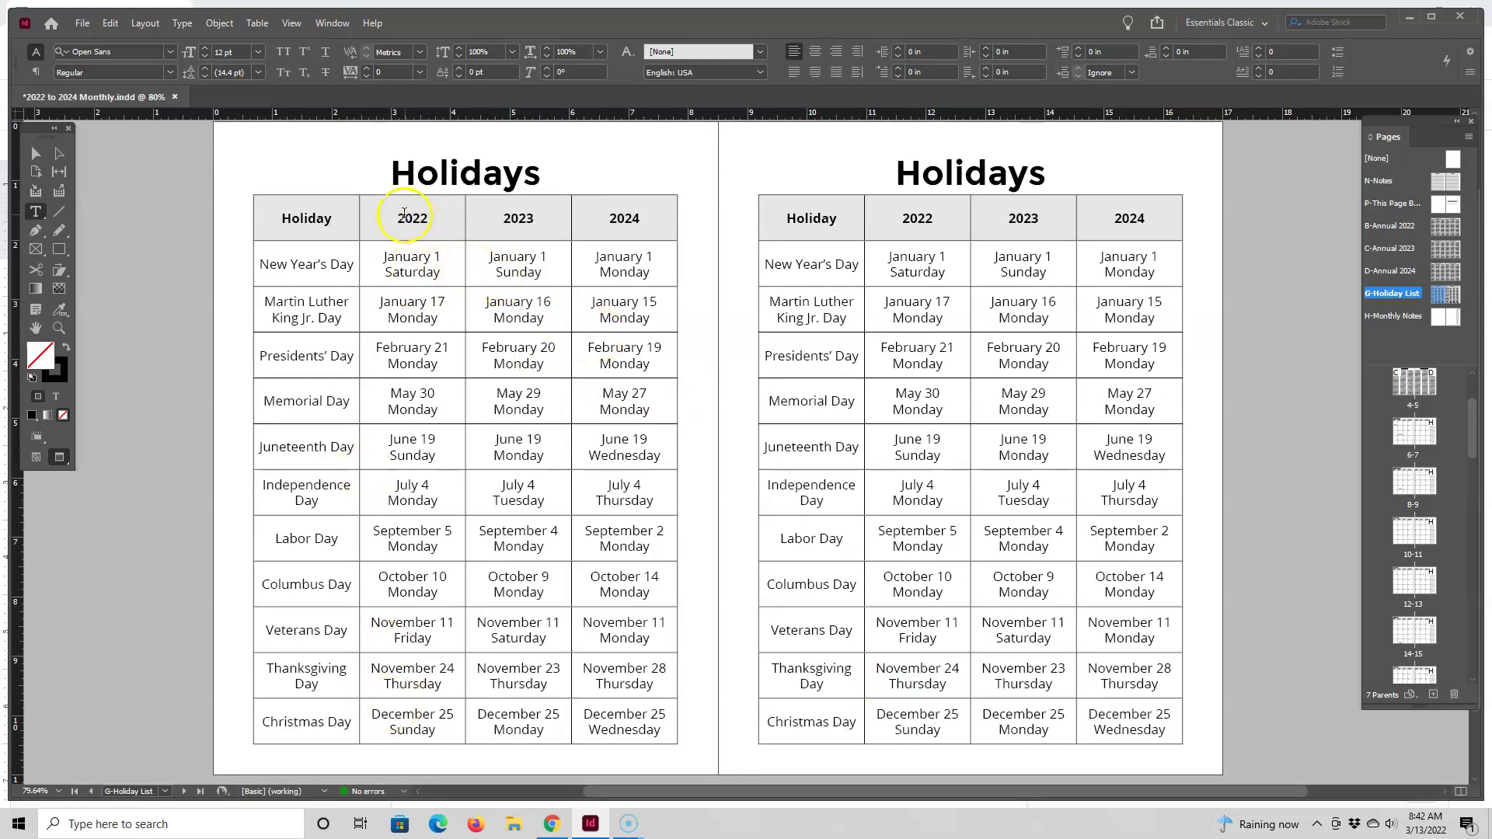
pyautogui.moveTo(391, 214); pyautogui.dragTo(381, 709)
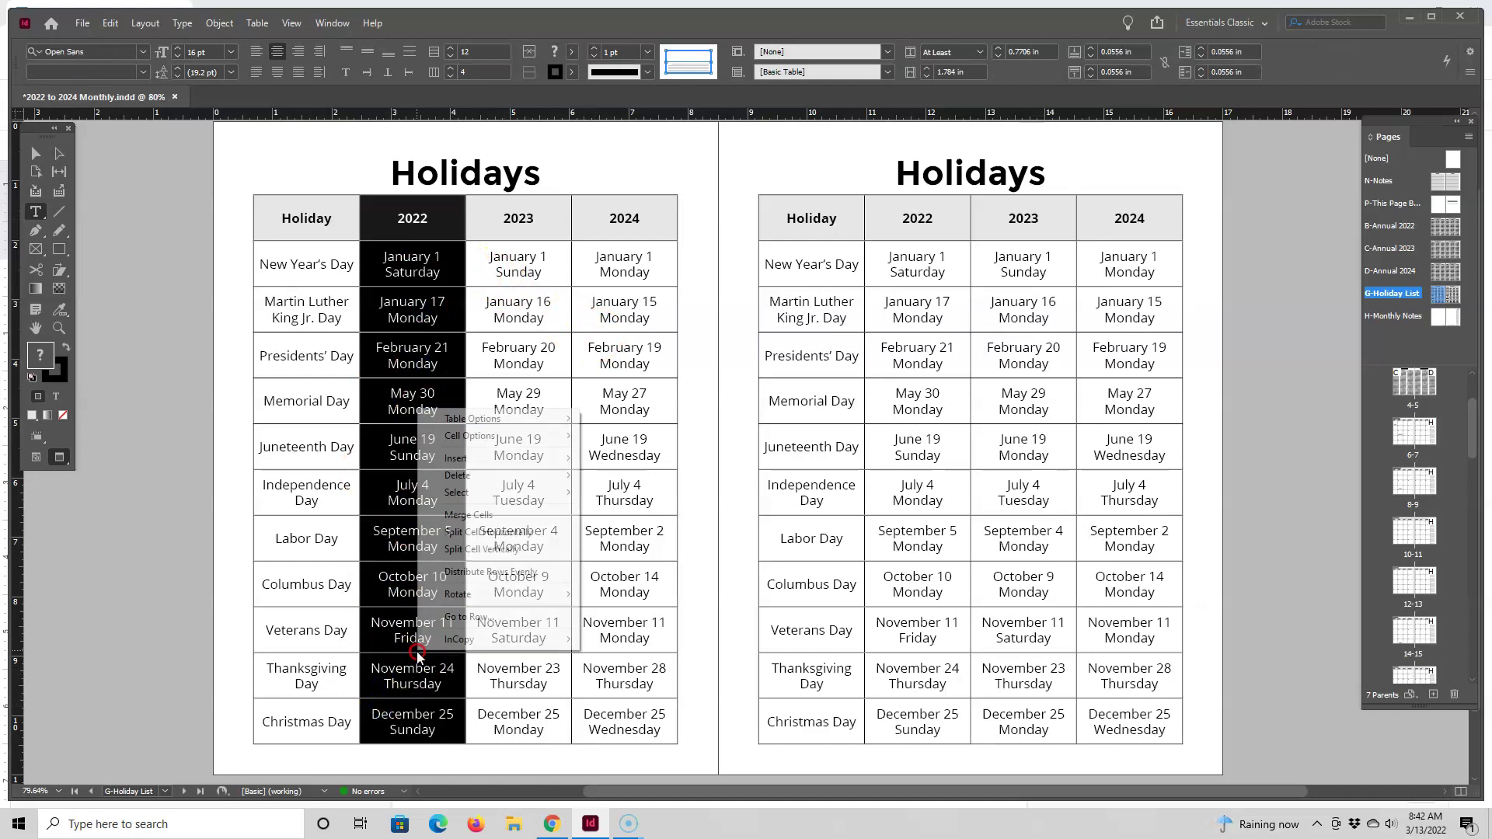
pyautogui.moveTo(512, 475)
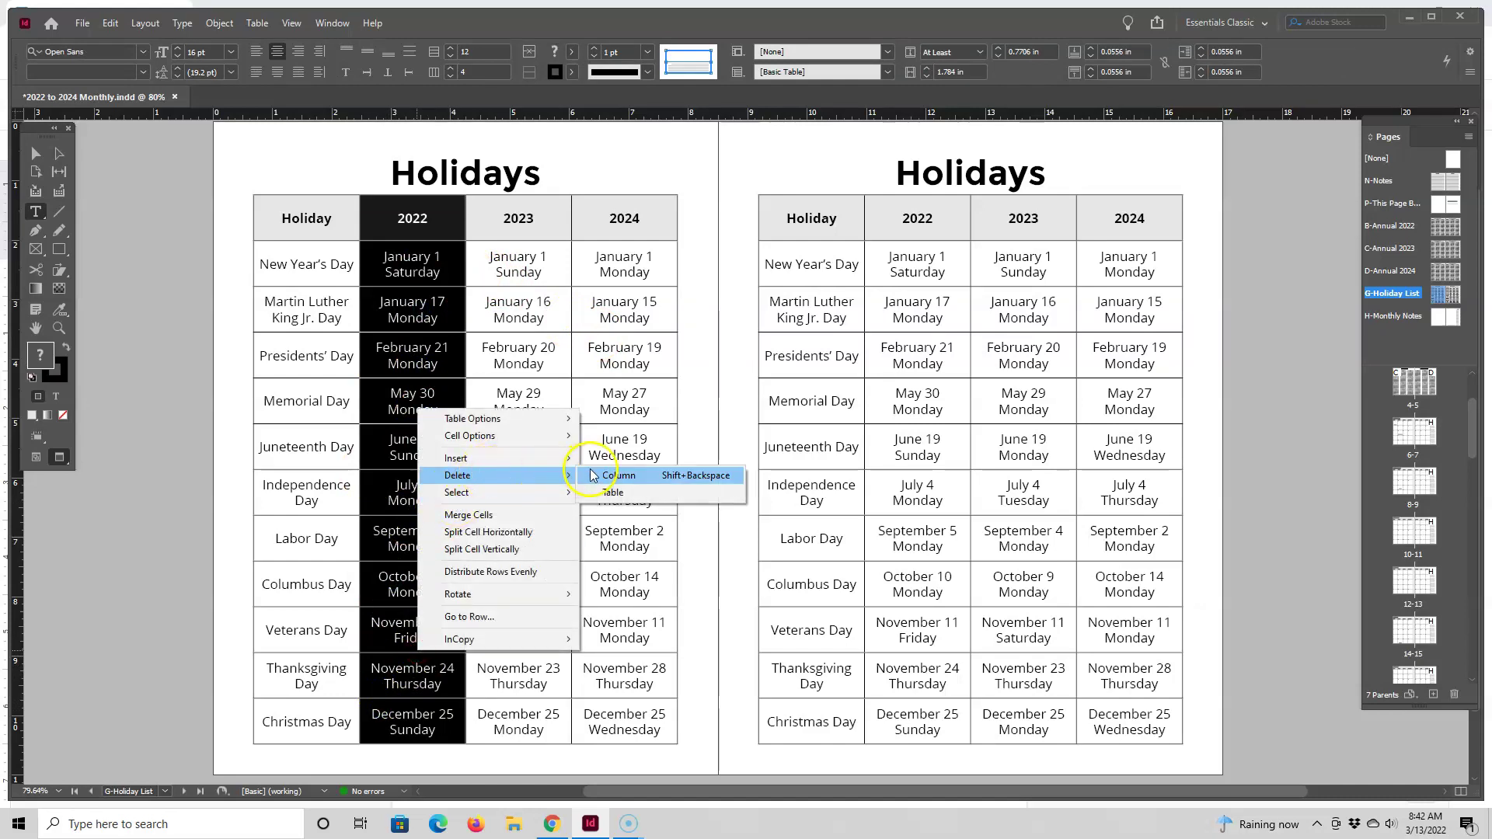
pyautogui.click(614, 474)
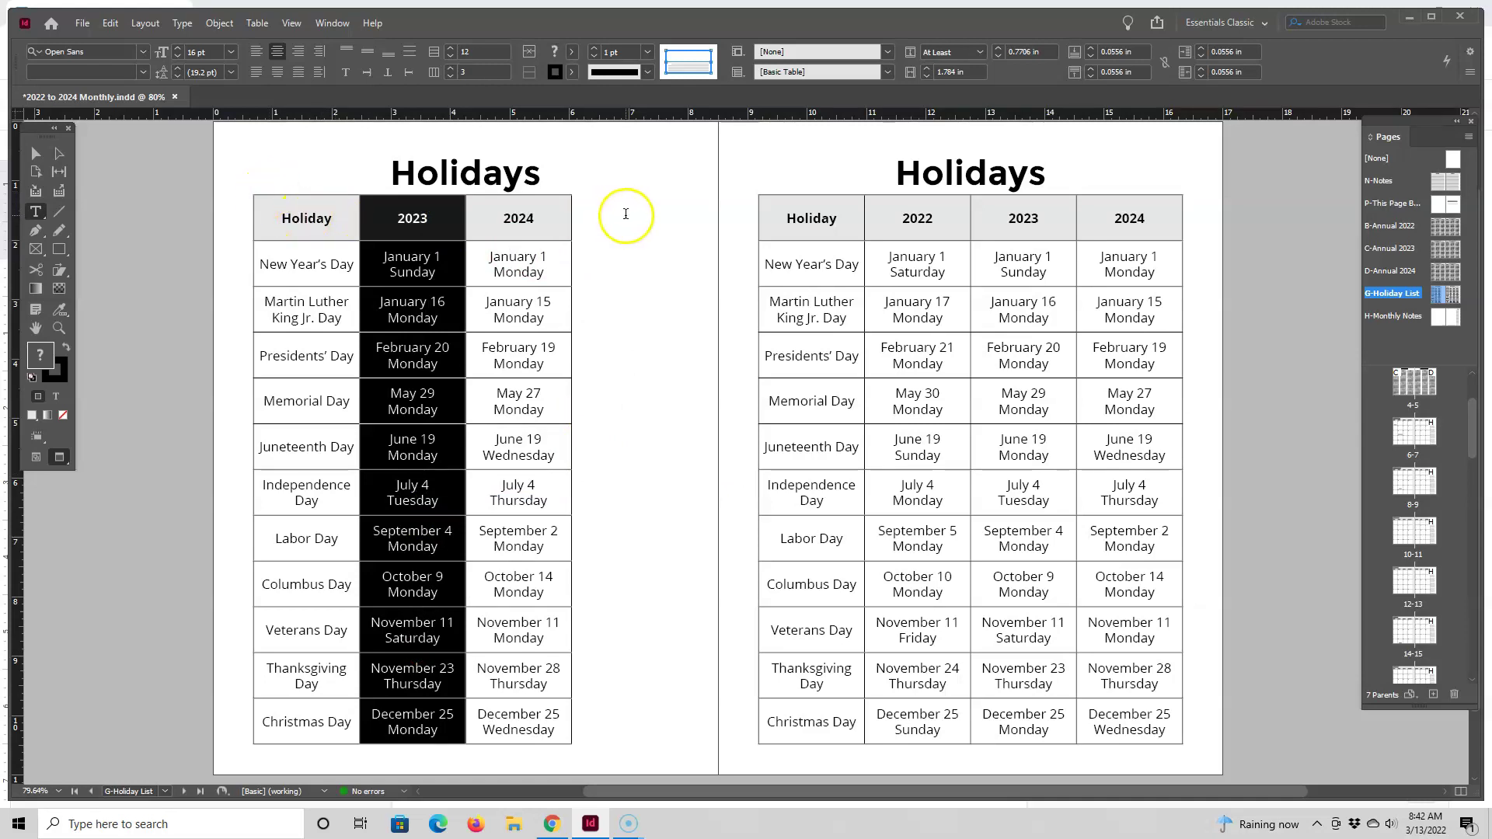
# Step: Widen the table frame and distribute the Holiday, 2023 and 2024 columns evenly
pyautogui.click(36, 153)
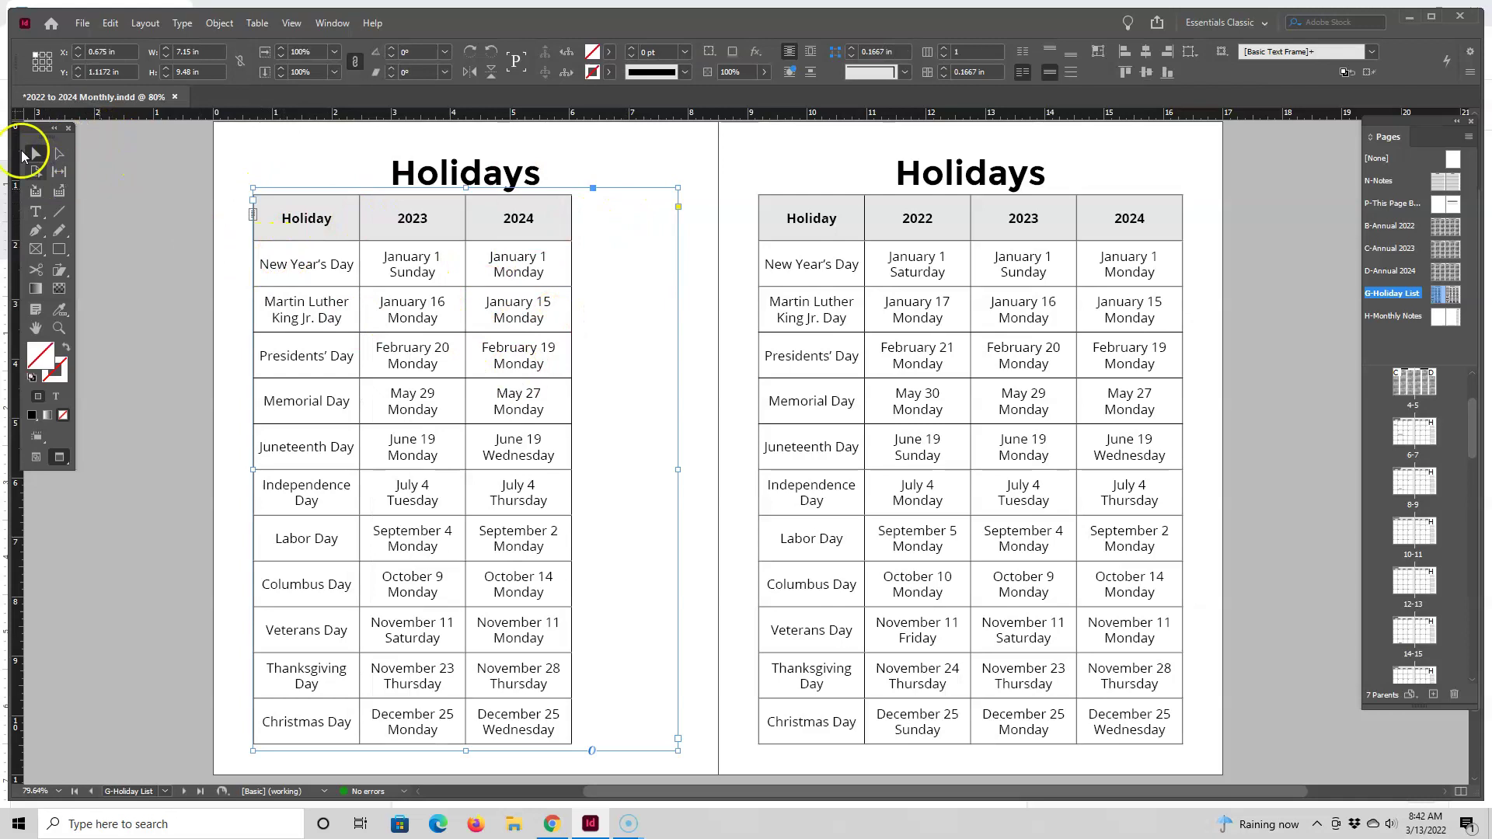
pyautogui.press('w')
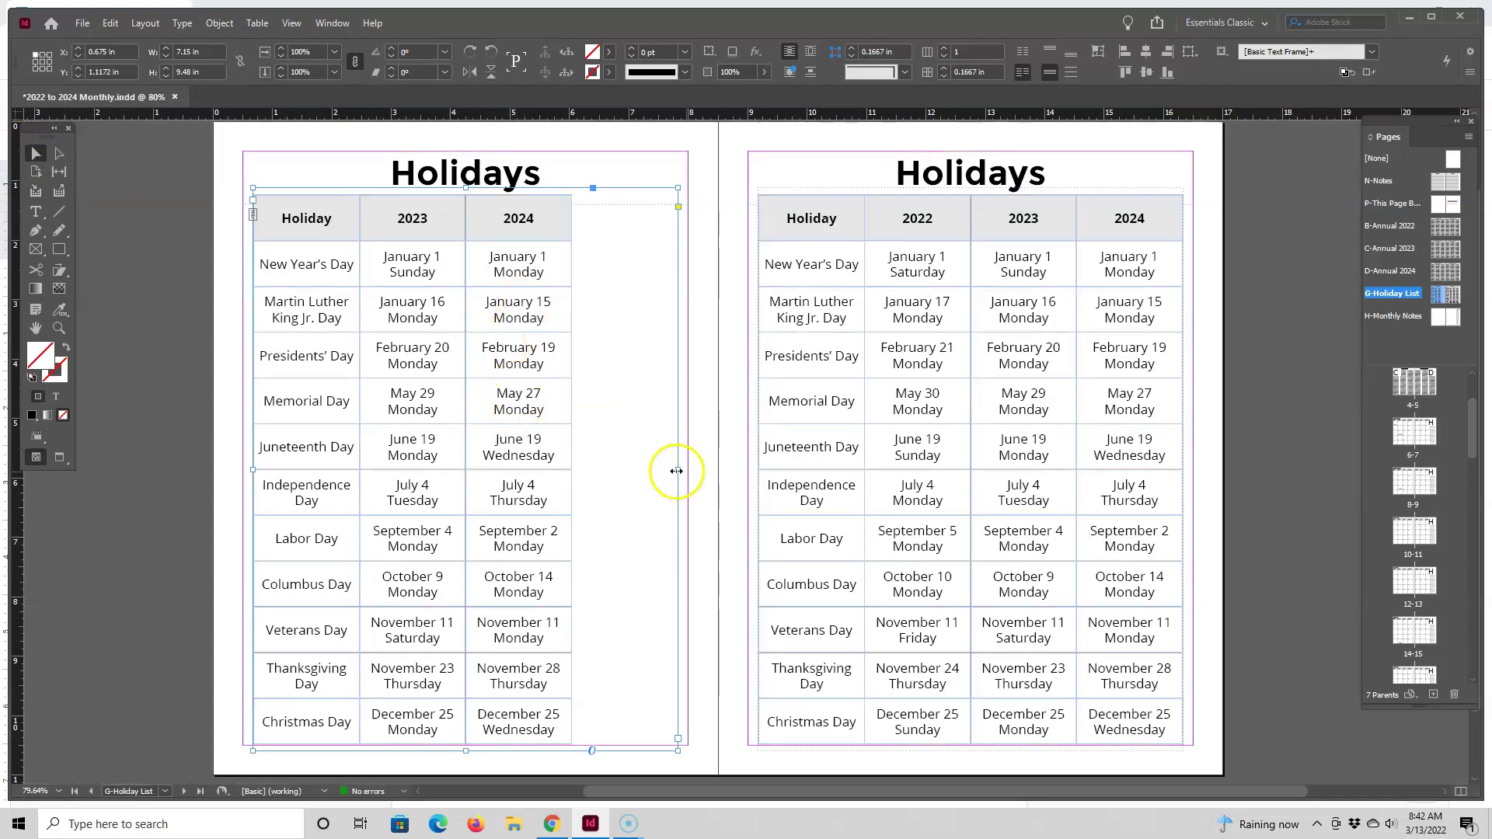
pyautogui.moveTo(677, 469); pyautogui.dragTo(688, 469)
pyautogui.doubleClick(573, 454)
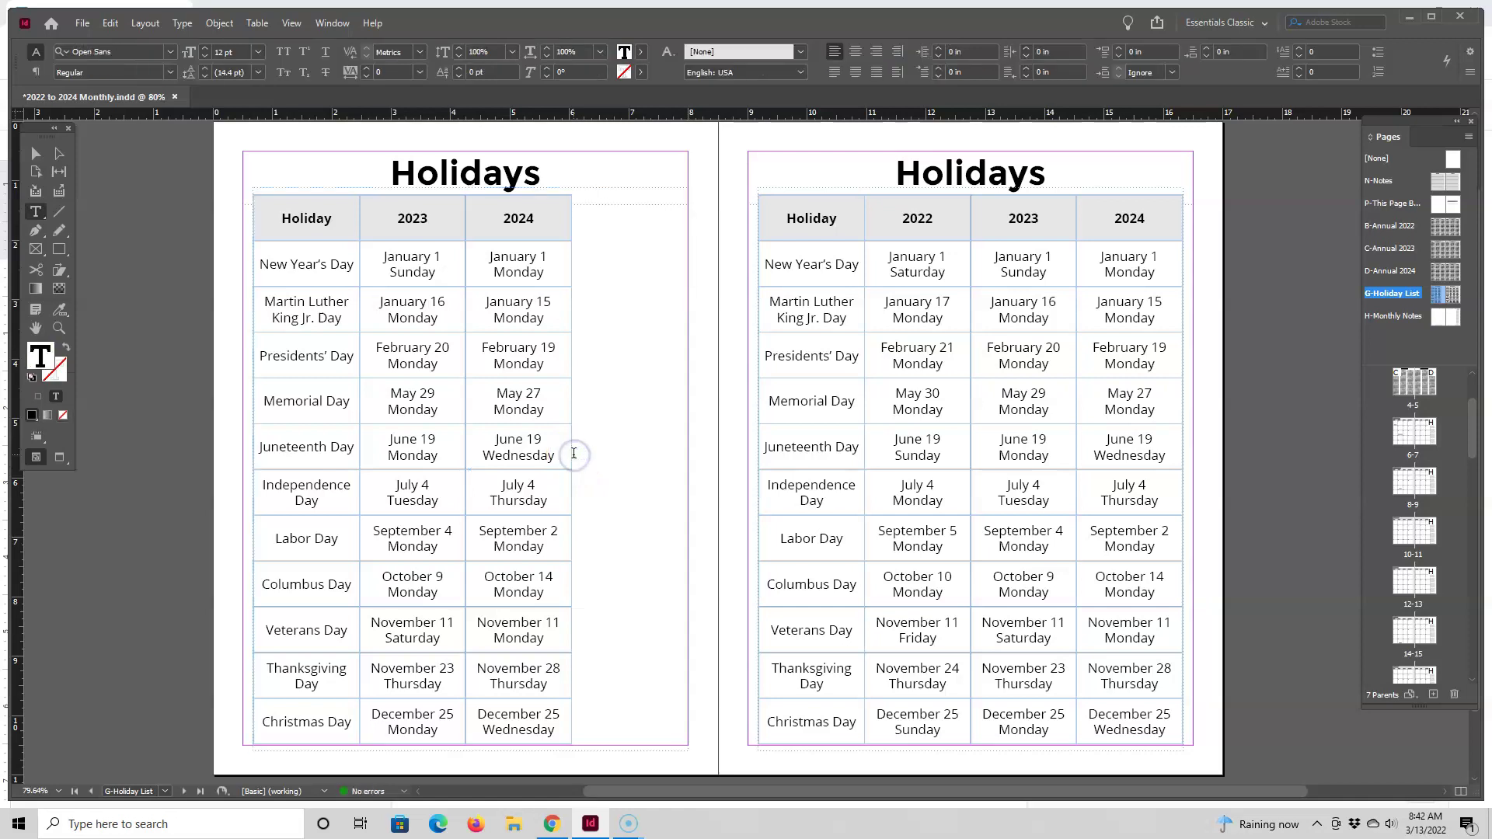
pyautogui.moveTo(573, 456); pyautogui.dragTo(684, 460)
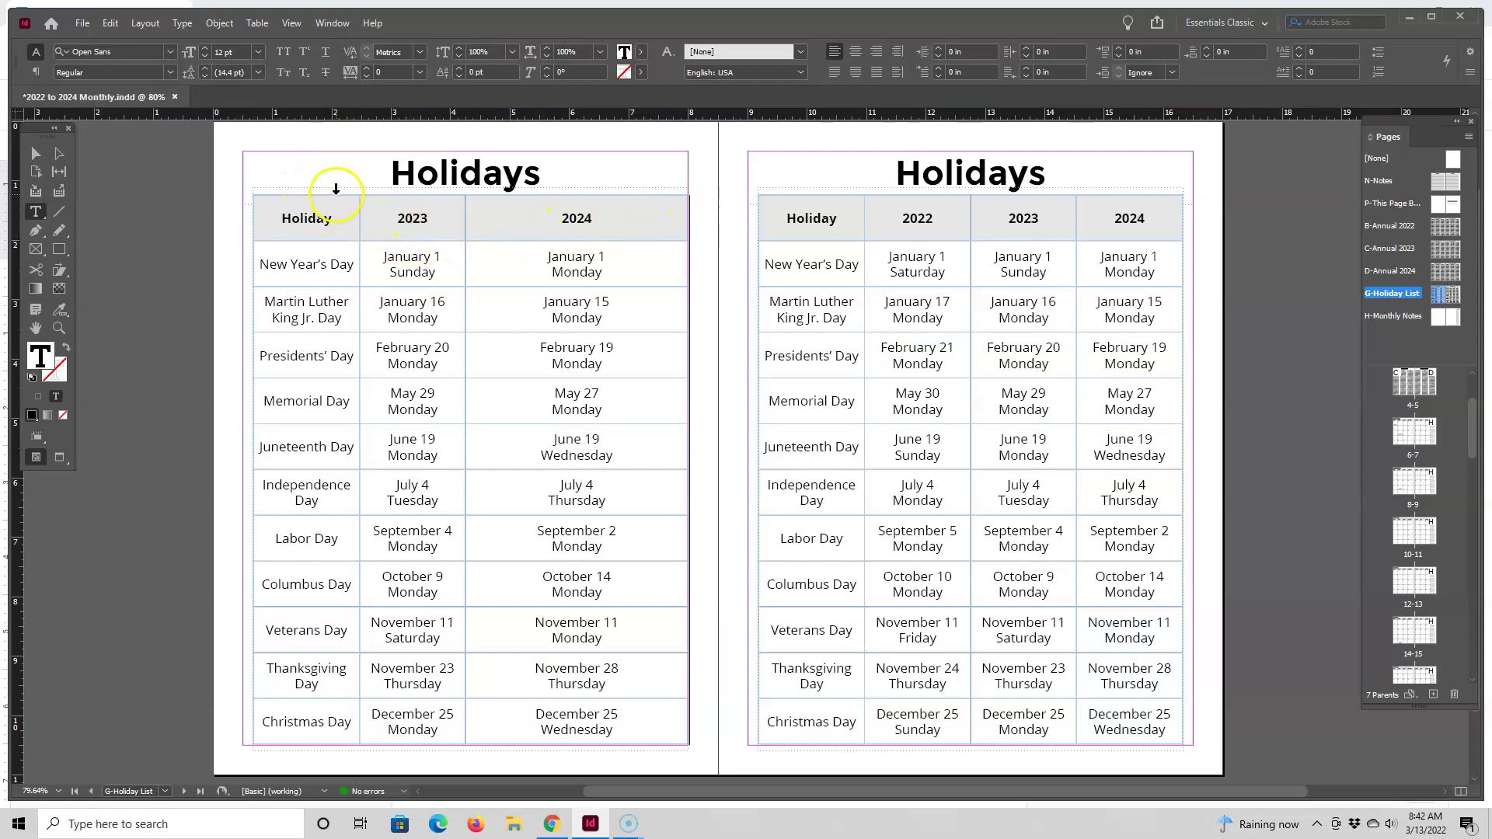
pyautogui.moveTo(337, 190); pyautogui.dragTo(499, 213)
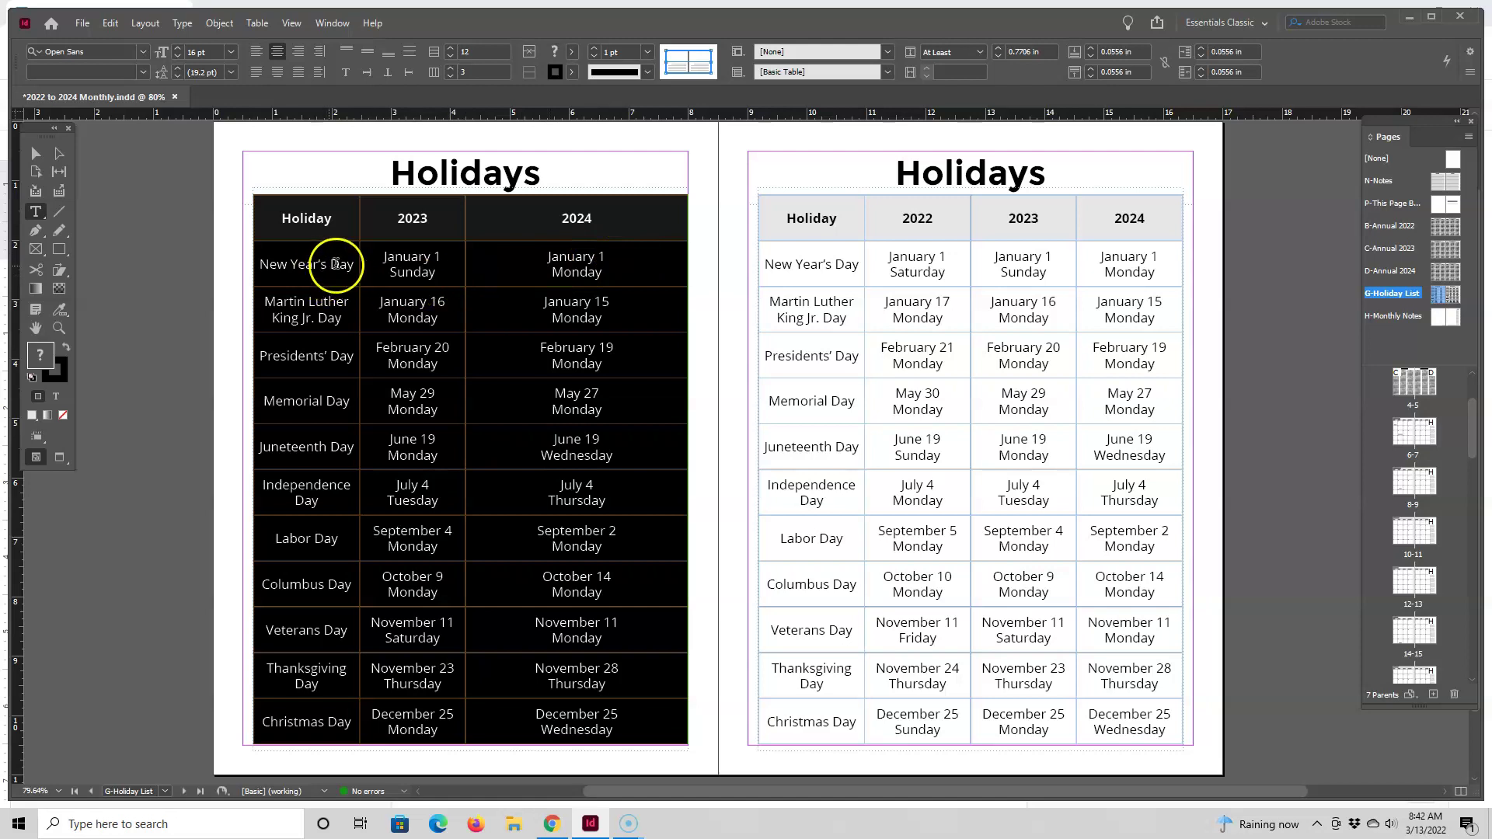
pyautogui.click(257, 23)
pyautogui.click(288, 371)
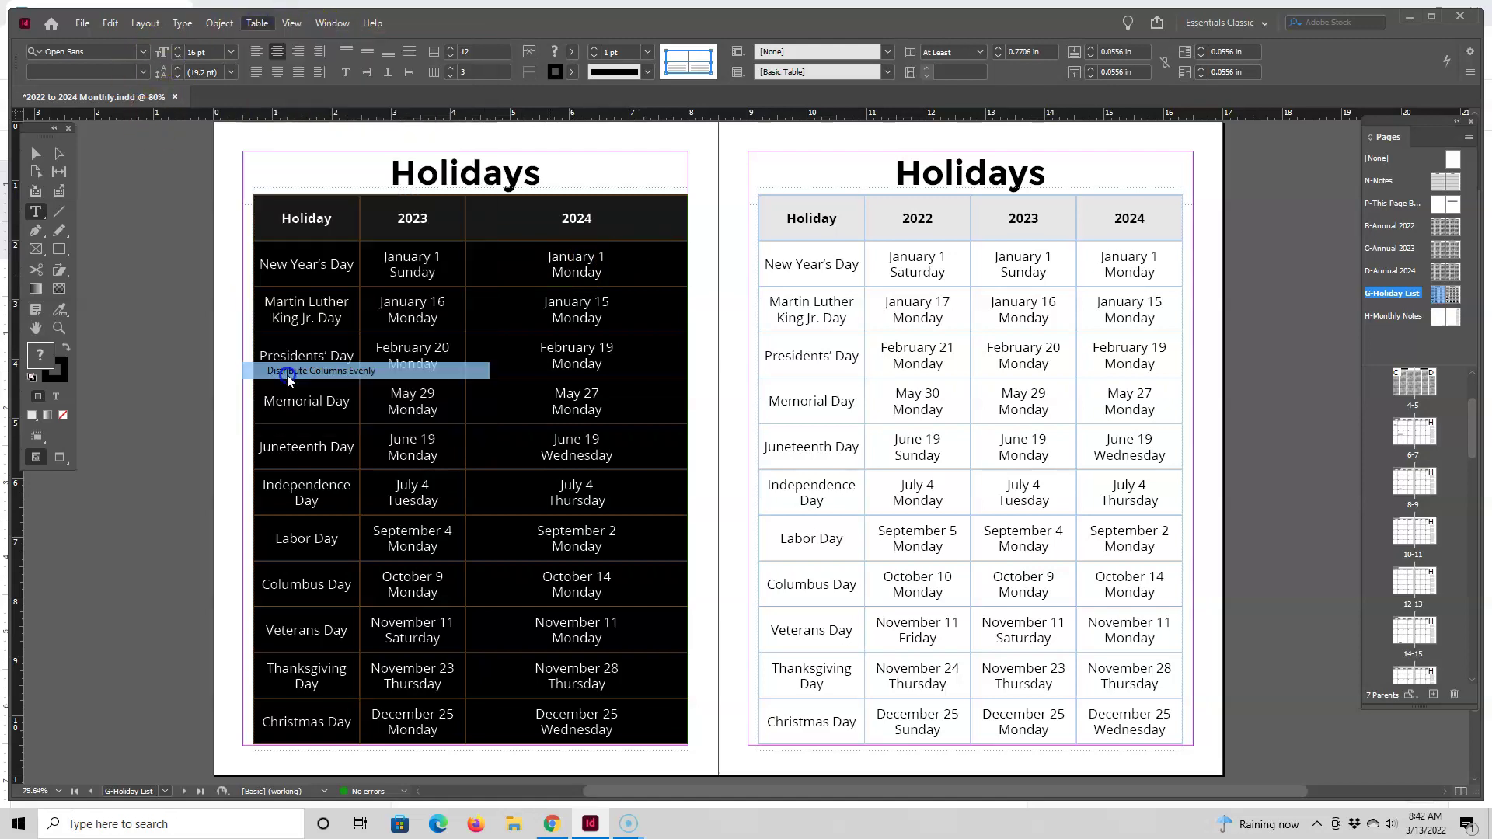
pyautogui.click(36, 153)
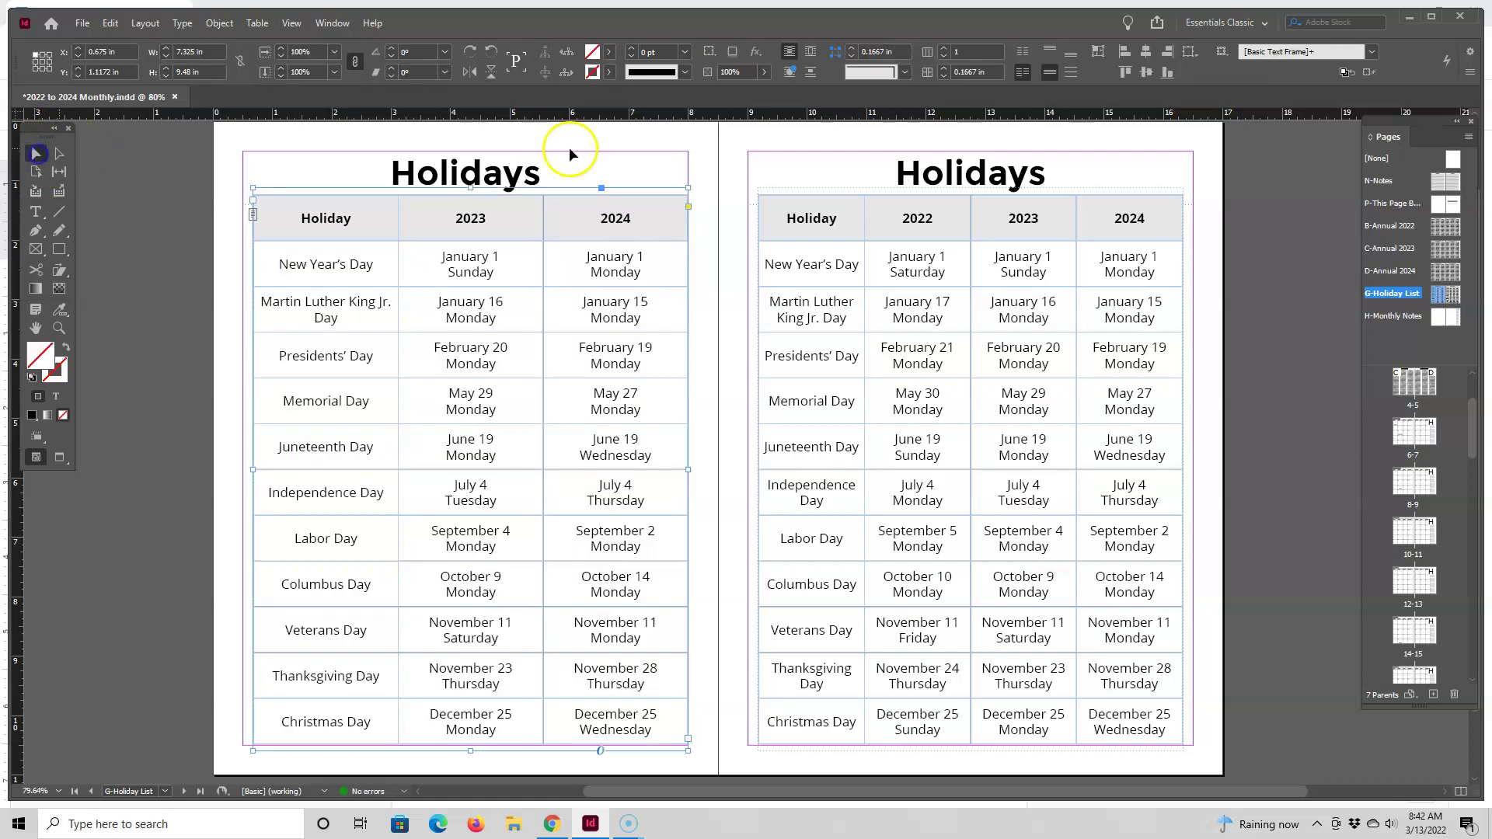
pyautogui.click(652, 152)
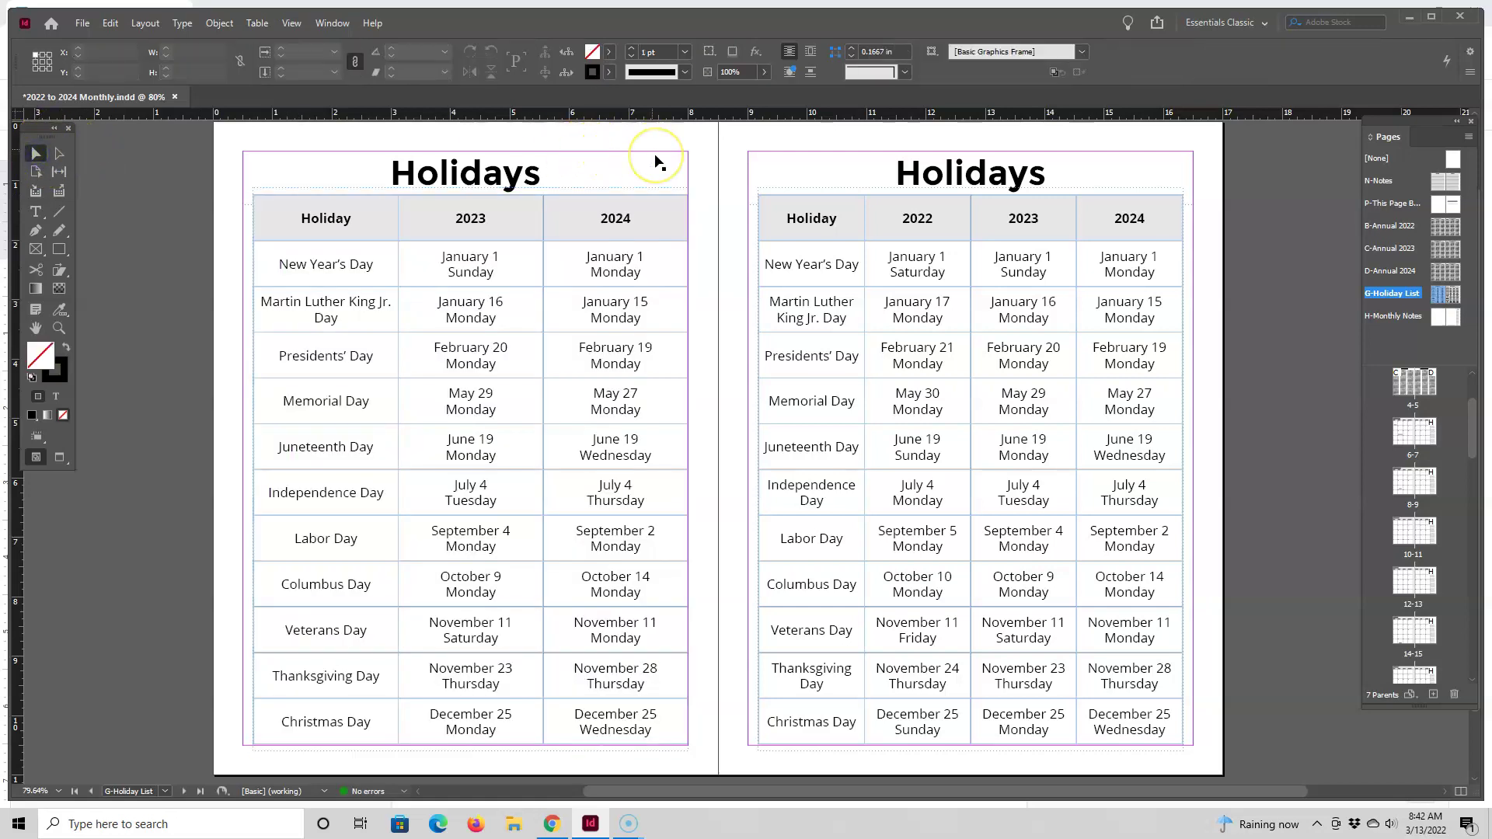
# Step: Delete the old table frame from the right Holidays page
pyautogui.click(860, 260)
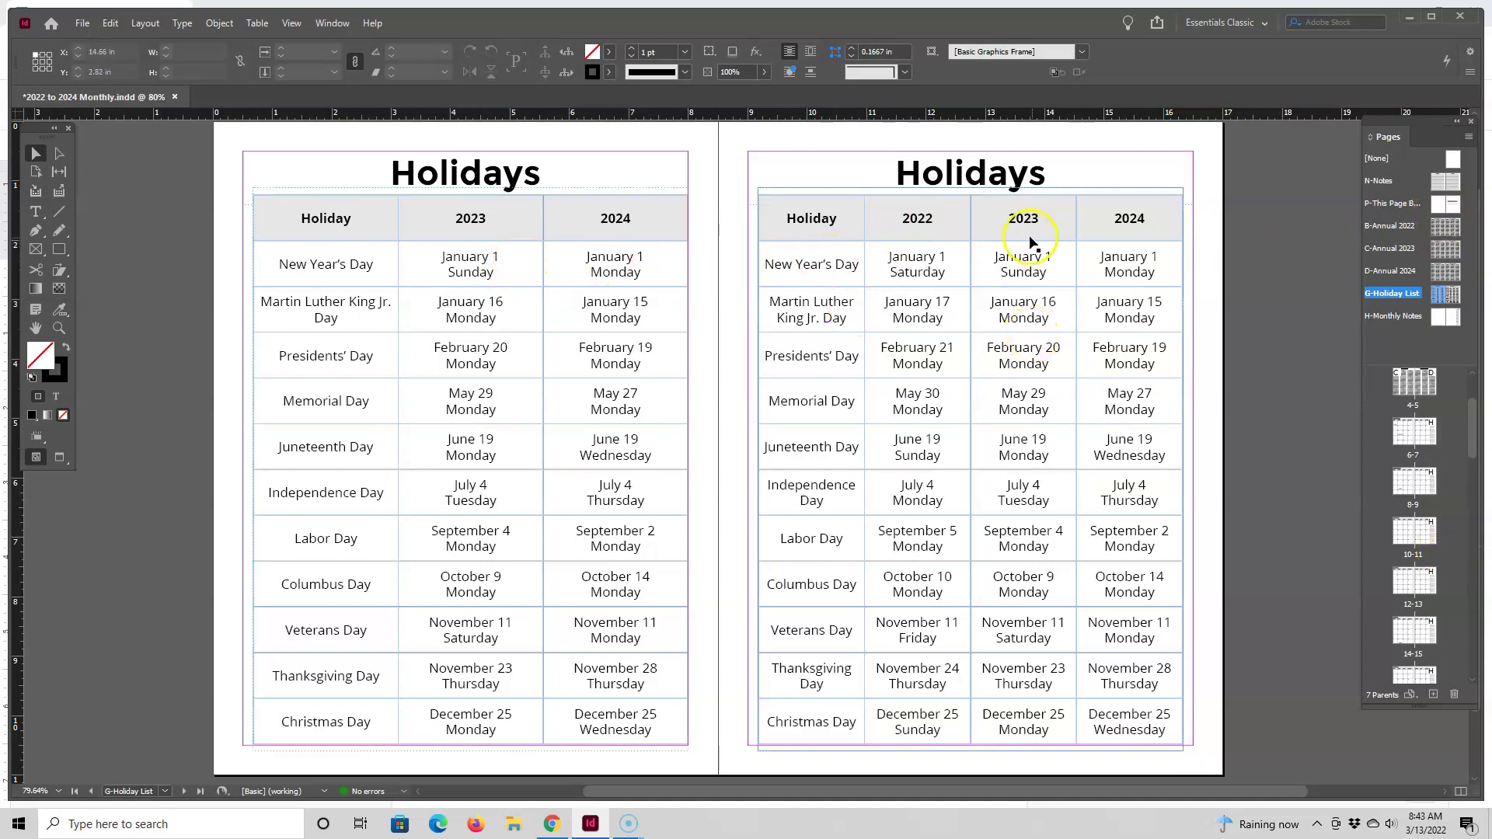
pyautogui.click(934, 232)
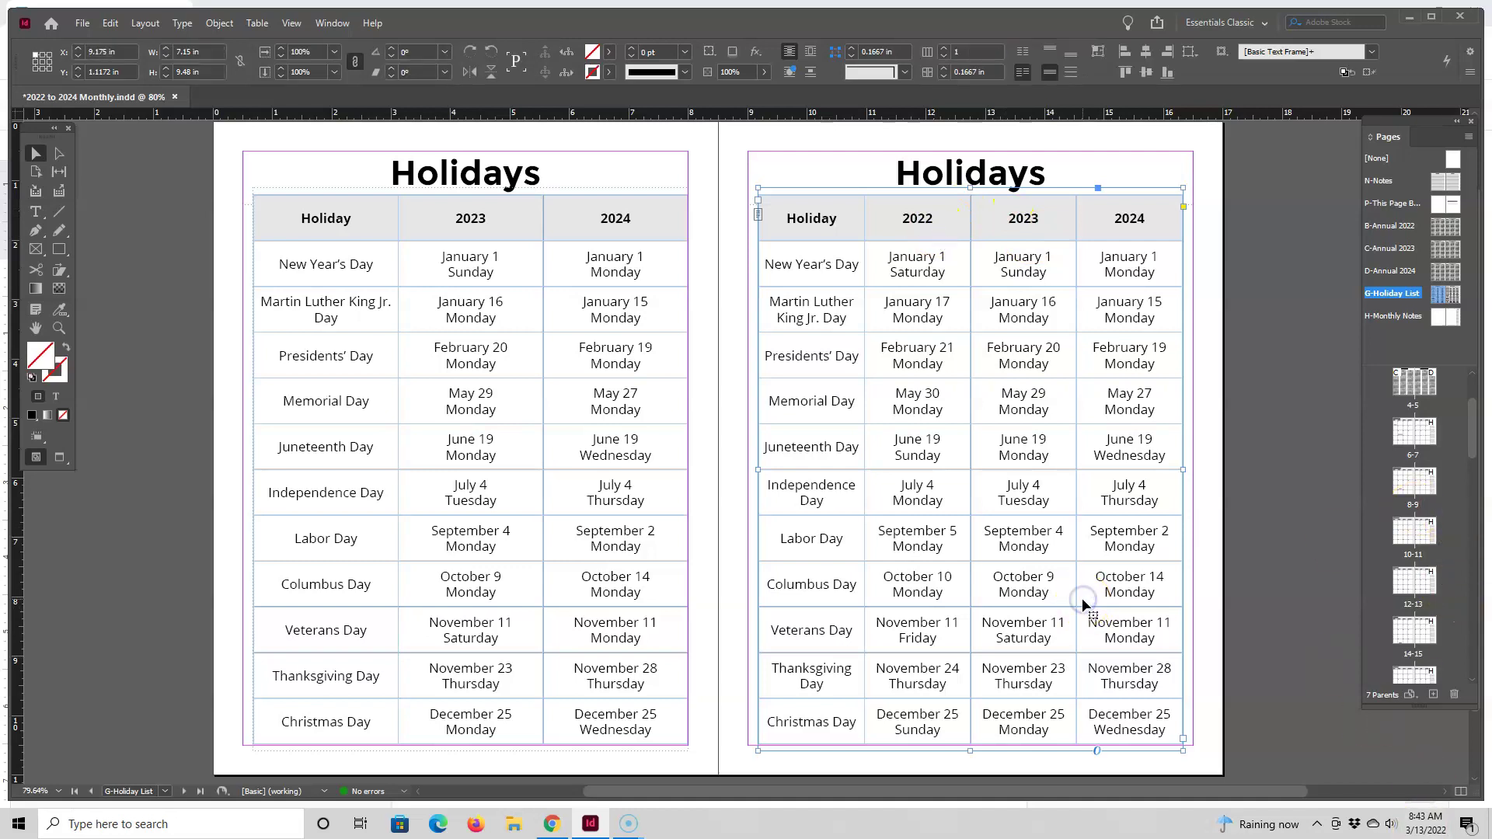
pyautogui.press('Delete')
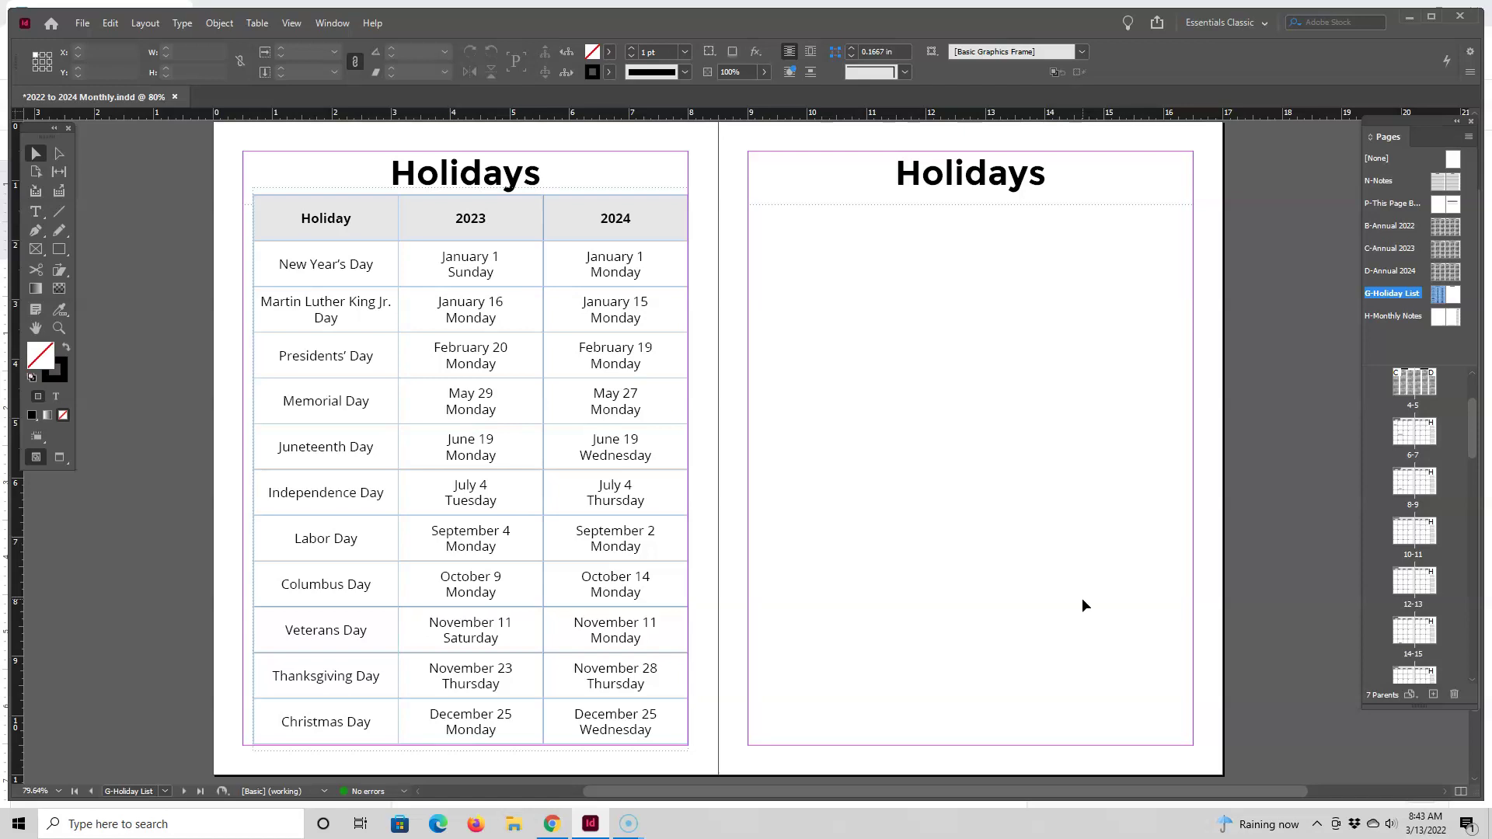
# Step: Copy the left three-column table and paste it into position on the right page
pyautogui.rightClick(465, 218)
pyautogui.click(493, 244)
pyautogui.rightClick(862, 303)
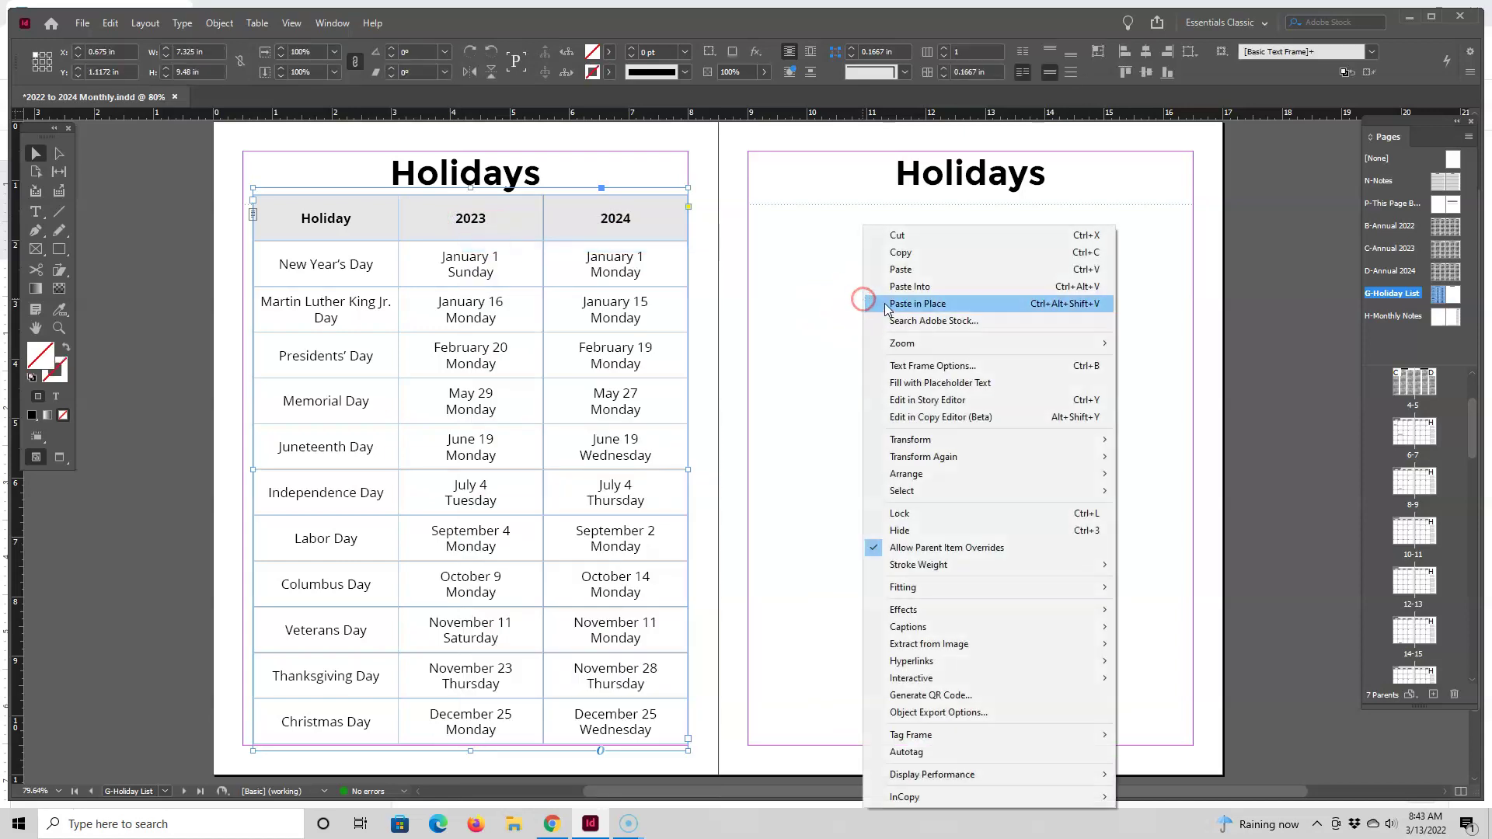
pyautogui.click(887, 268)
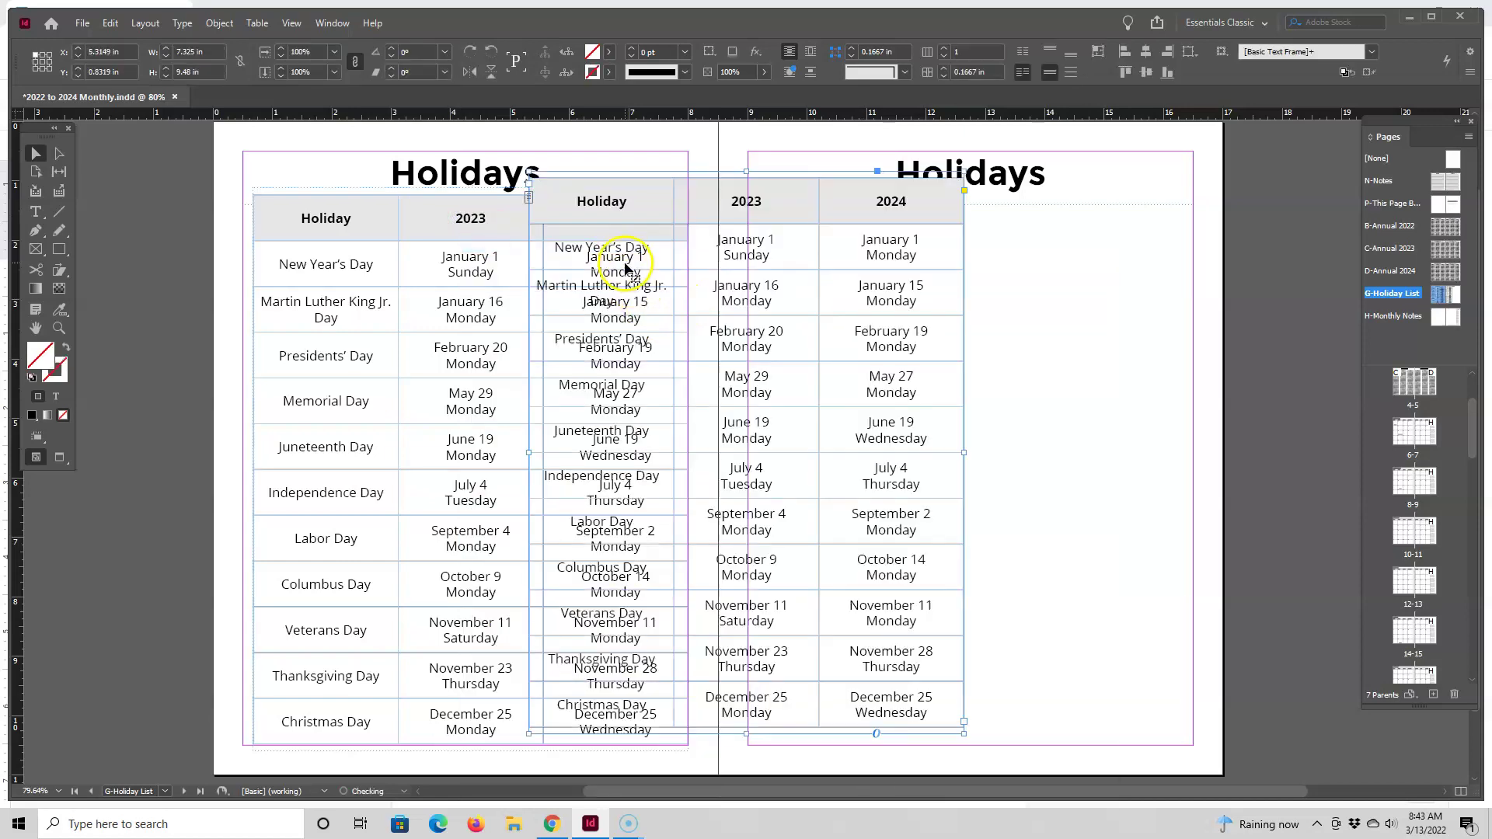
pyautogui.moveTo(610, 204); pyautogui.dragTo(945, 220)
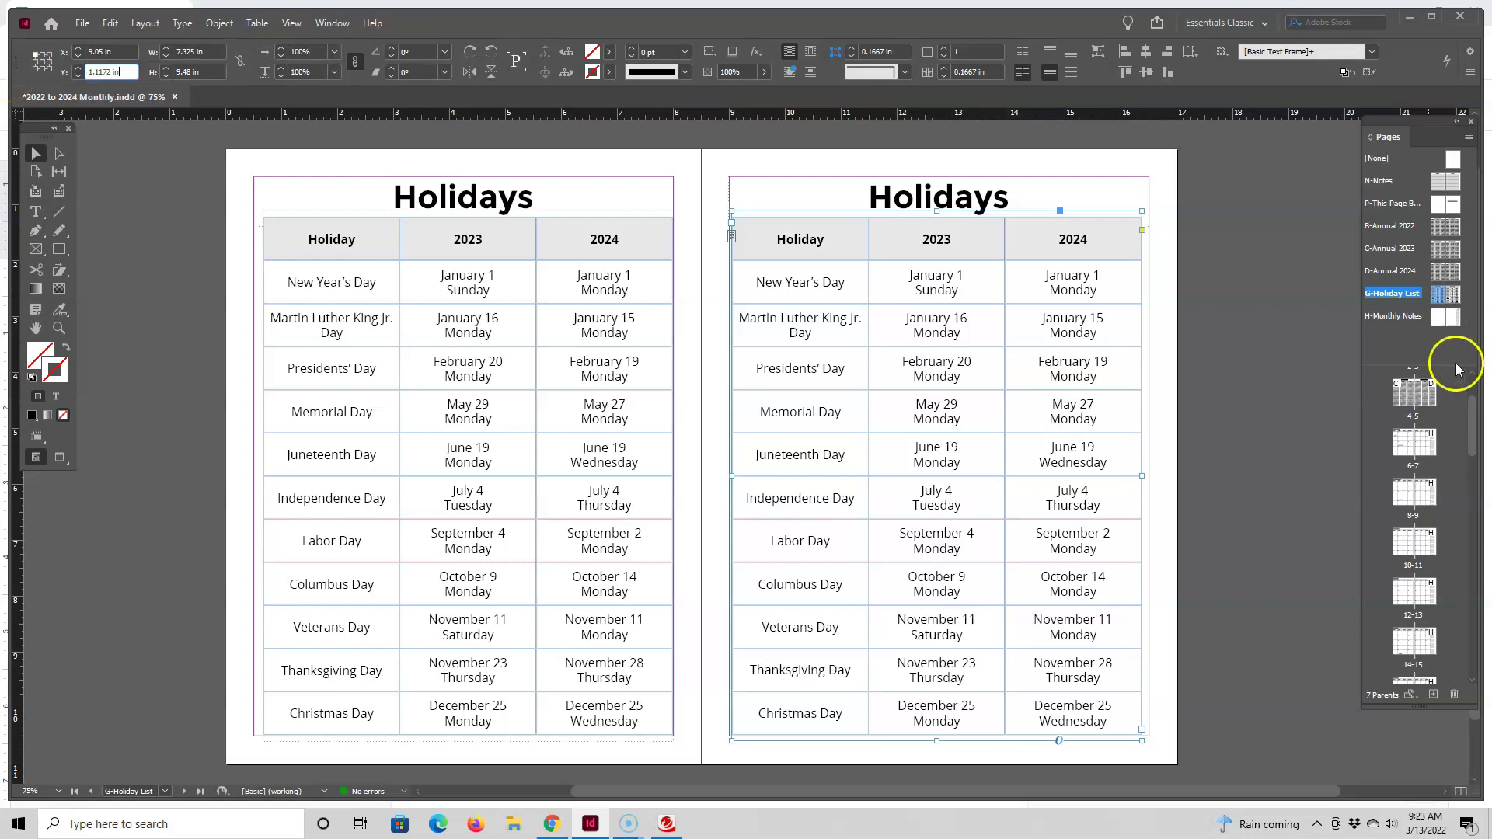
# Step: Go to page 1 and delete the Holidays and 2022 Annual spread 2-3
pyautogui.moveTo(1469, 426); pyautogui.dragTo(1468, 378)
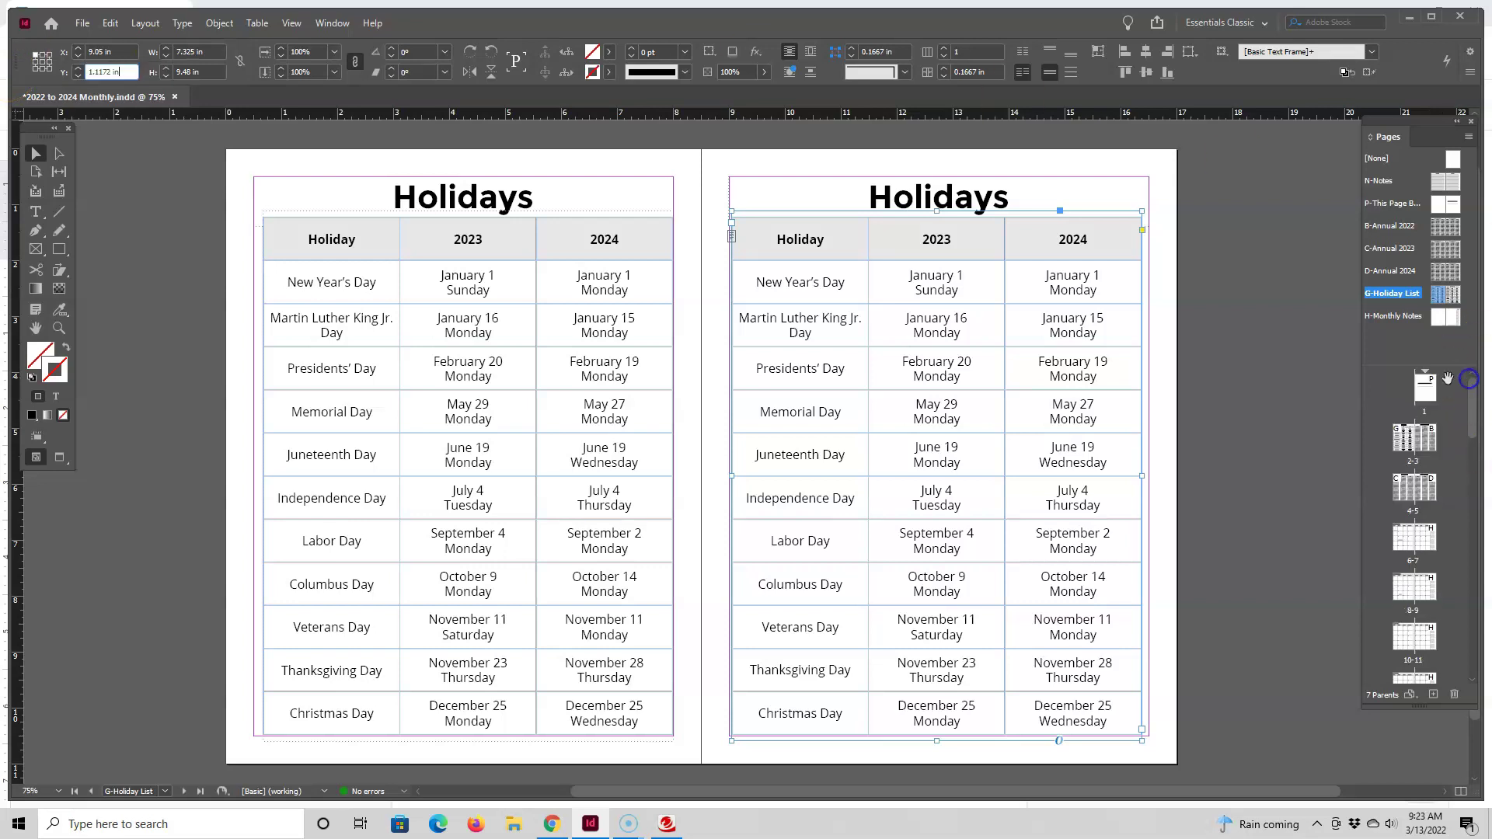
pyautogui.doubleClick(1432, 390)
pyautogui.scroll(-8, 1165, 375)
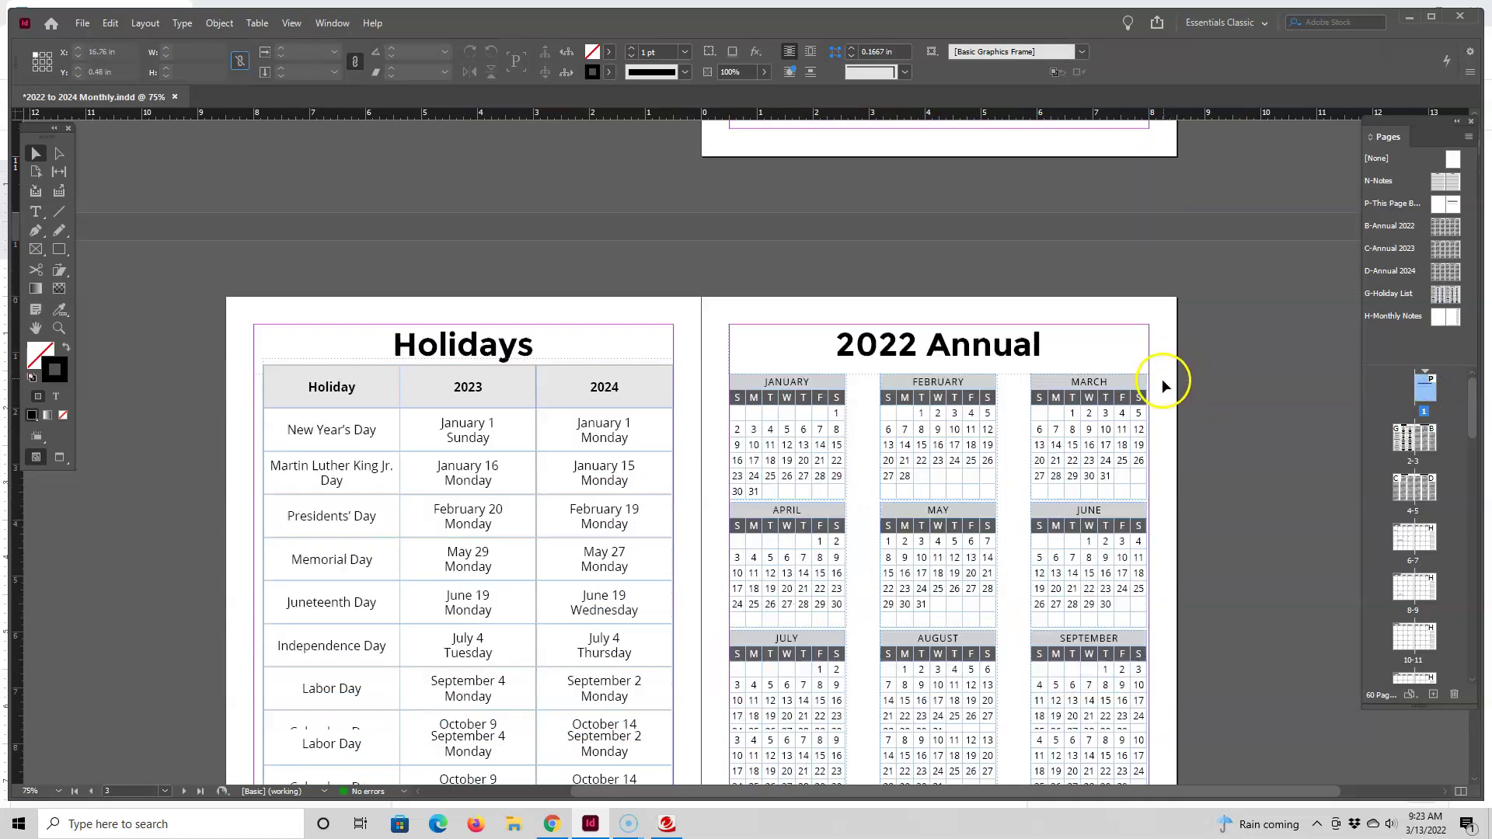
pyautogui.scroll(-1, 1170, 376)
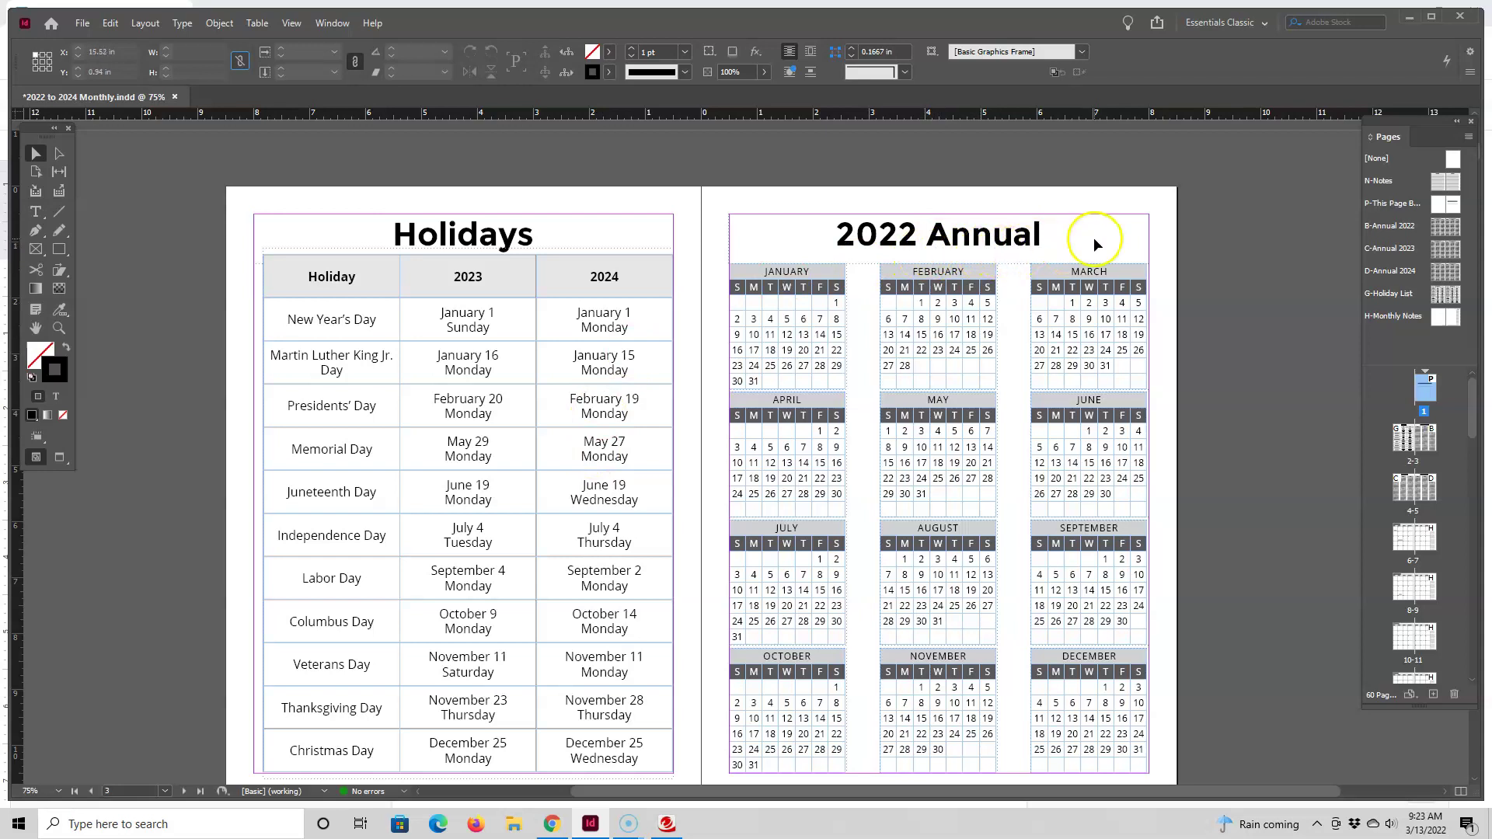
pyautogui.rightClick(1425, 441)
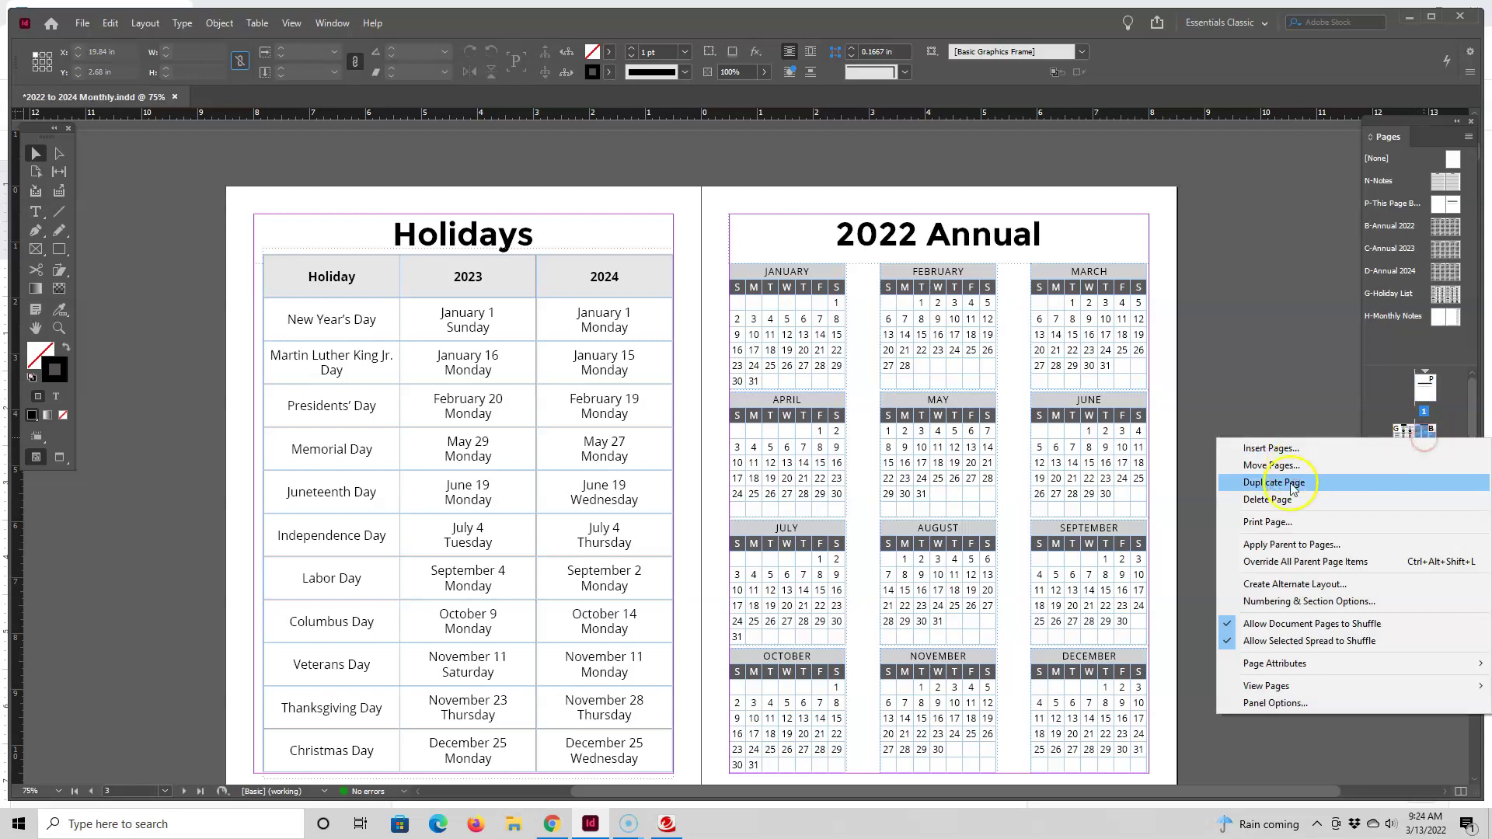
pyautogui.click(1288, 498)
# Step: Undo the spread deletion to restore the Holidays and 2022 Annual pages
pyautogui.scroll(-15, 1186, 361)
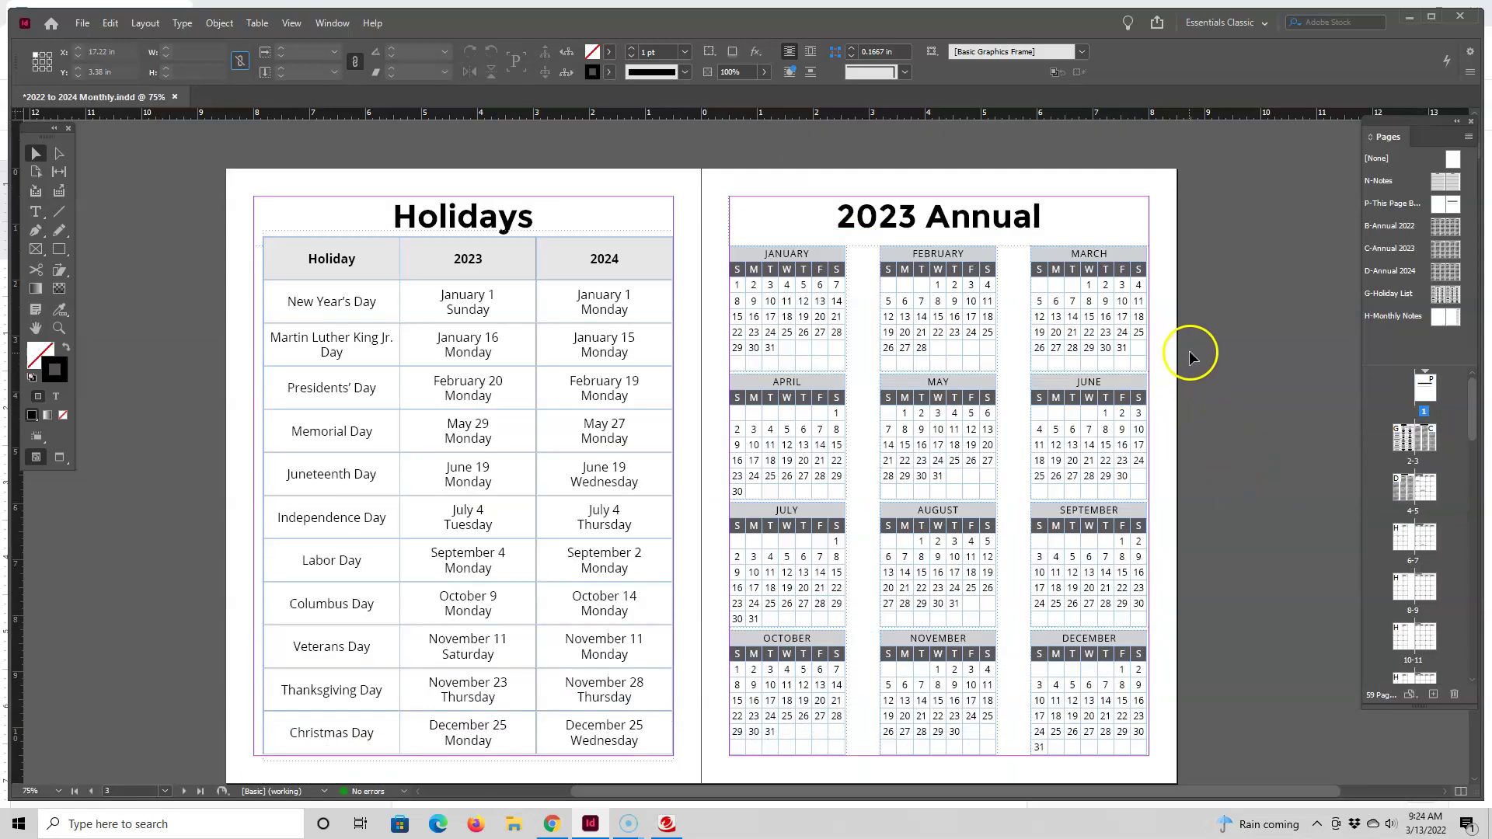
pyautogui.scroll(-7, 1191, 337)
pyautogui.scroll(3, 1165, 333)
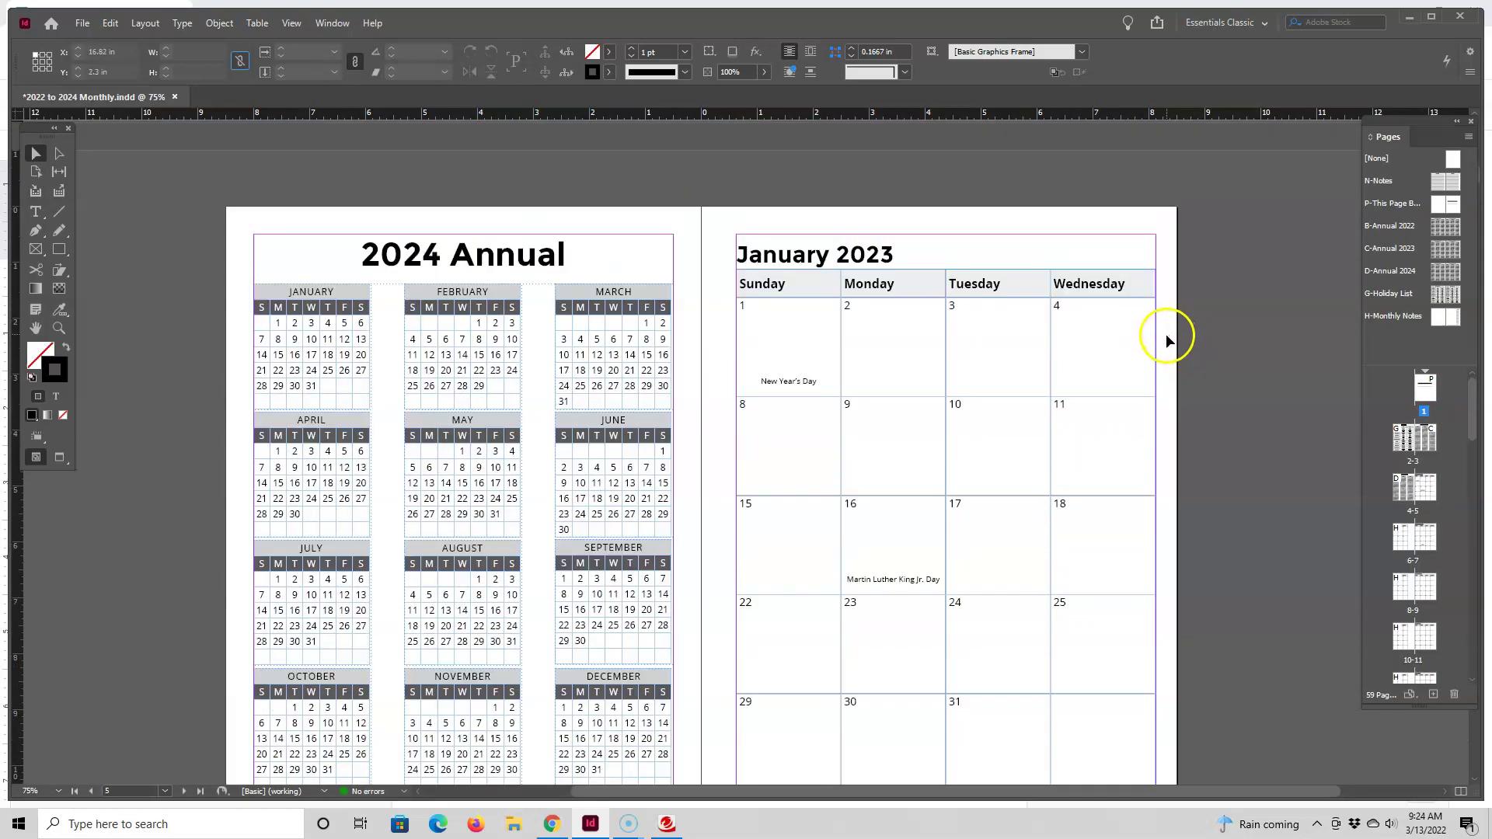
pyautogui.scroll(-10, 1159, 332)
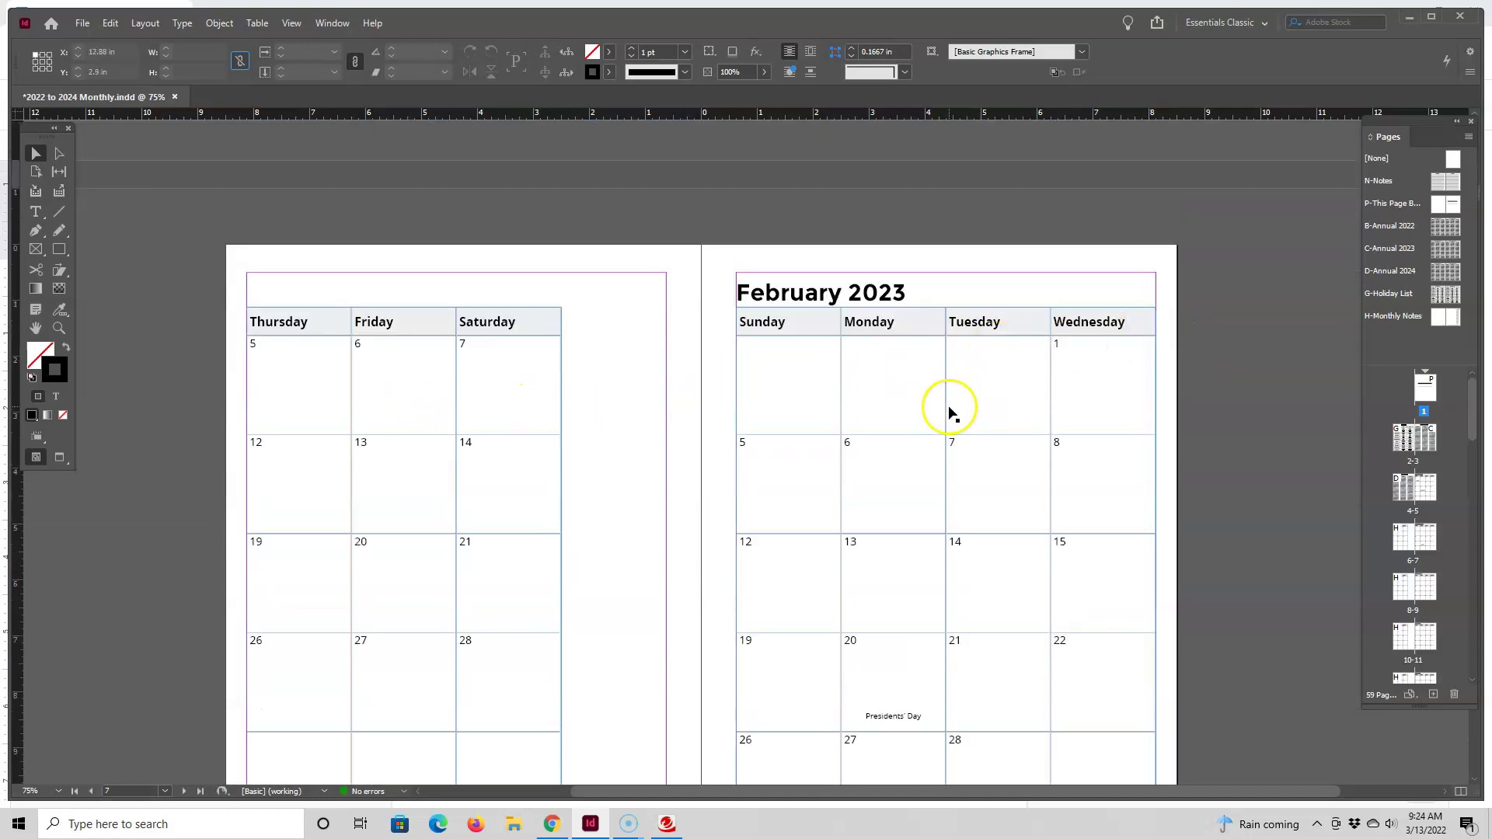
pyautogui.scroll(-1, 964, 388)
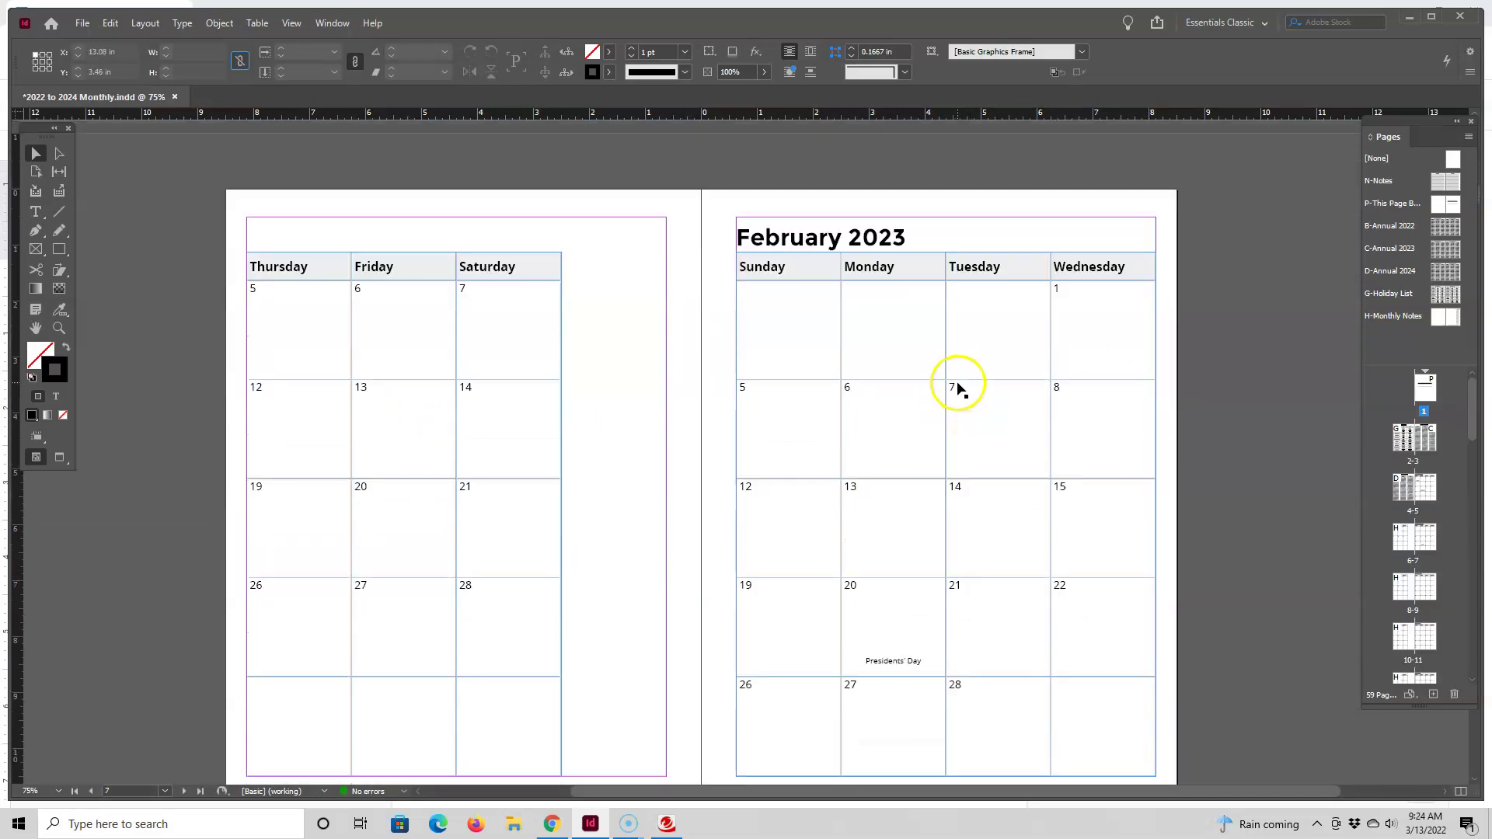
pyautogui.click(112, 24)
pyautogui.click(116, 37)
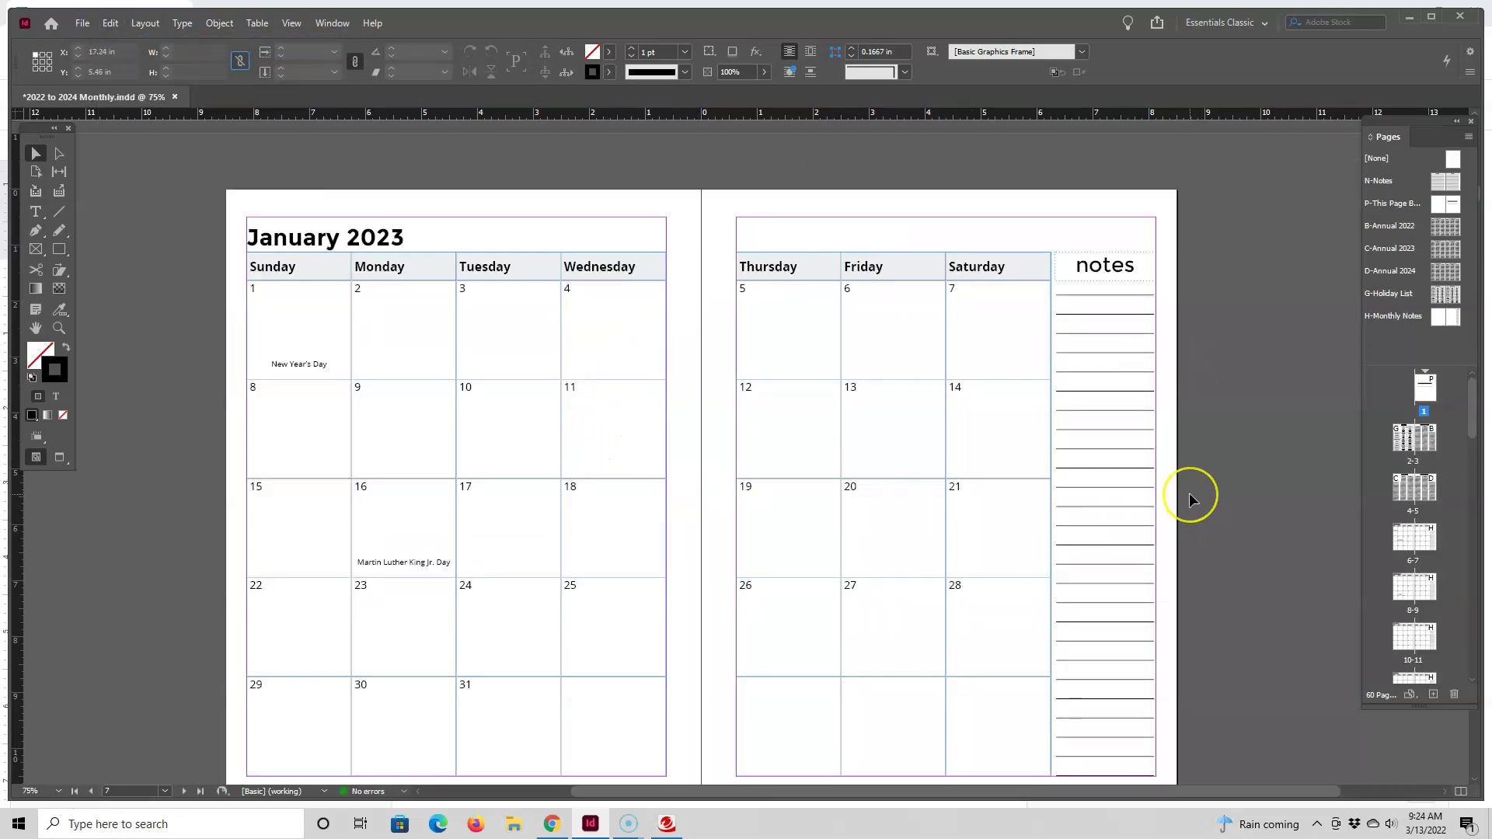
pyautogui.scroll(5, 1188, 486)
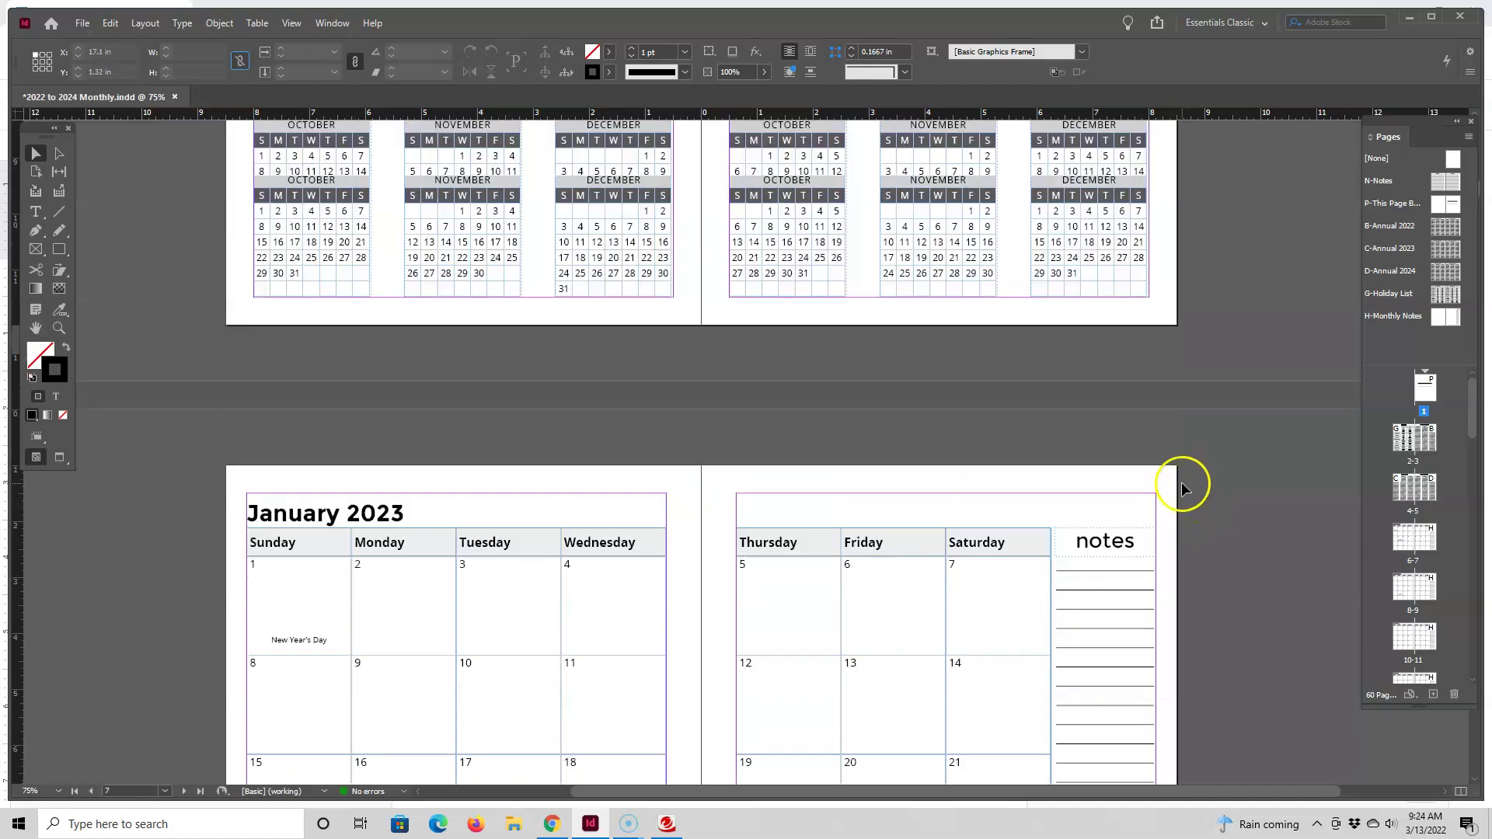
# Step: Duplicate the D-Annual 2024 parent spread
pyautogui.scroll(10, 1173, 433)
pyautogui.scroll(10, 1179, 407)
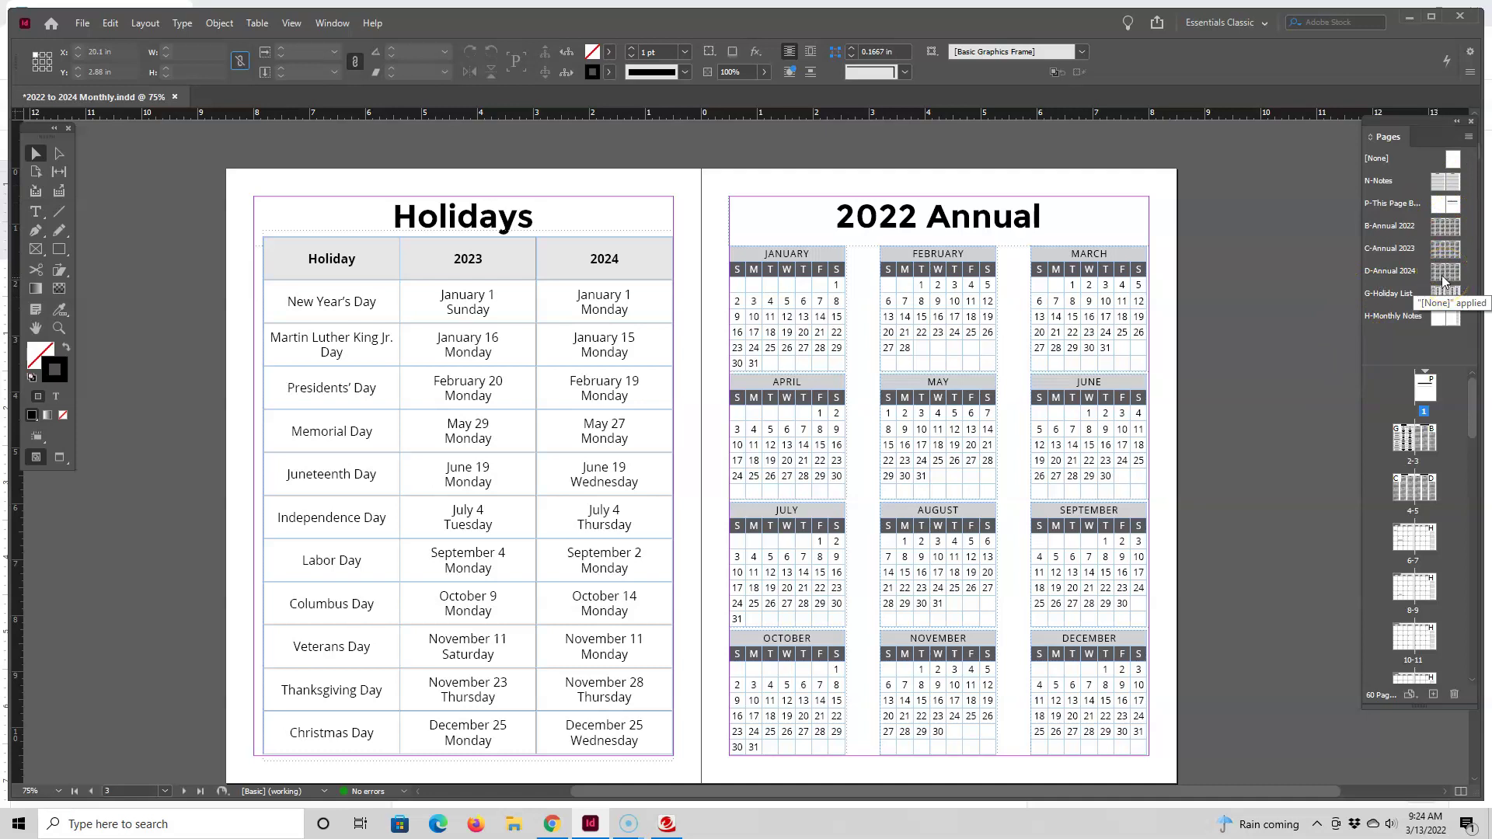
pyautogui.click(1435, 272)
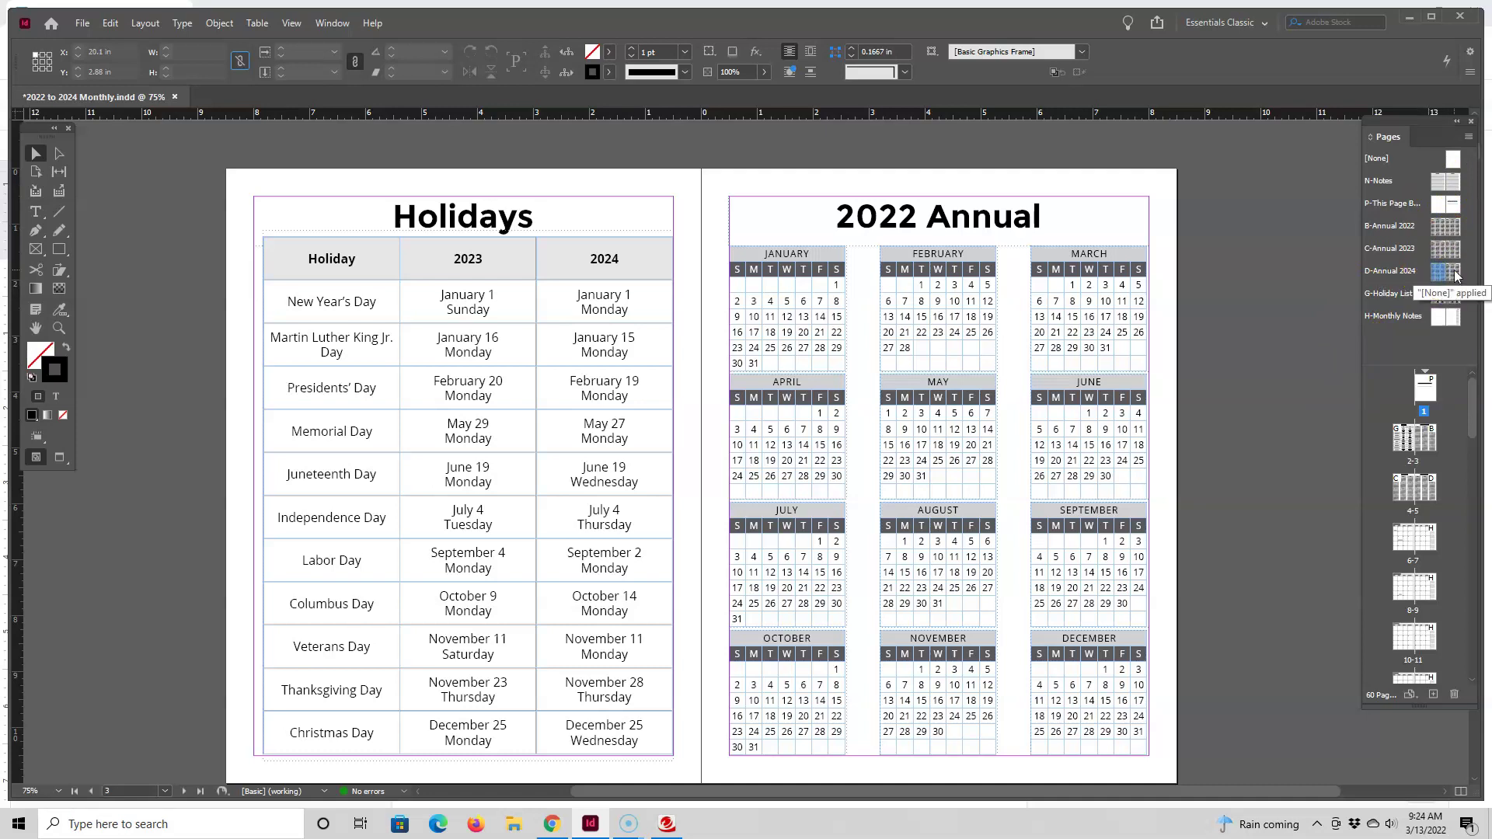
pyautogui.rightClick(1455, 276)
pyautogui.click(1348, 279)
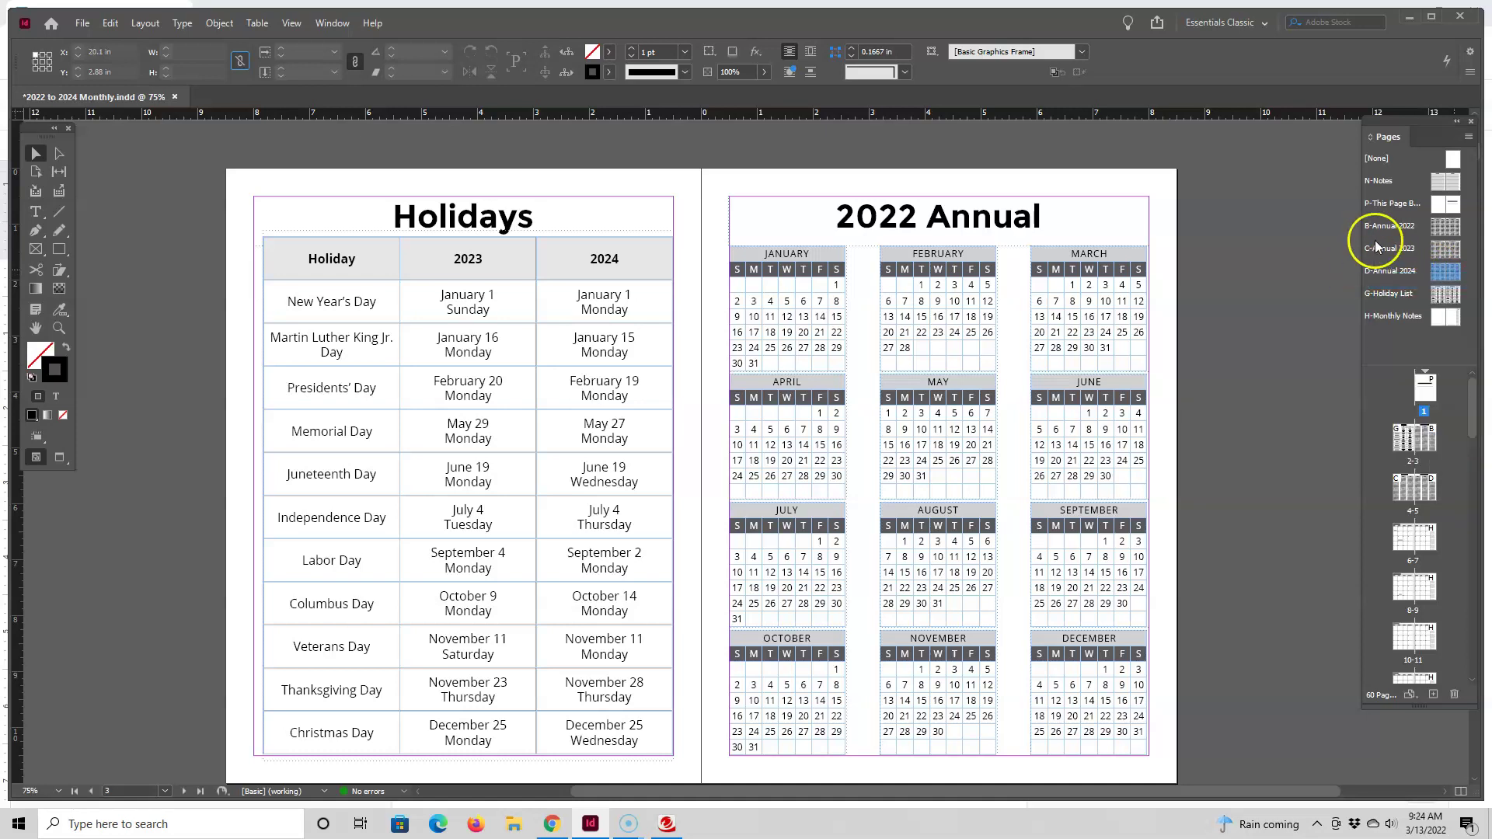
# Step: Open the duplicated parent's options and rename it Special Dates
pyautogui.rightClick(1380, 341)
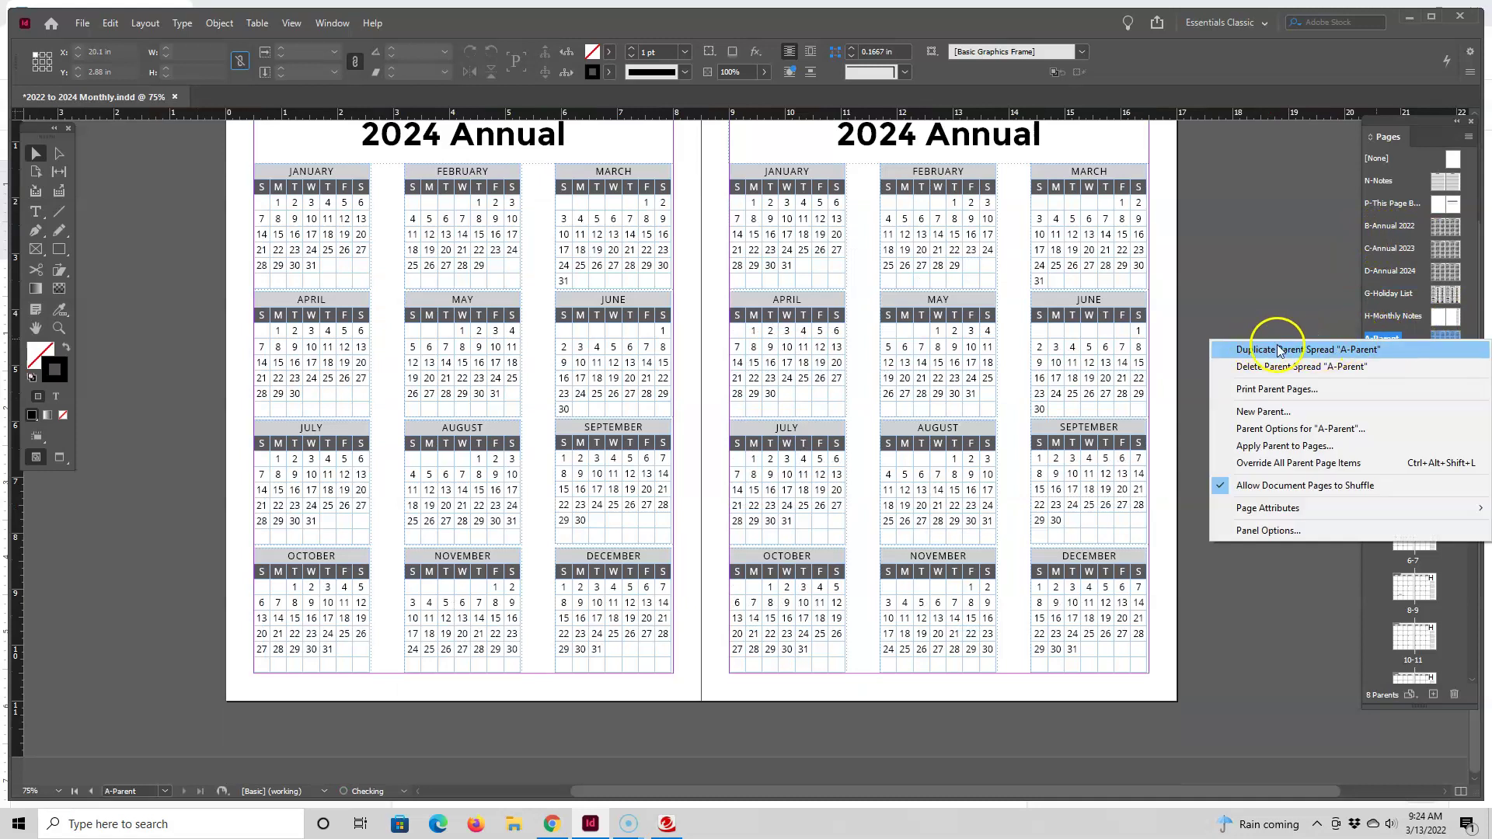
pyautogui.click(1310, 432)
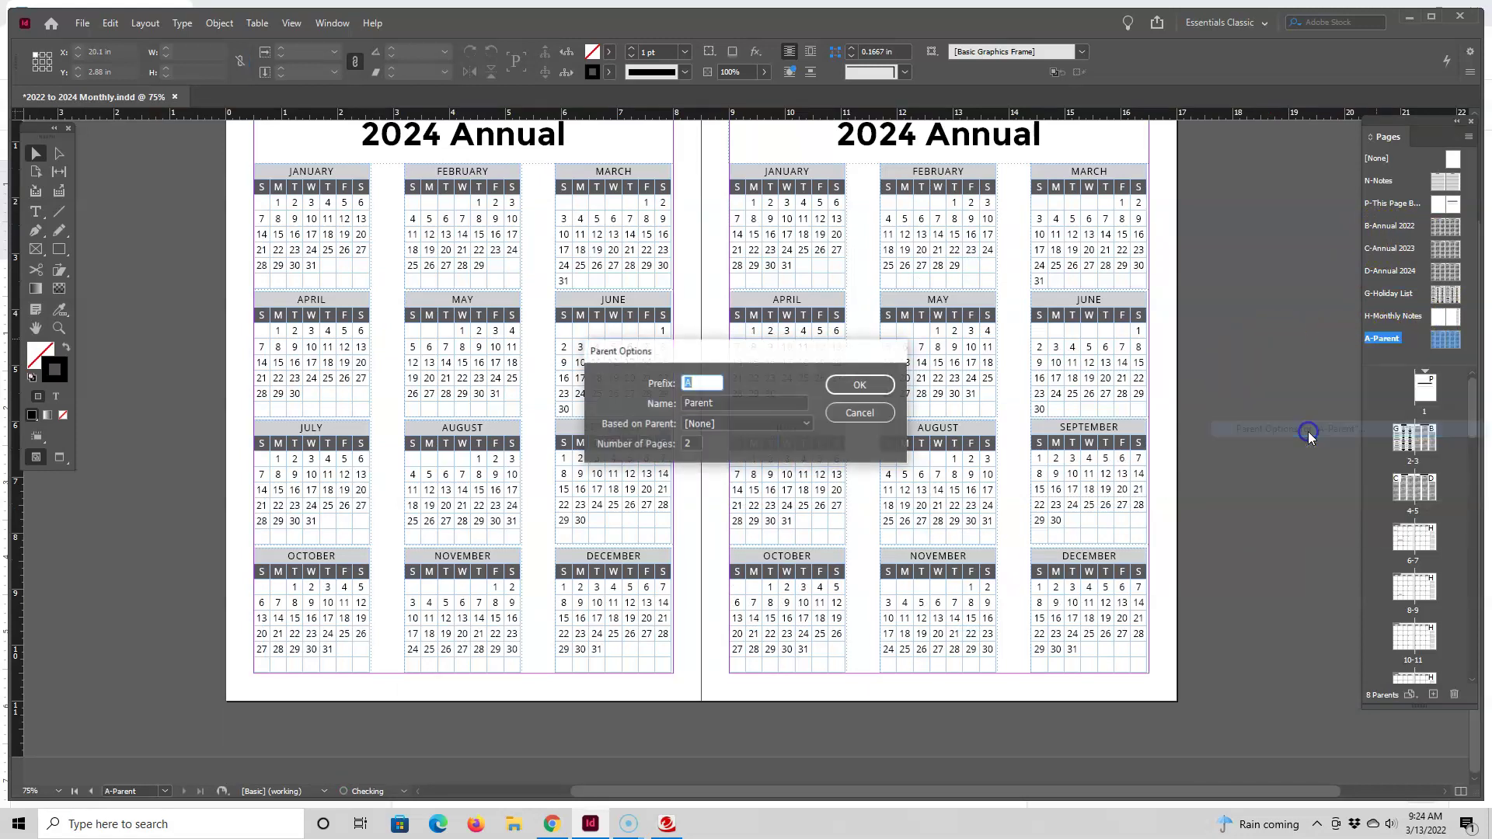
pyautogui.doubleClick(684, 402)
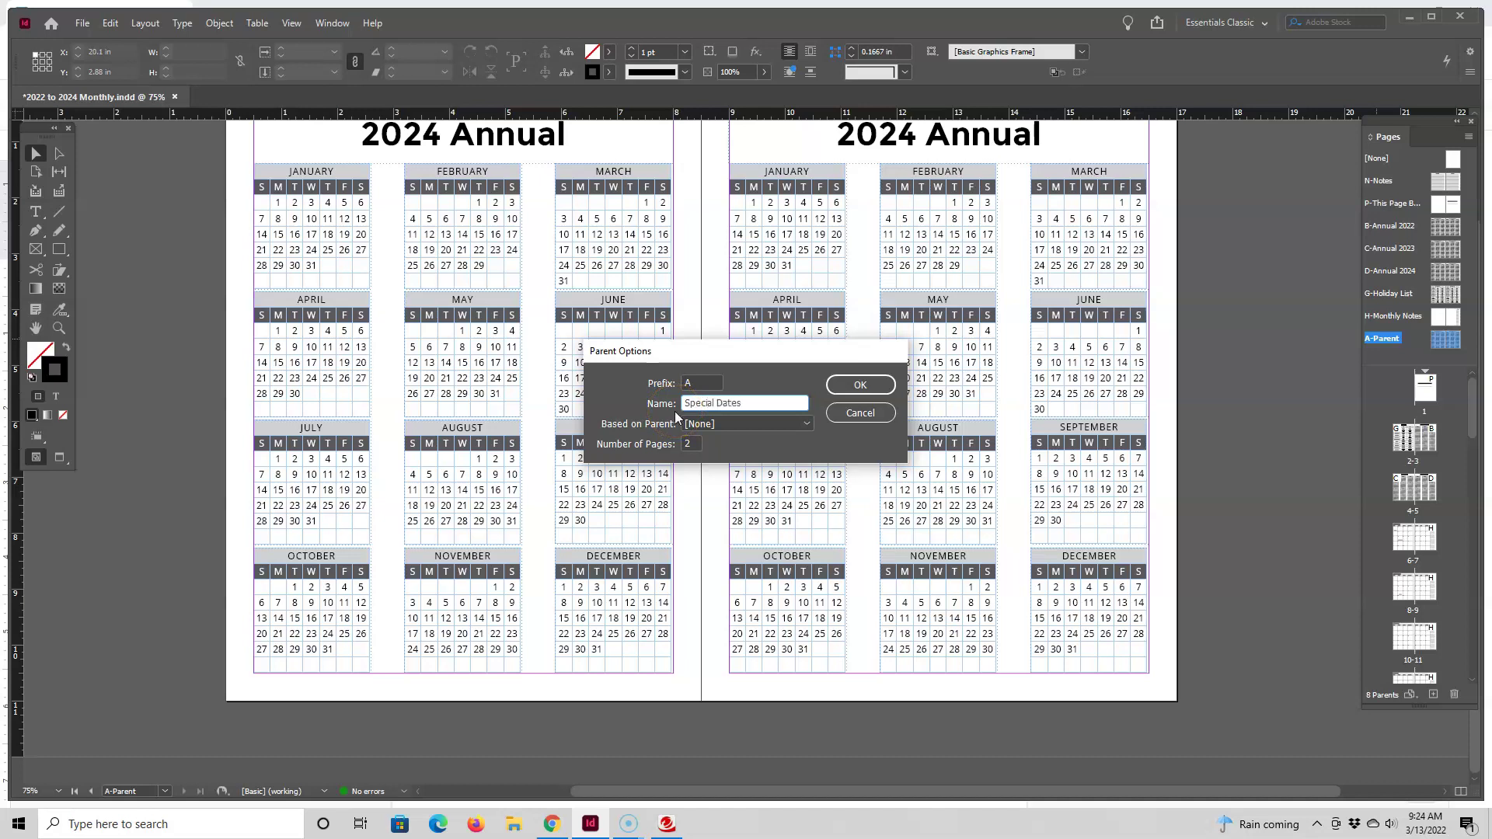
# Step: Confirm the Special Dates parent name and retype both 2024 Annual headings as 'Special Dates'
pyautogui.click(862, 386)
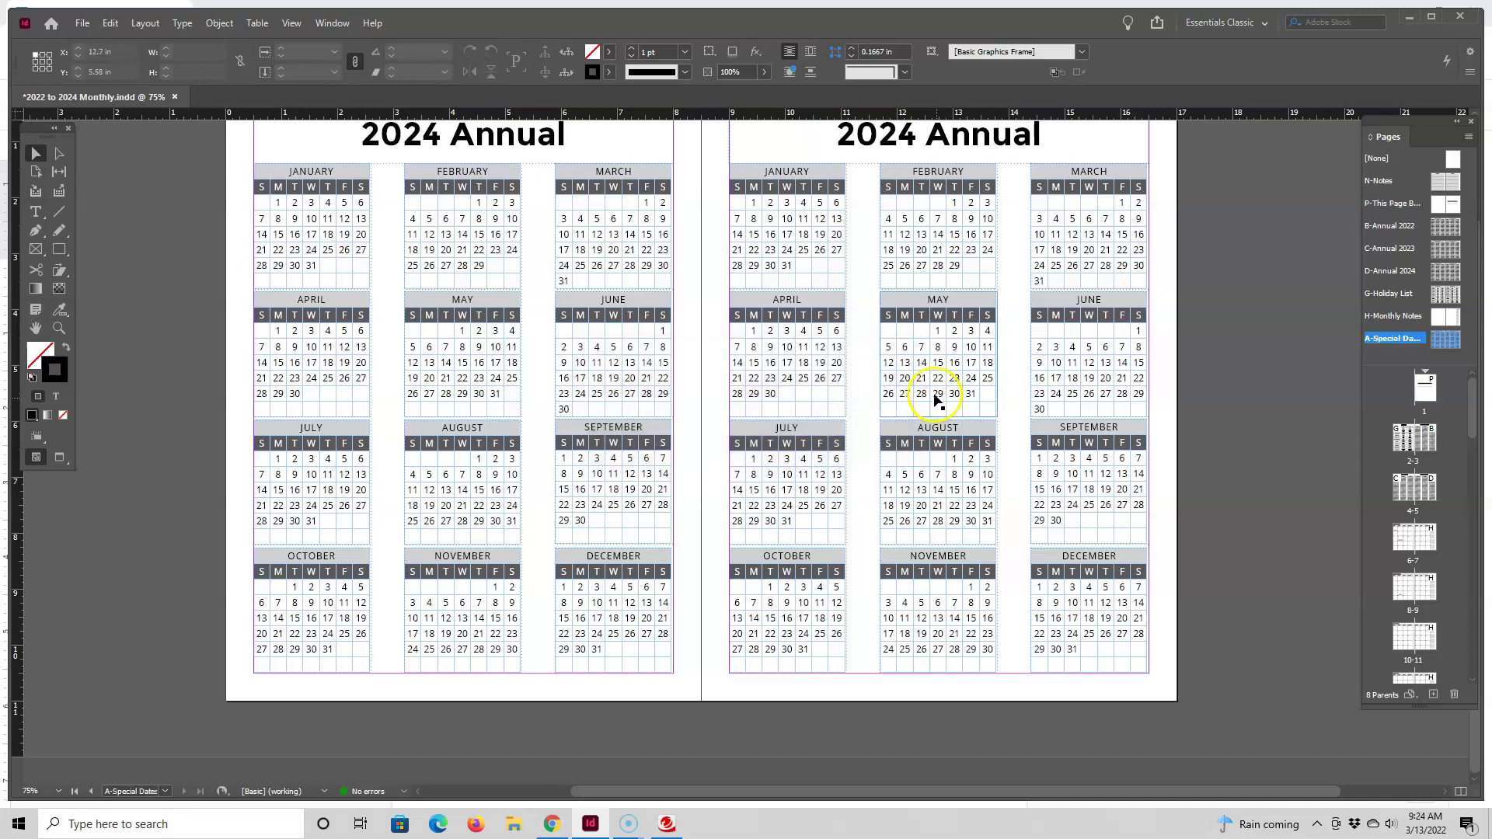
pyautogui.scroll(1, 936, 397)
pyautogui.doubleClick(897, 188)
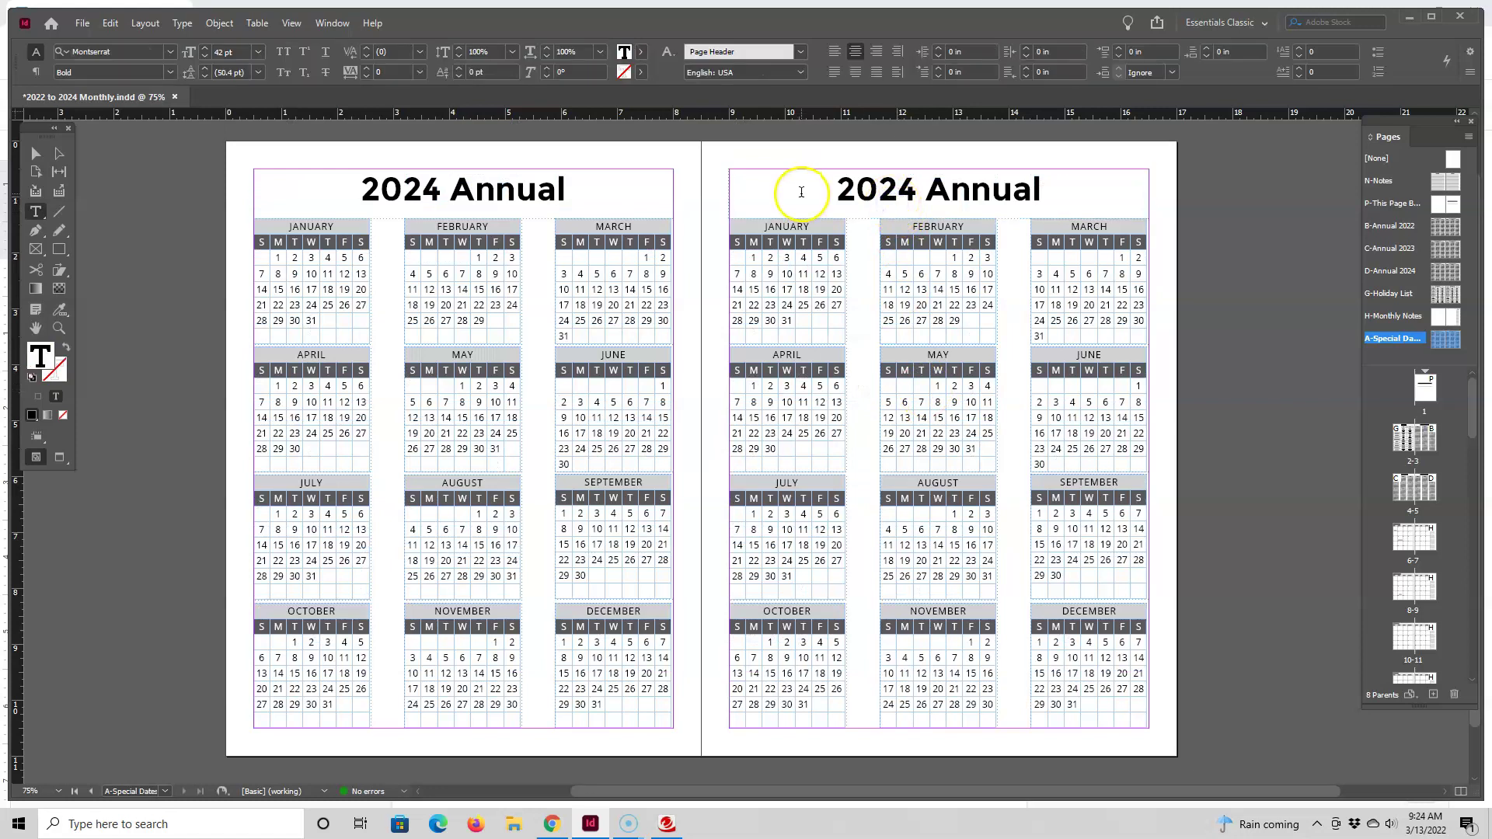
pyautogui.moveTo(800, 192); pyautogui.dragTo(1109, 202)
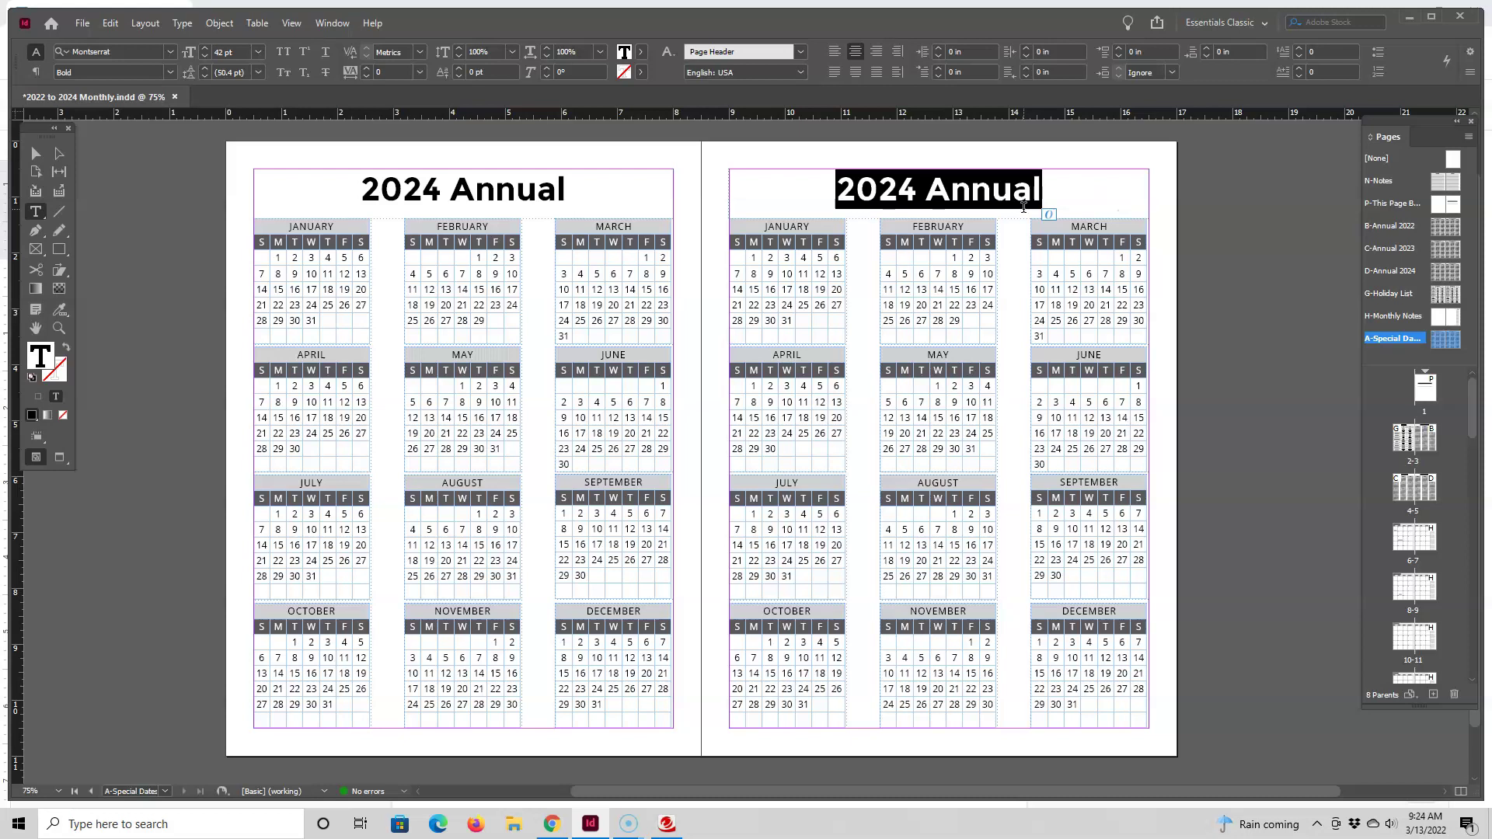
pyautogui.write('S')
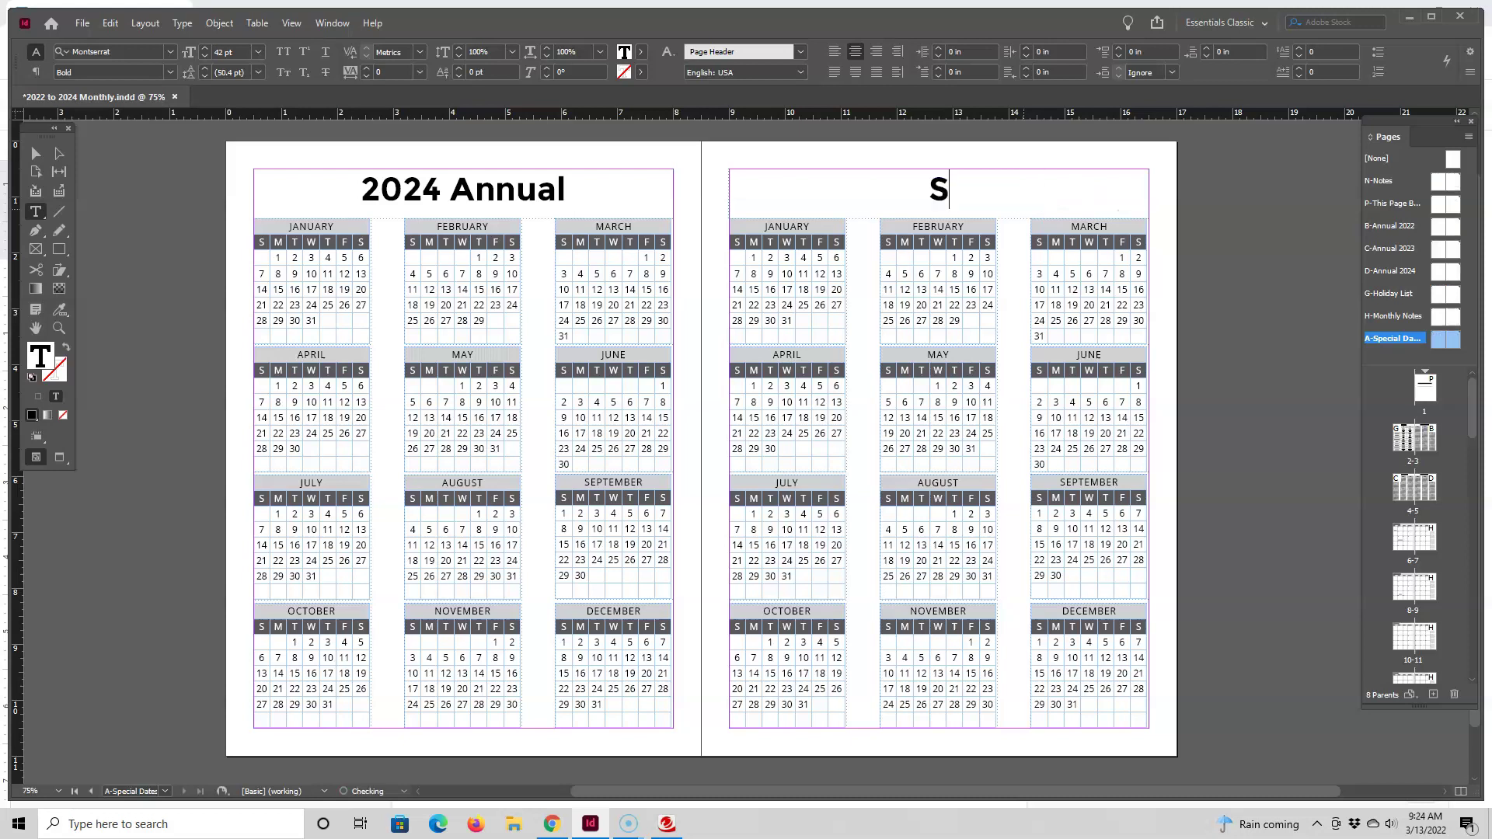
pyautogui.write('pecial Dates')
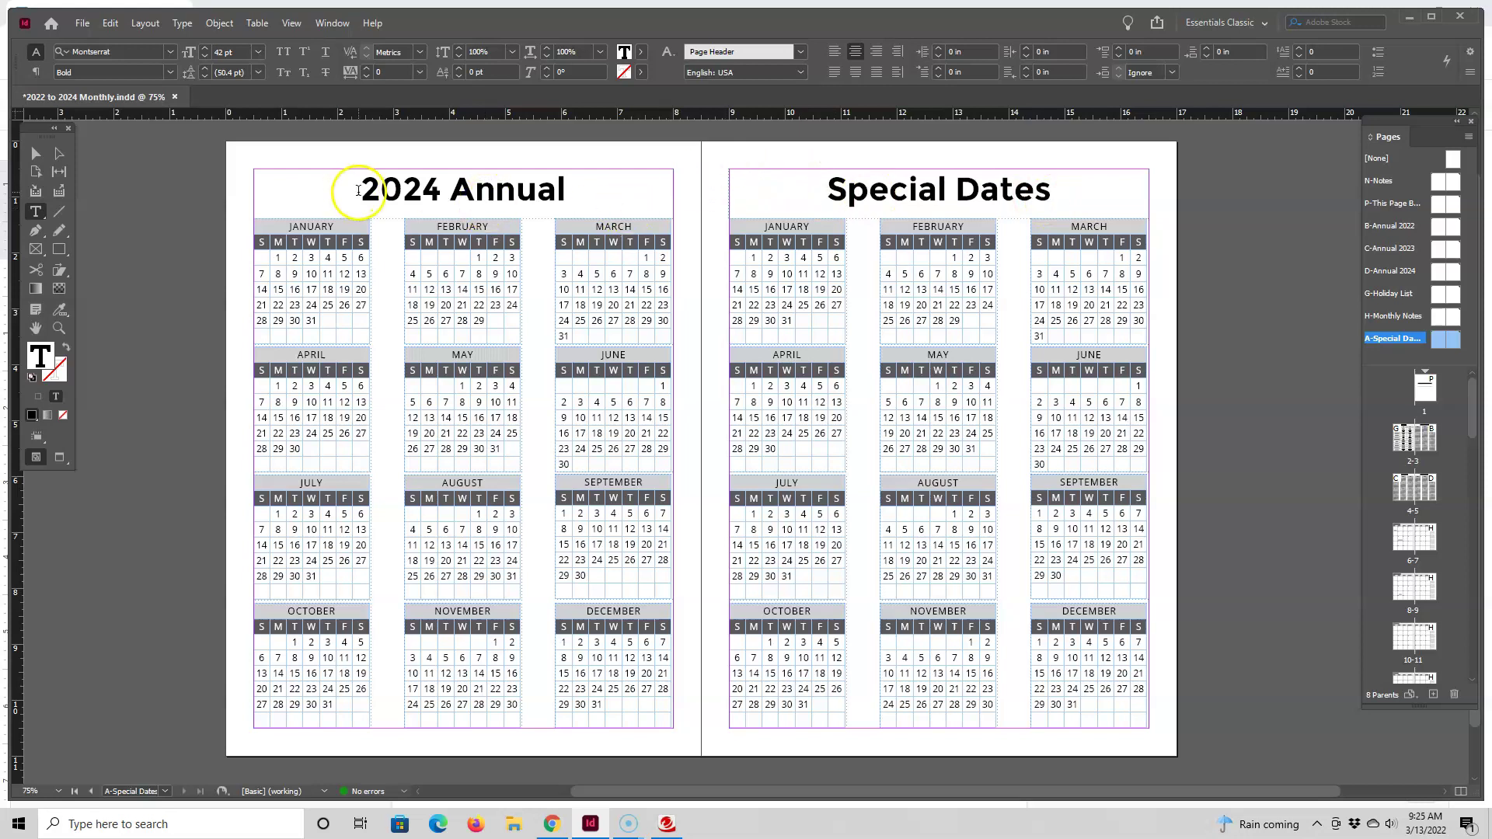
pyautogui.moveTo(357, 191); pyautogui.dragTo(570, 192)
pyautogui.write('Special Dates')
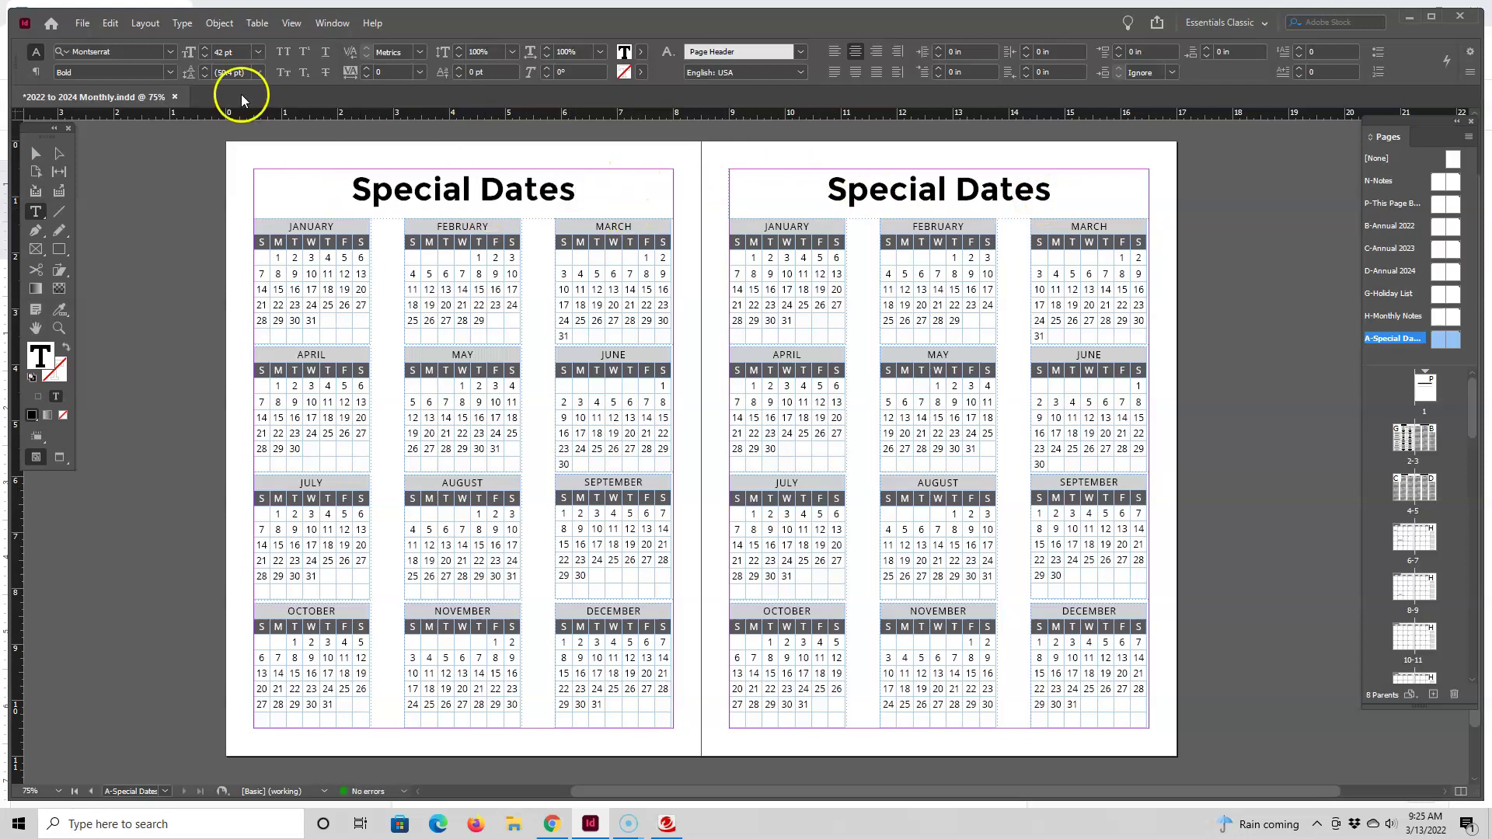
# Step: Delete all twelve month calendars from both pages of the A-Special Dates parent, keeping the headings
pyautogui.click(35, 153)
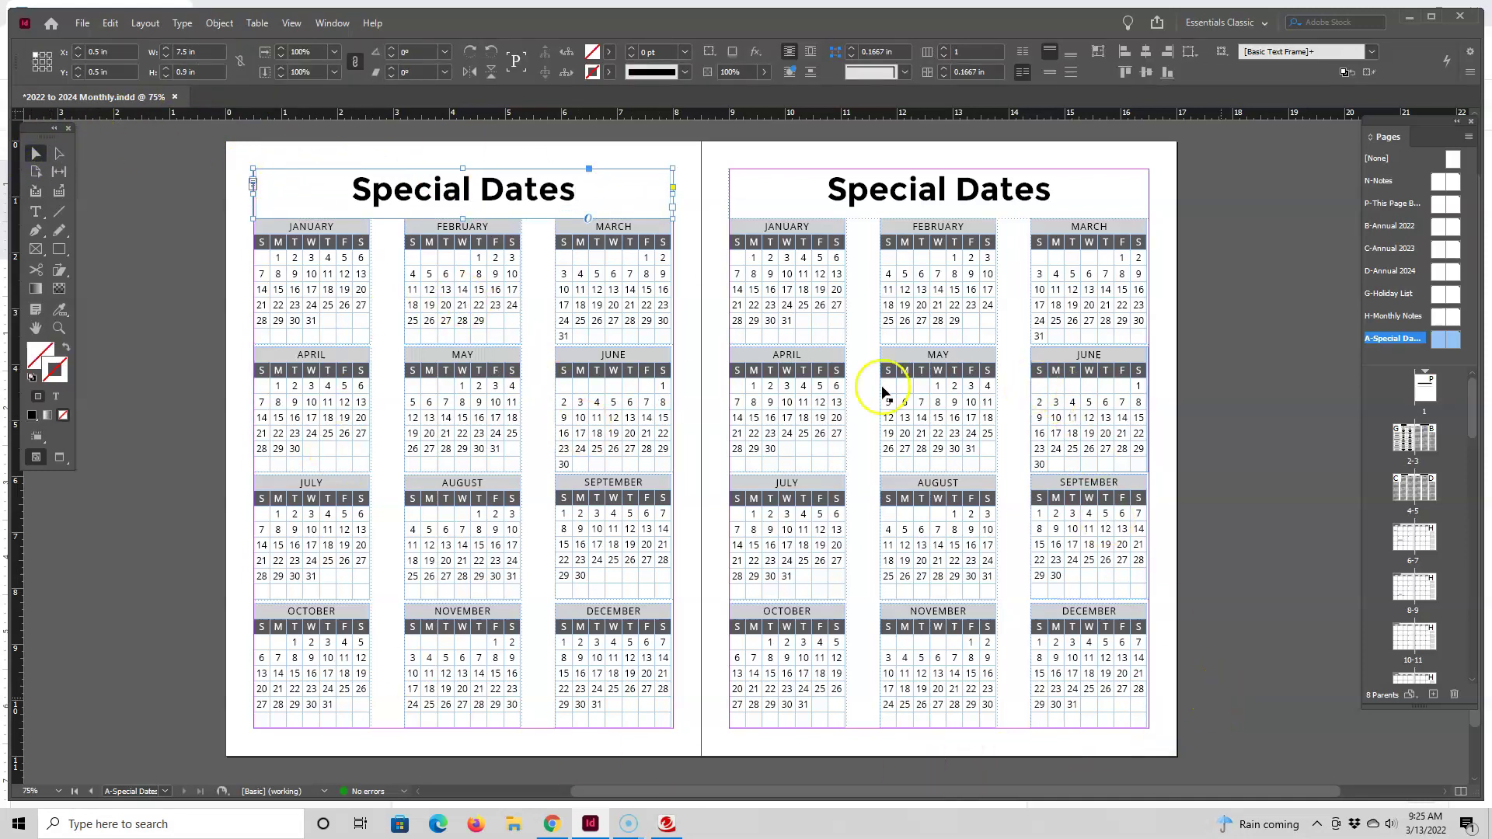
pyautogui.click(236, 269)
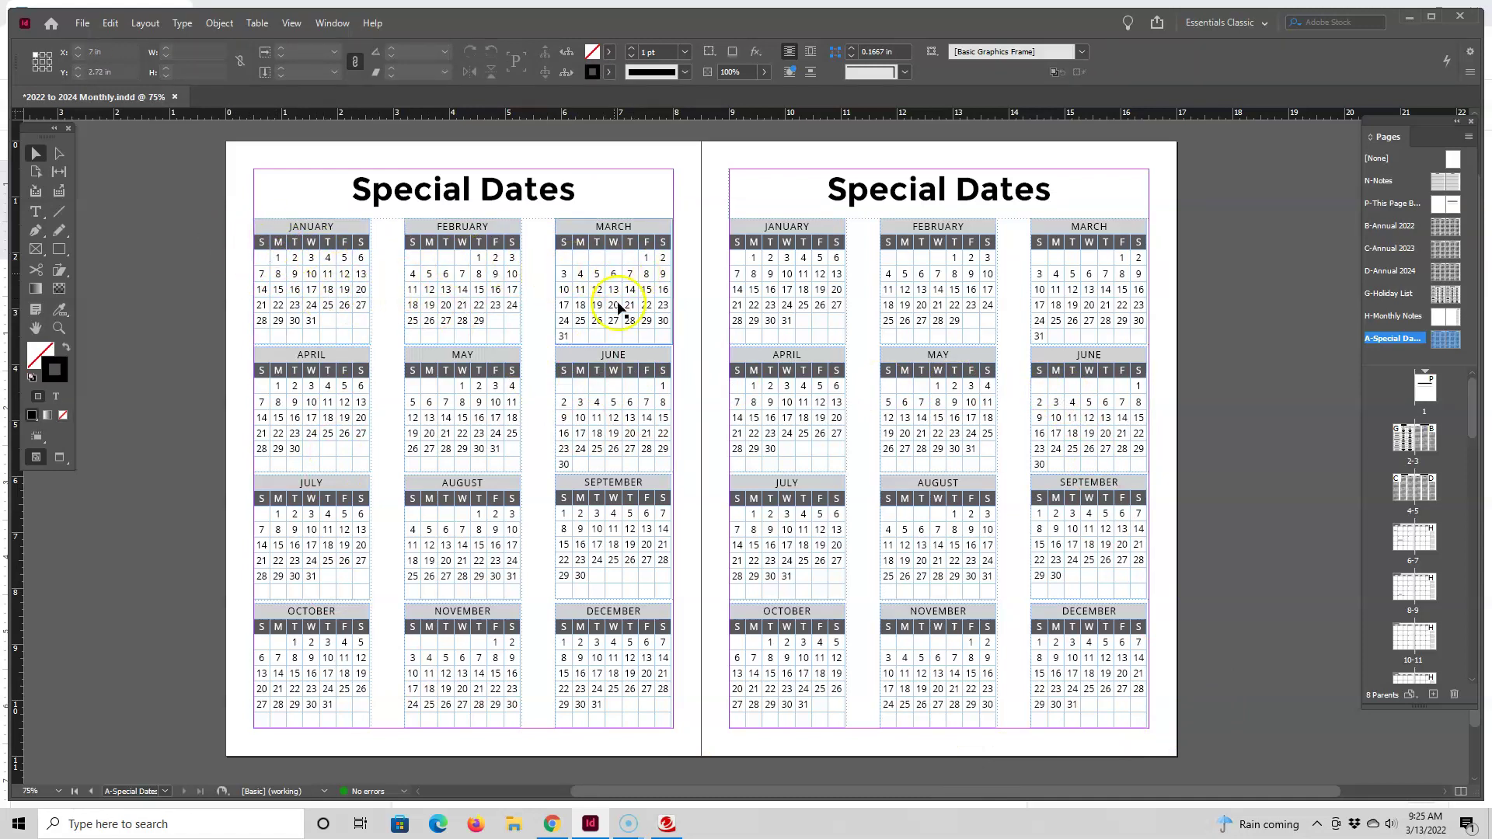
pyautogui.moveTo(236, 267); pyautogui.dragTo(1155, 730)
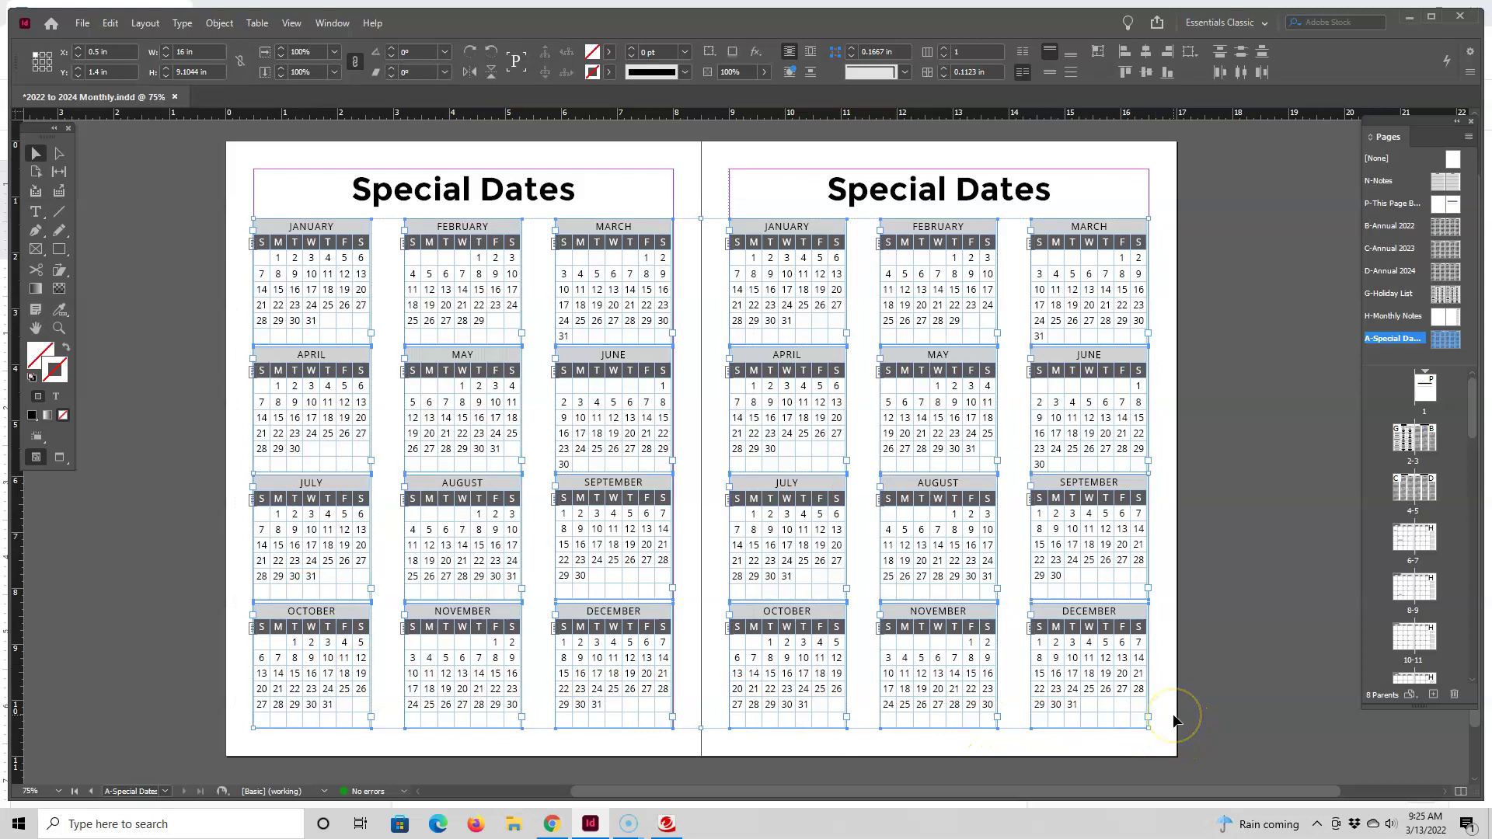
pyautogui.press('Delete')
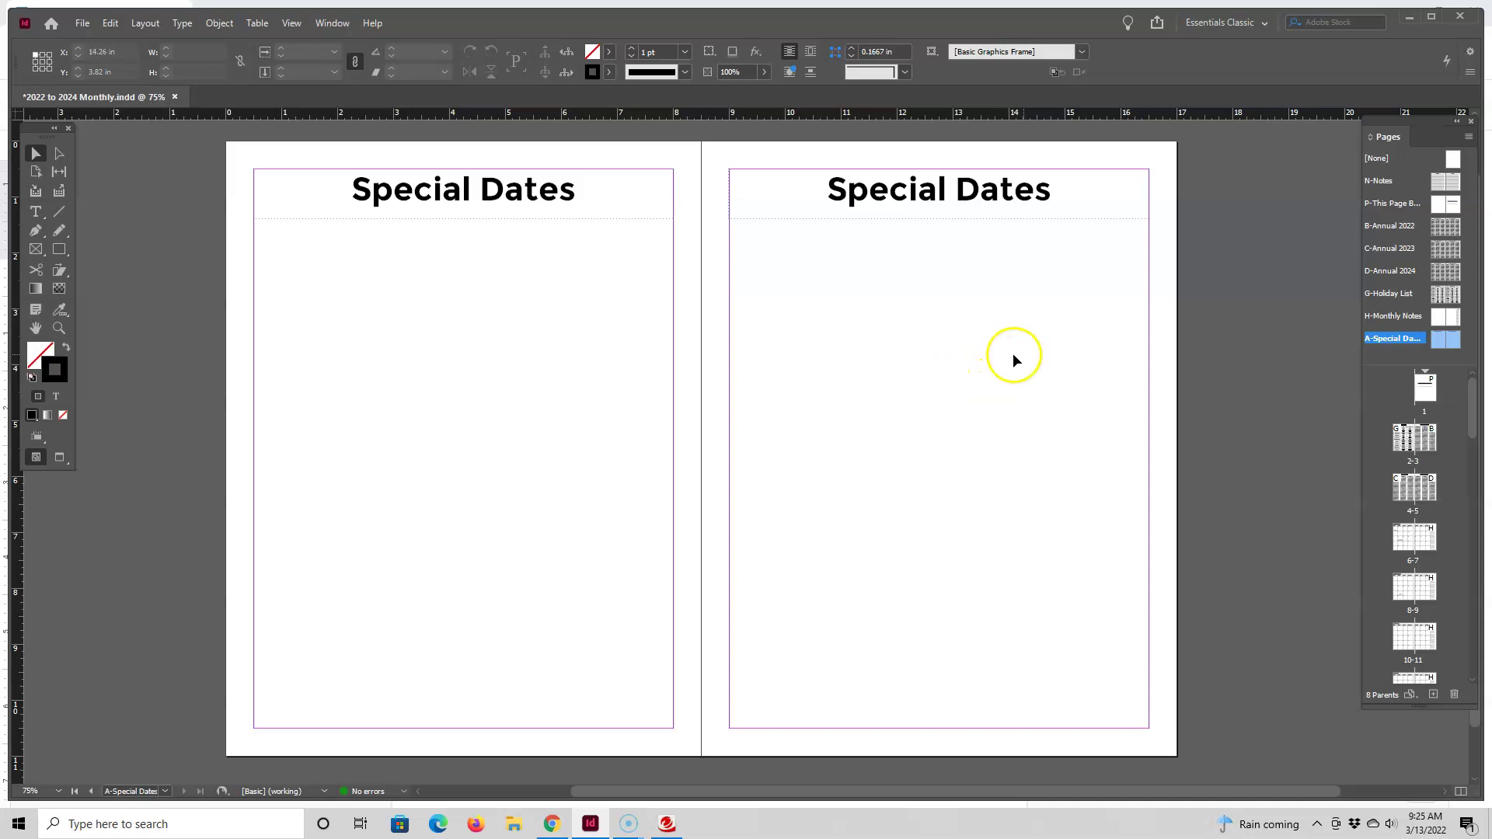
# Step: Reassign page 3 from the Annual 2022 parent to the A-Special Dates parent
pyautogui.doubleClick(1435, 382)
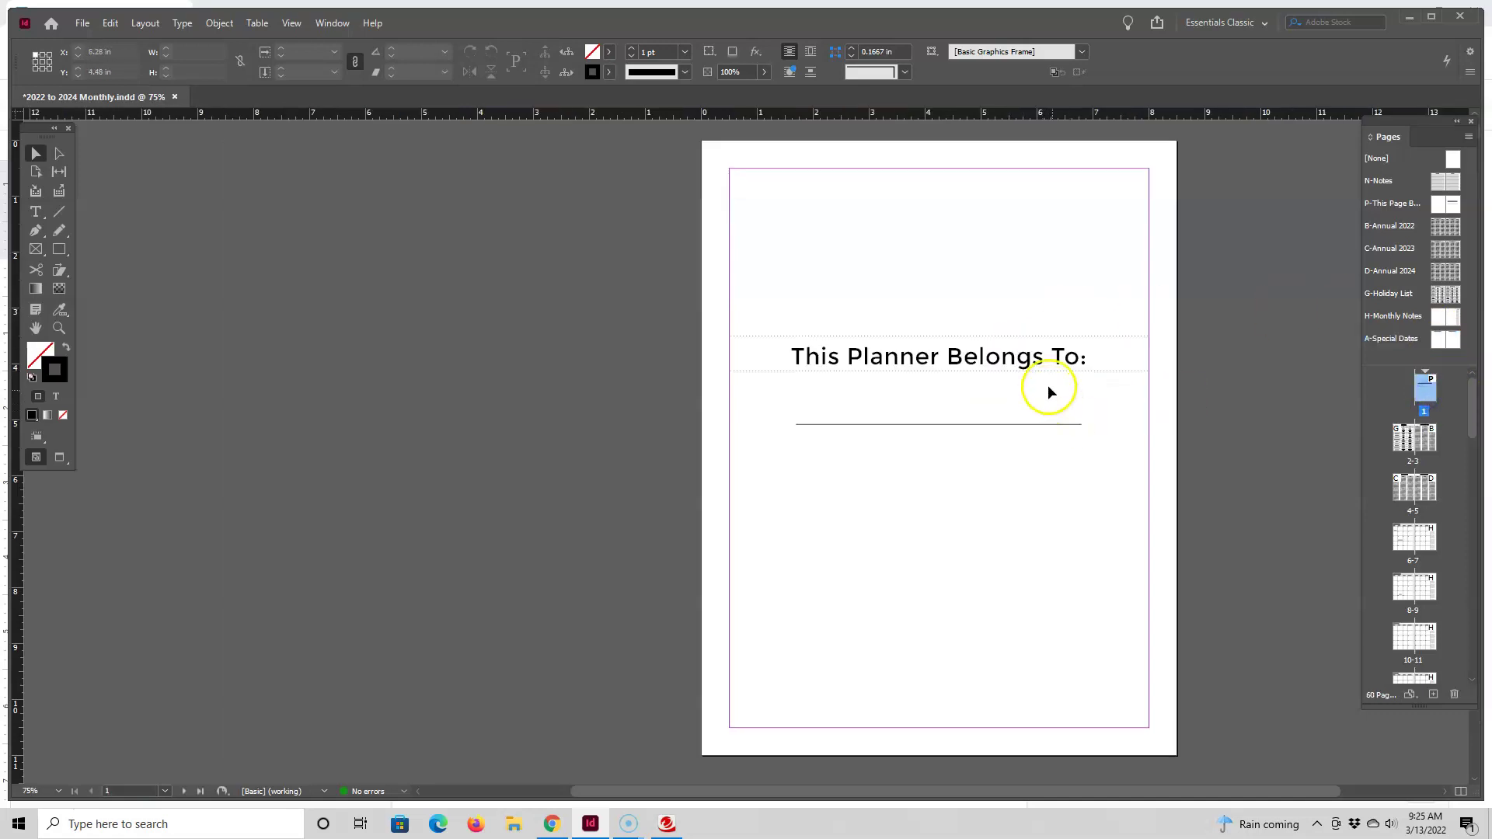
pyautogui.scroll(-8, 1027, 401)
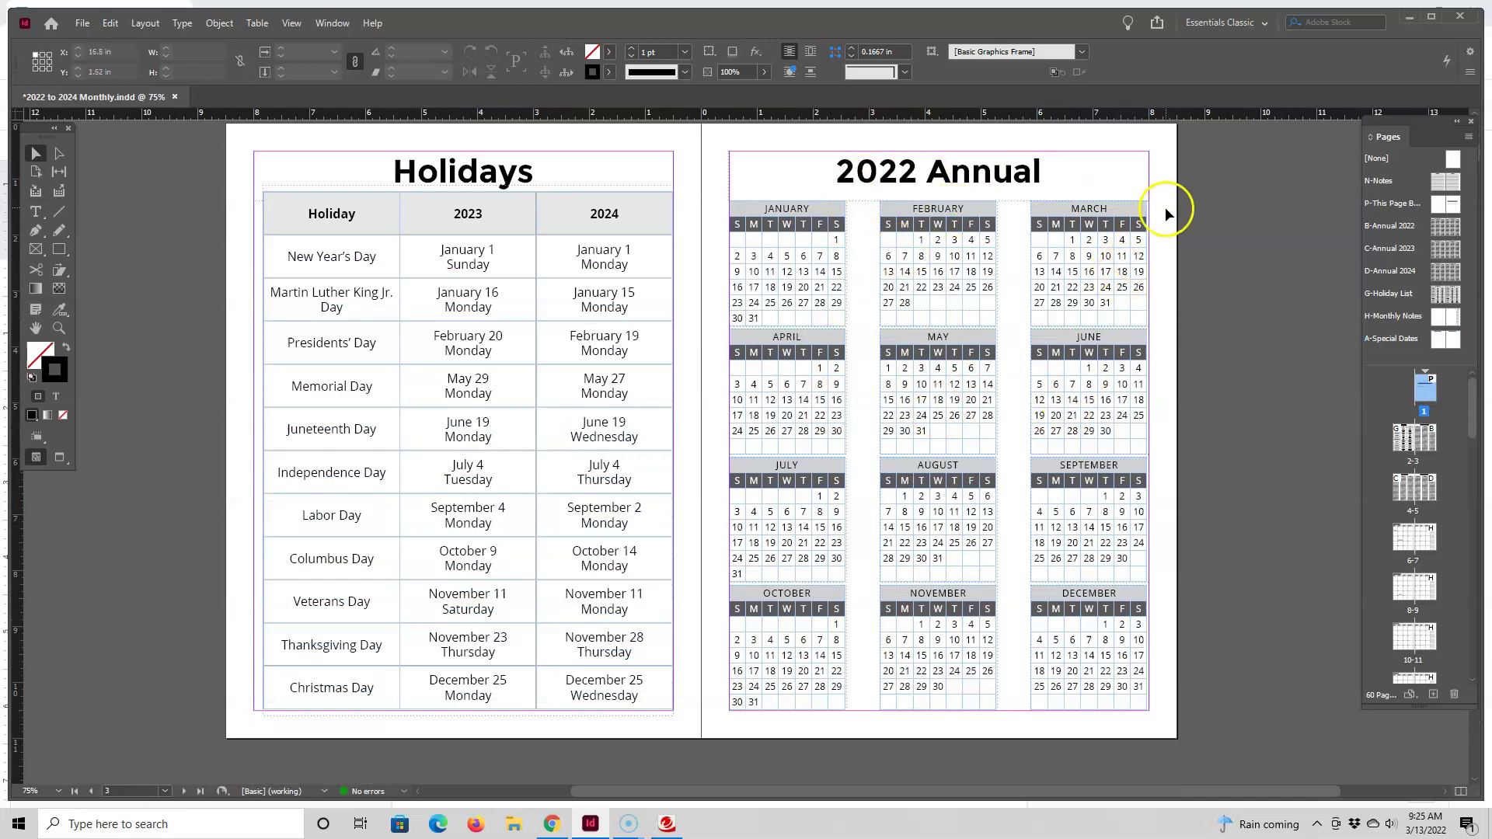
pyautogui.moveTo(1487, 326); pyautogui.dragTo(1433, 449)
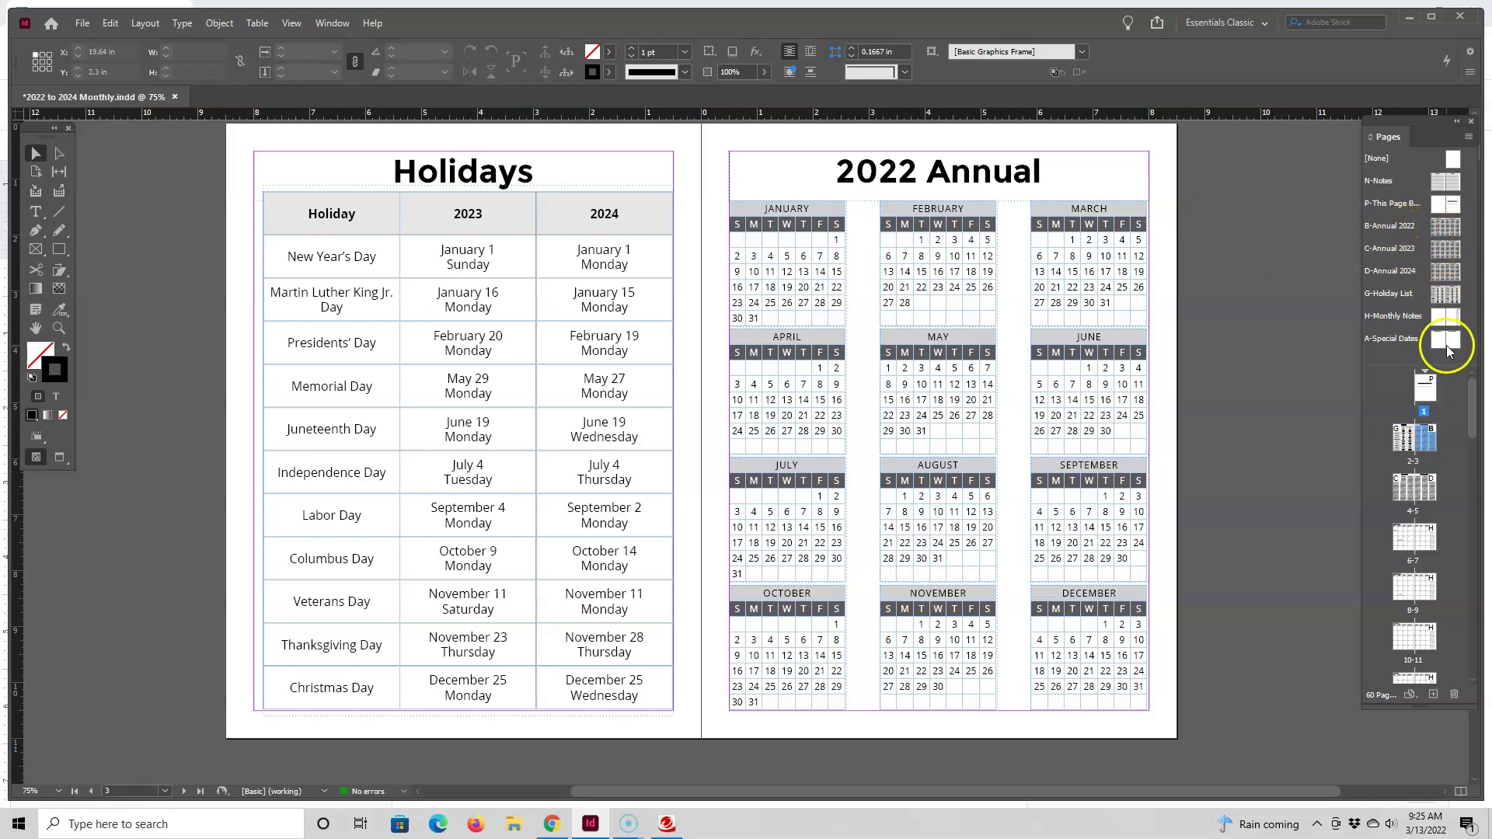
pyautogui.rightClick(1424, 442)
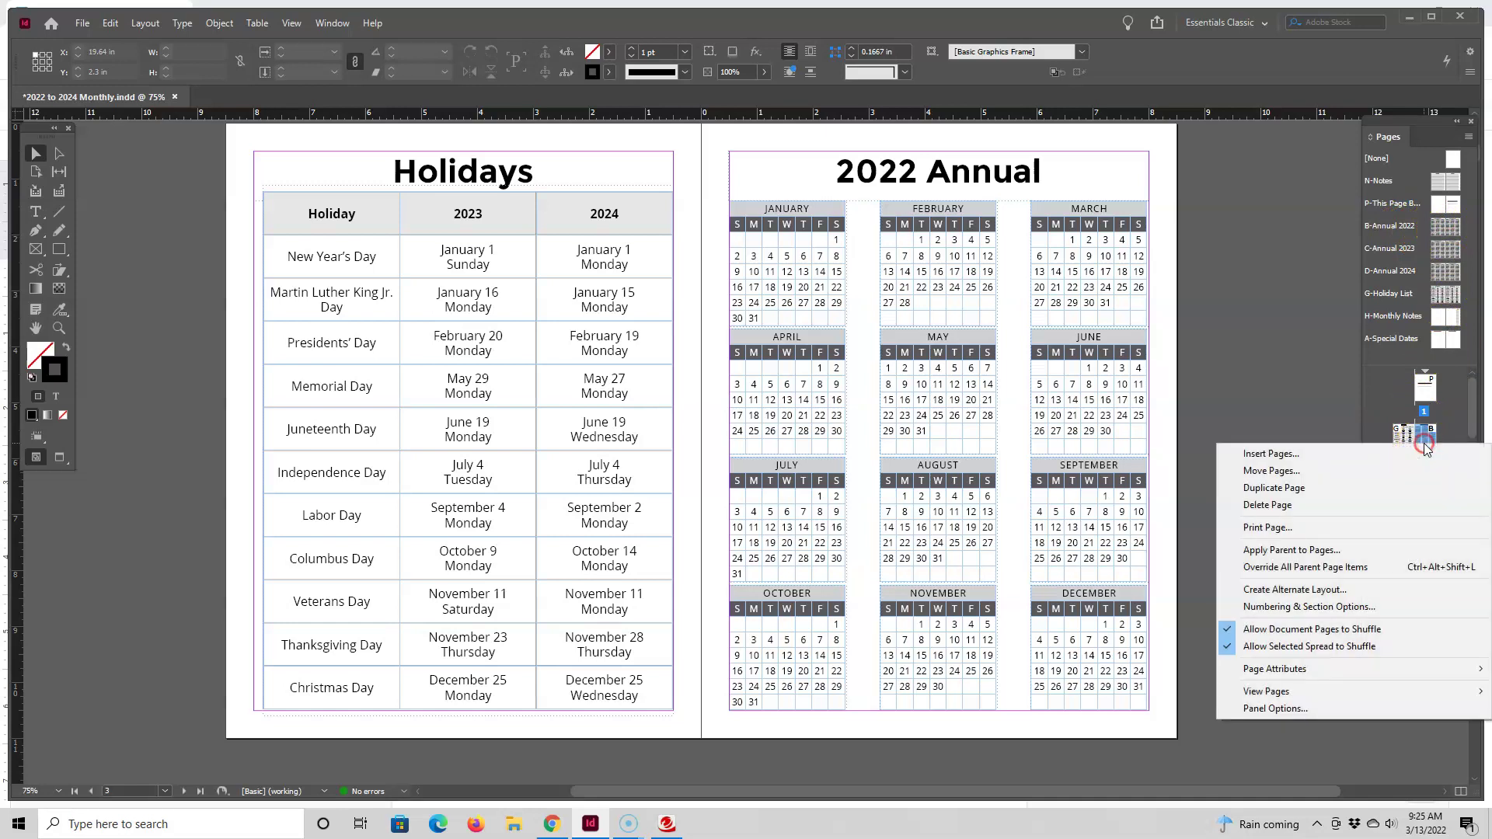
pyautogui.click(1274, 549)
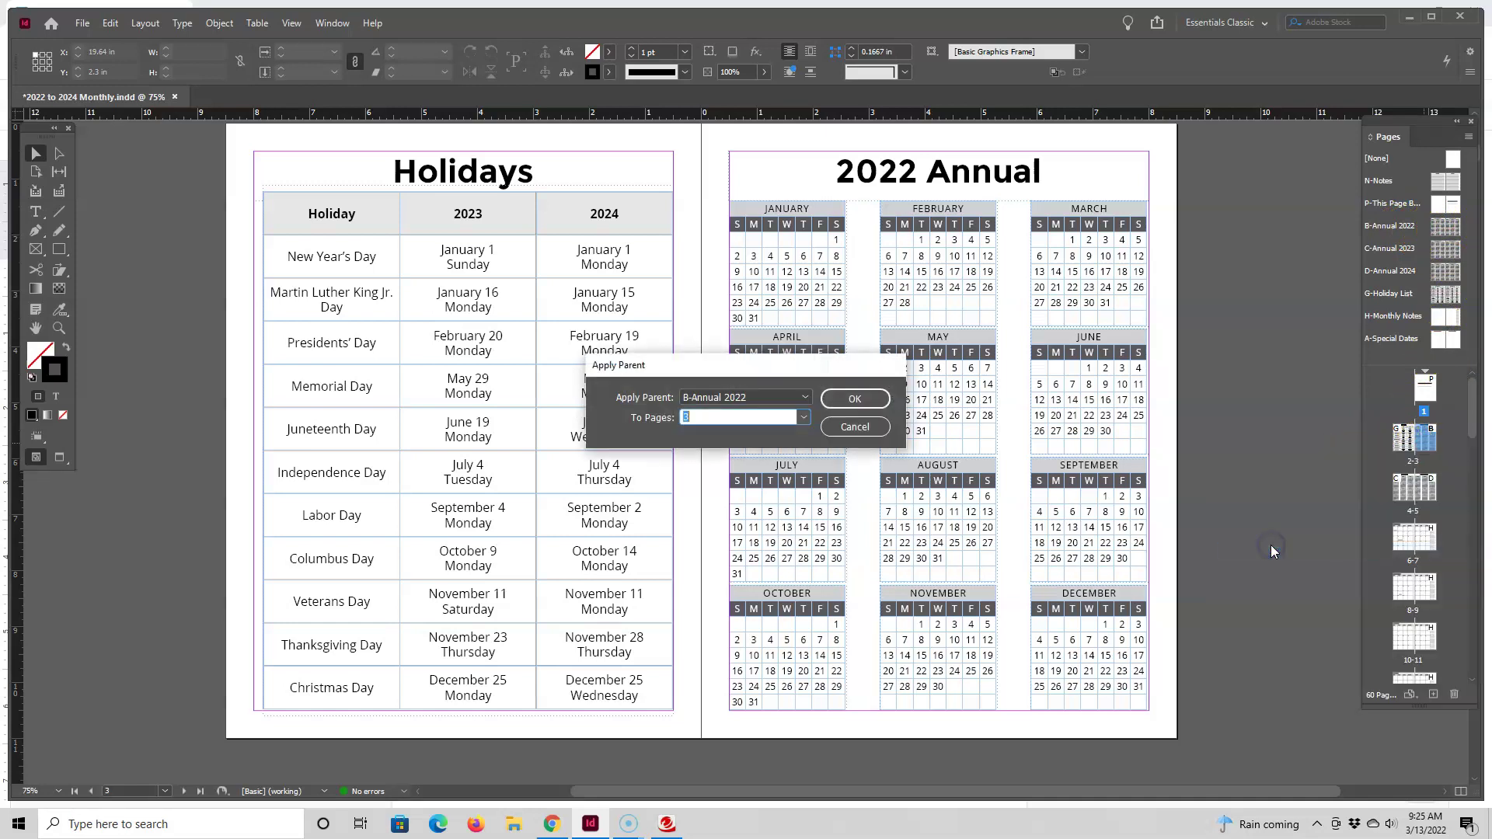
pyautogui.click(804, 398)
pyautogui.click(765, 543)
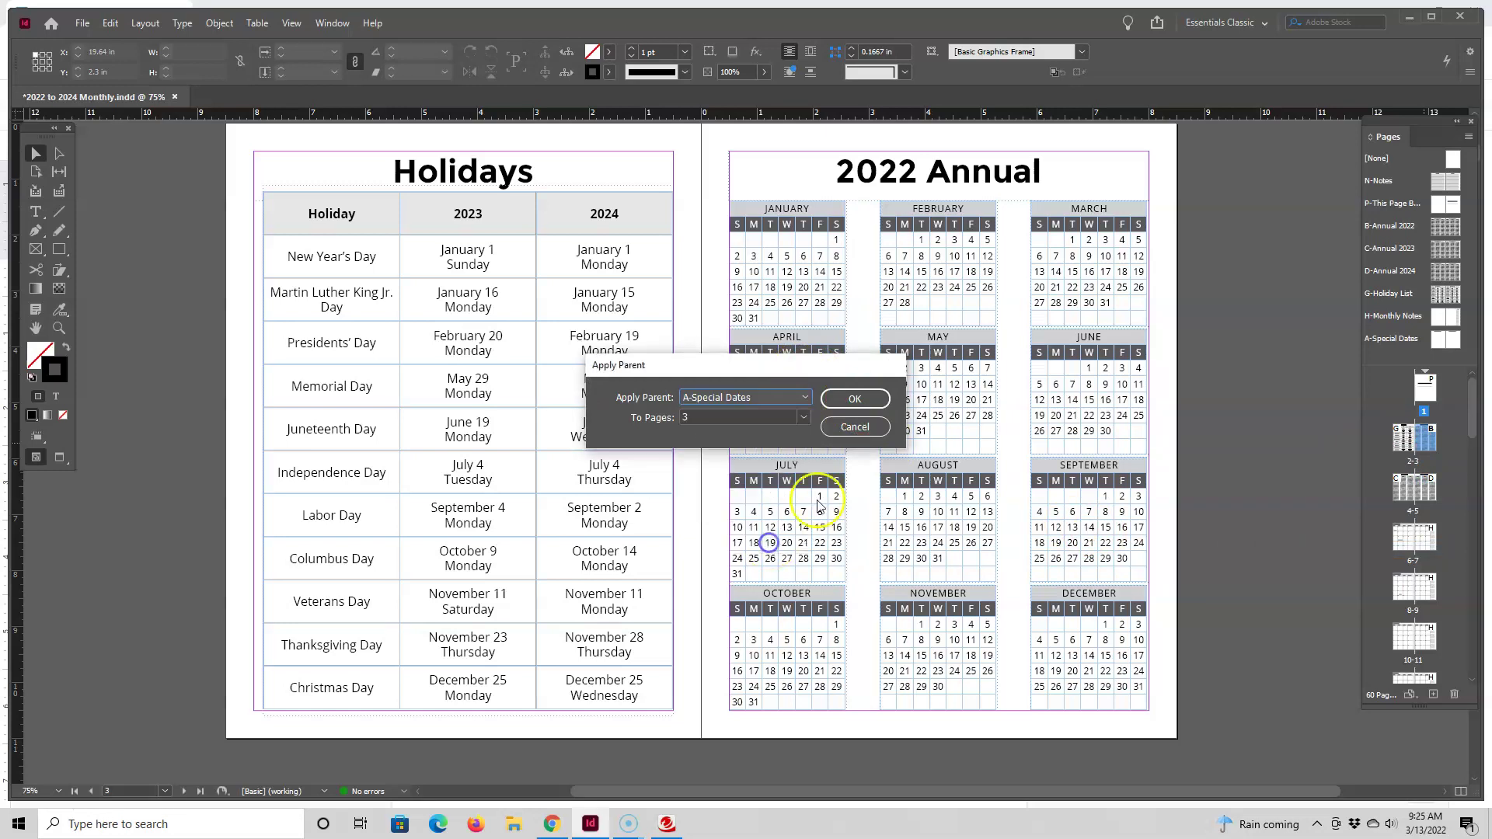
pyautogui.click(862, 396)
pyautogui.scroll(10, 995, 377)
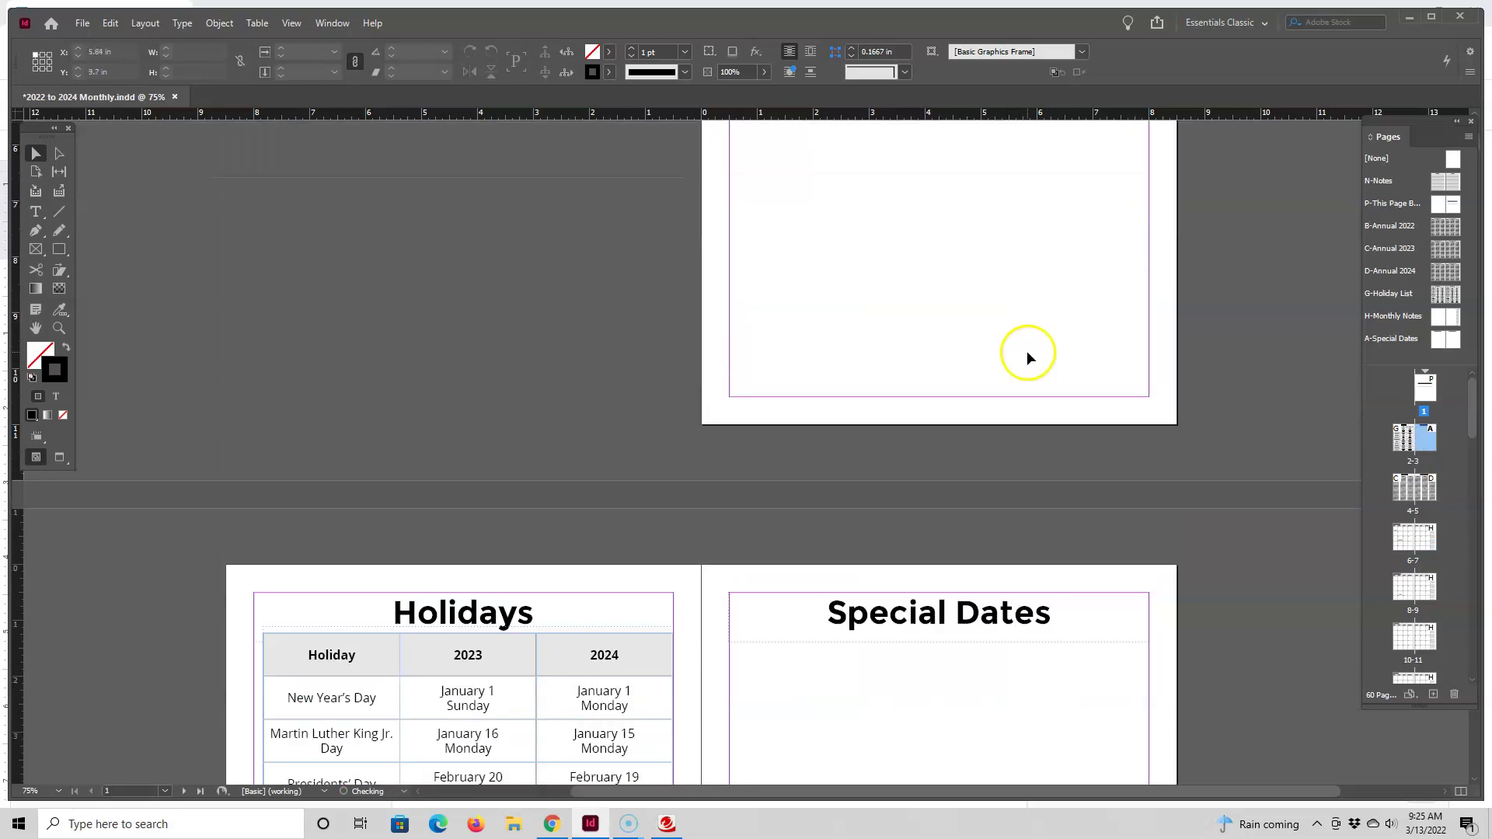
# Step: Scroll through the pages and switch to Preview mode, hiding guides and frame edges
pyautogui.scroll(-6, 1003, 328)
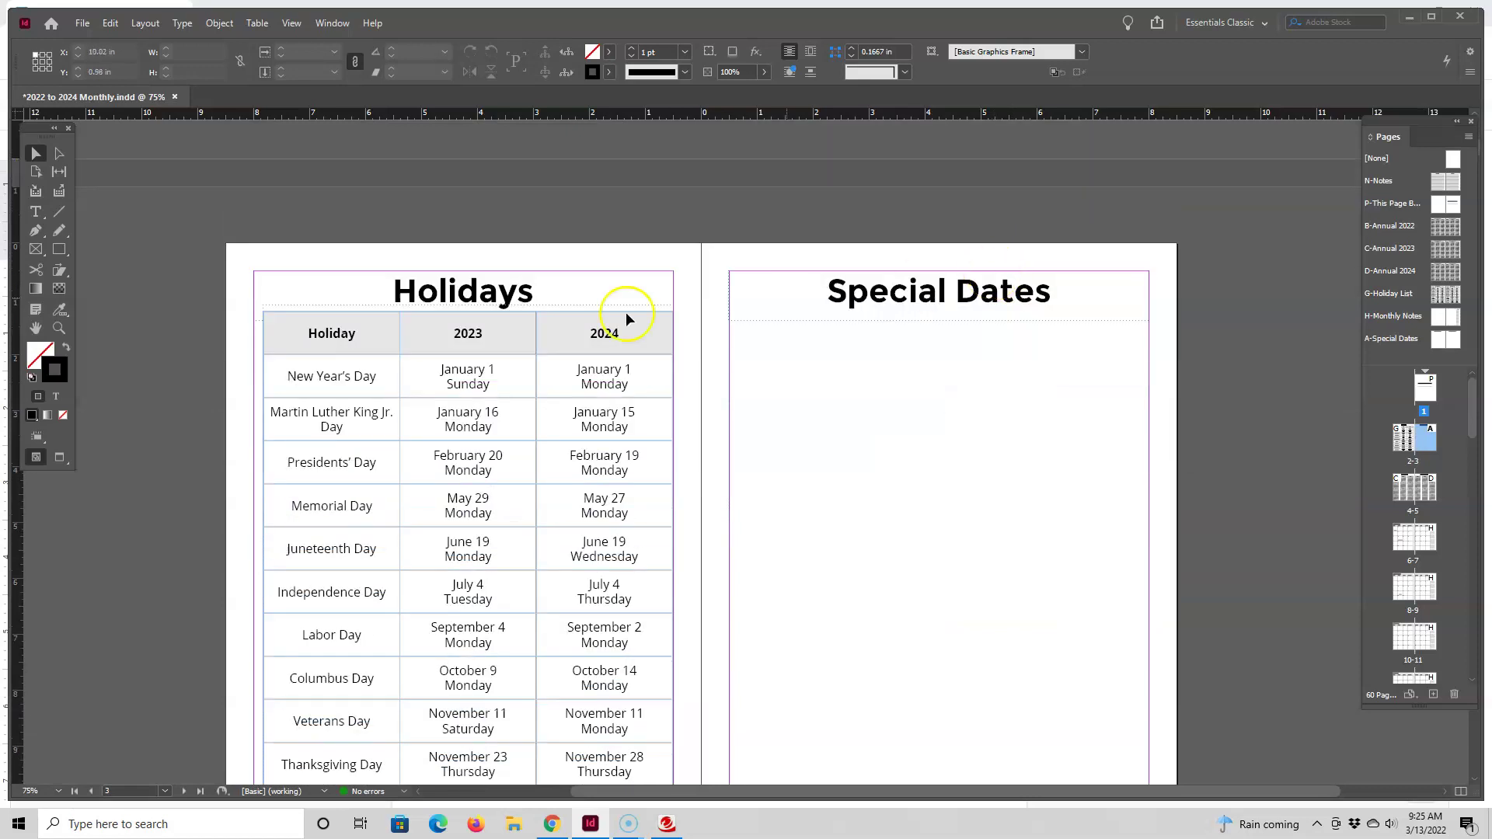
pyautogui.scroll(-3, 963, 372)
pyautogui.scroll(-12, 923, 423)
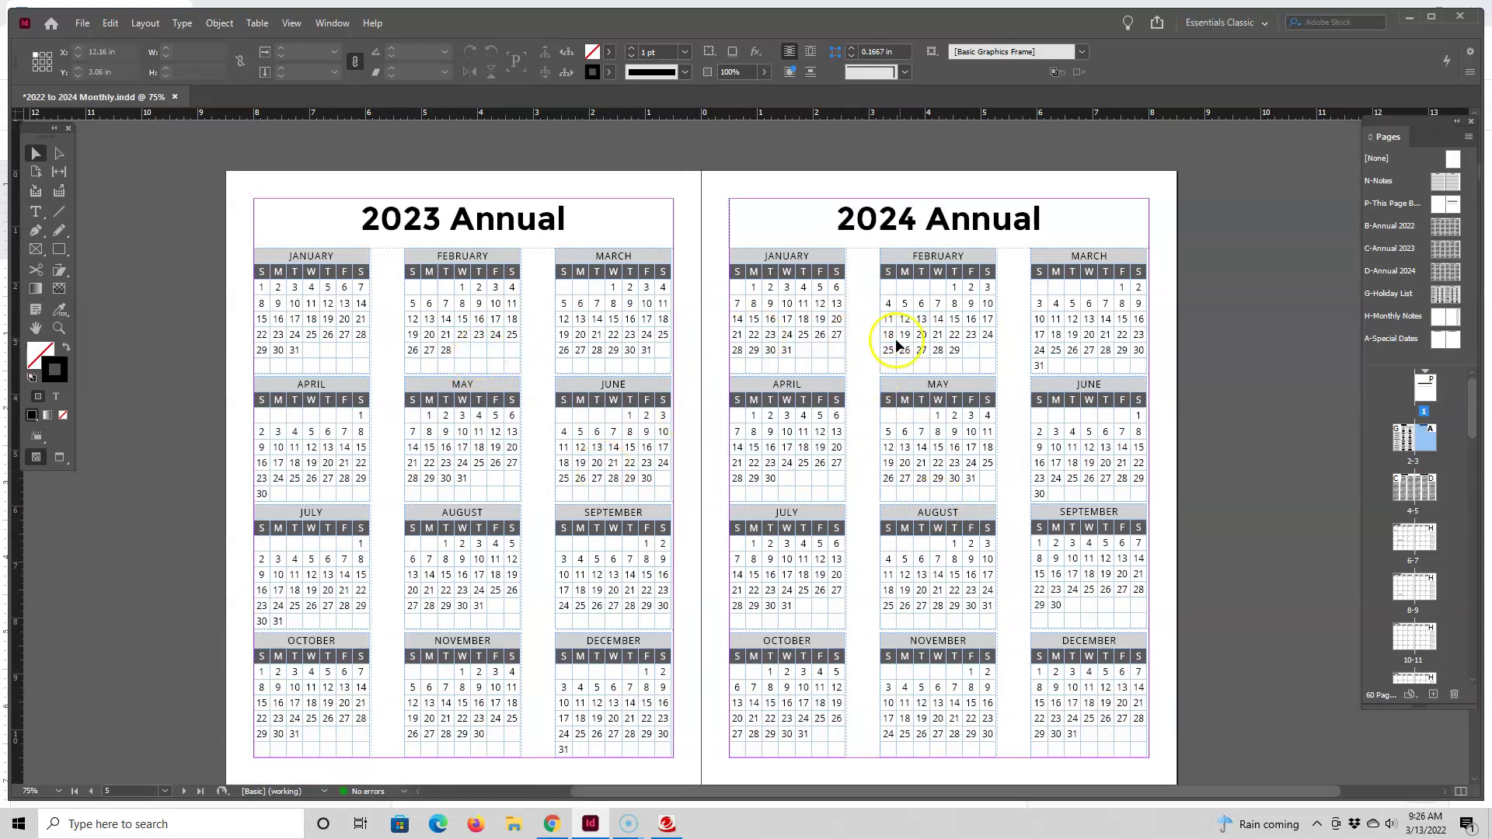
pyautogui.scroll(-10, 925, 354)
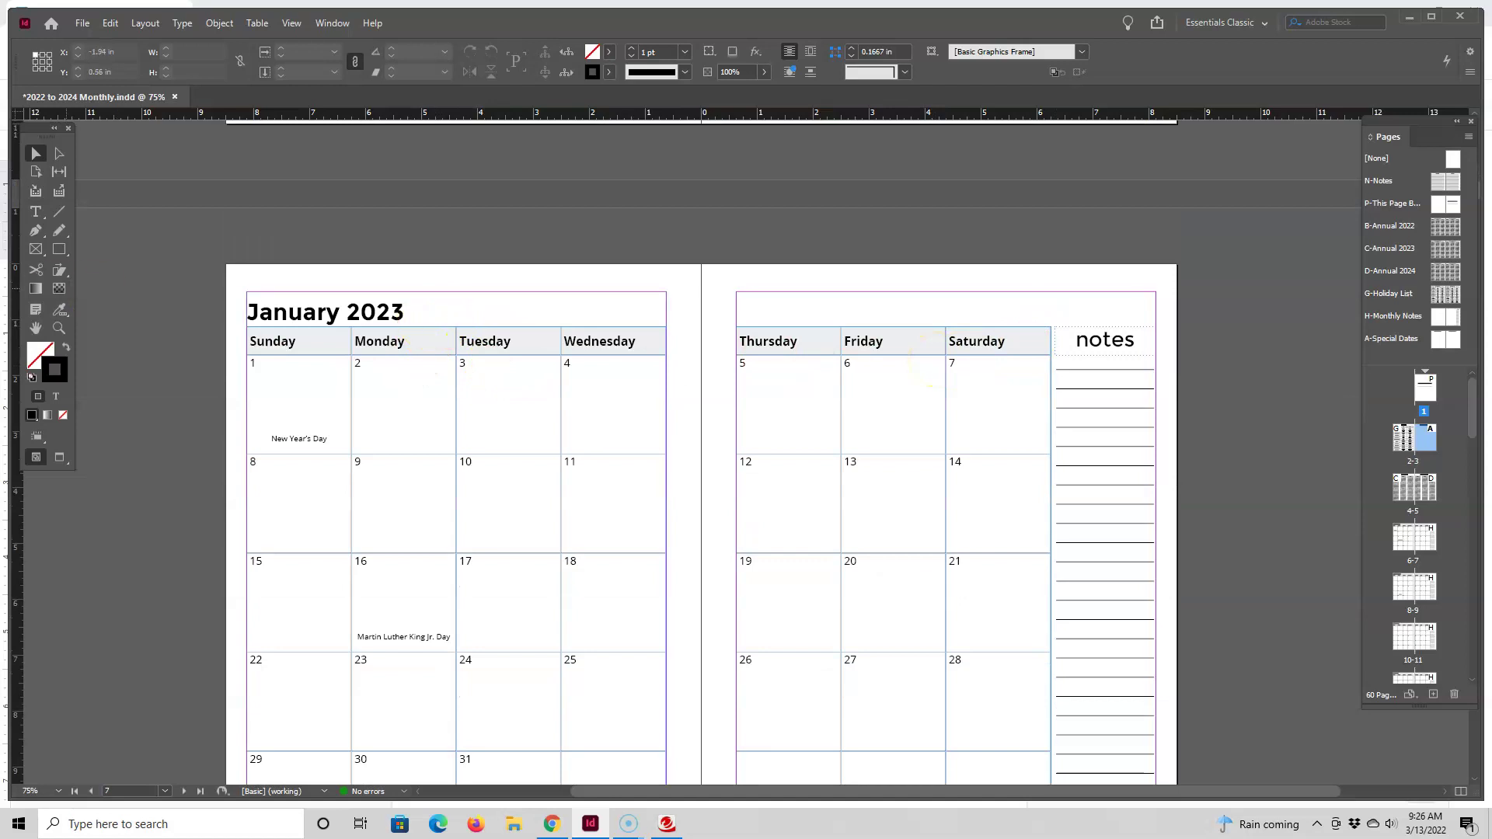
pyautogui.click(35, 153)
pyautogui.press('w')
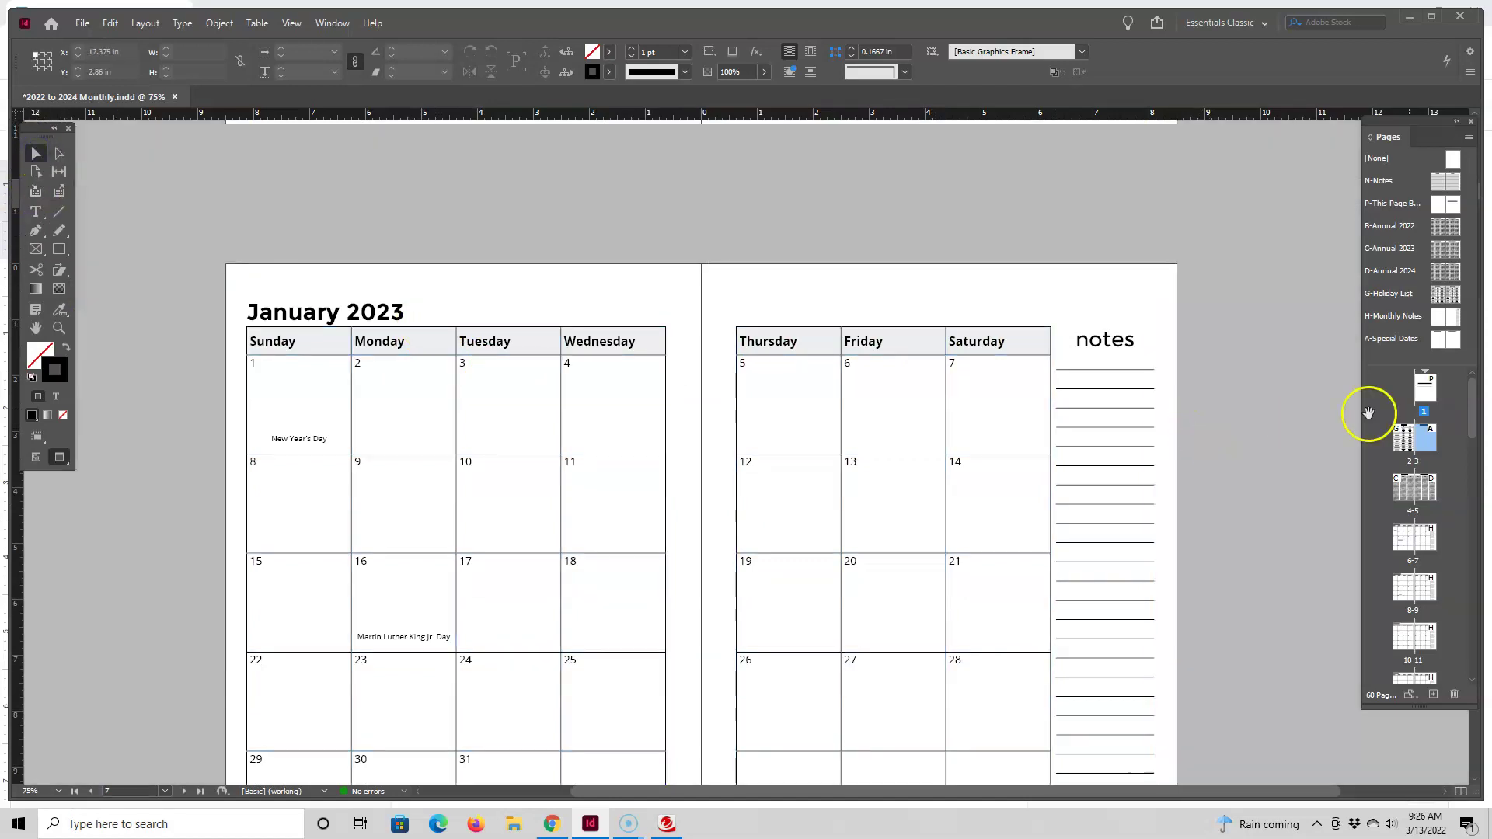
# Step: Browse from the December 2024 spread through the Notes pages, then select page 1
pyautogui.moveTo(1474, 438); pyautogui.dragTo(1475, 629)
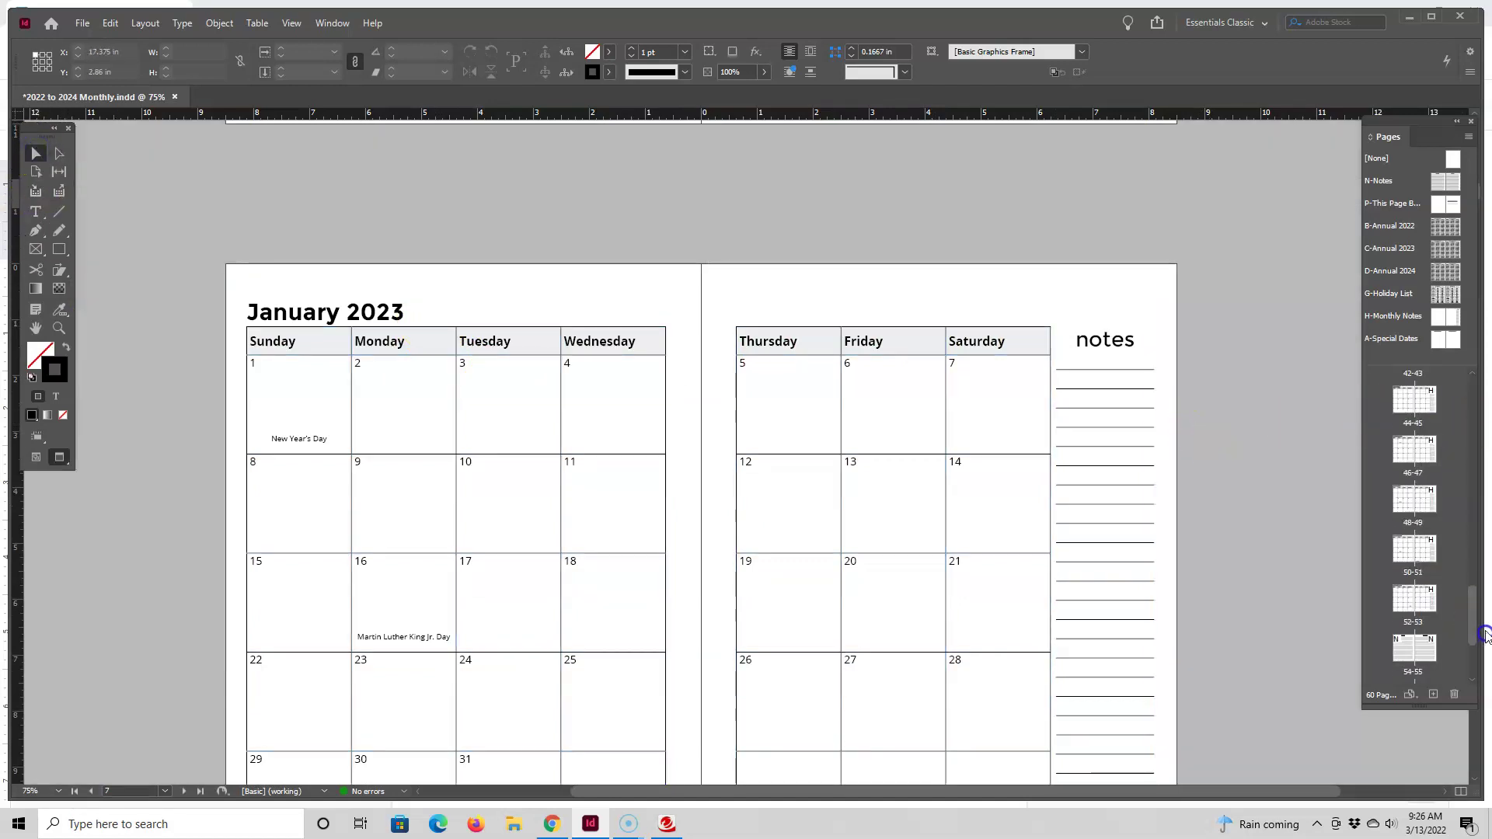
pyautogui.doubleClick(1423, 607)
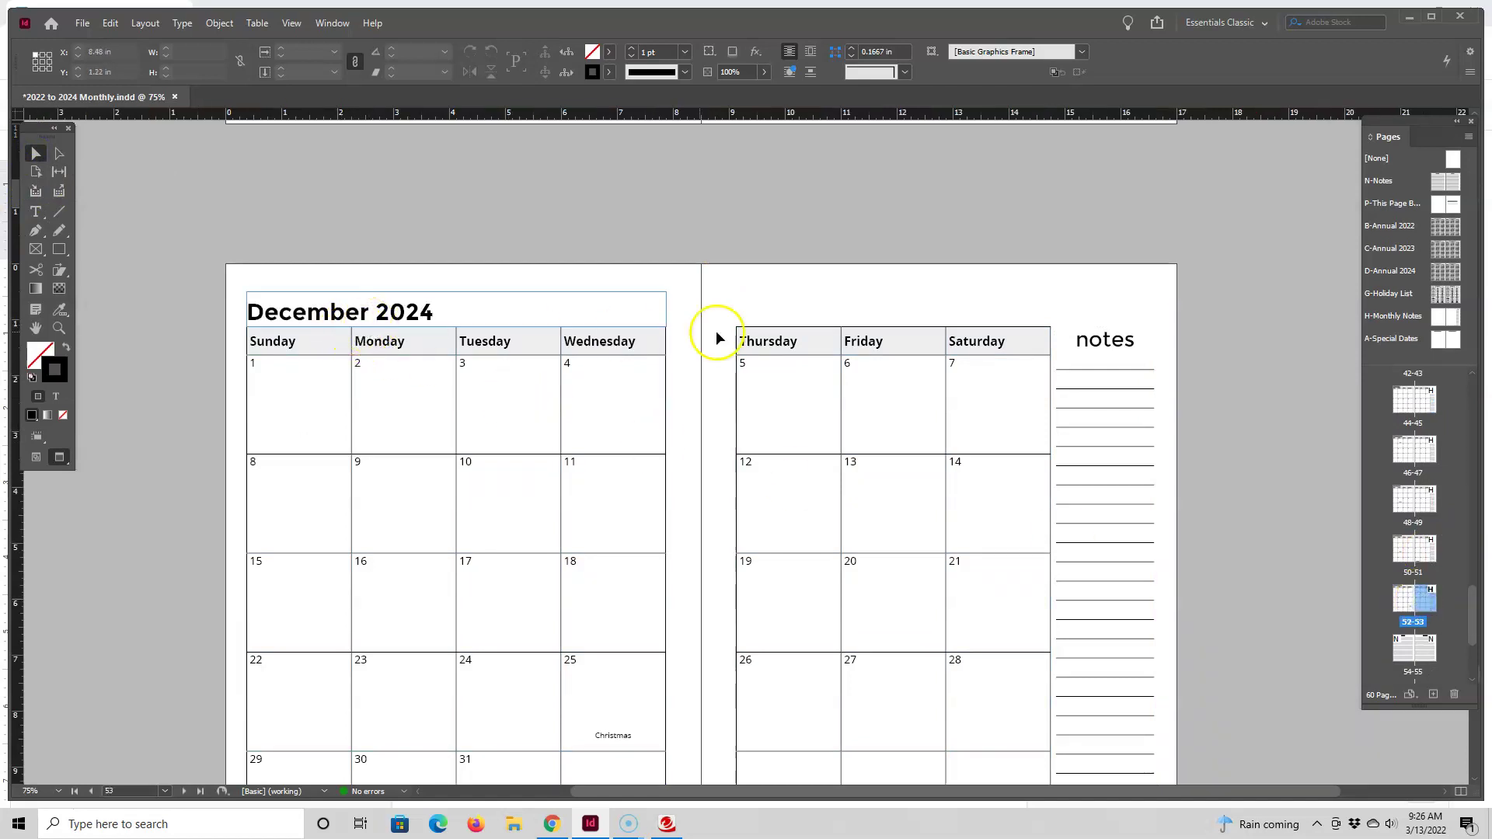
pyautogui.scroll(-1, 1280, 454)
pyautogui.scroll(-20, 1243, 435)
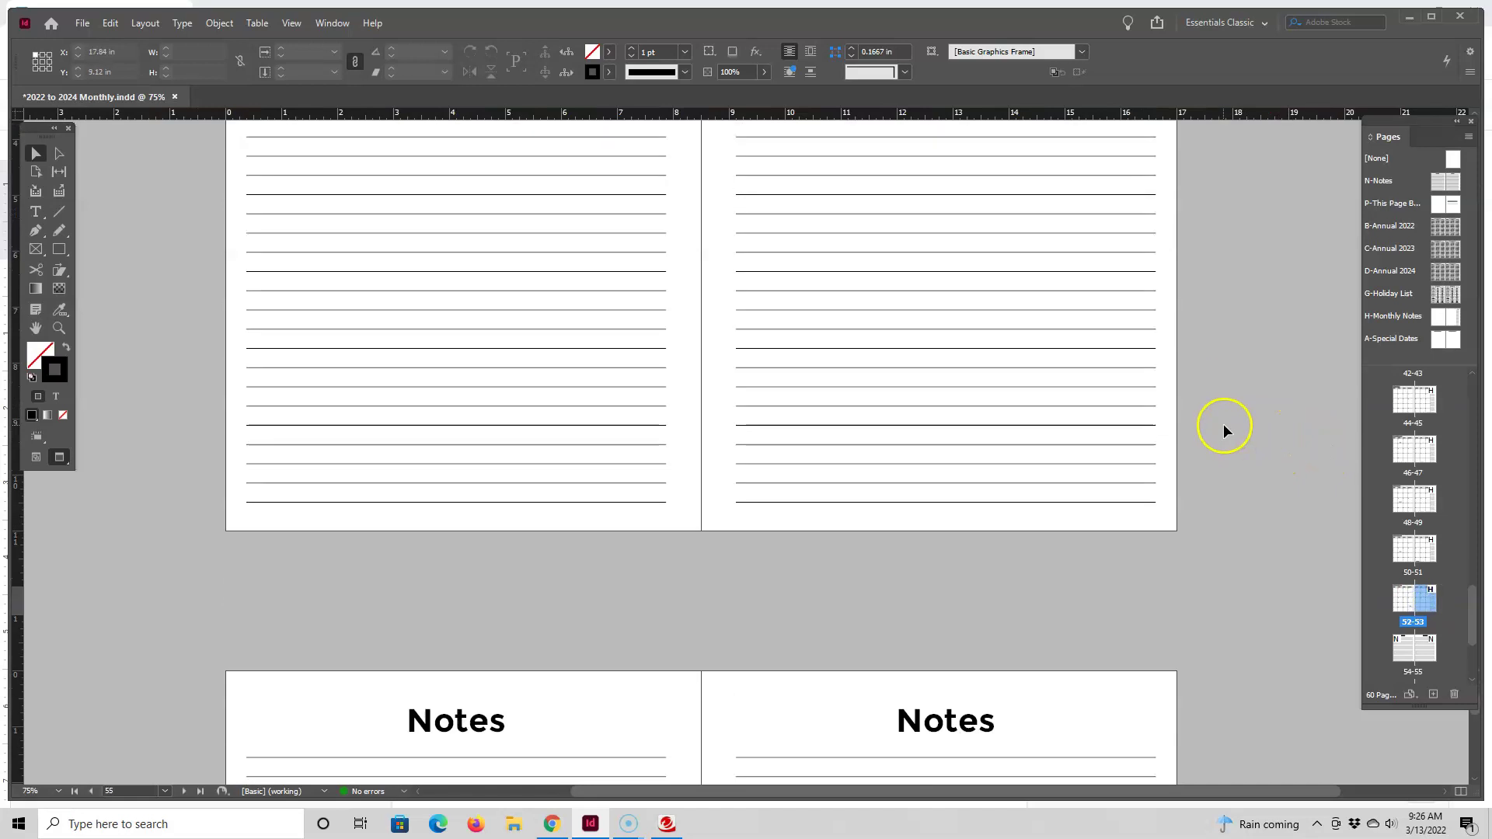
pyautogui.scroll(-5, 1196, 421)
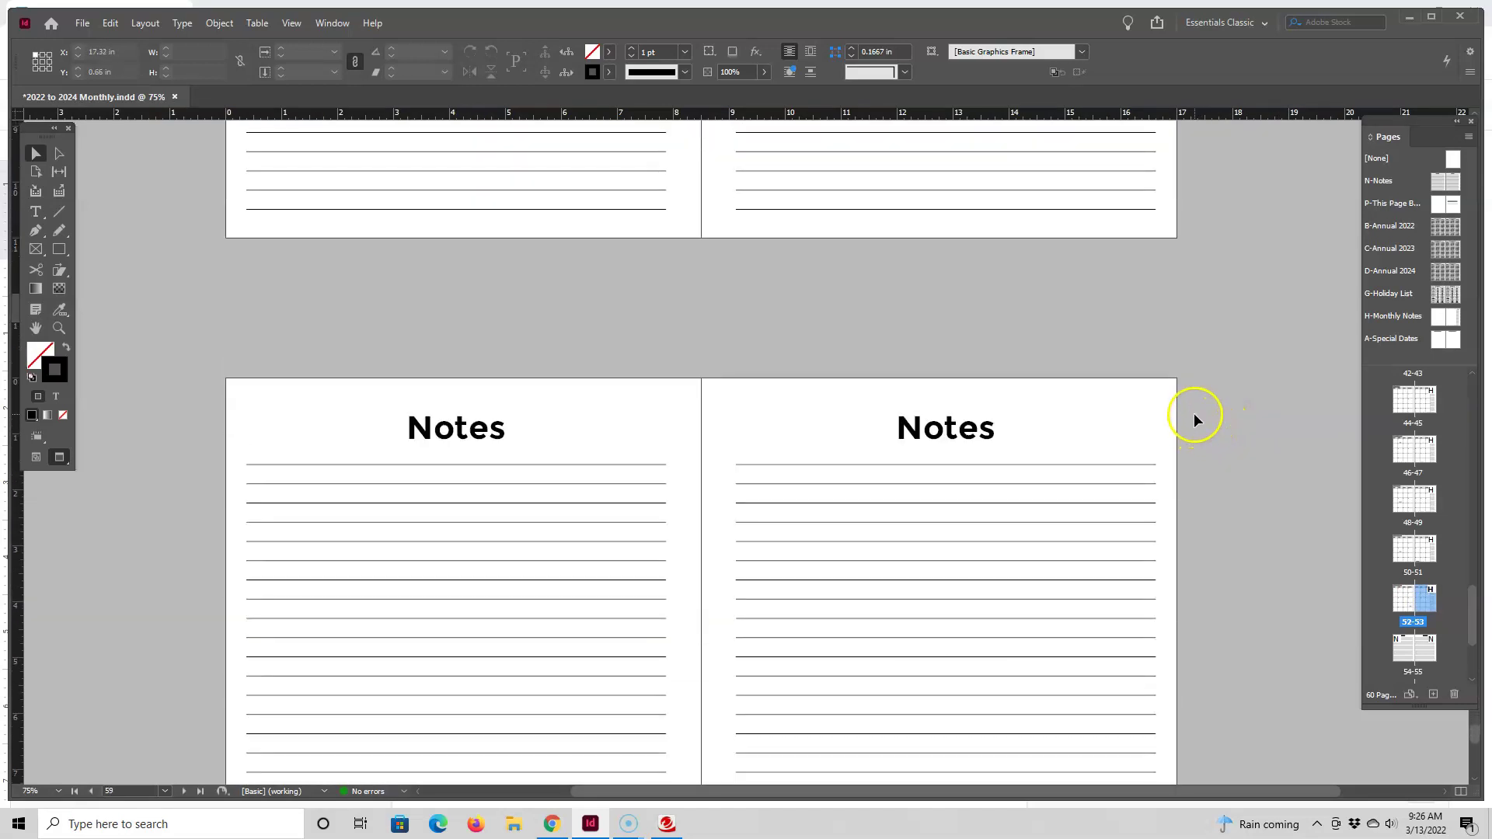
pyautogui.scroll(-5, 1192, 412)
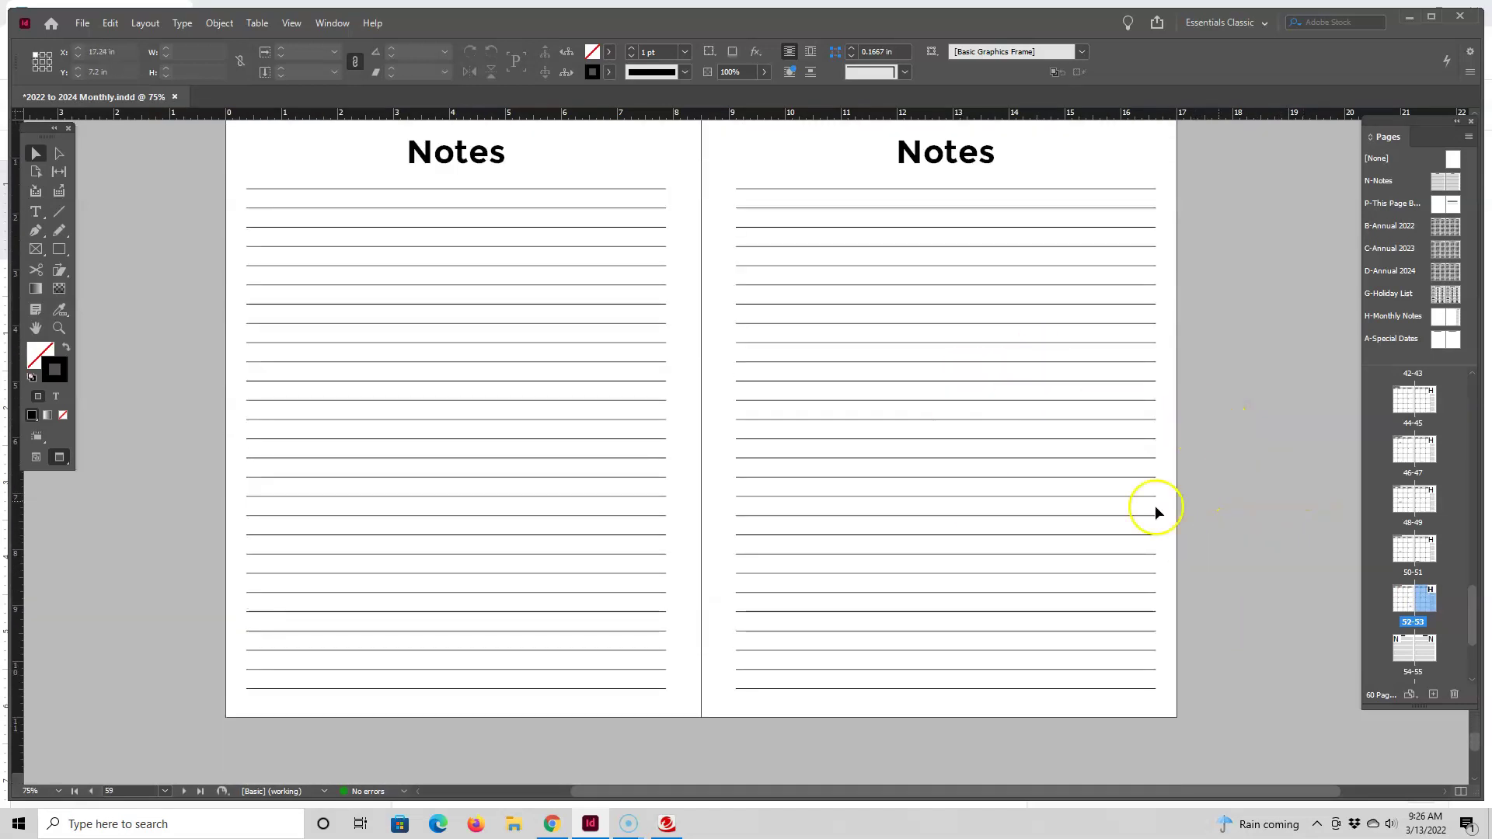
pyautogui.scroll(5, 1166, 482)
pyautogui.scroll(-4, 1168, 446)
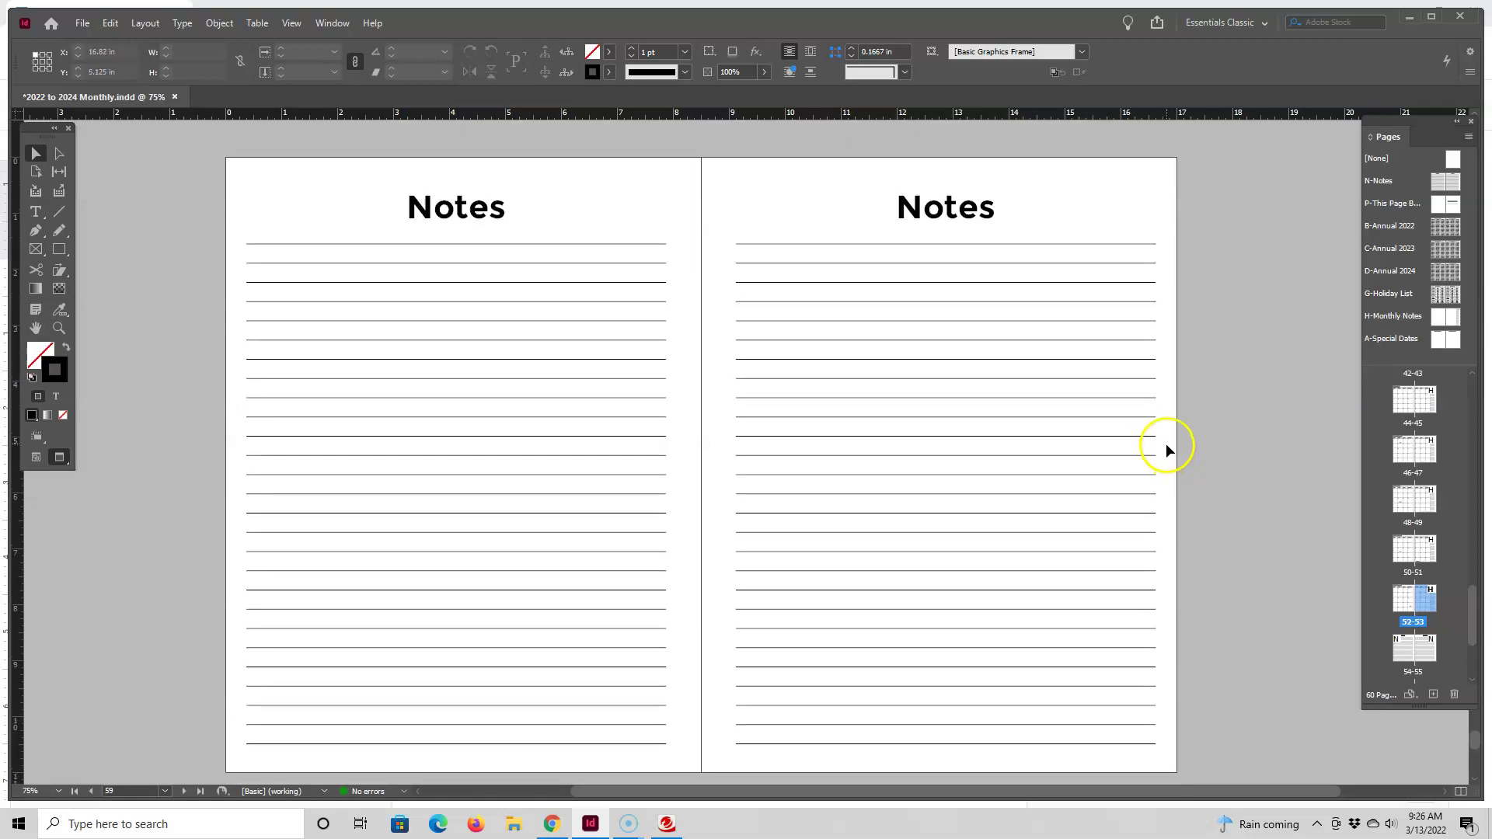
pyautogui.scroll(-1, 1166, 439)
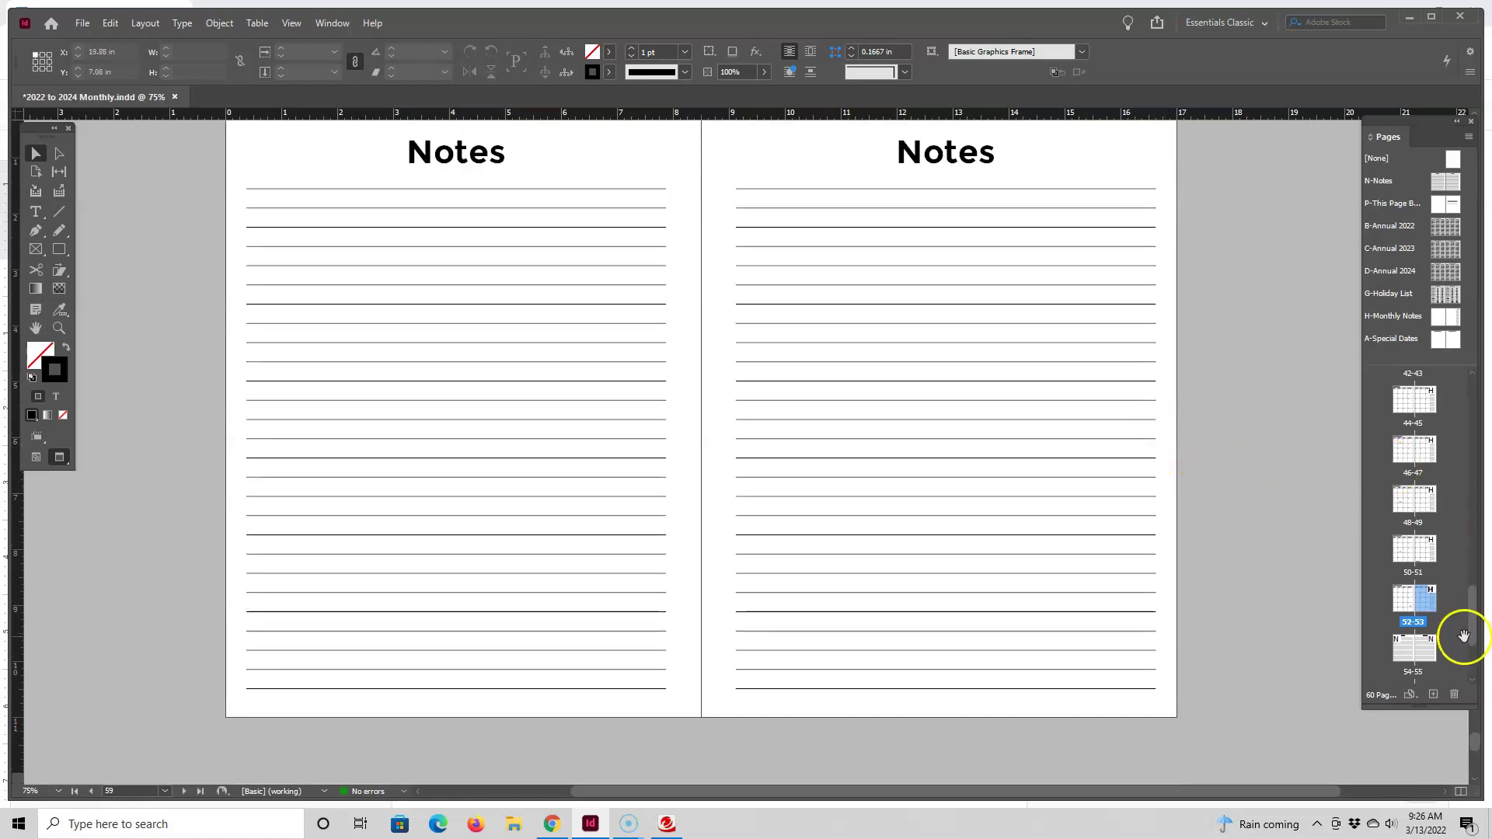
pyautogui.moveTo(1471, 629); pyautogui.dragTo(1478, 394)
pyautogui.click(1429, 393)
# Step: Go to page 1 and show the Character Styles panel from the Type menu
pyautogui.doubleClick(1432, 395)
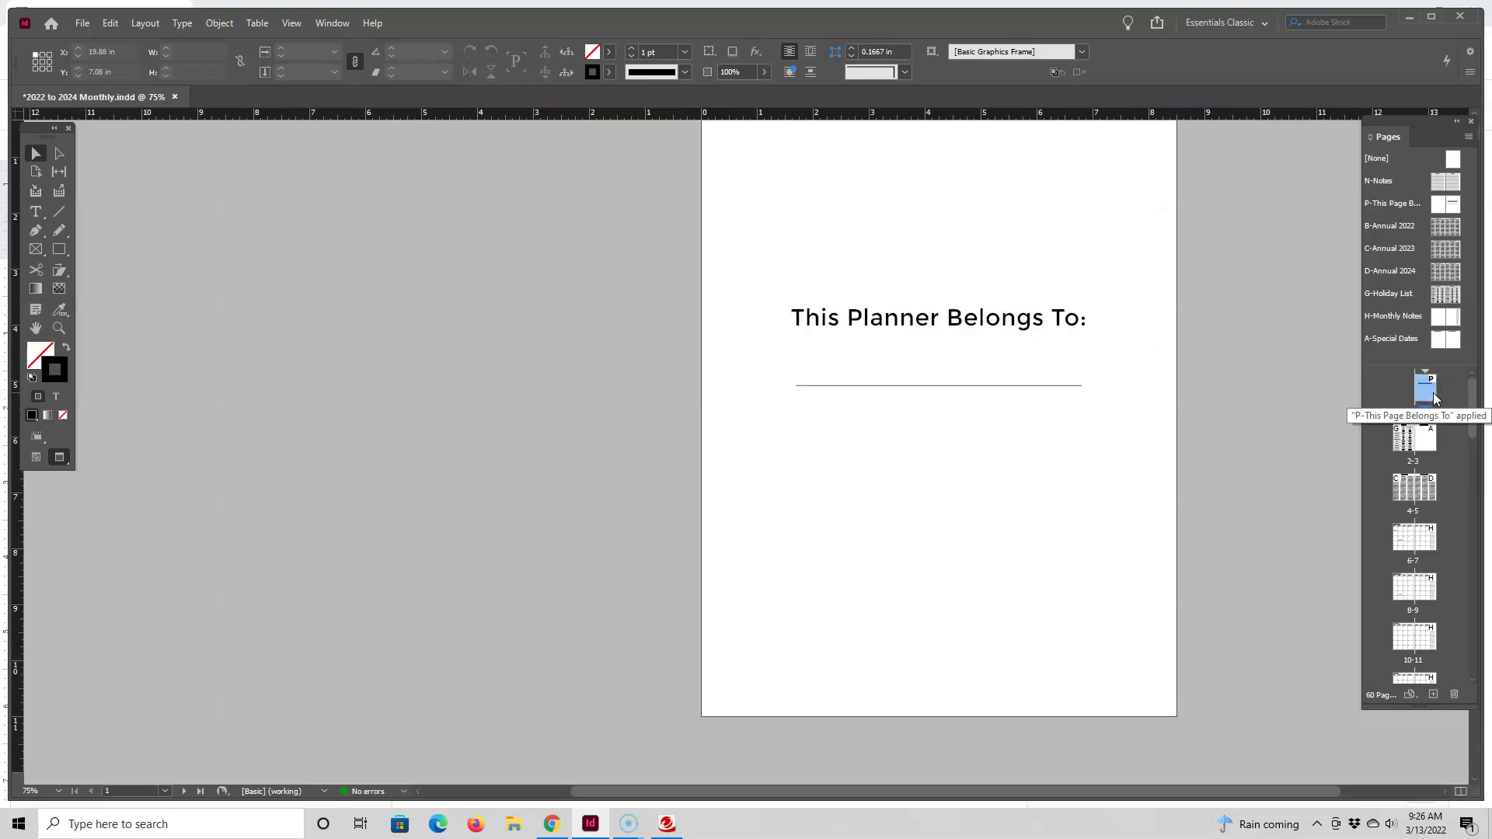
pyautogui.click(1428, 396)
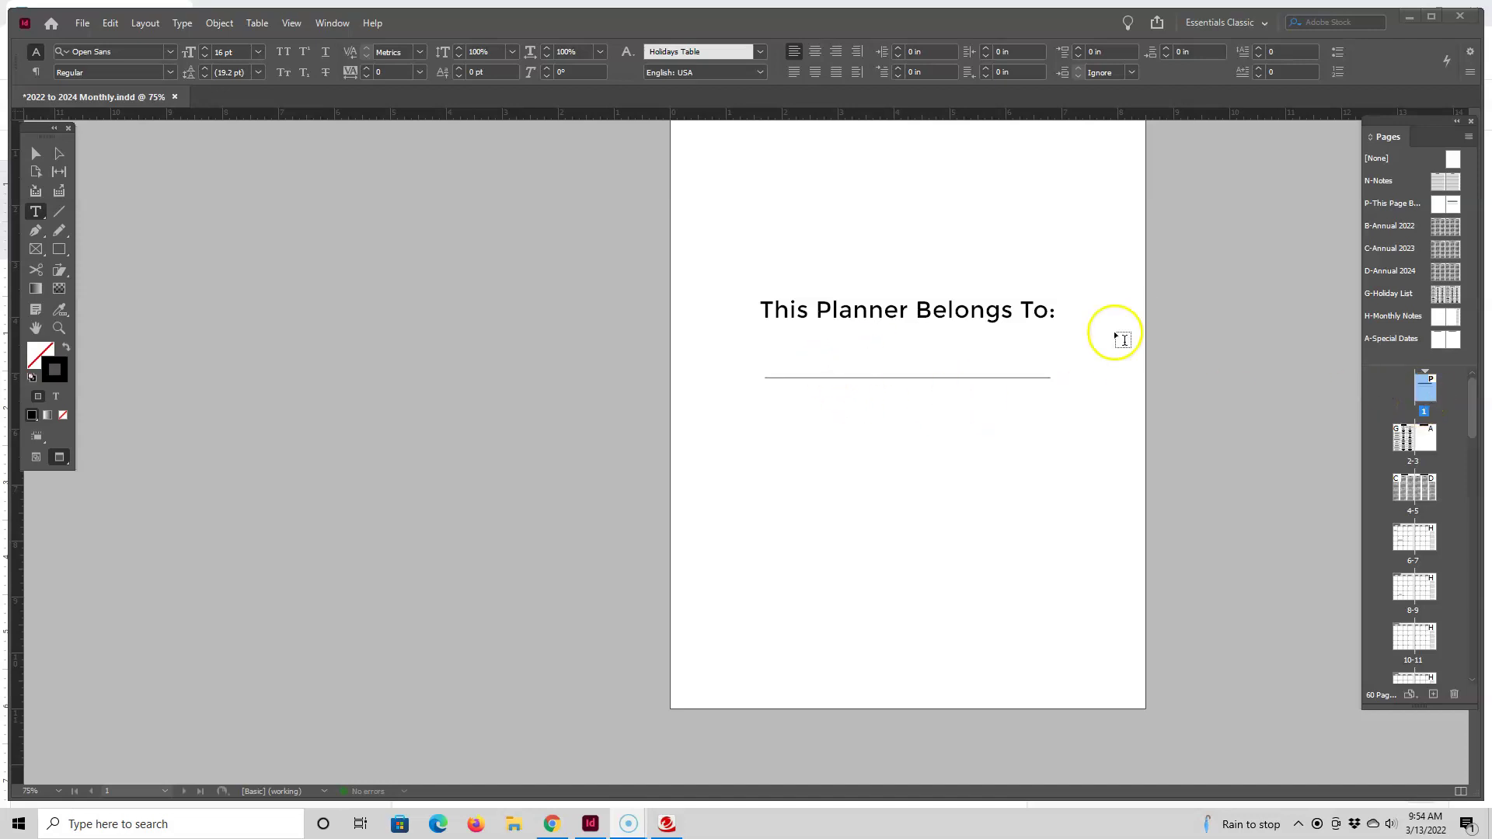
pyautogui.click(182, 23)
pyautogui.click(211, 171)
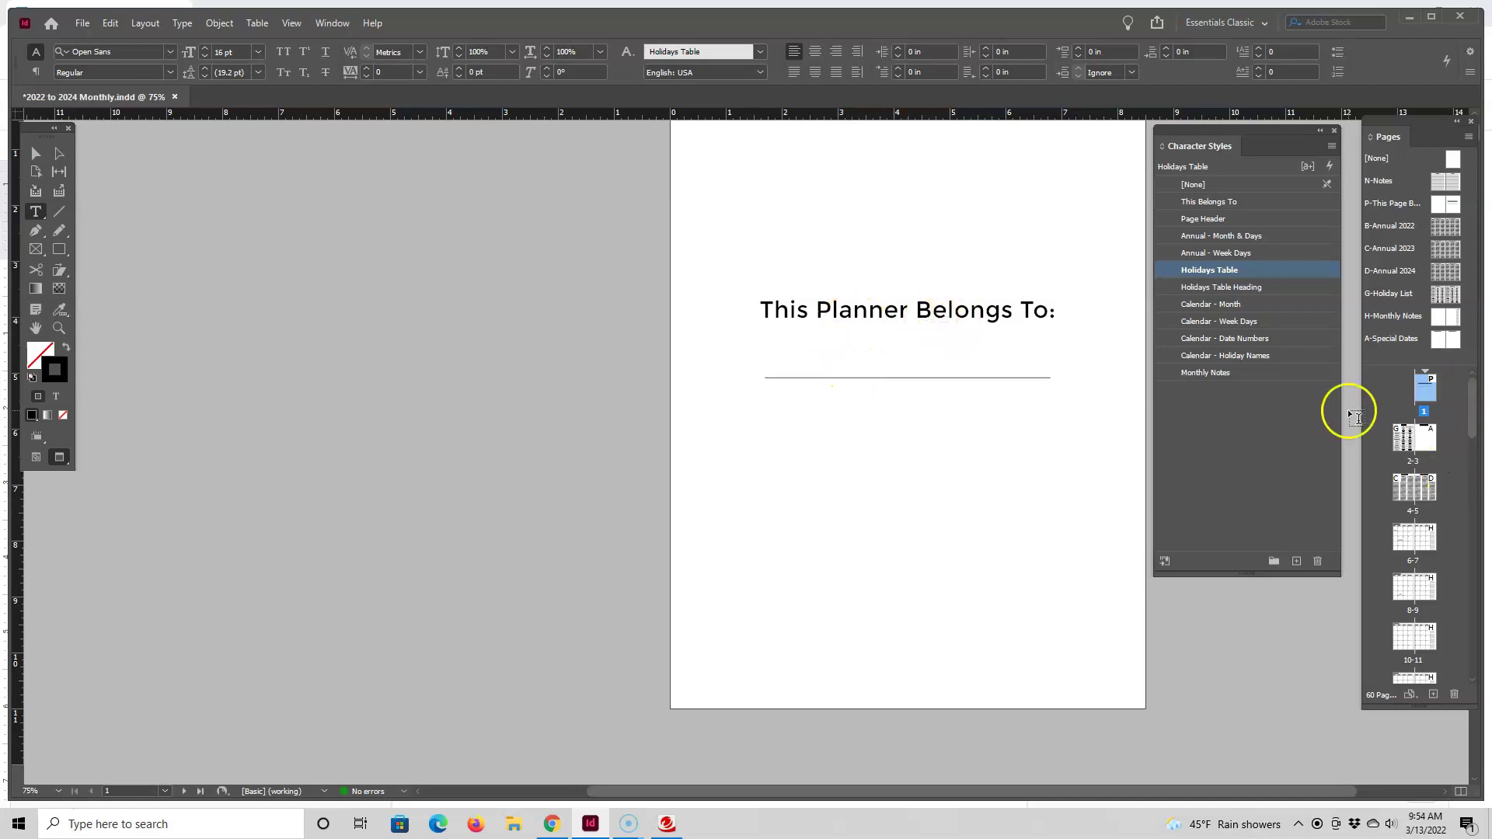
# Step: Open the P-This Page Belongs To parent and check the heading's This Belongs To style
pyautogui.doubleClick(1449, 206)
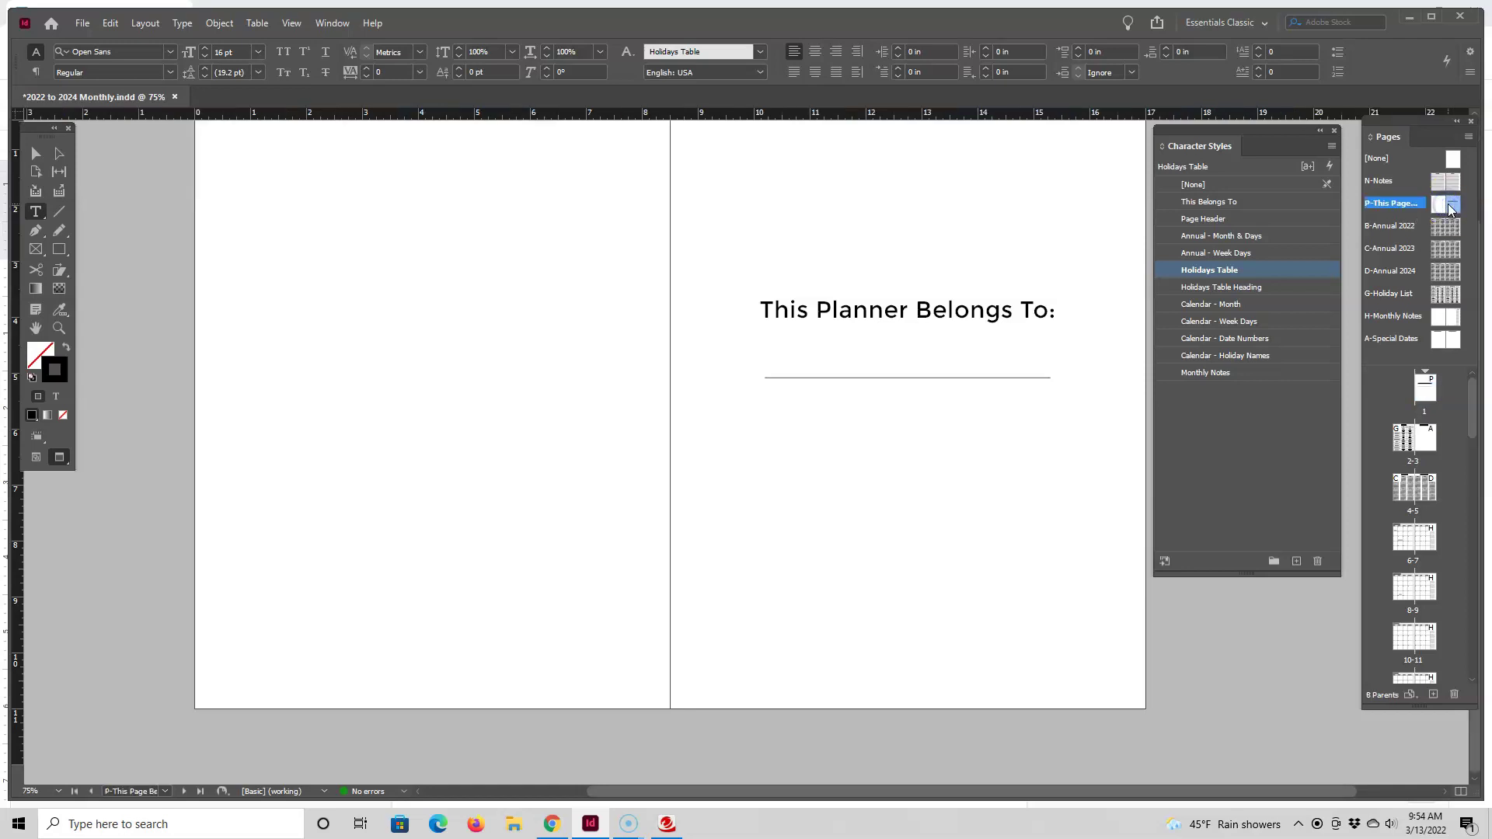
pyautogui.click(968, 311)
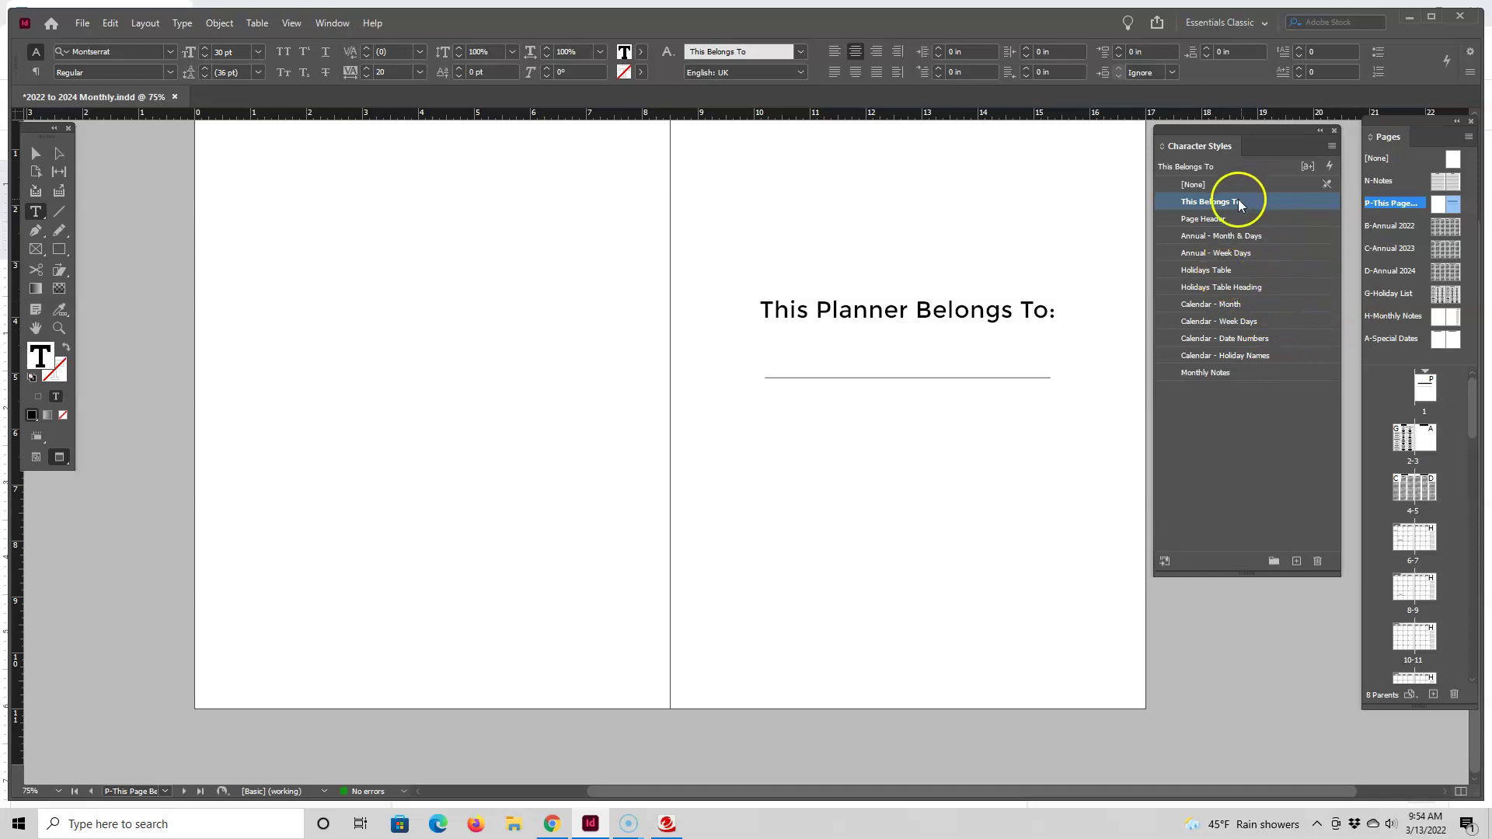
pyautogui.click(1203, 209)
# Step: Change the This Belongs To character style's font family to Oregano
pyautogui.doubleClick(1230, 204)
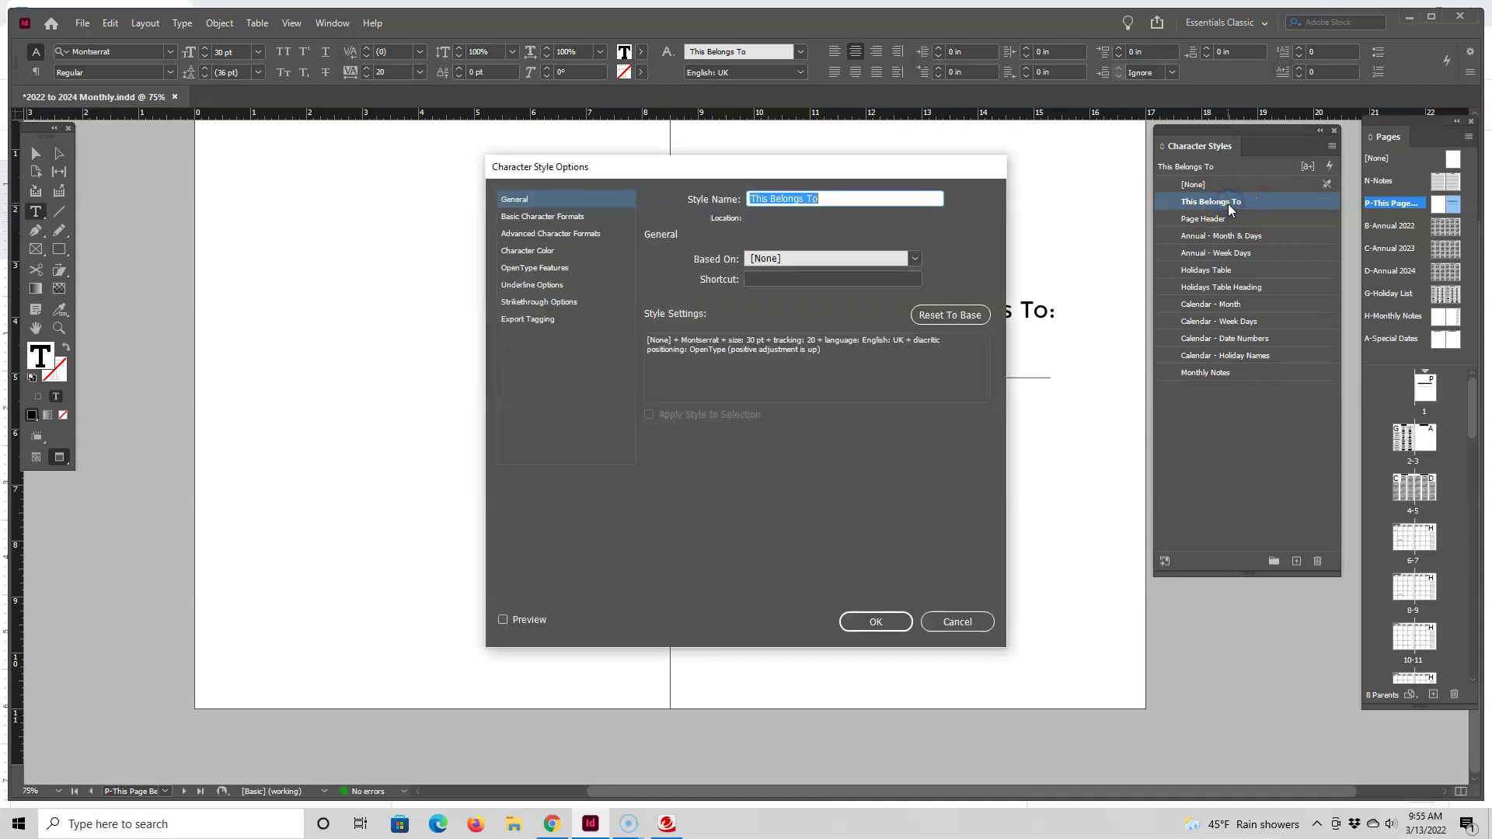
pyautogui.click(550, 216)
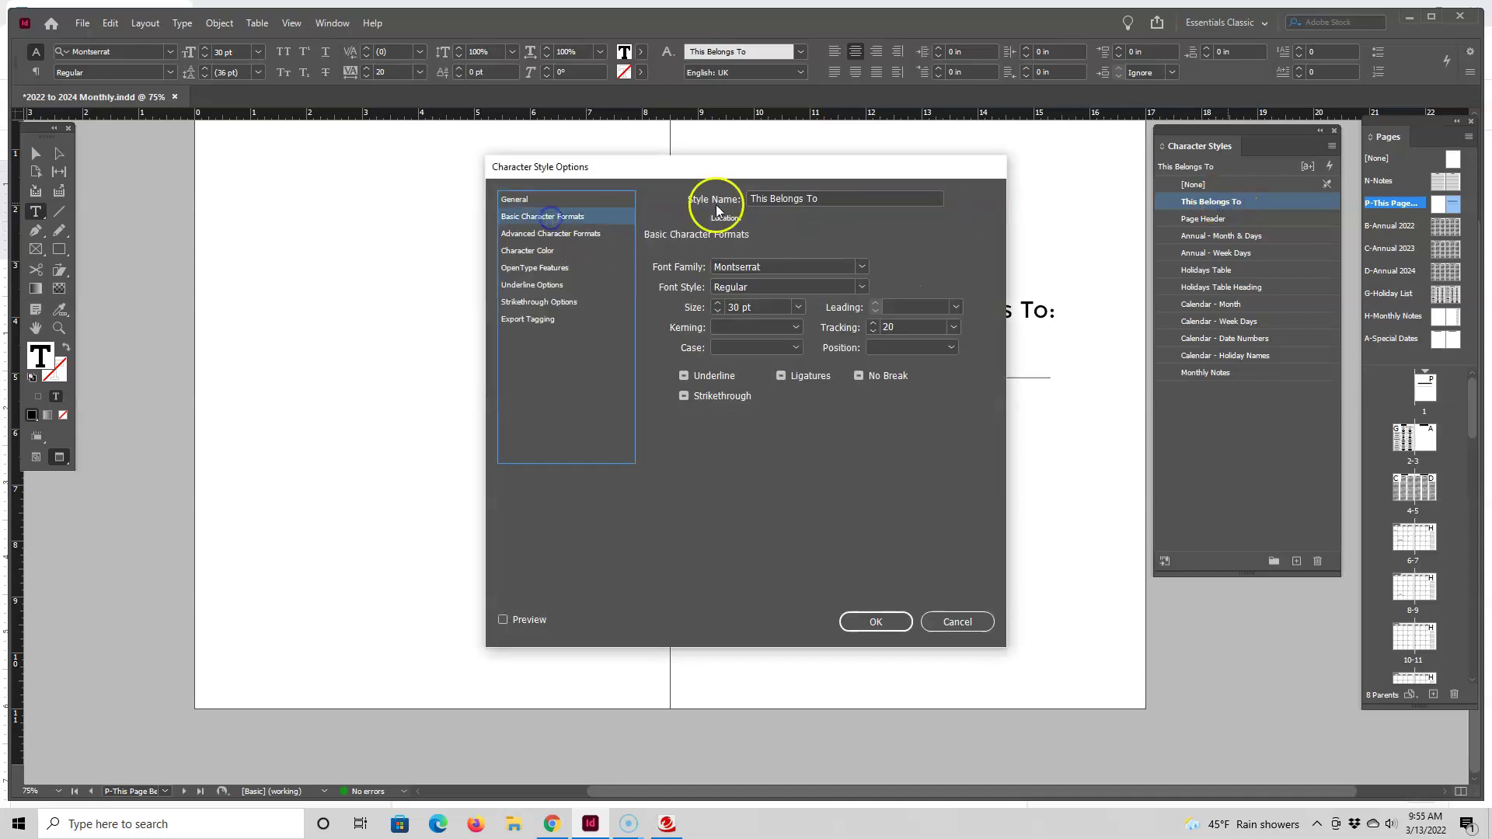
pyautogui.click(861, 267)
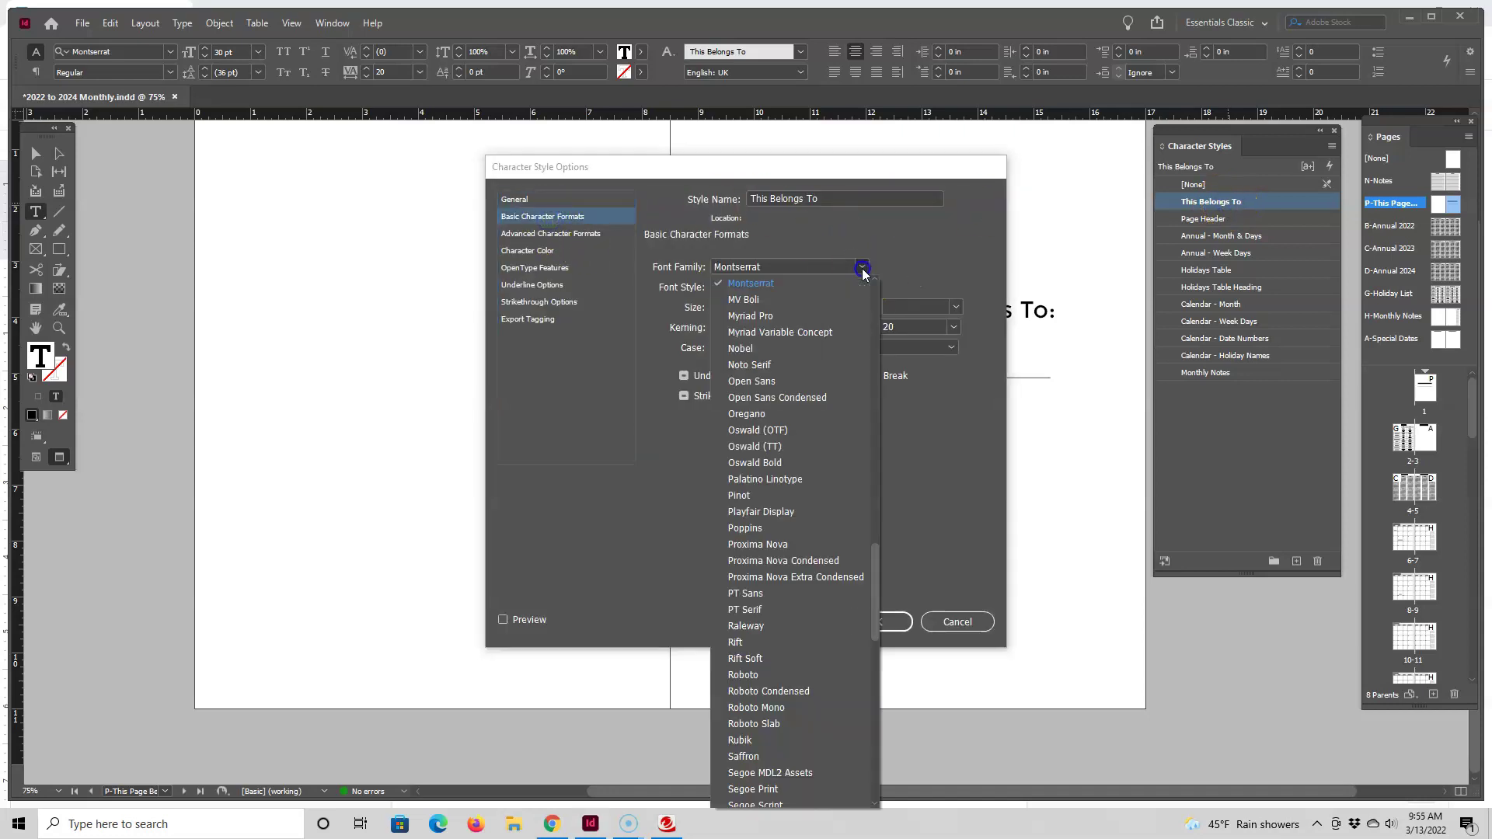
pyautogui.click(761, 412)
pyautogui.click(871, 619)
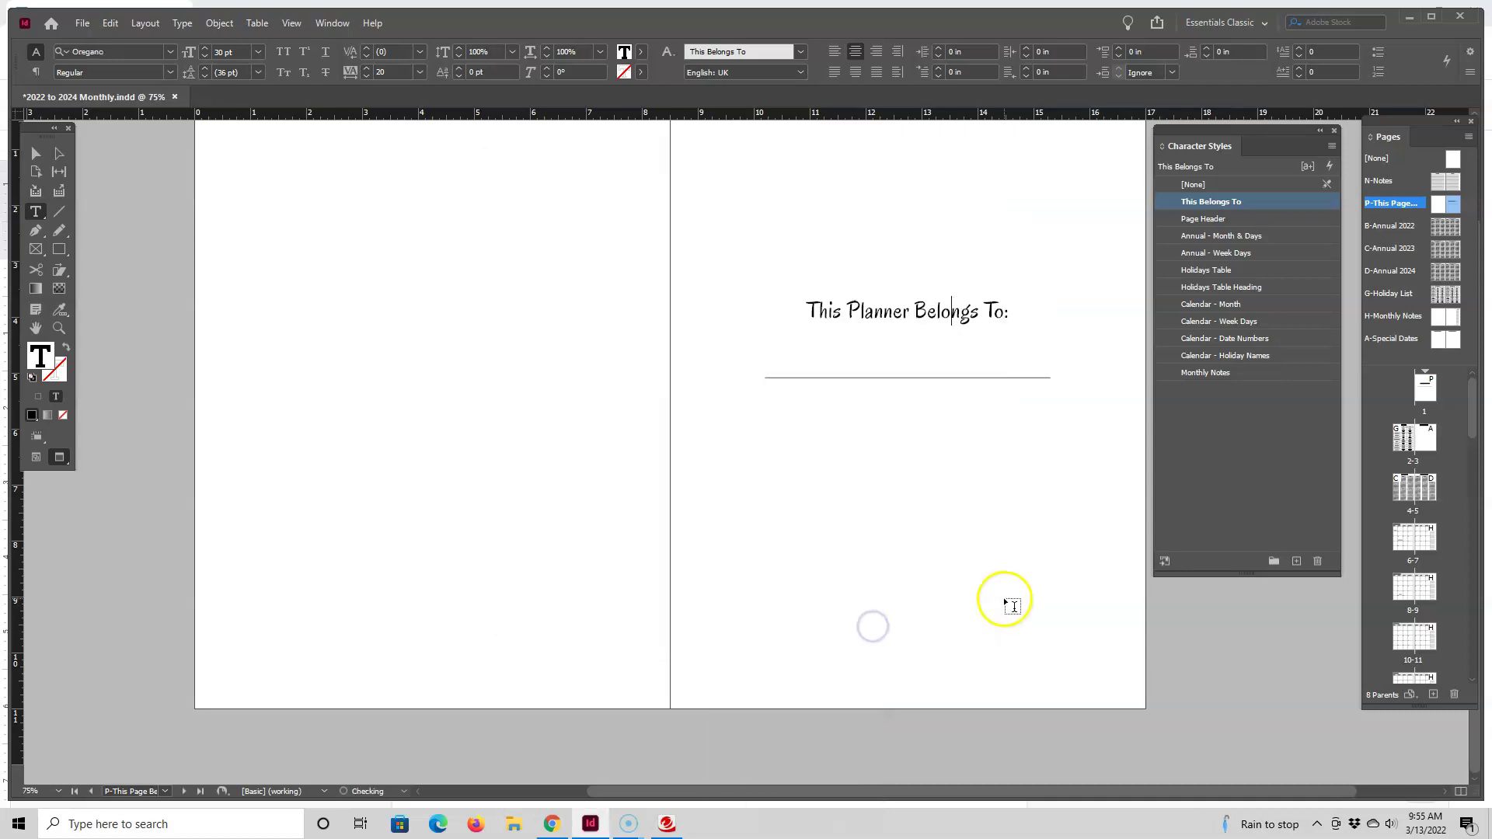
# Step: Increase the This Belongs To character style's size to 36 pt
pyautogui.doubleClick(1182, 204)
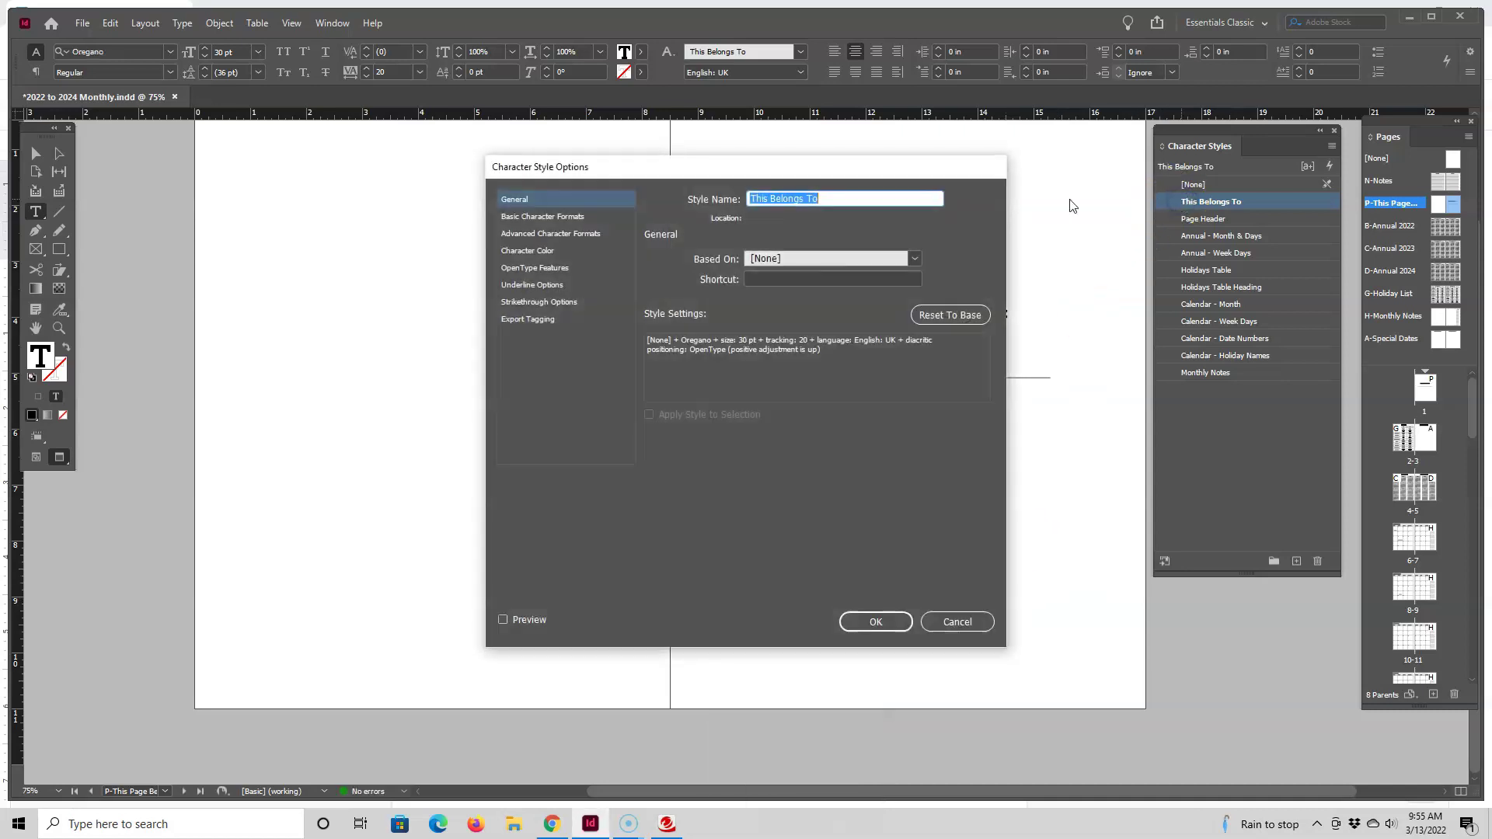
pyautogui.click(553, 214)
pyautogui.click(798, 306)
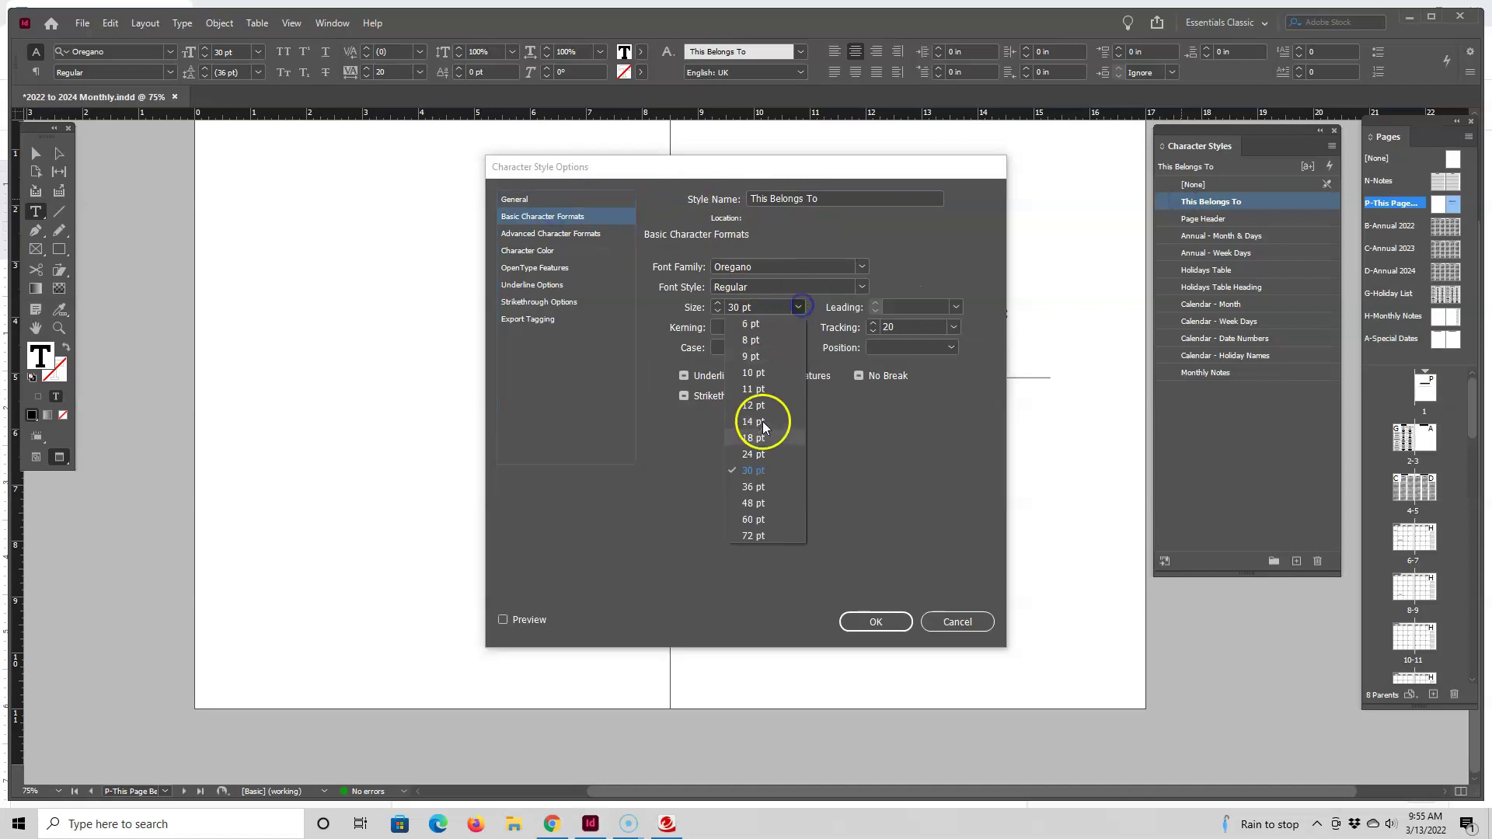
pyautogui.click(749, 490)
pyautogui.click(869, 624)
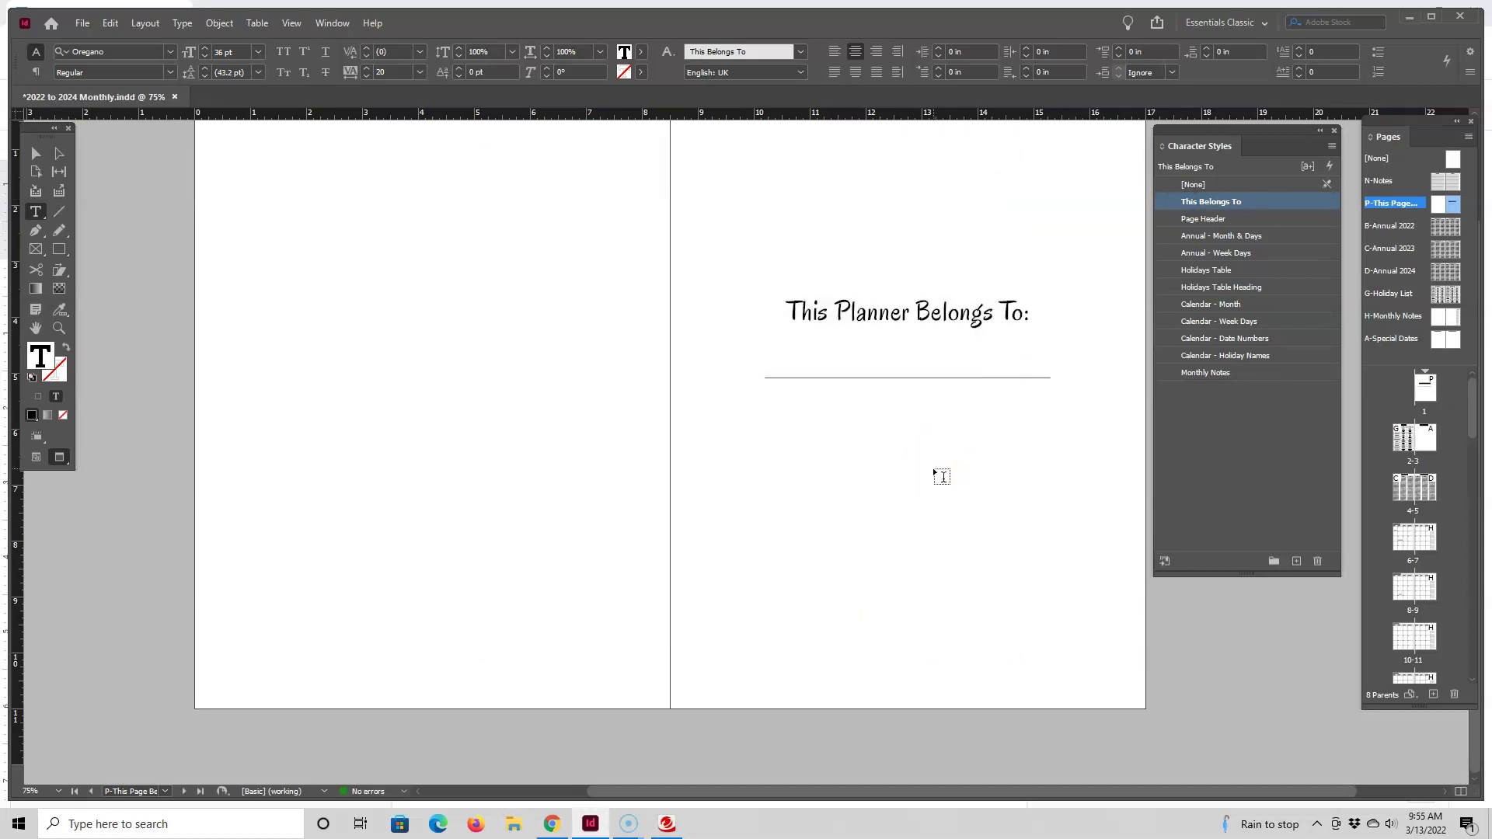
# Step: Open the C-Annual 2023 parent spread and confirm its 2023 Annual heading uses Page Header
pyautogui.doubleClick(1424, 386)
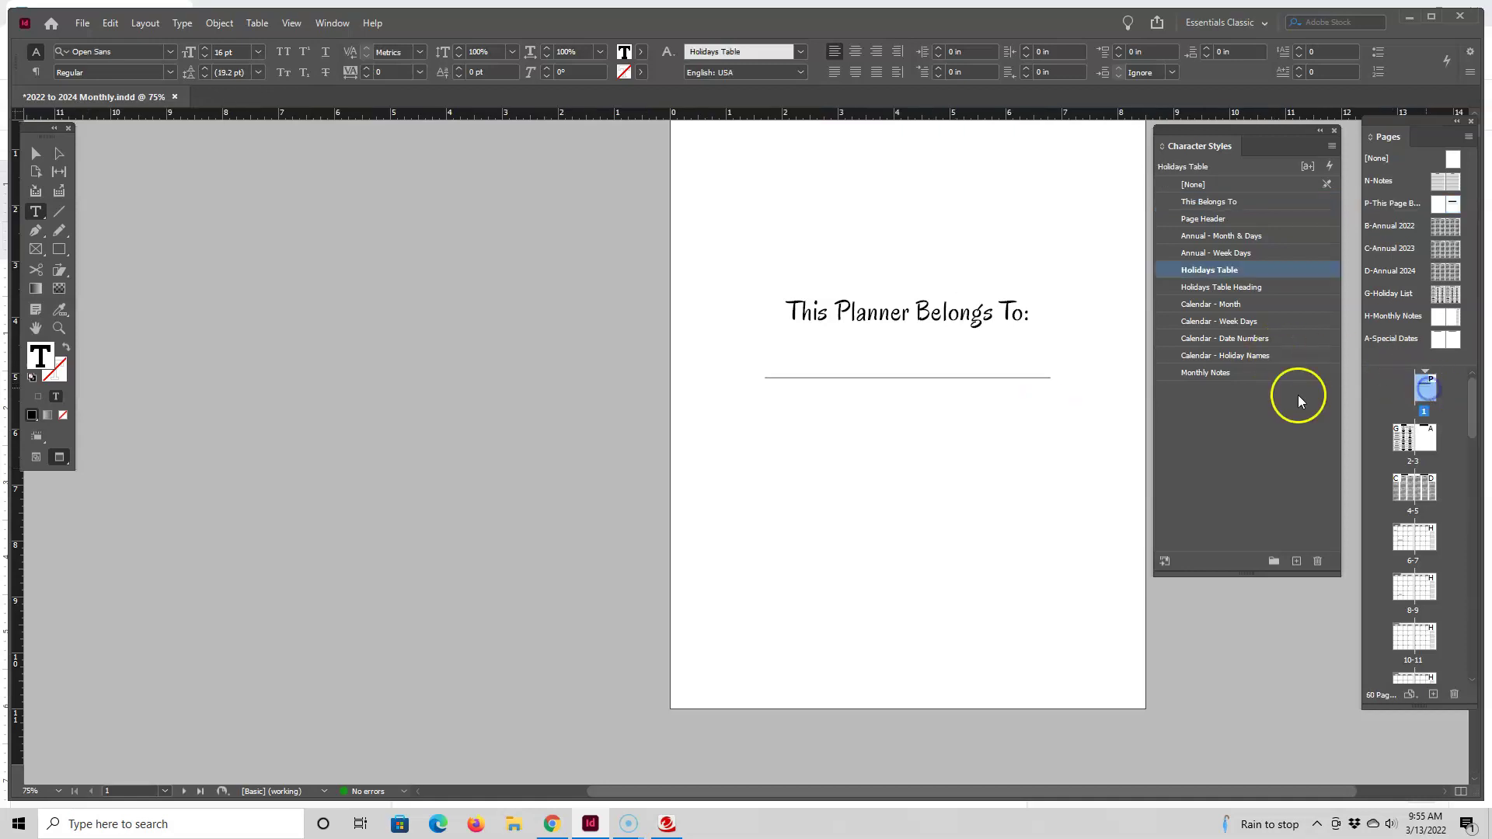
pyautogui.scroll(-3, 922, 396)
pyautogui.scroll(-2, 923, 393)
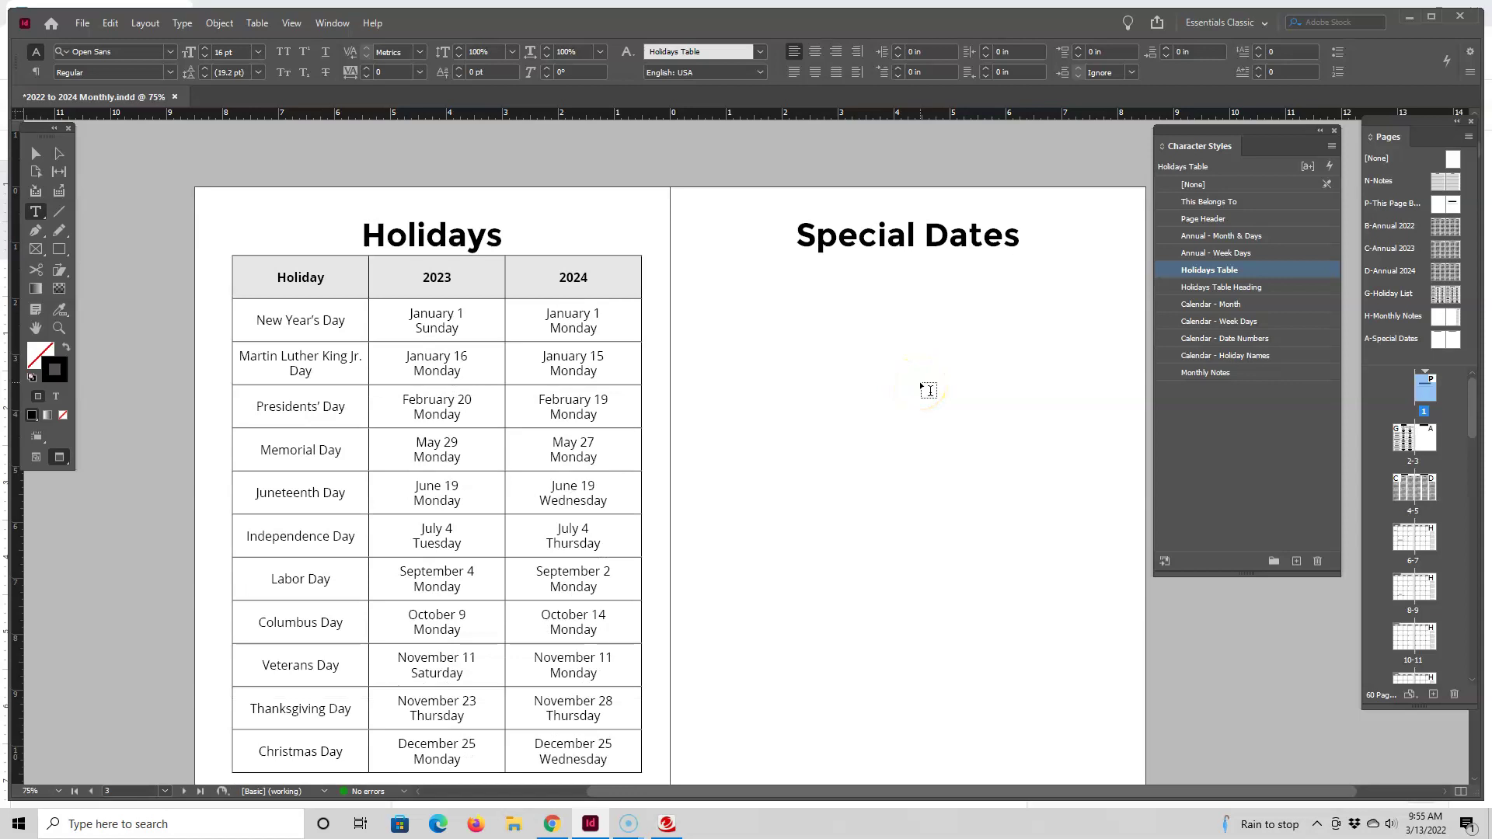
pyautogui.click(925, 234)
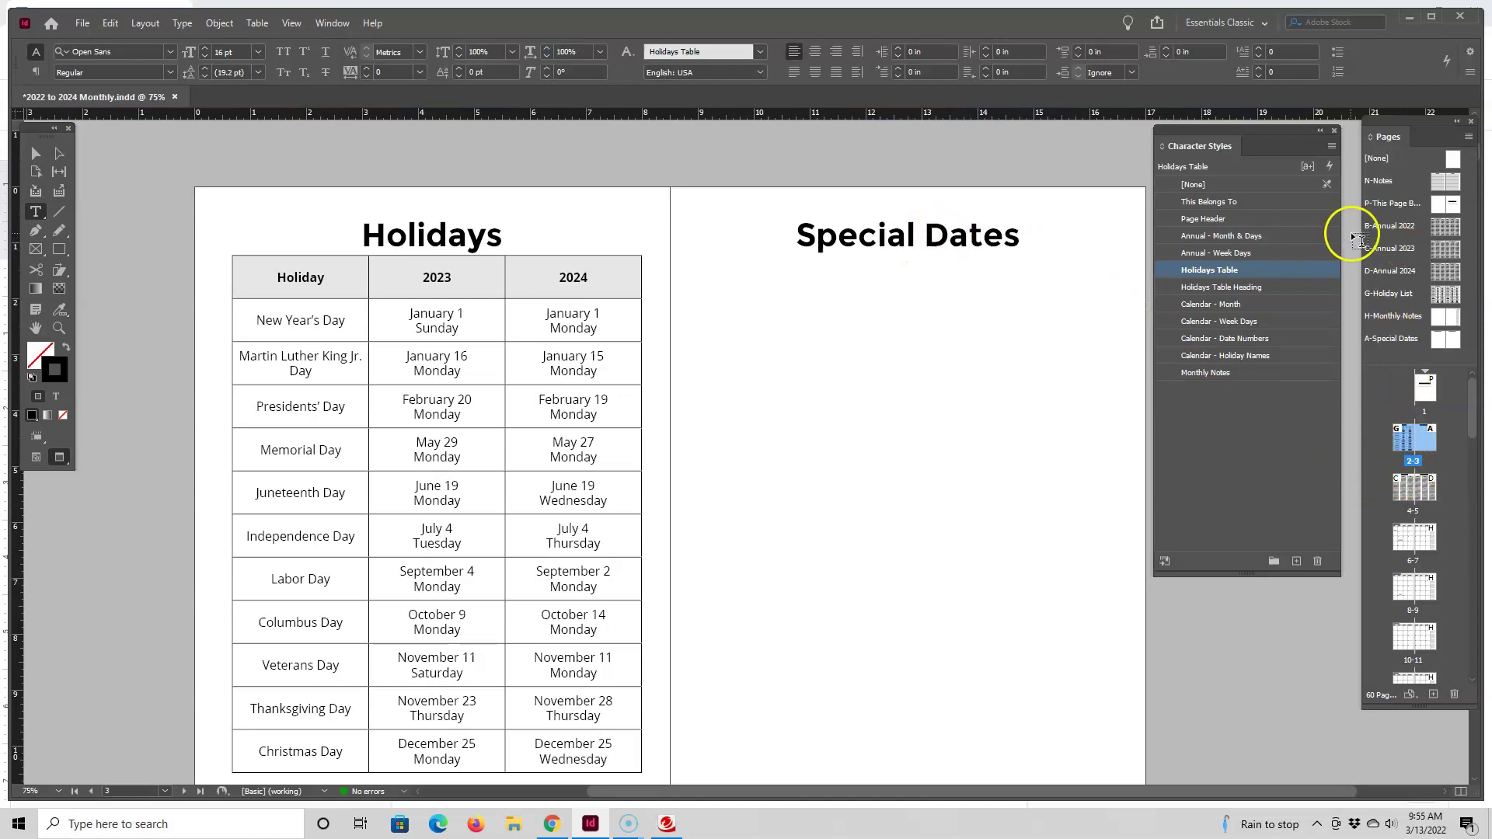
pyautogui.doubleClick(1448, 246)
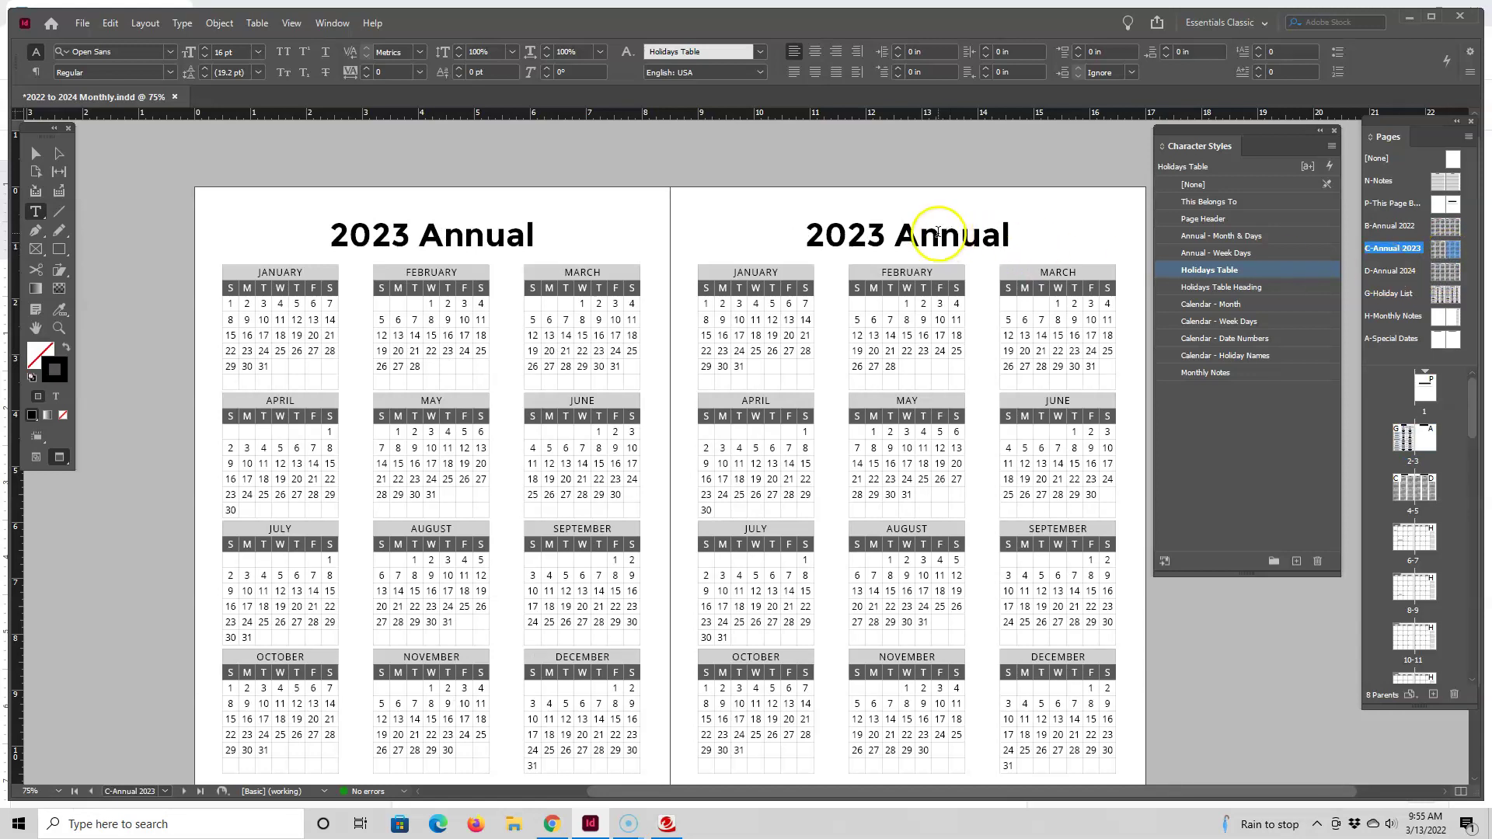
pyautogui.click(941, 235)
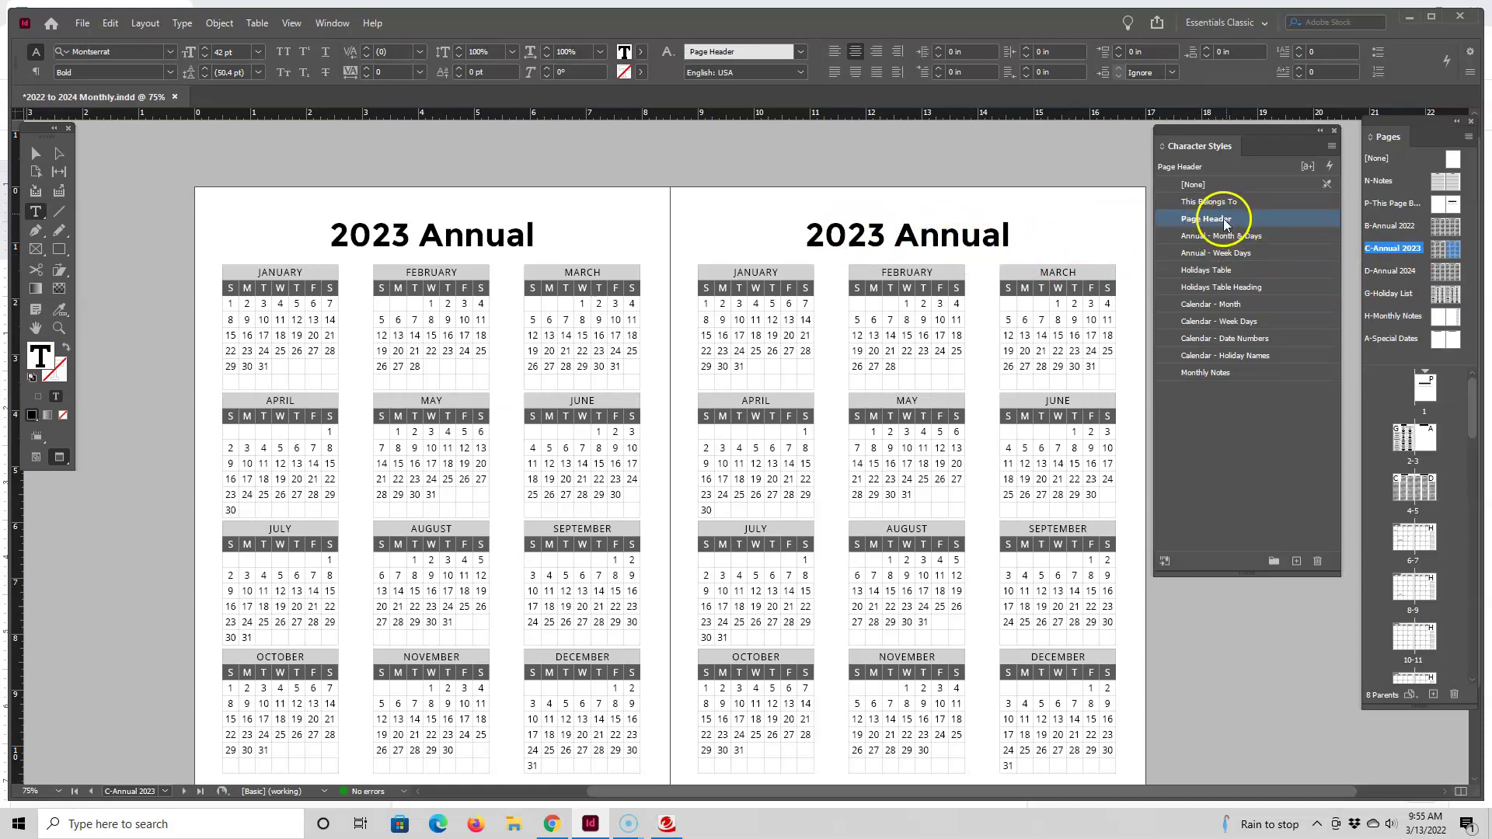
# Step: Change the Page Header character style's font family to Oregano
pyautogui.click(1222, 225)
pyautogui.doubleClick(1223, 220)
pyautogui.click(535, 216)
pyautogui.click(862, 266)
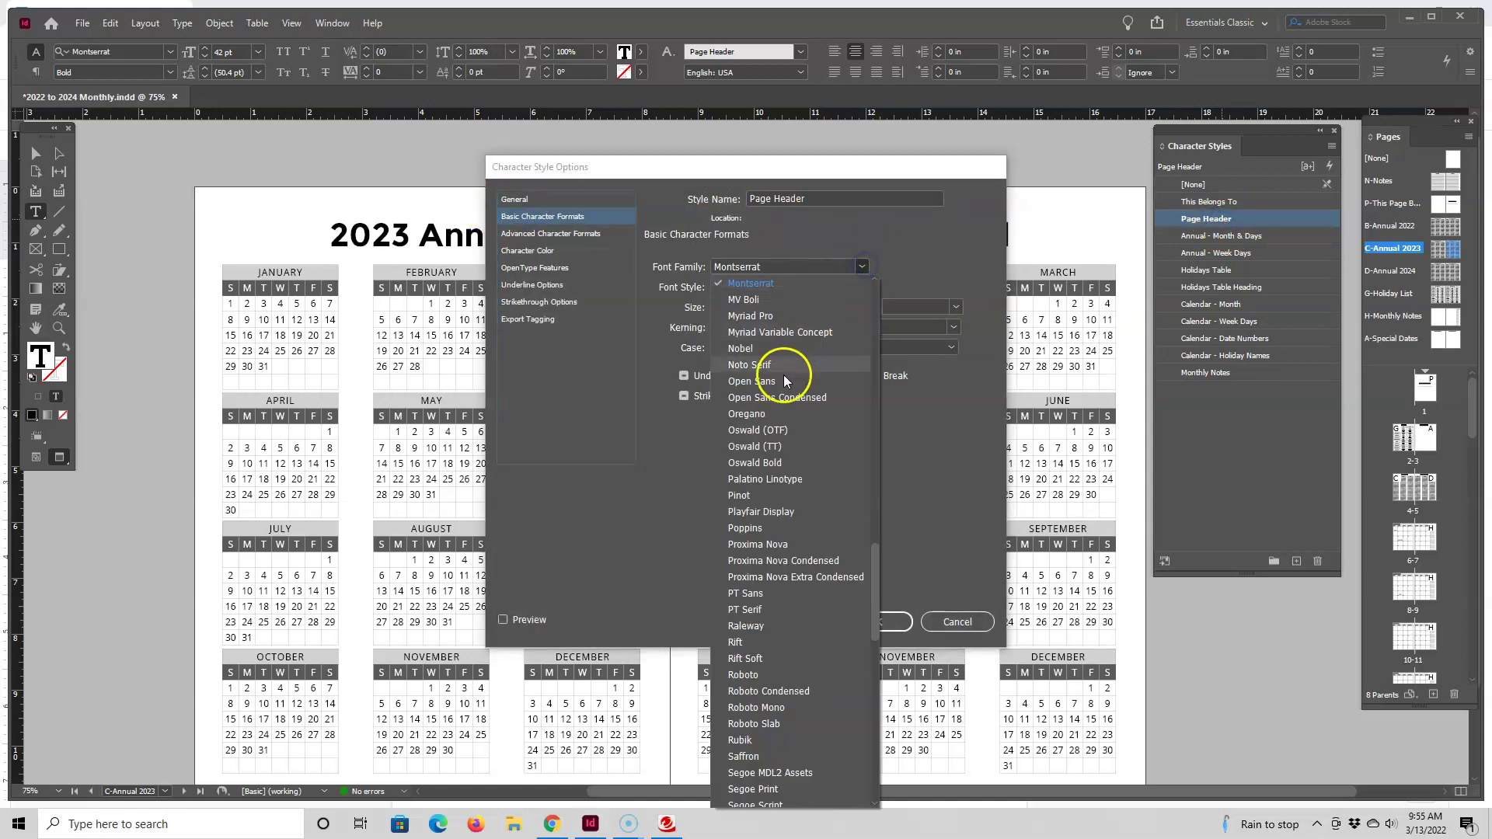
pyautogui.click(772, 413)
pyautogui.click(870, 620)
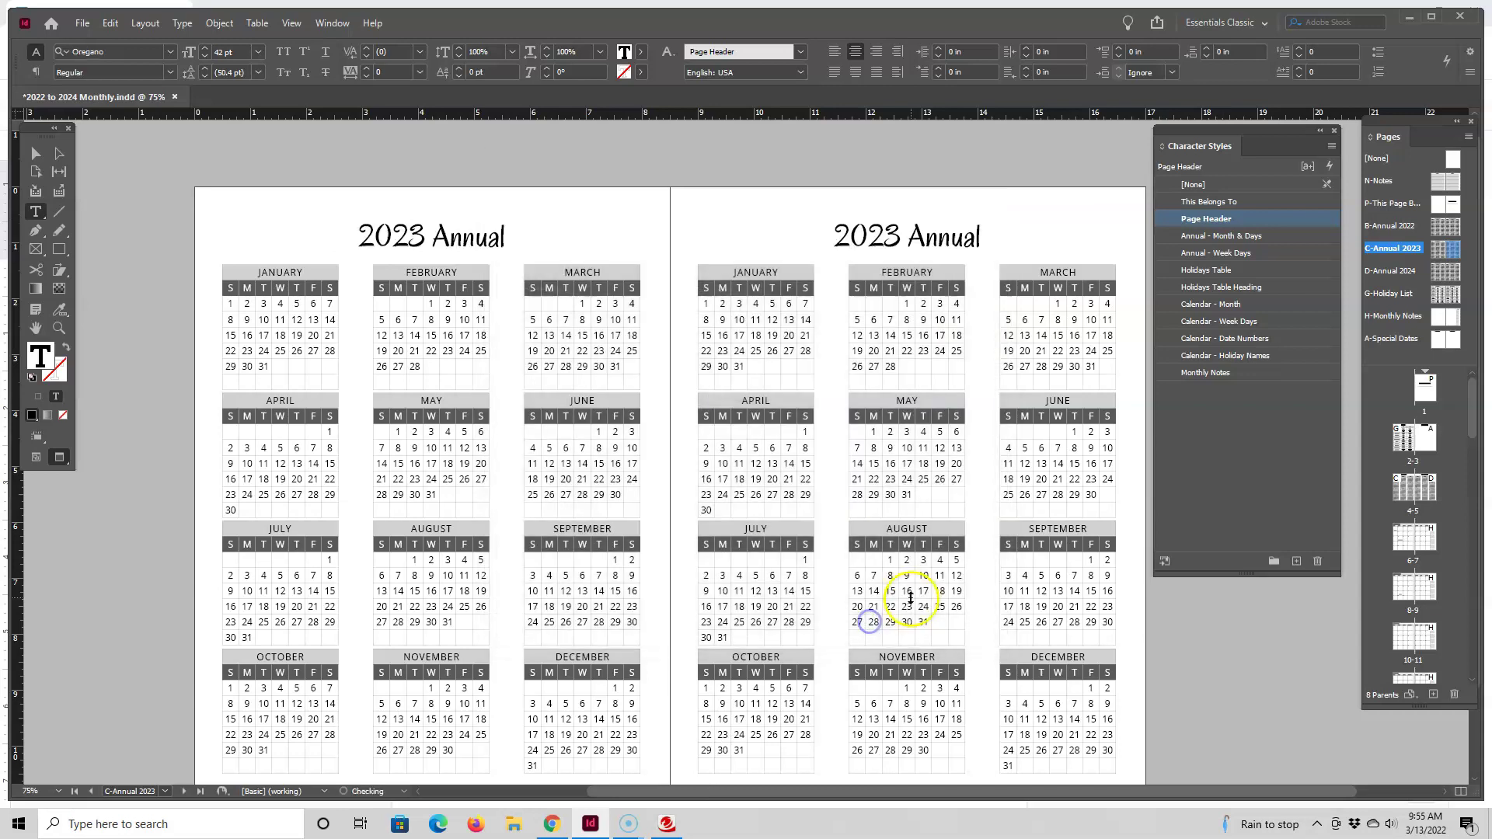
# Step: Increase the Page Header character style's size to 48 pt
pyautogui.doubleClick(1201, 220)
pyautogui.click(583, 216)
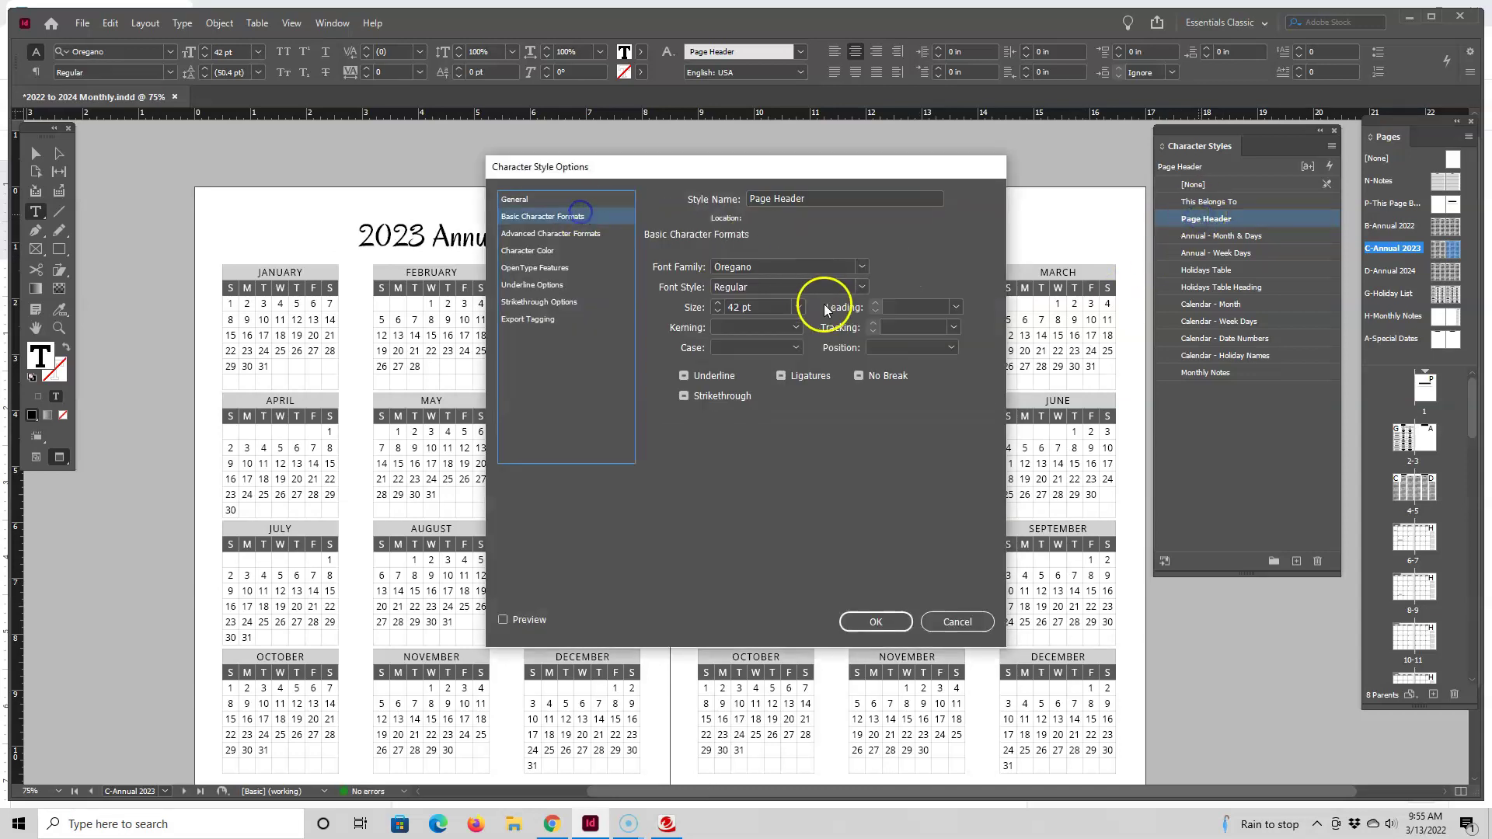
pyautogui.click(799, 306)
pyautogui.click(755, 497)
pyautogui.click(876, 621)
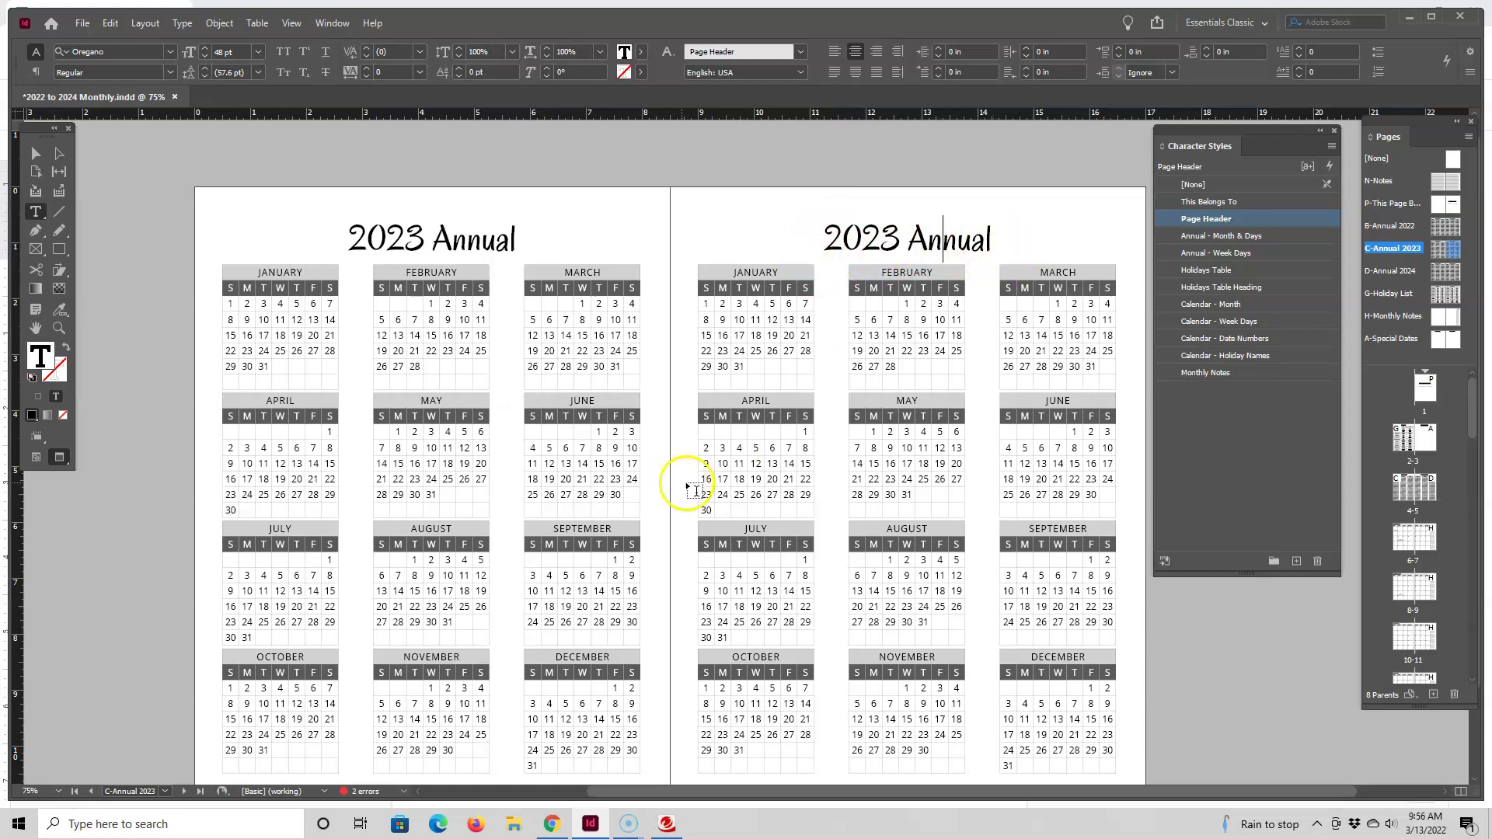
# Step: Locate the overset text frame error through the Preflight panel on the Notes headings
pyautogui.doubleClick(352, 791)
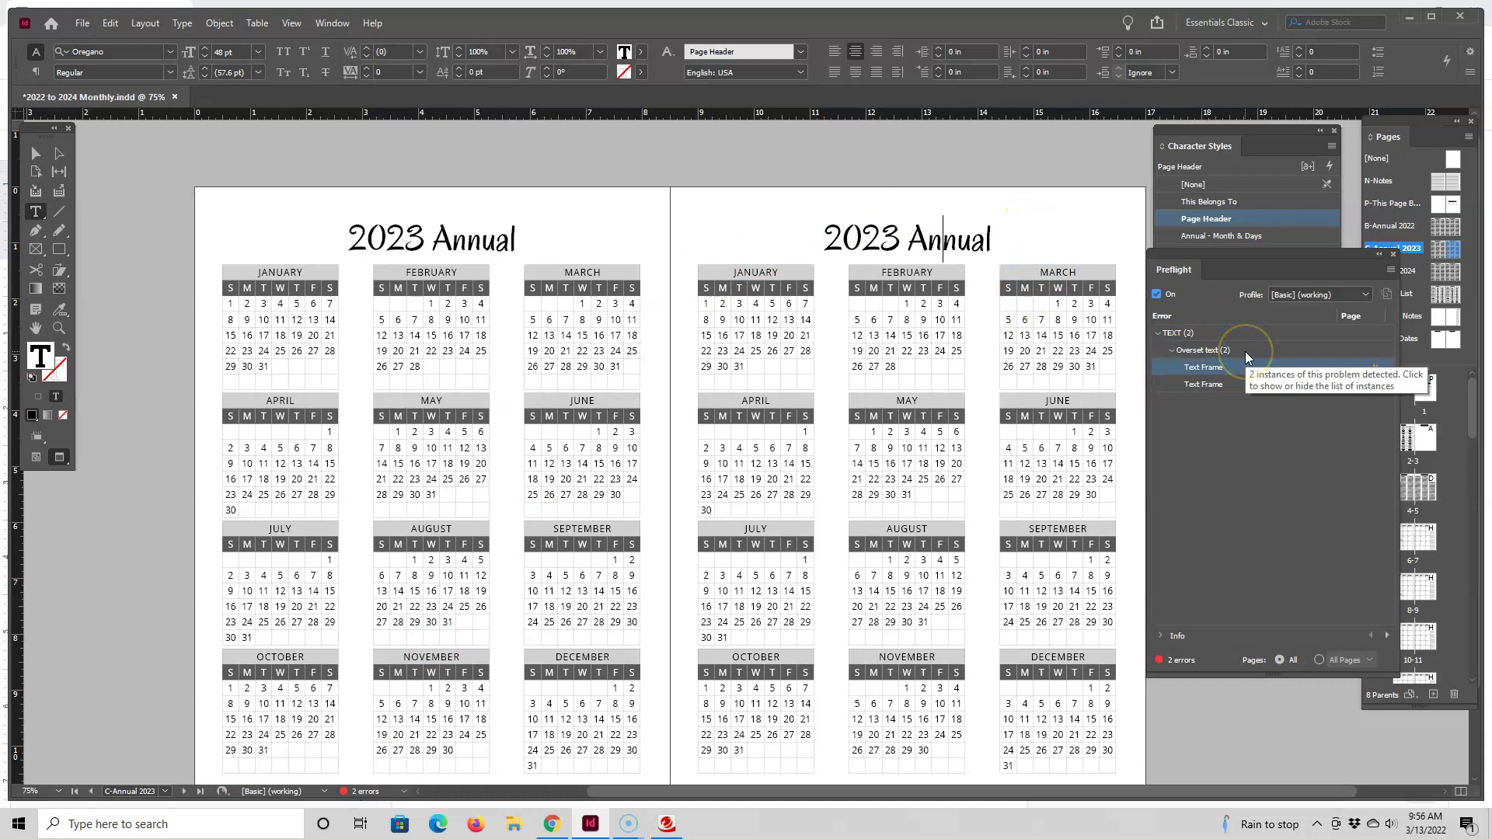
pyautogui.doubleClick(1210, 372)
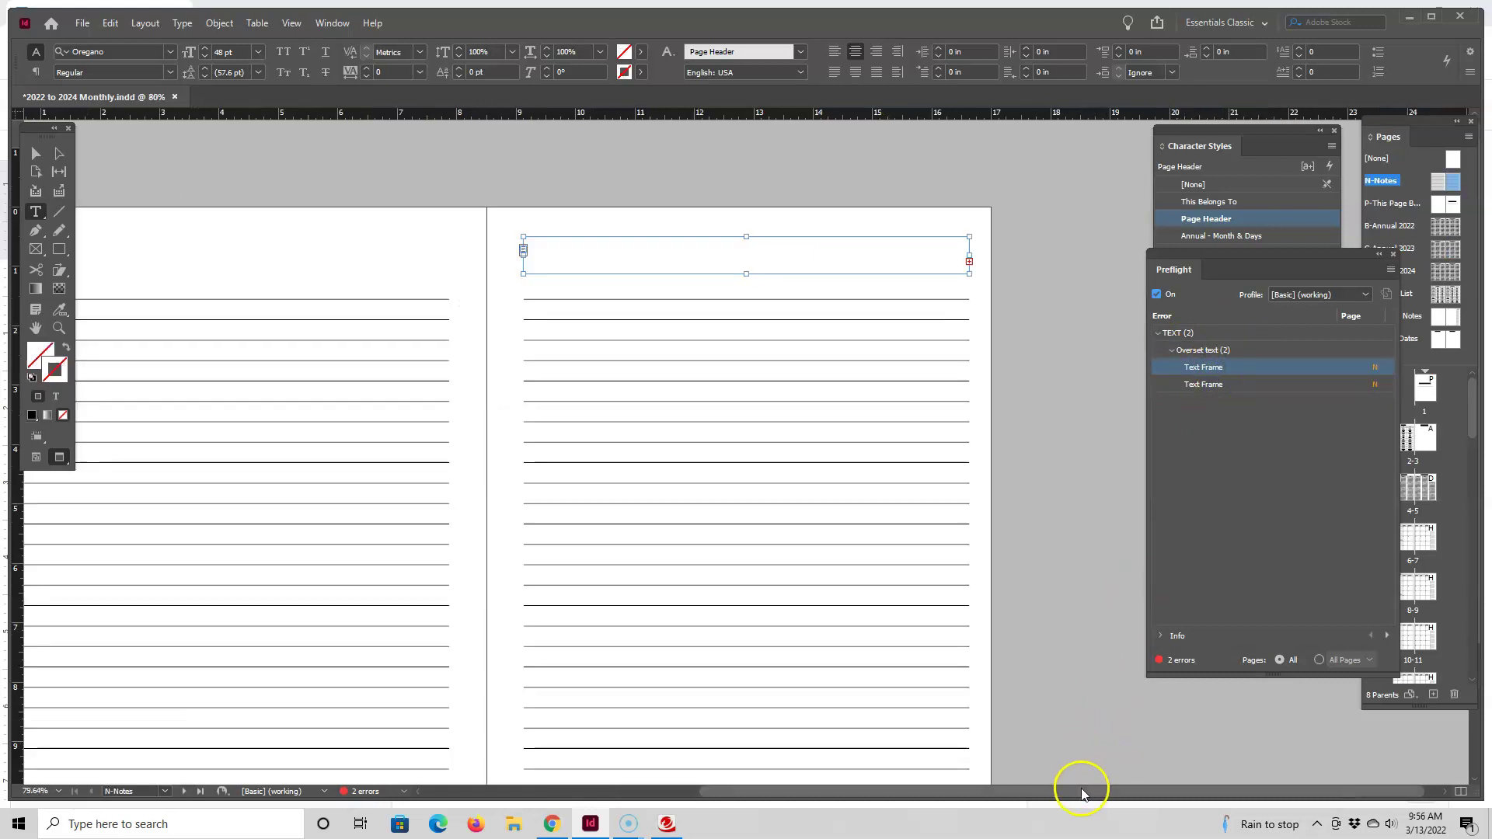
pyautogui.moveTo(1074, 791); pyautogui.dragTo(992, 791)
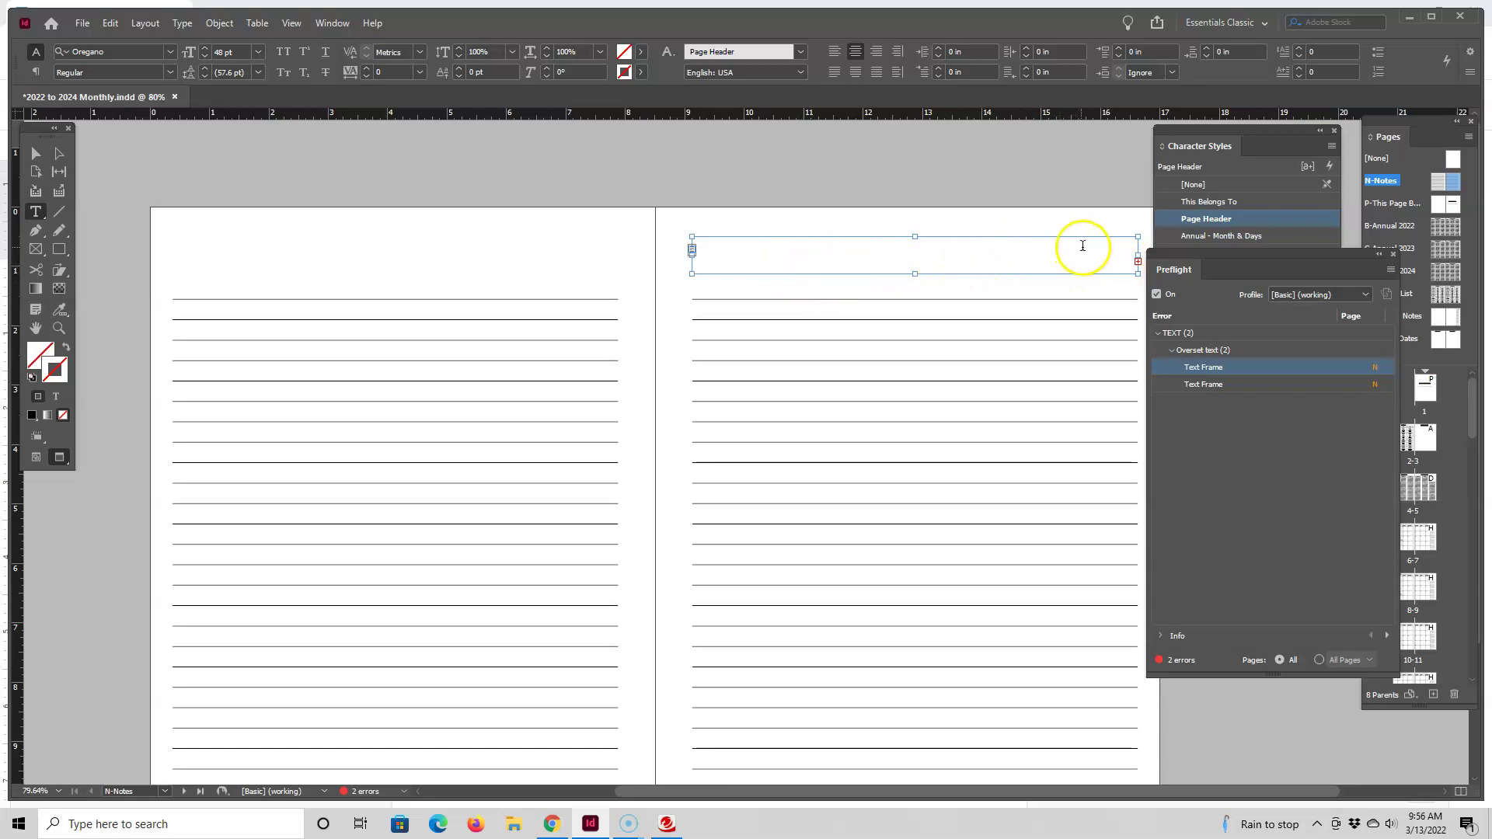
pyautogui.click(1391, 253)
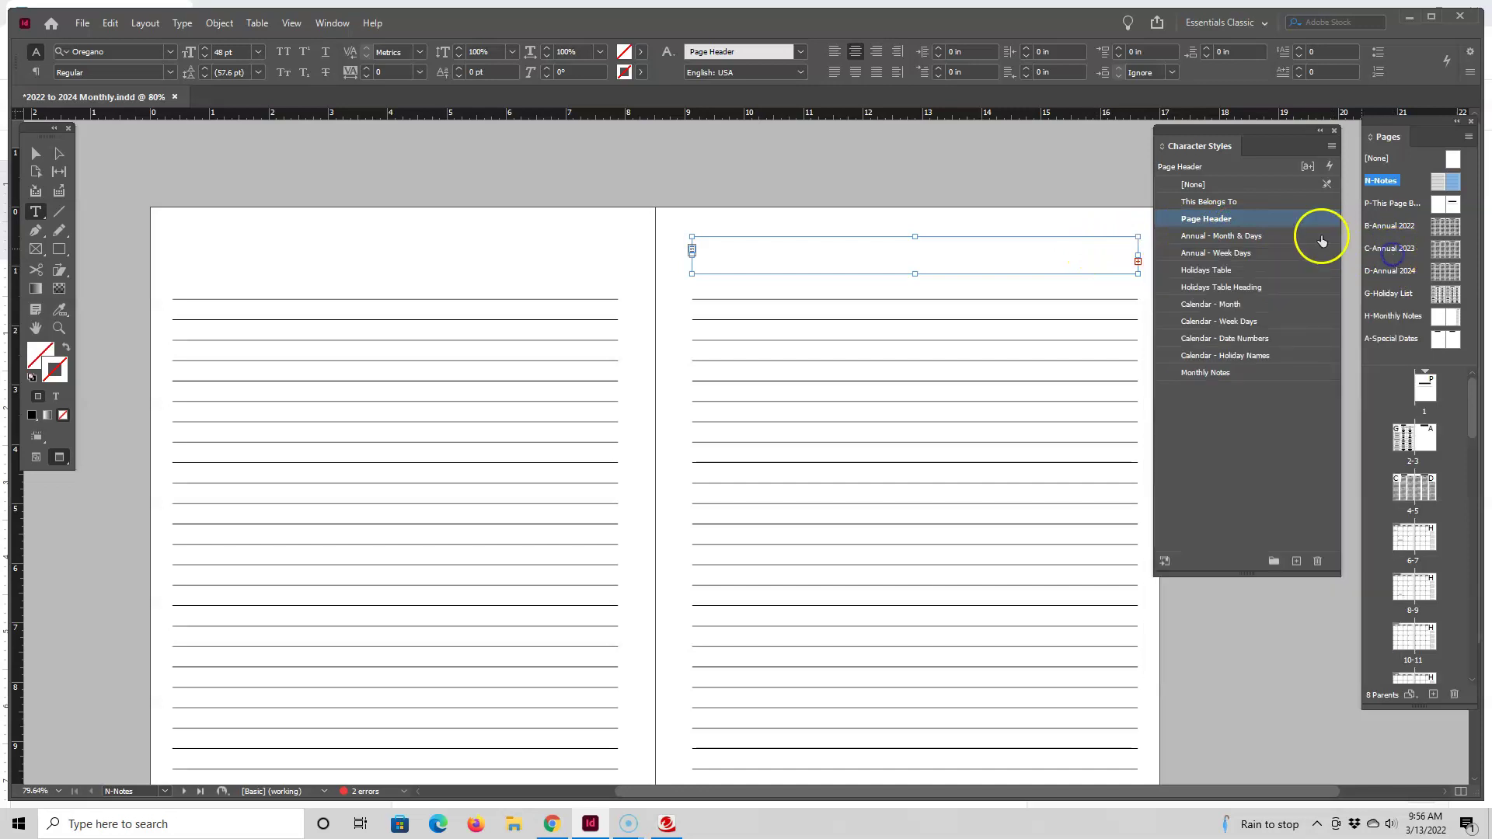
# Step: Reduce the Page Header character style's size to 46 pt
pyautogui.doubleClick(1206, 218)
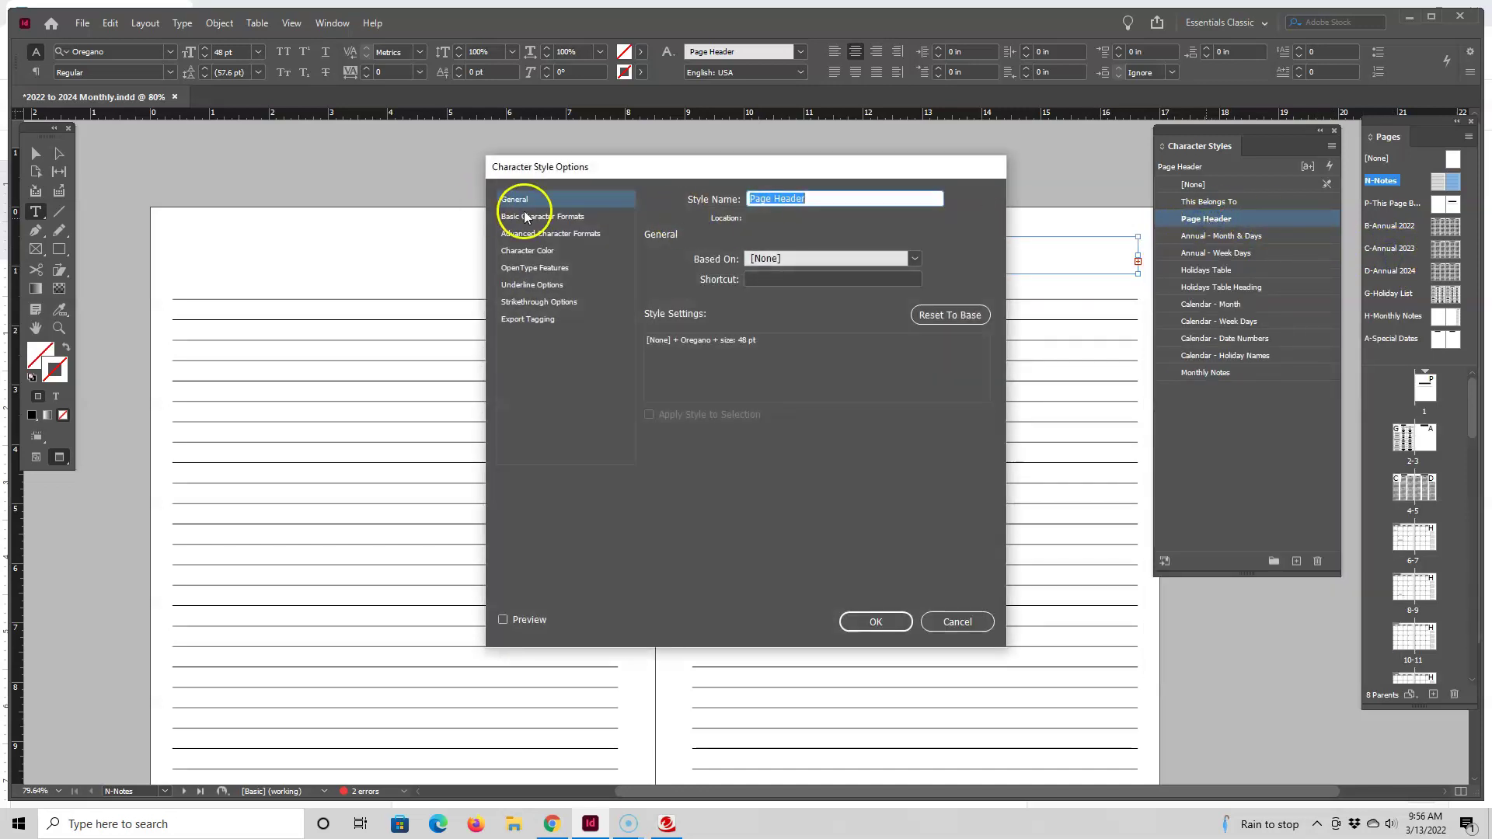
pyautogui.click(528, 216)
pyautogui.click(758, 306)
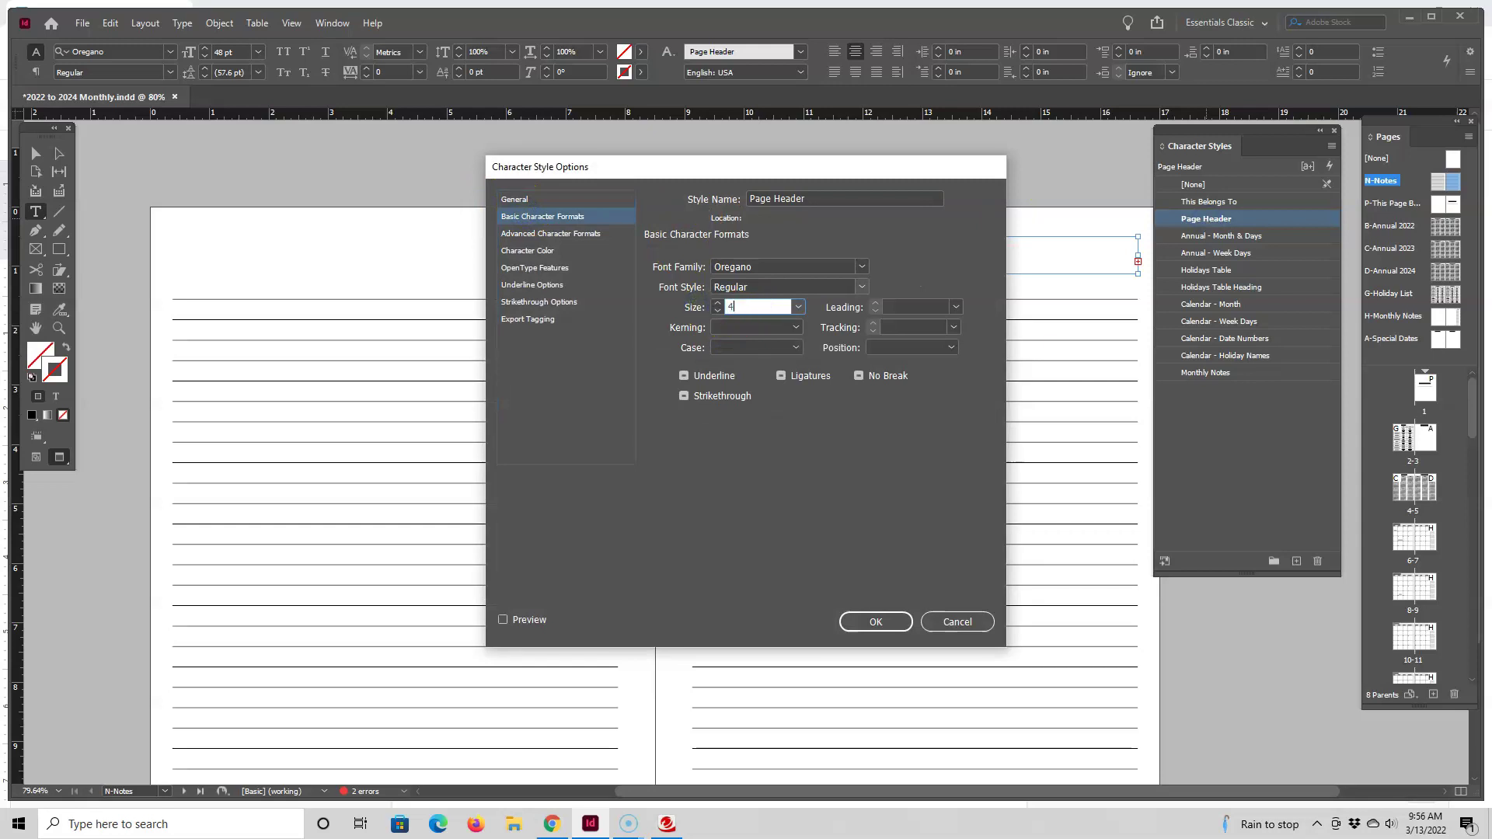
pyautogui.click(861, 622)
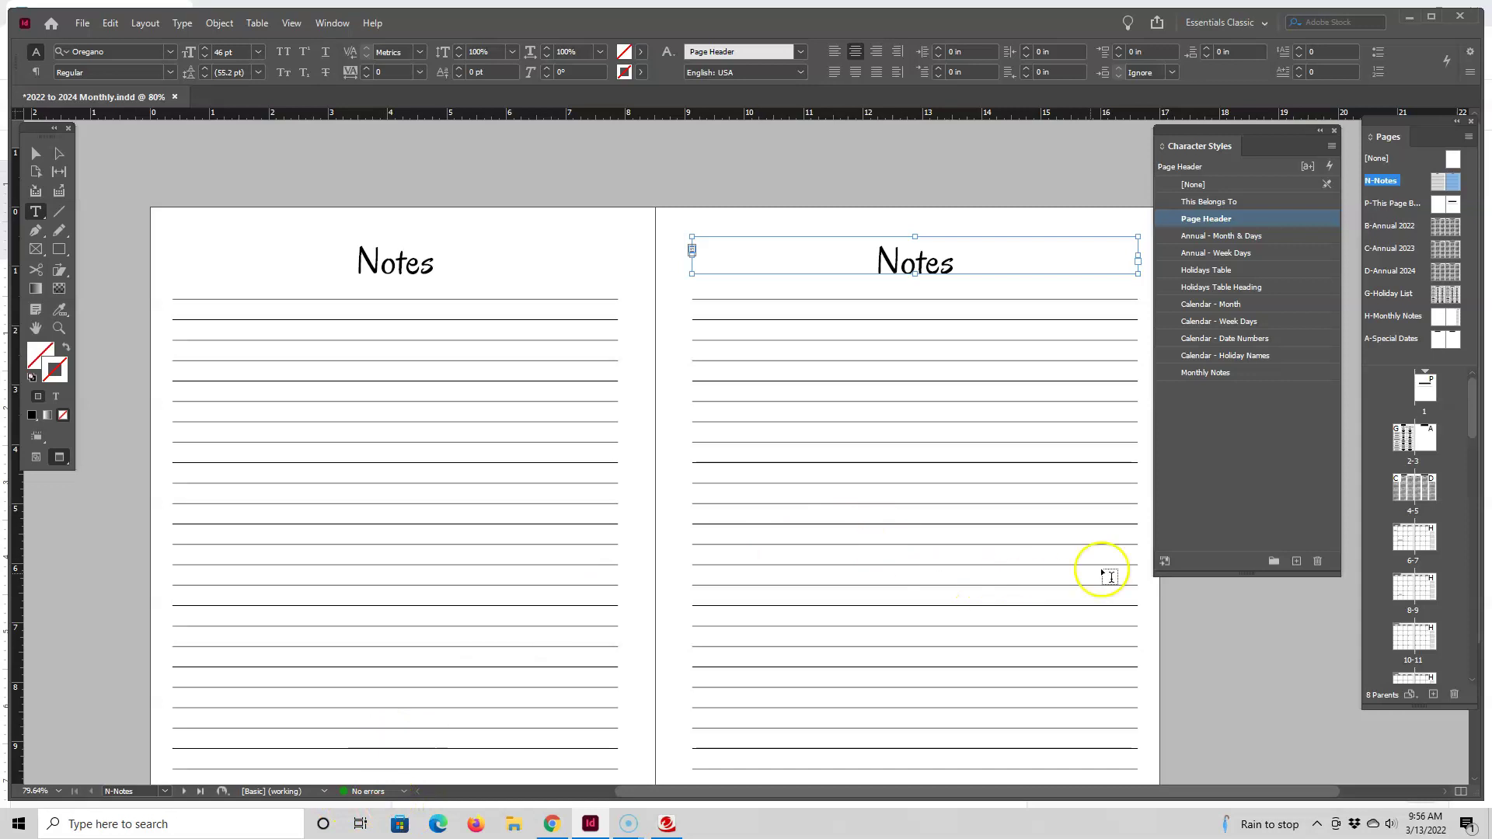
# Step: Return to the C-Annual 2023 parent spread from page 1
pyautogui.doubleClick(1425, 386)
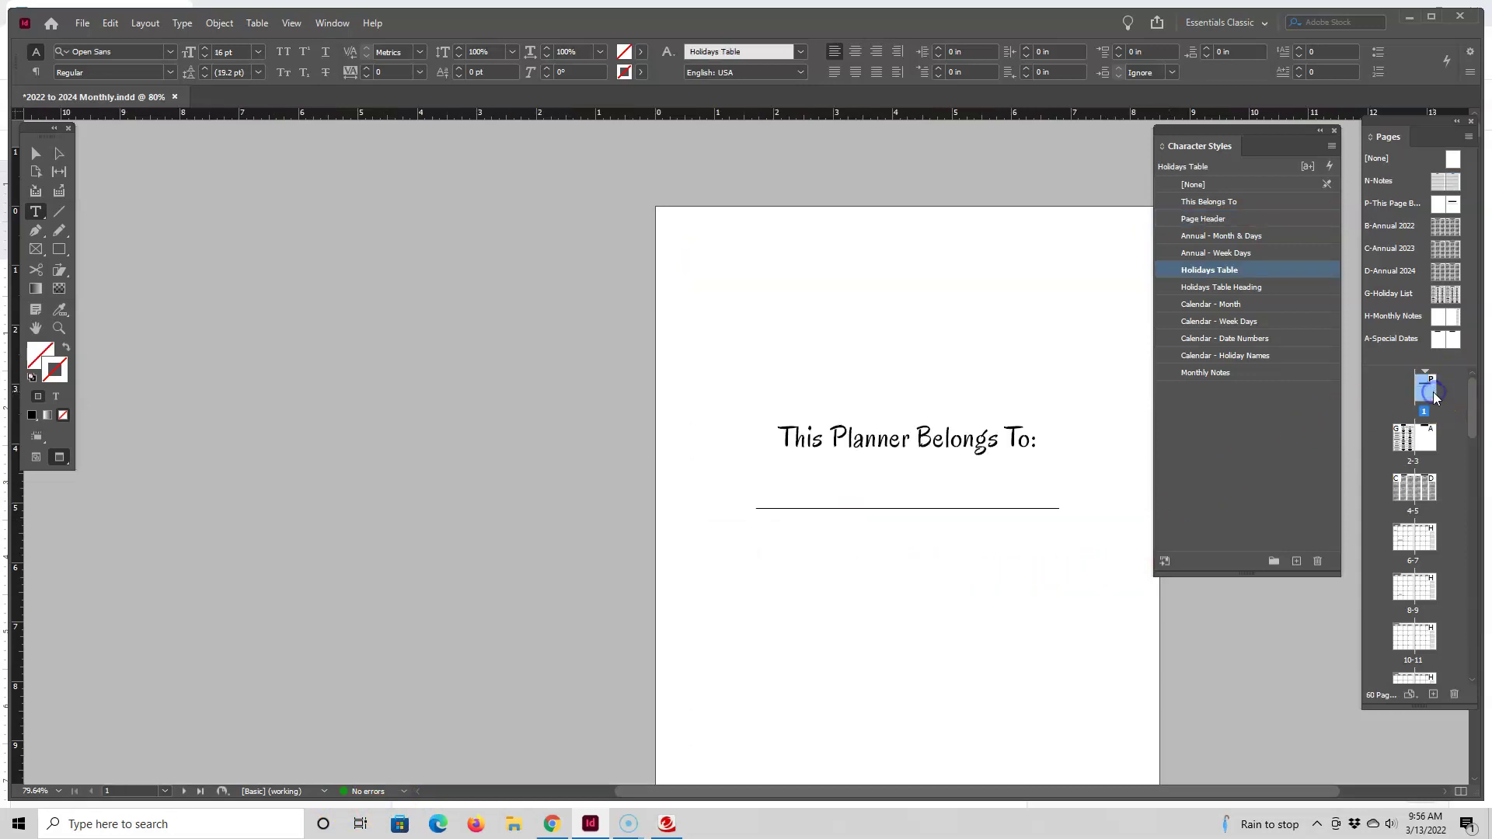
pyautogui.scroll(-10, 854, 457)
pyautogui.scroll(-12, 870, 460)
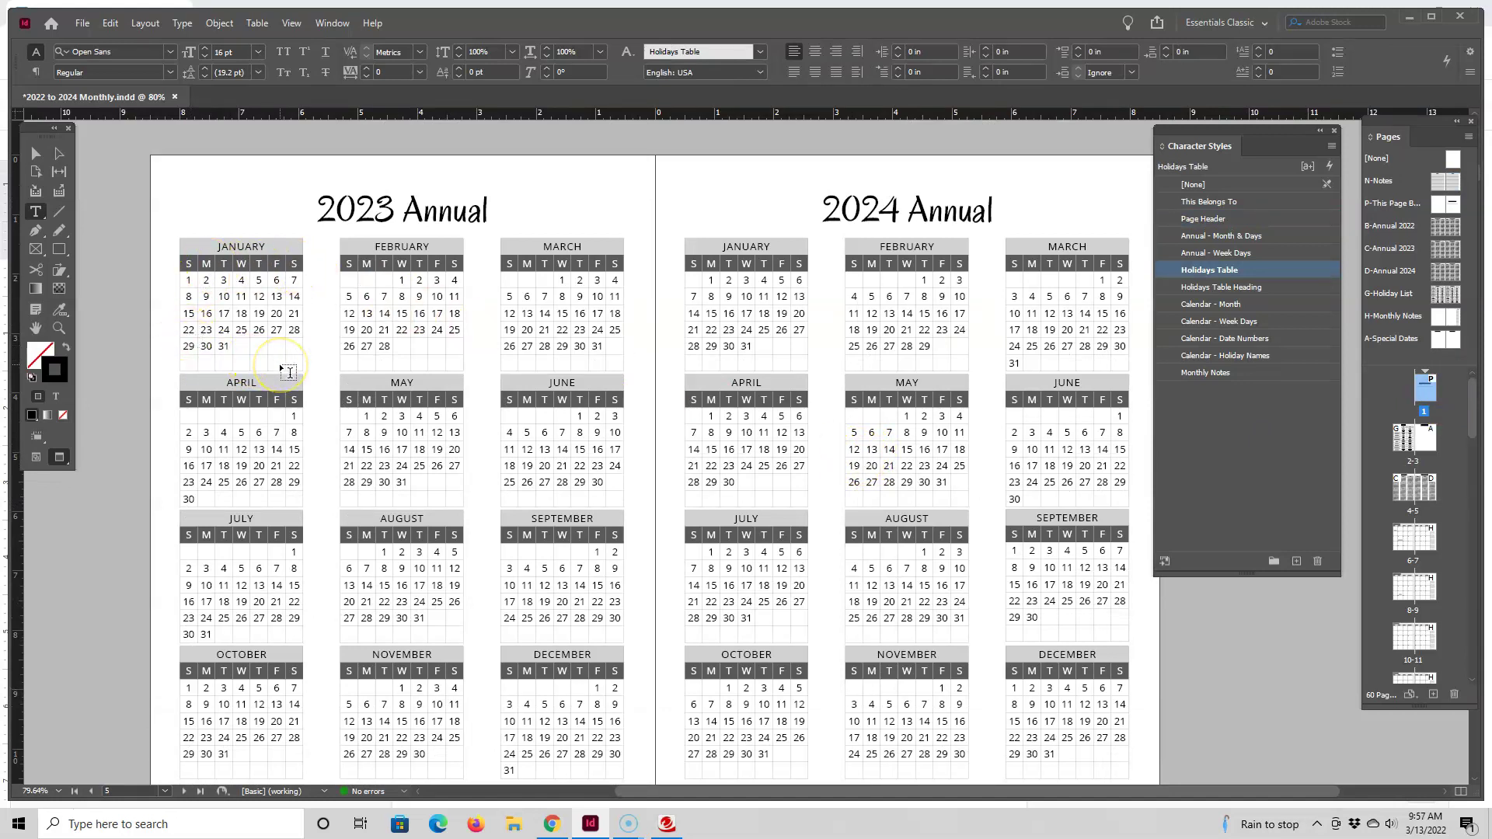
pyautogui.doubleClick(1446, 252)
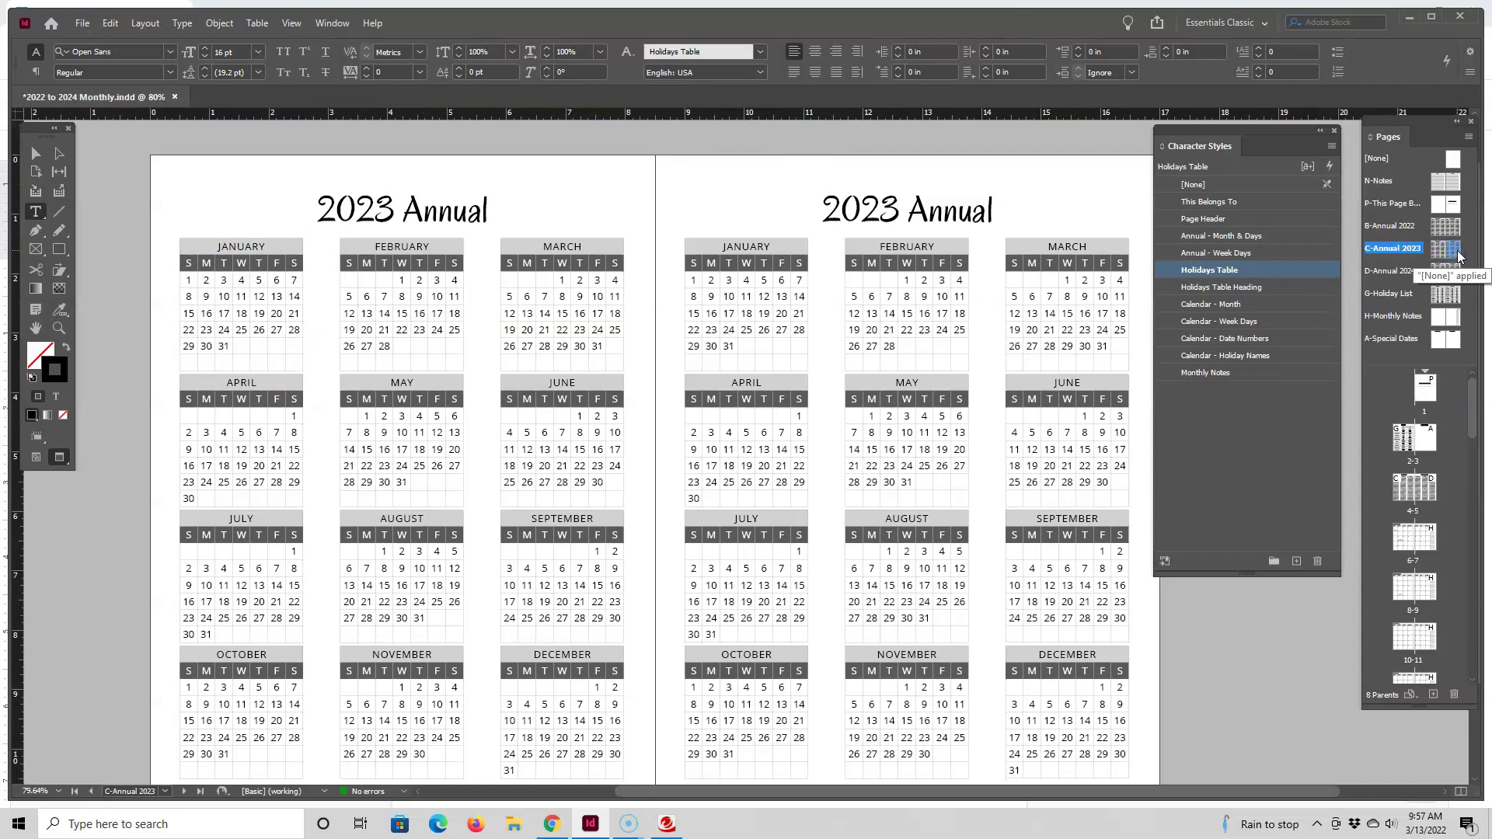
# Step: Zoom in on the spread and select all of January's date cells
pyautogui.click(291, 23)
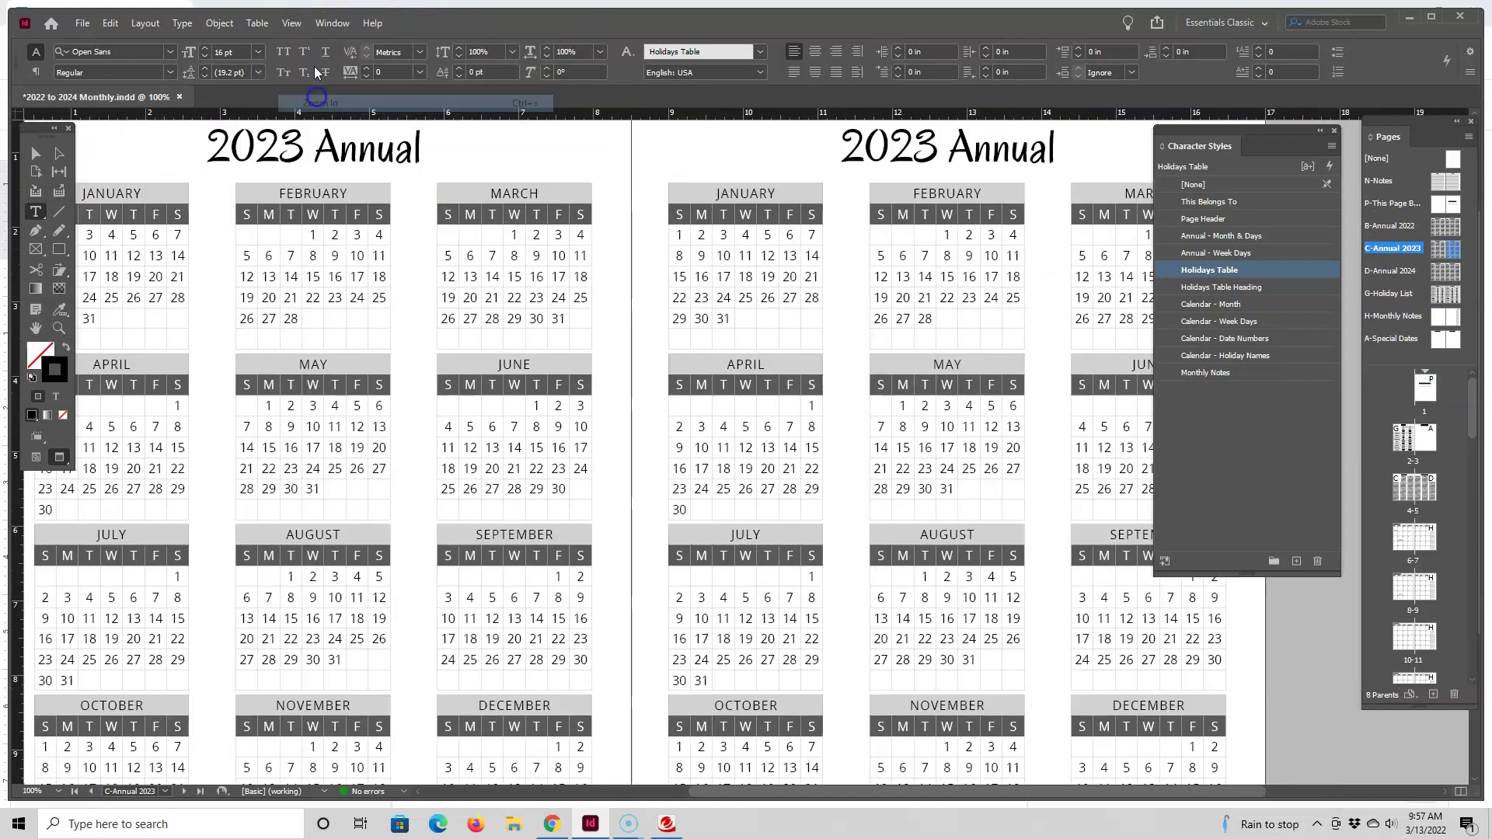
pyautogui.click(300, 25)
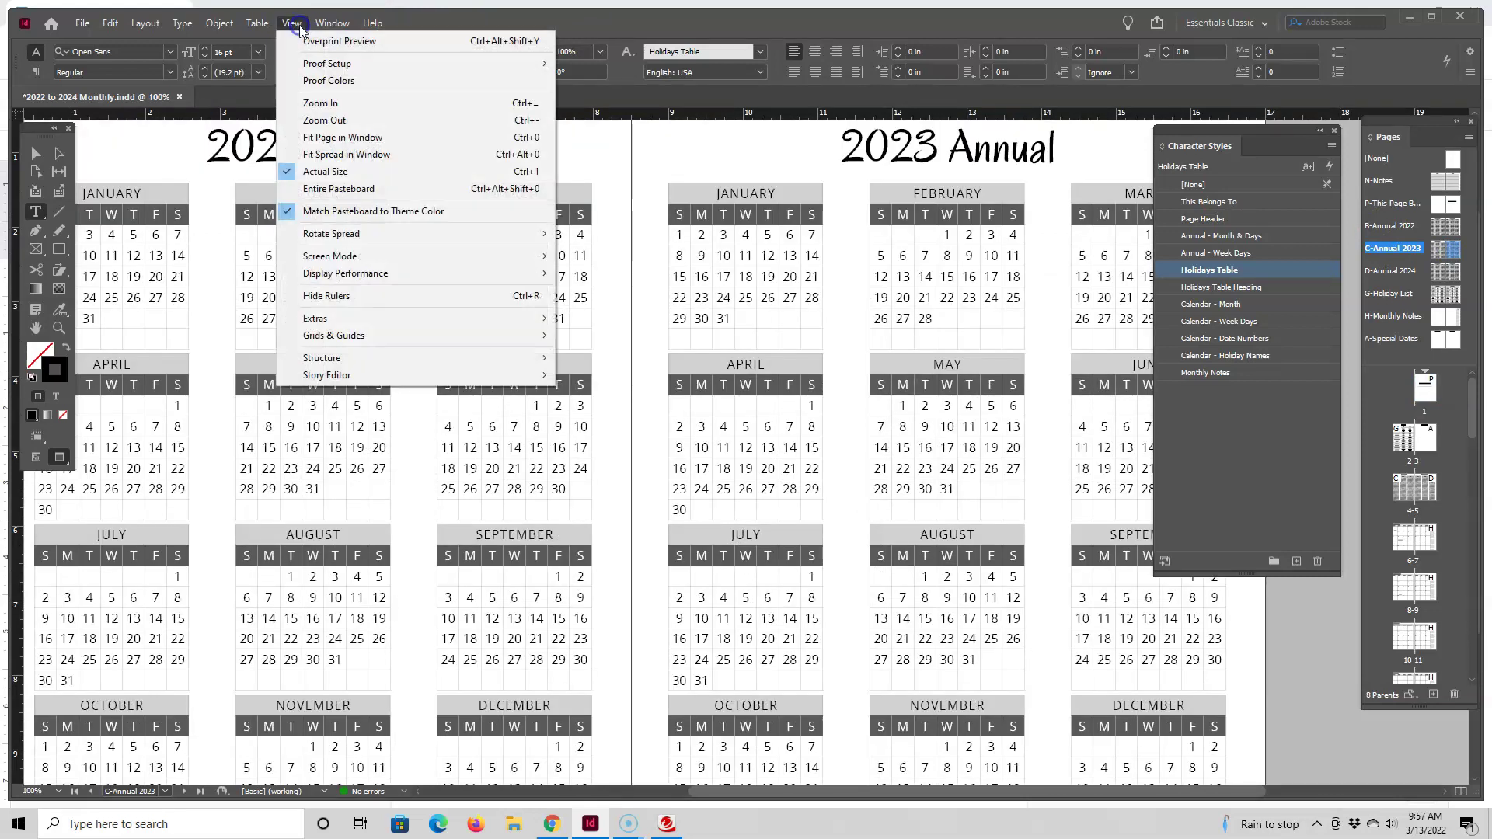
pyautogui.click(319, 103)
pyautogui.scroll(2, 883, 207)
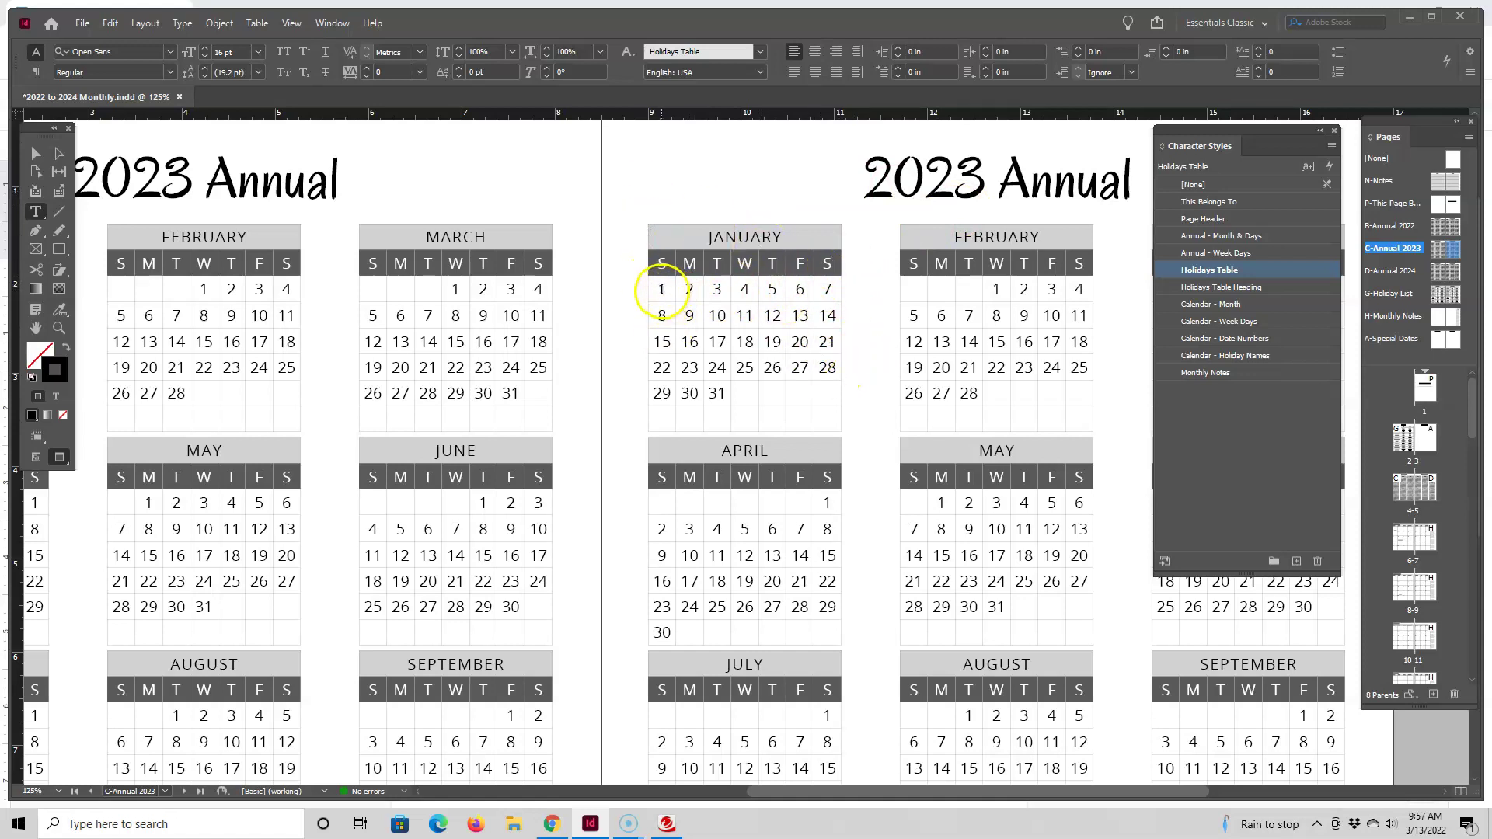
pyautogui.moveTo(661, 289); pyautogui.dragTo(822, 408)
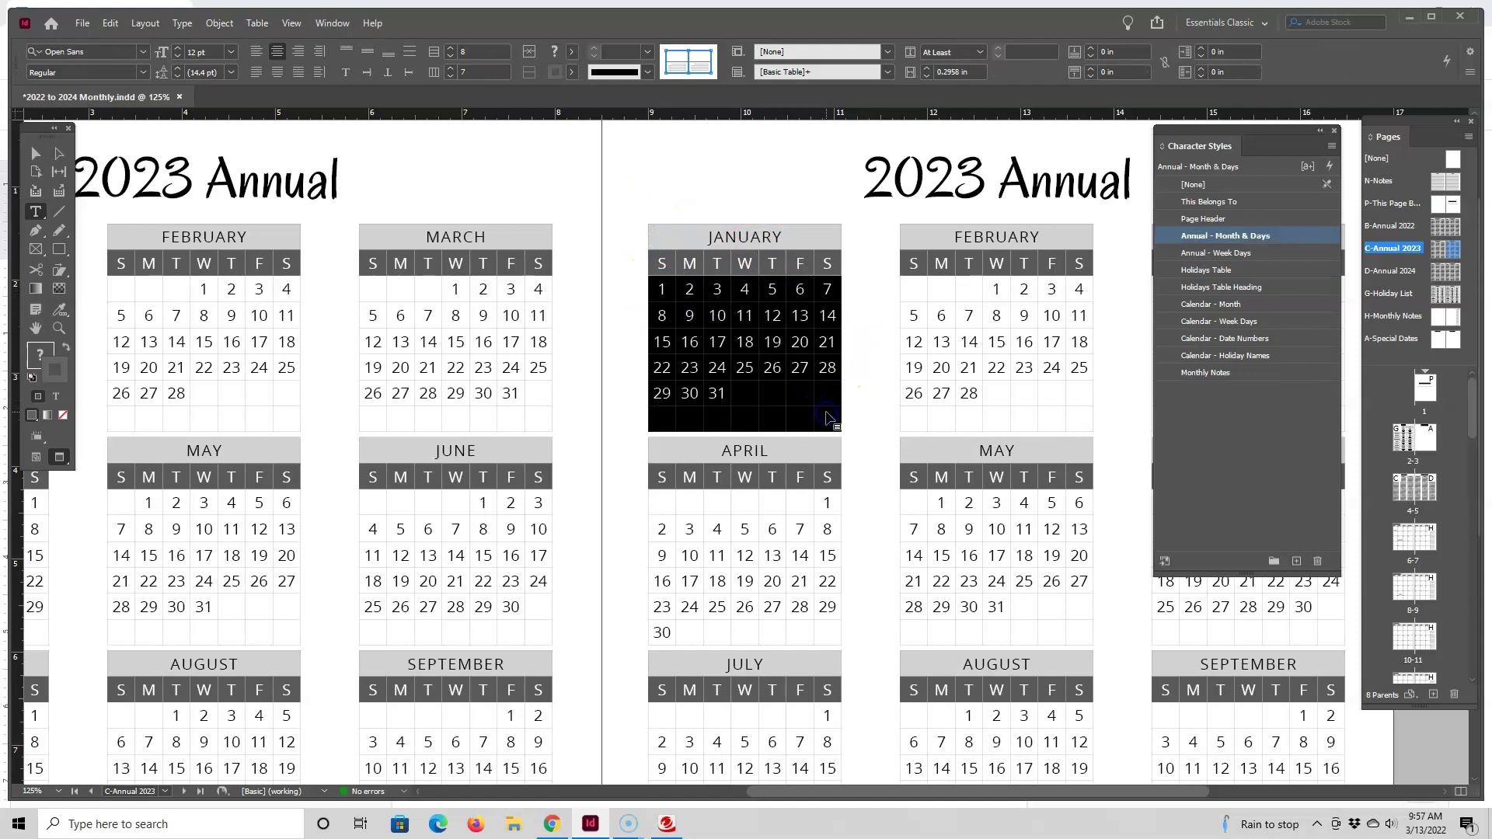
# Step: Set the selected January cells' stroke weight to 0 pt, then deselect
pyautogui.click(648, 52)
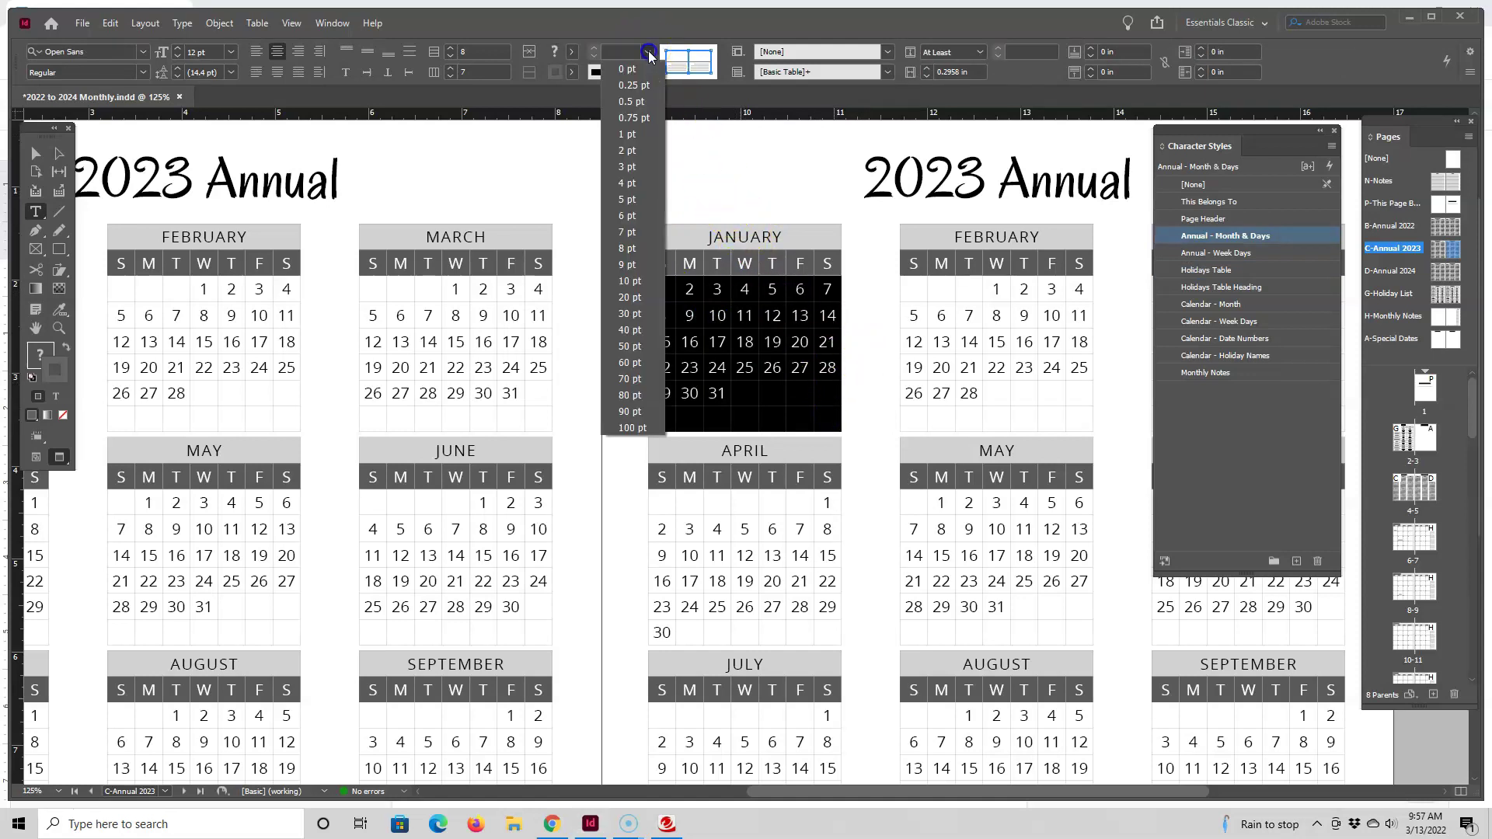
pyautogui.click(631, 70)
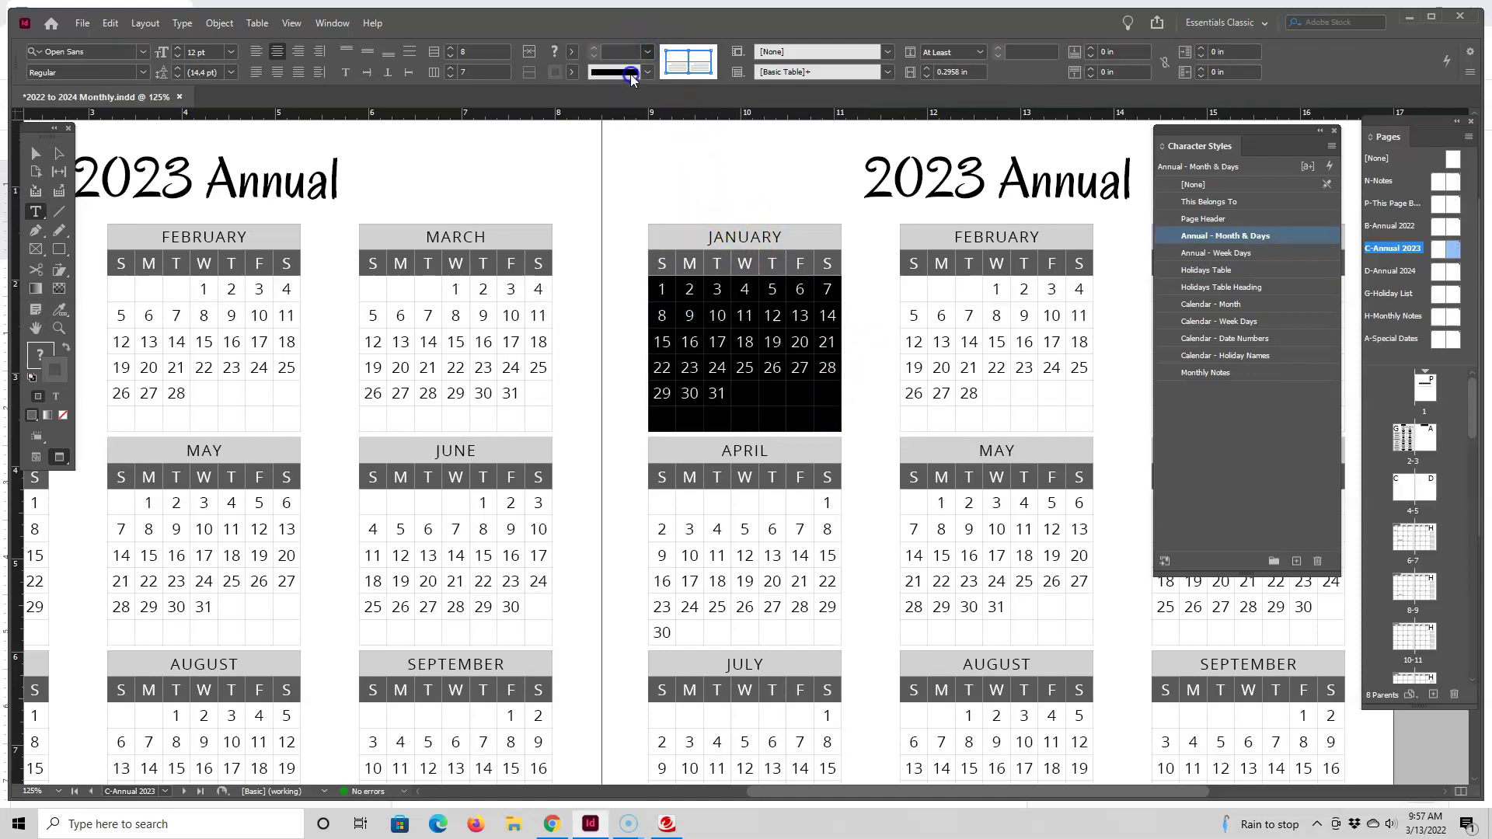
pyautogui.click(35, 153)
pyautogui.click(620, 191)
pyautogui.click(911, 169)
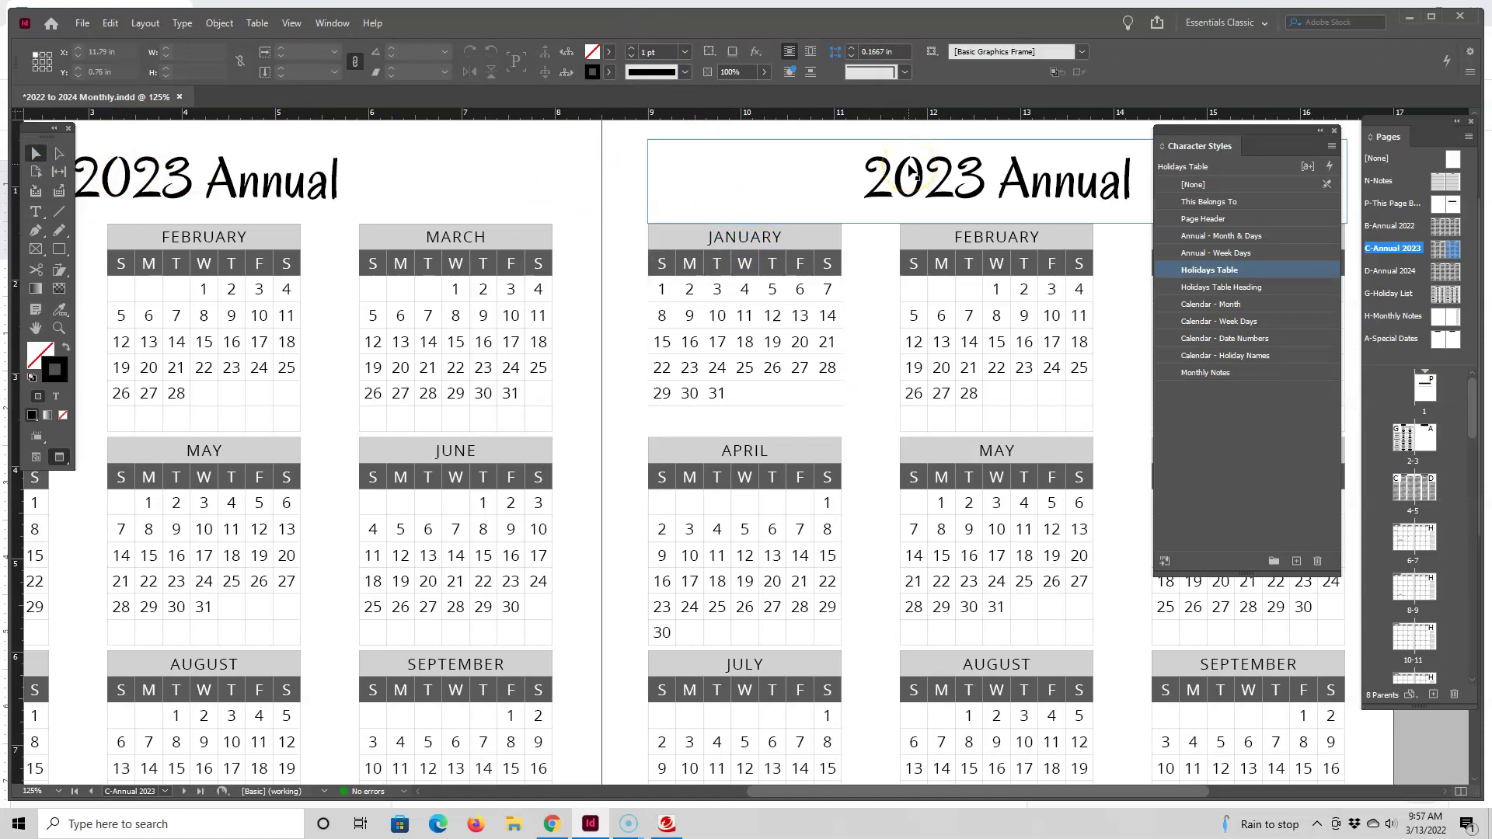
pyautogui.click(884, 247)
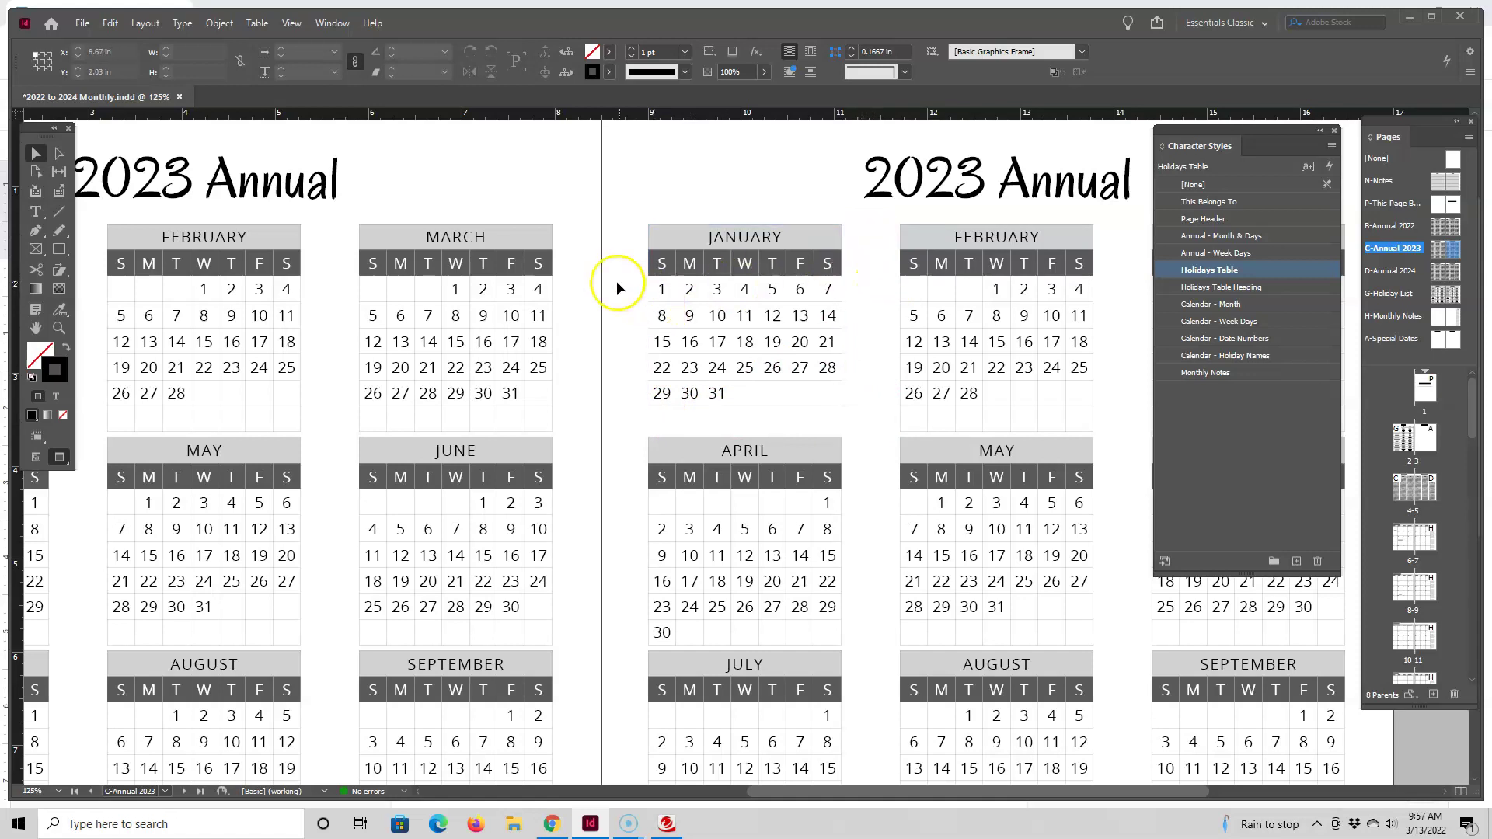
# Step: Reselect January's date cells and remove their inner grid lines with a 0 pt stroke
pyautogui.doubleClick(657, 291)
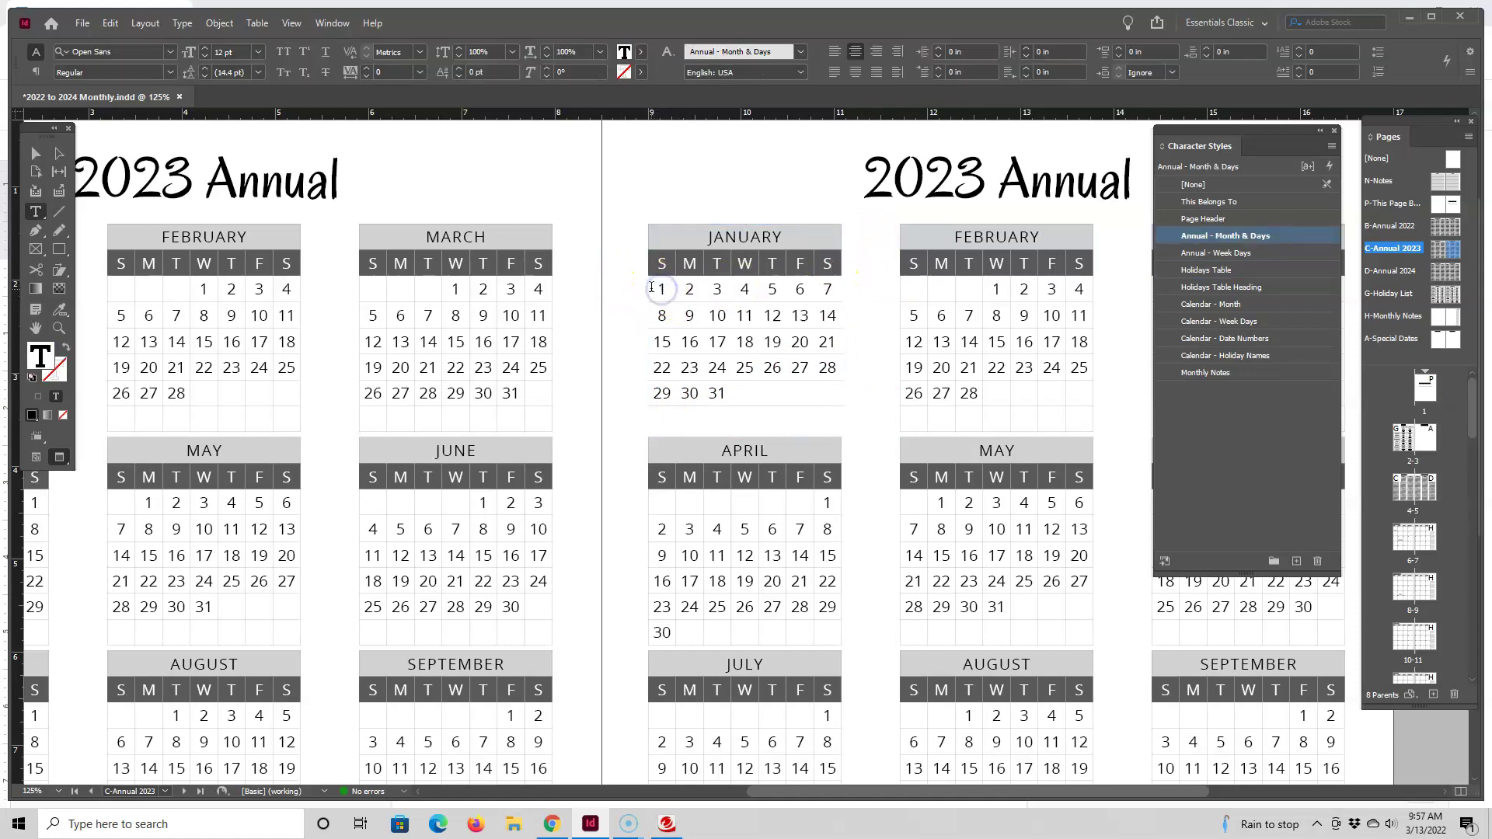
pyautogui.moveTo(651, 291); pyautogui.dragTo(833, 413)
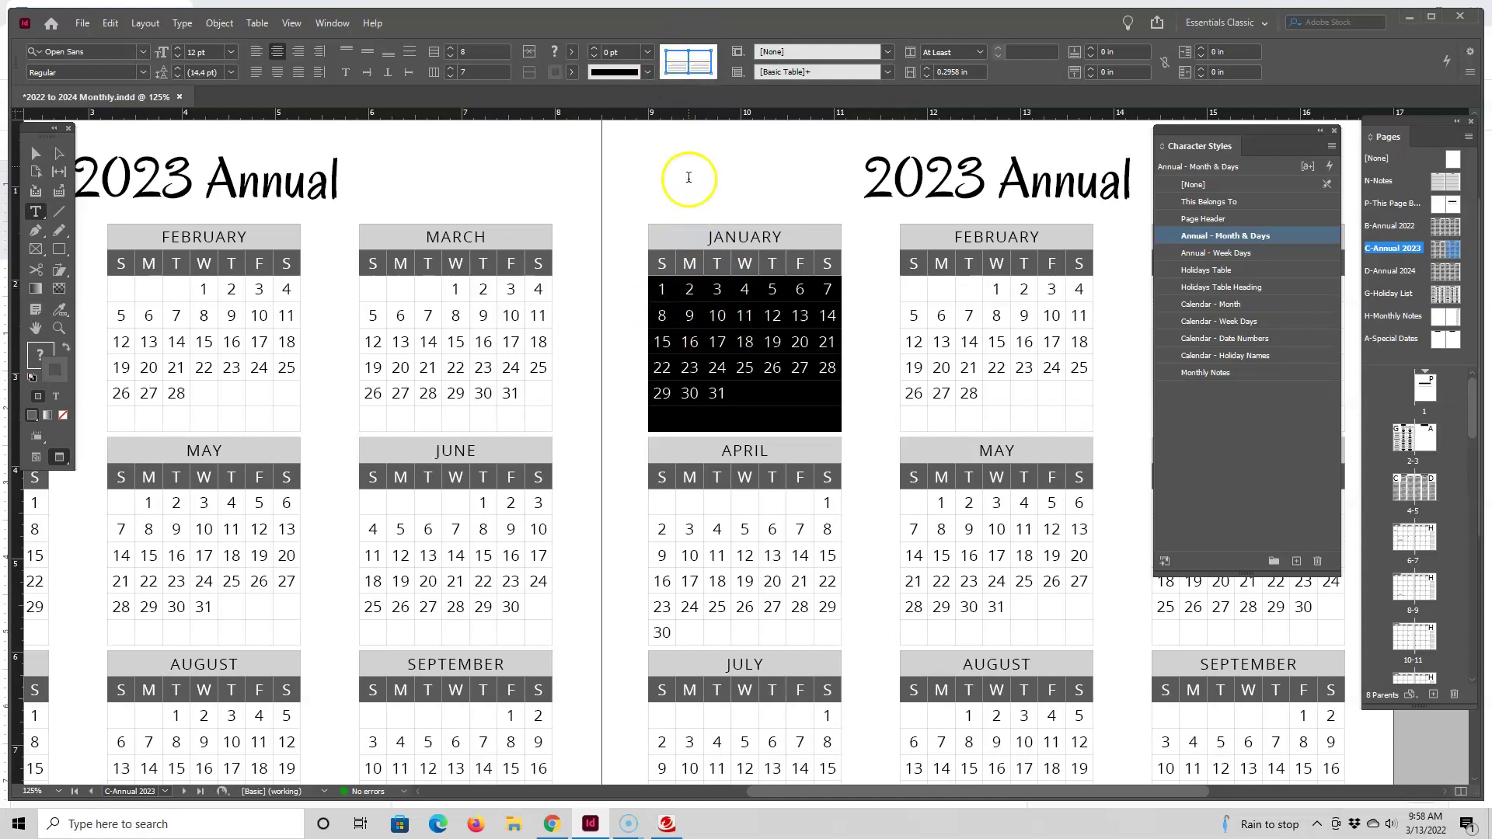
pyautogui.click(678, 70)
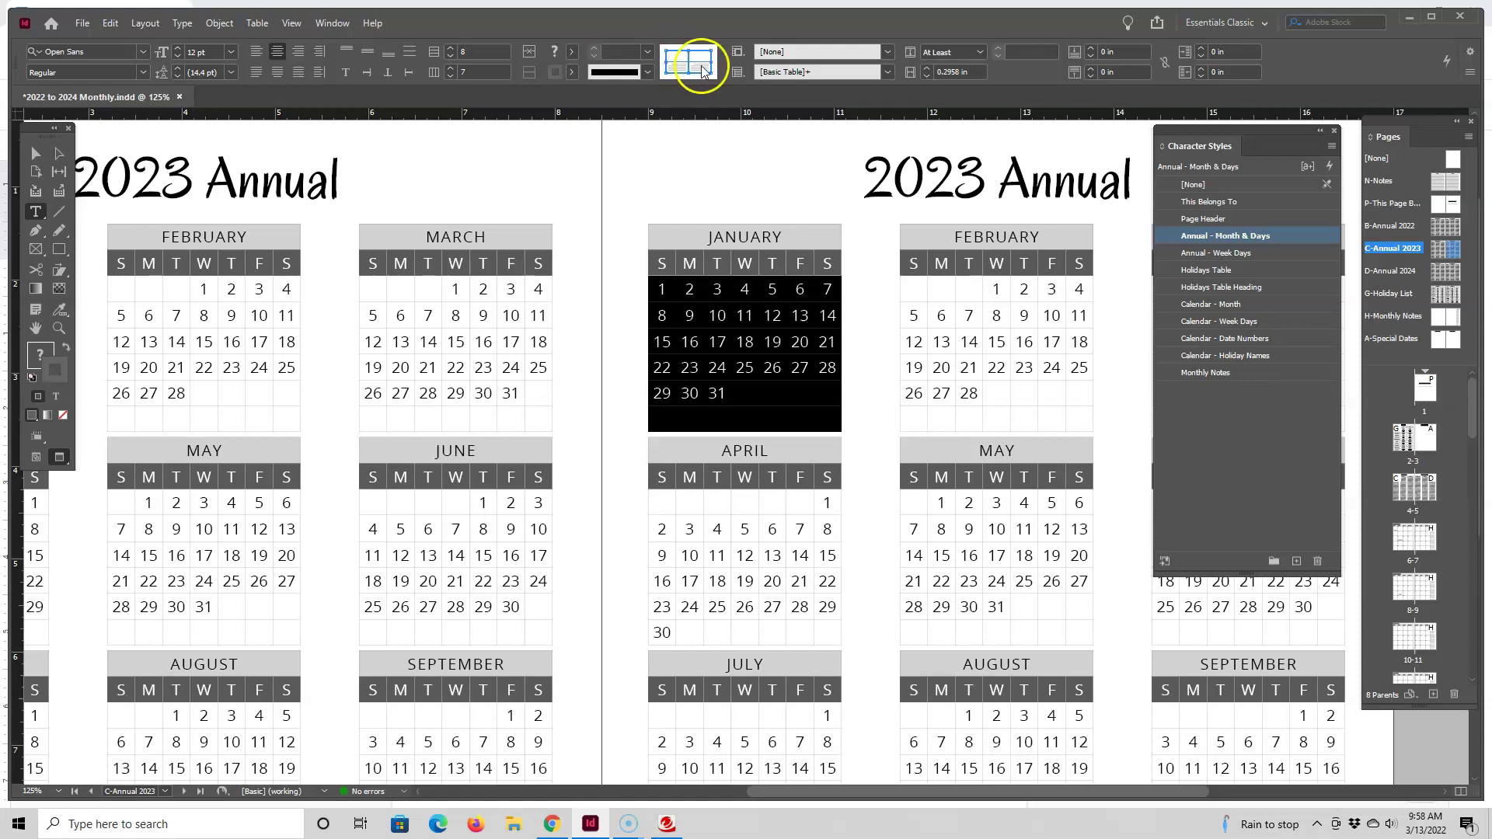
pyautogui.click(647, 51)
pyautogui.click(629, 73)
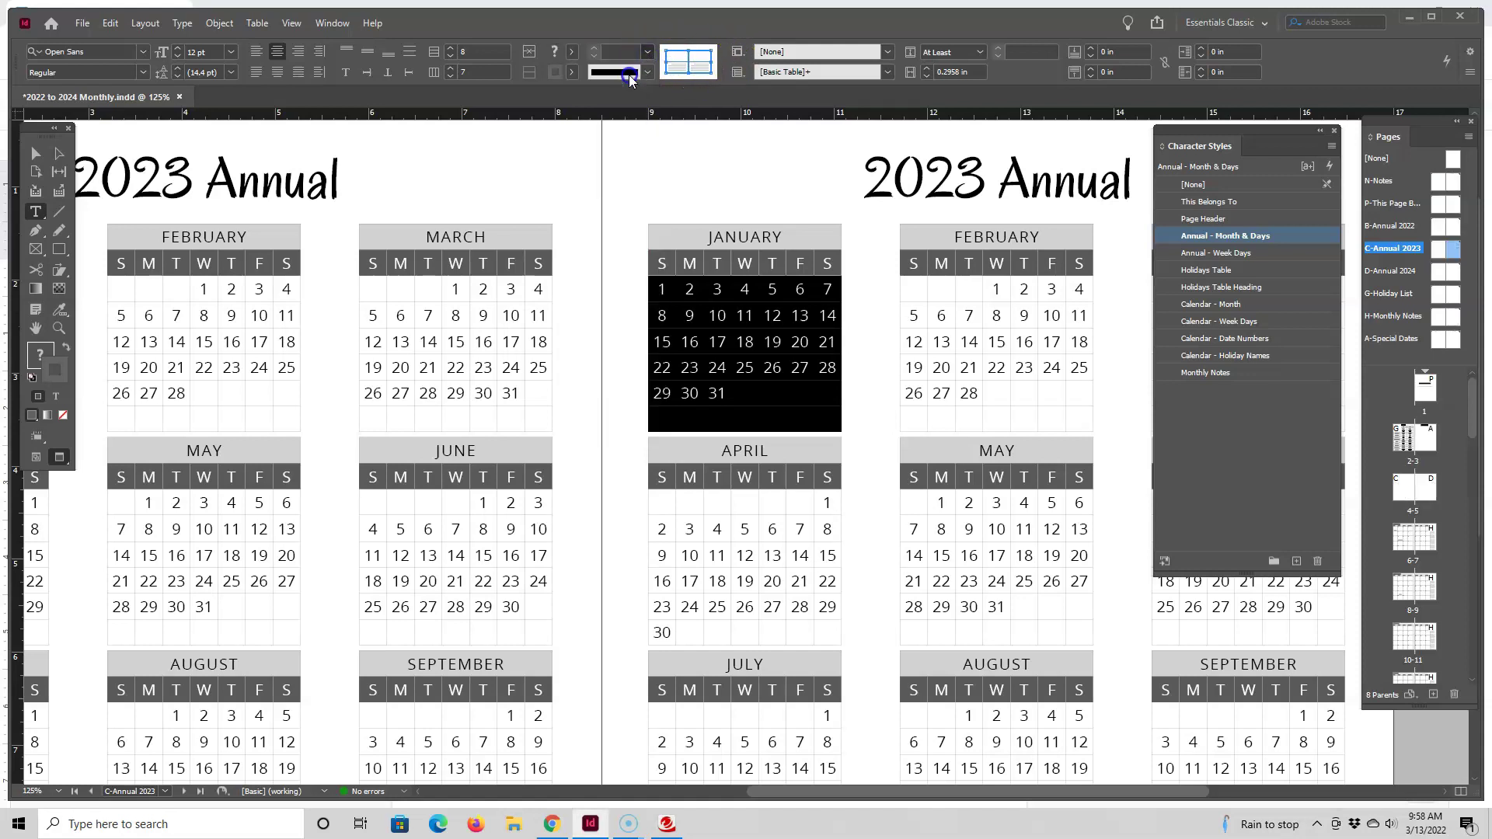
pyautogui.click(33, 155)
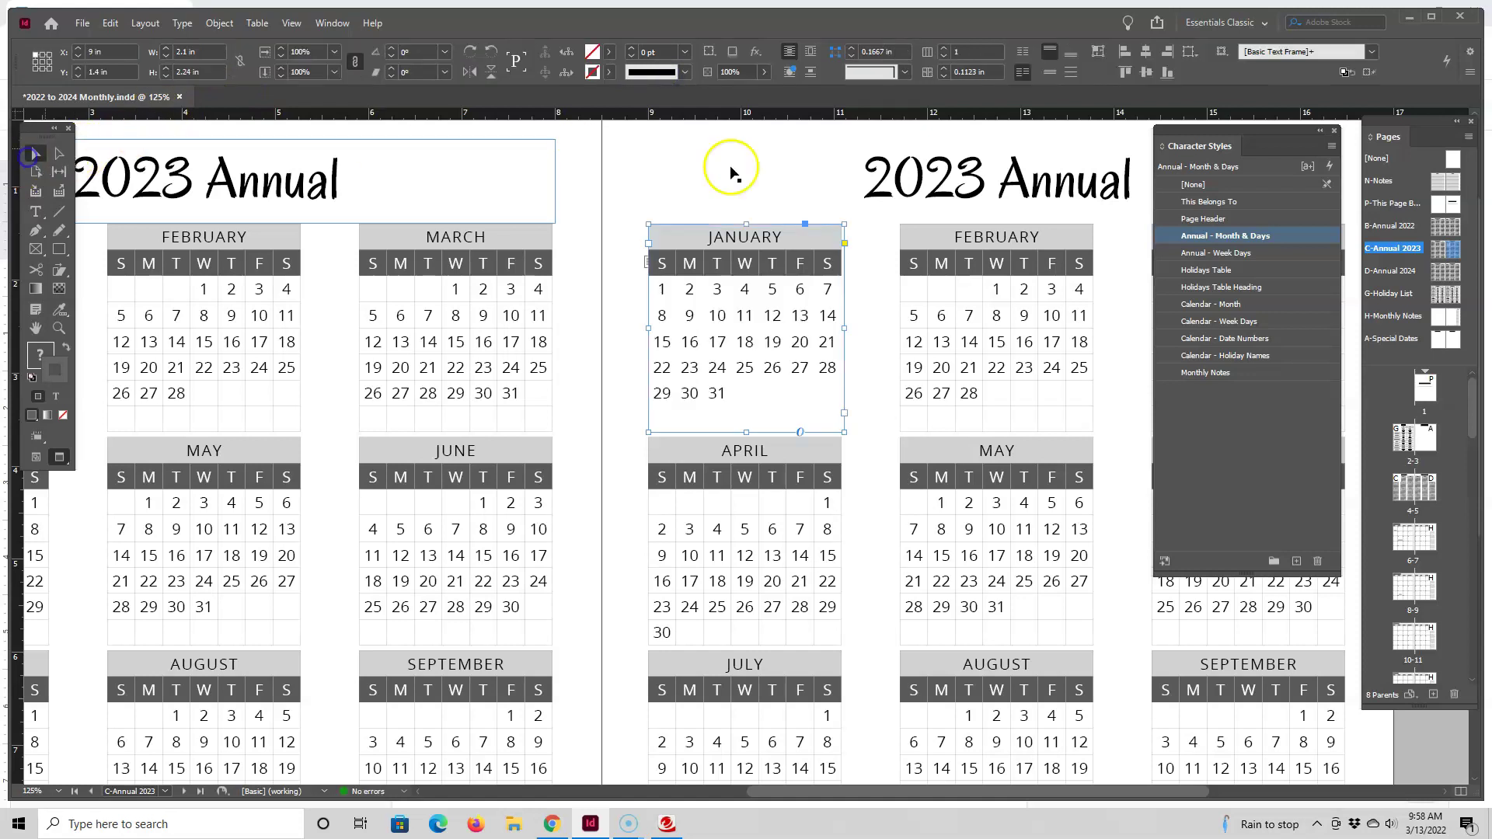
pyautogui.click(878, 271)
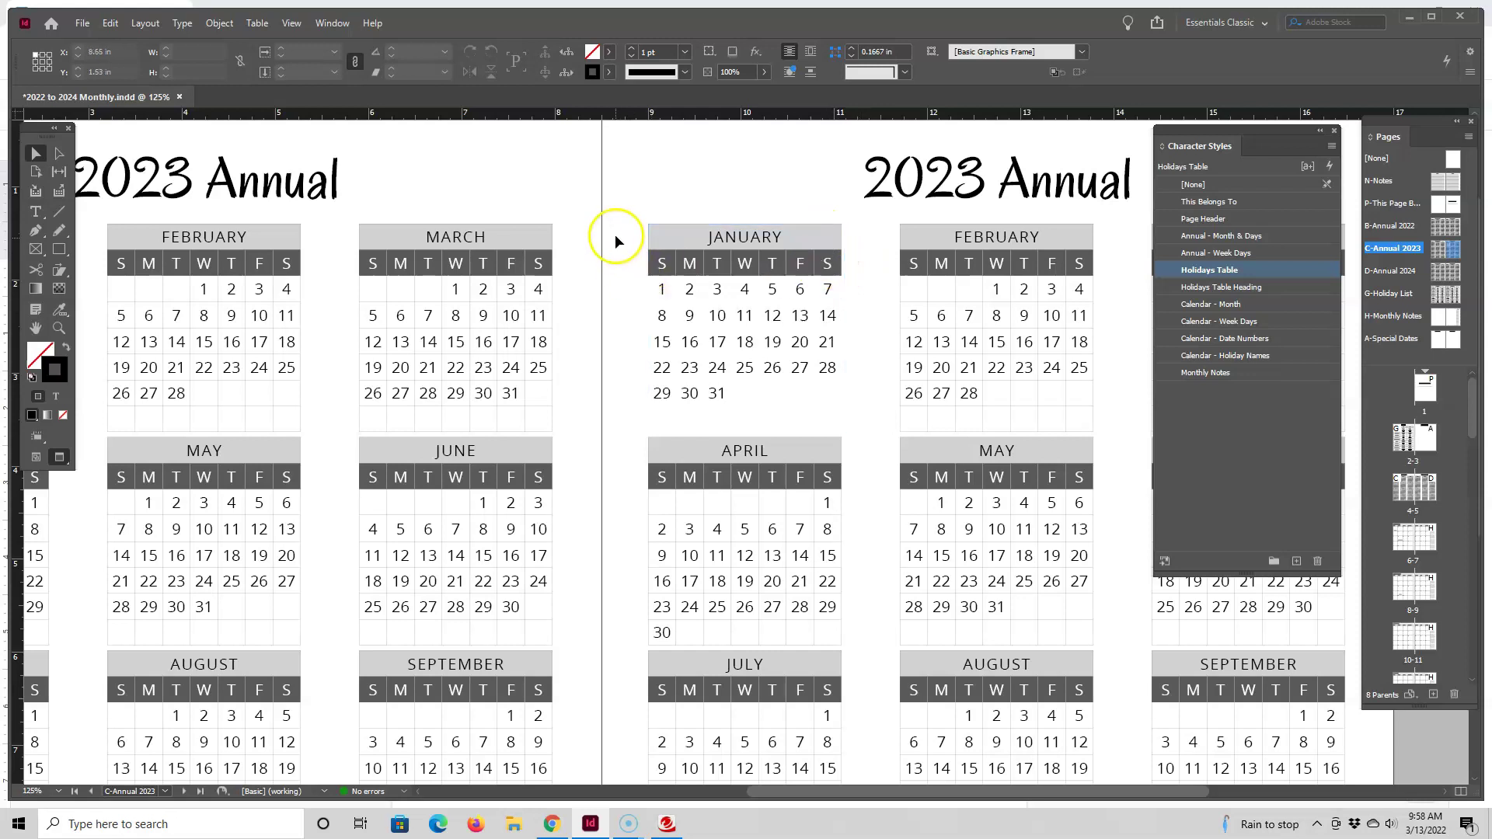
# Step: Fill all seven cells of January's weekday row with [Paper] white, then deselect the frame
pyautogui.doubleClick(658, 268)
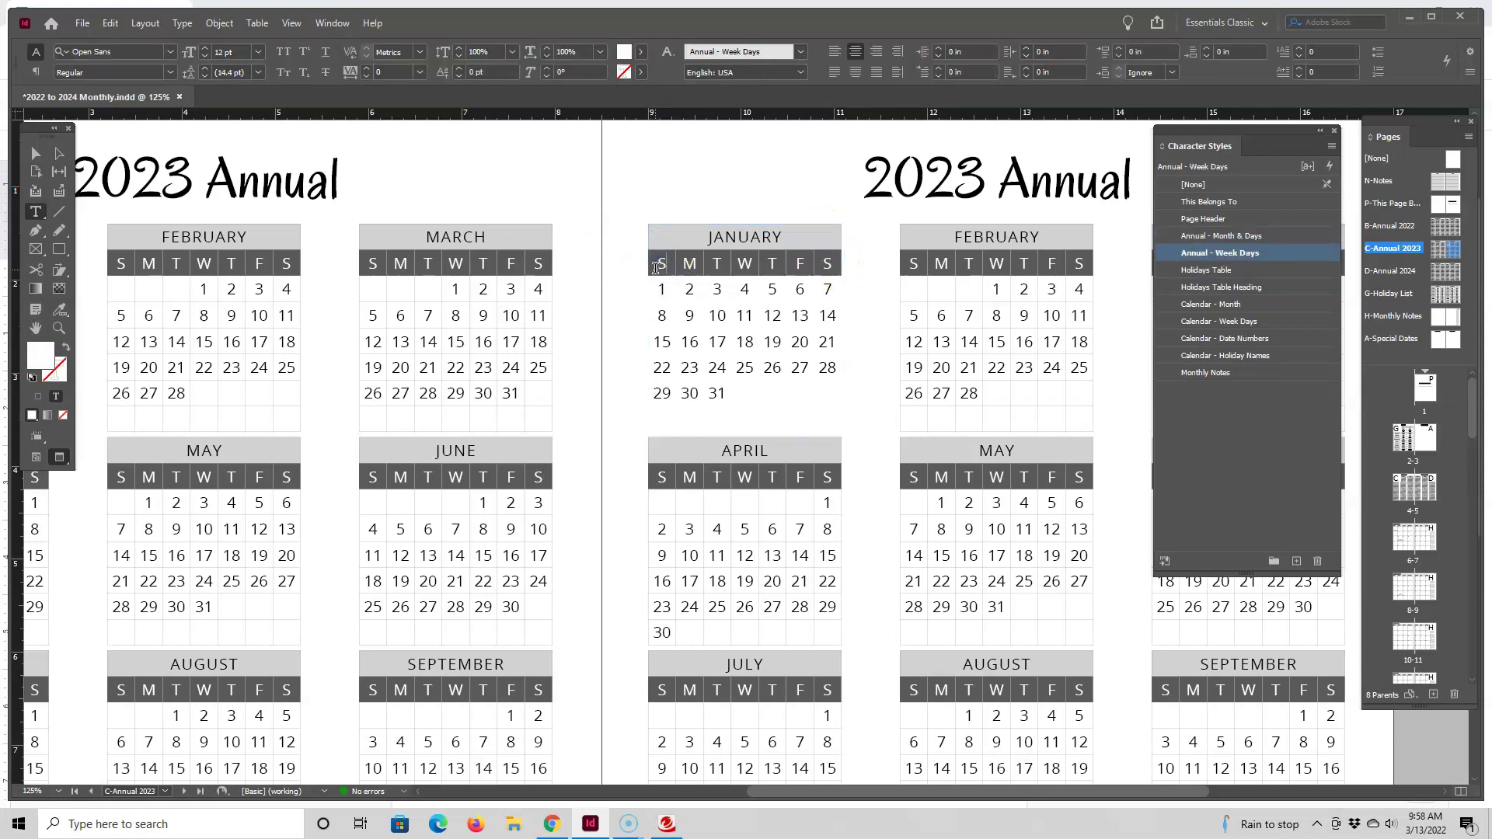
pyautogui.moveTo(657, 268); pyautogui.dragTo(837, 269)
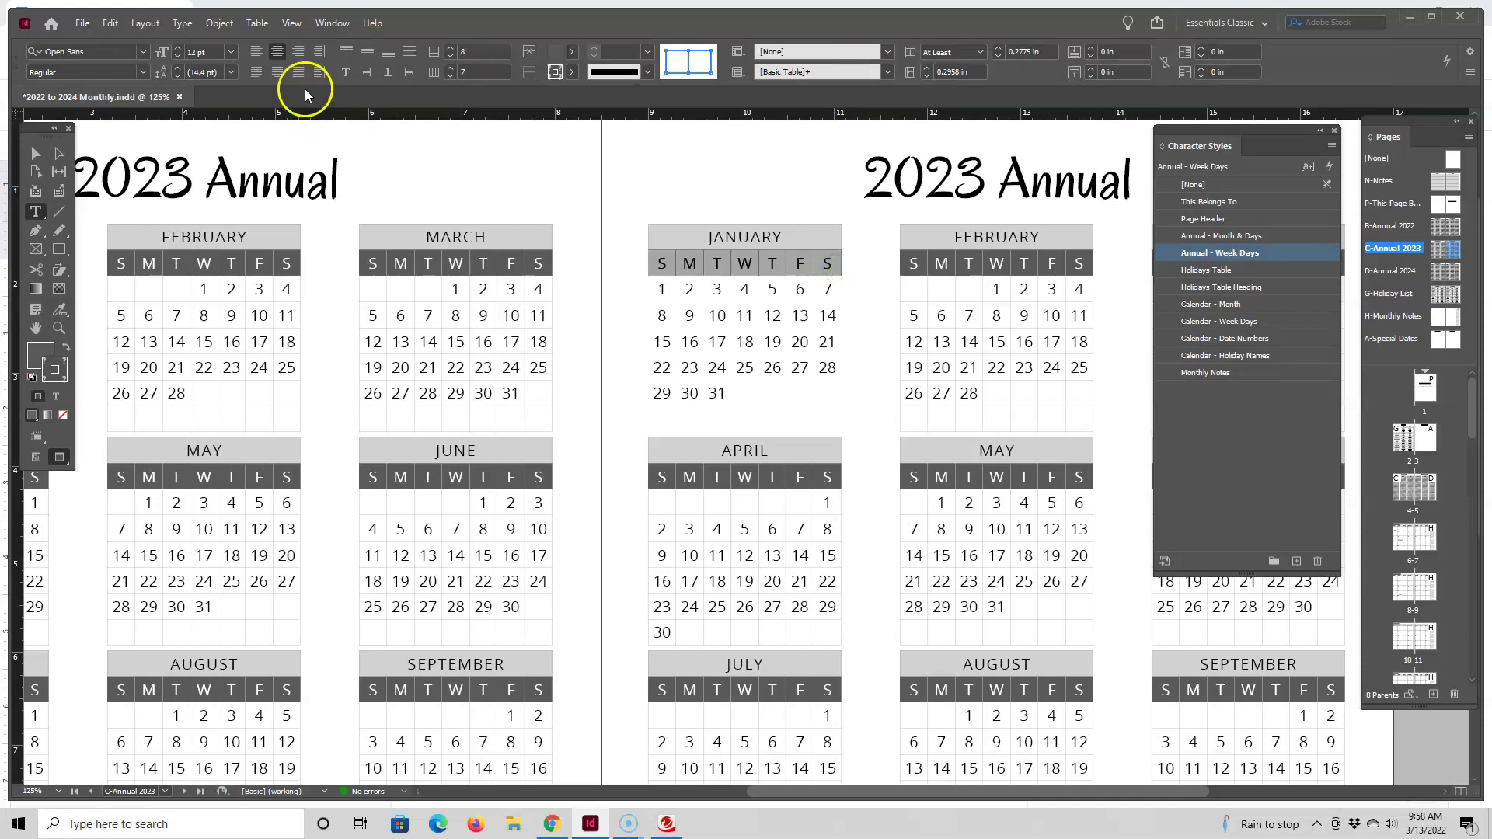
pyautogui.click(257, 22)
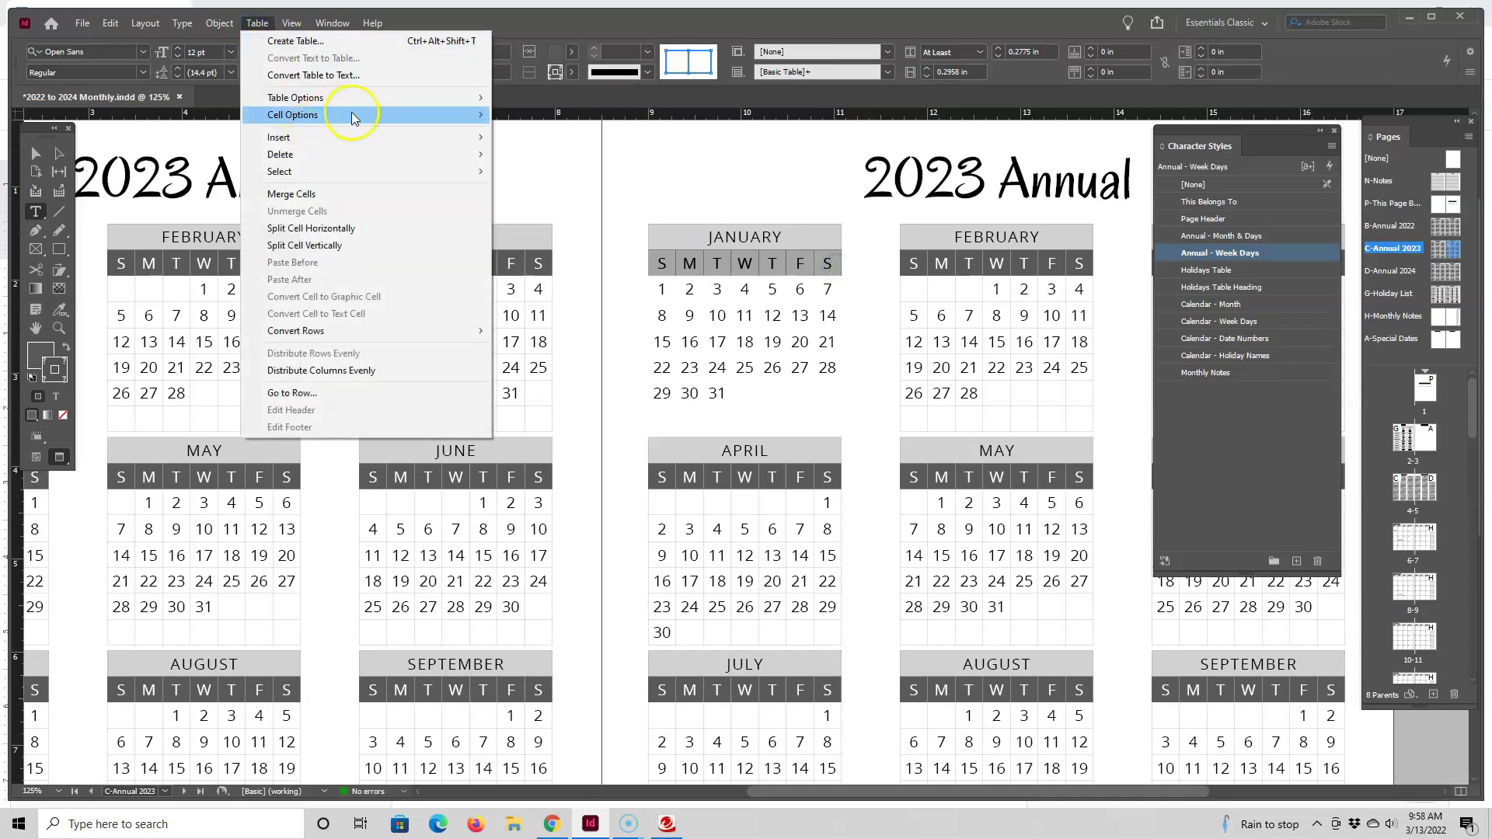
pyautogui.moveTo(419, 114)
pyautogui.click(536, 148)
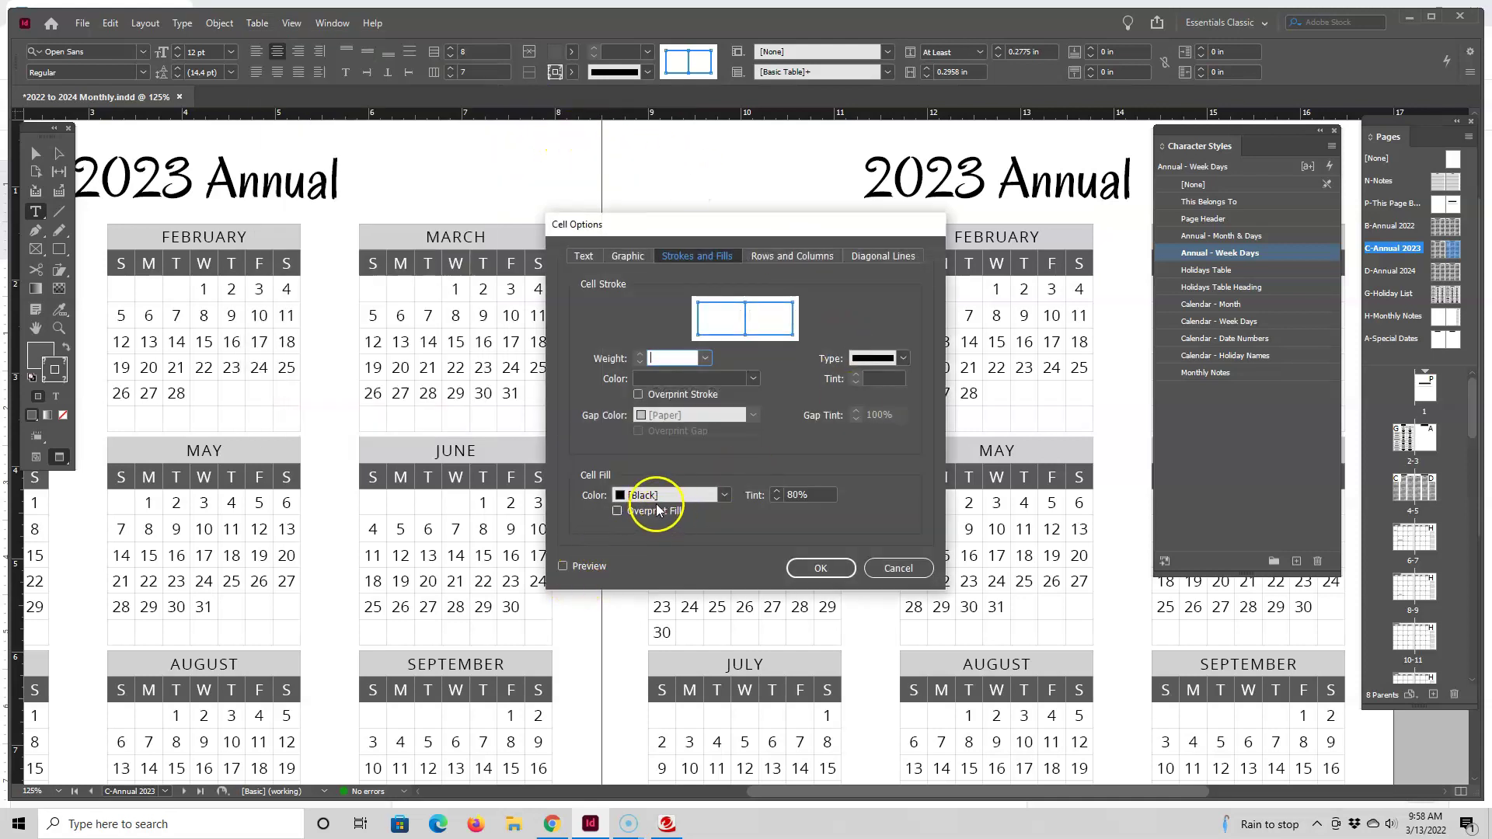
pyautogui.click(724, 494)
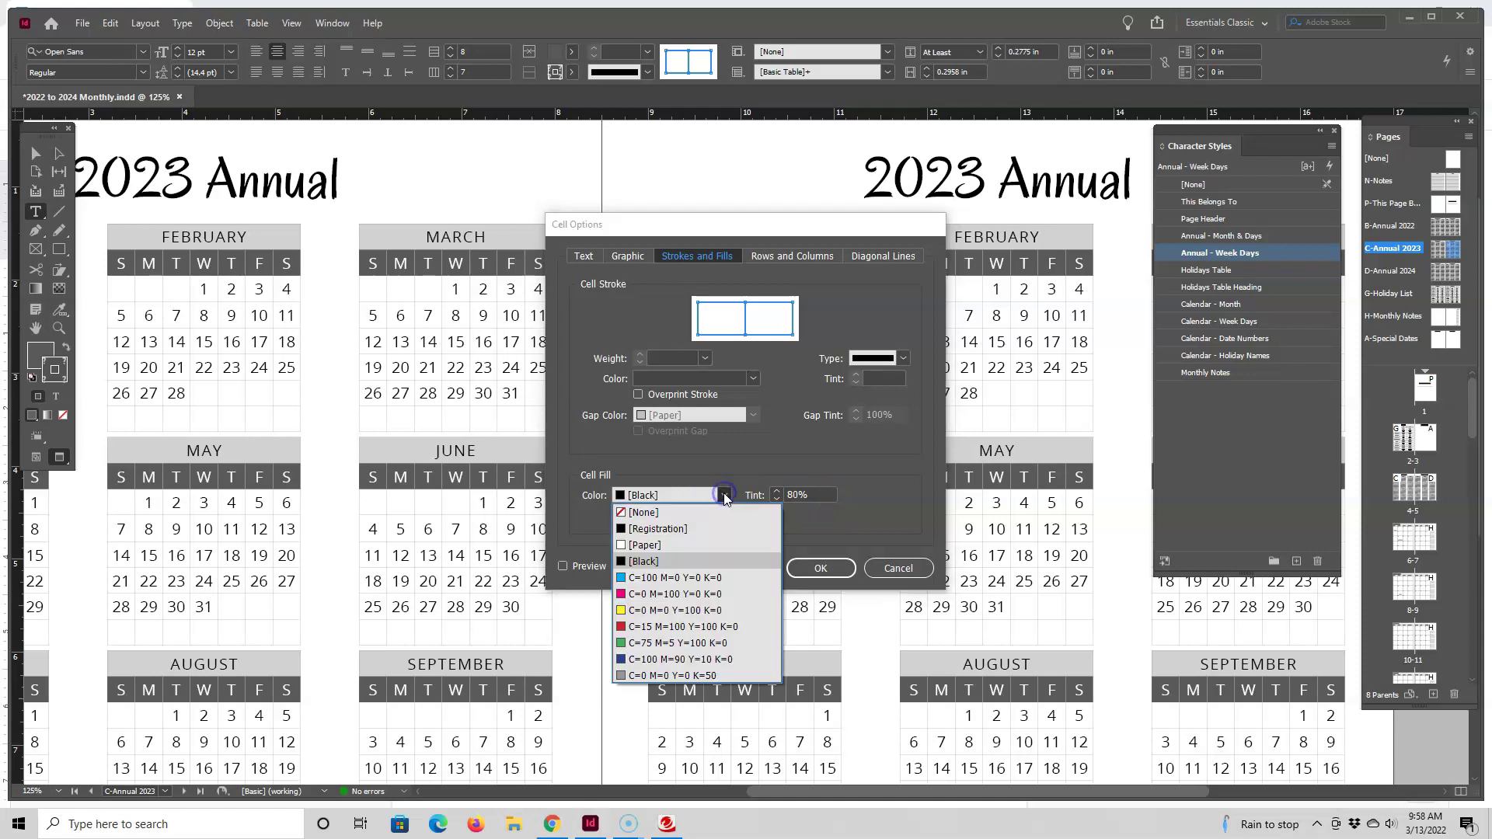
pyautogui.click(651, 529)
pyautogui.click(820, 571)
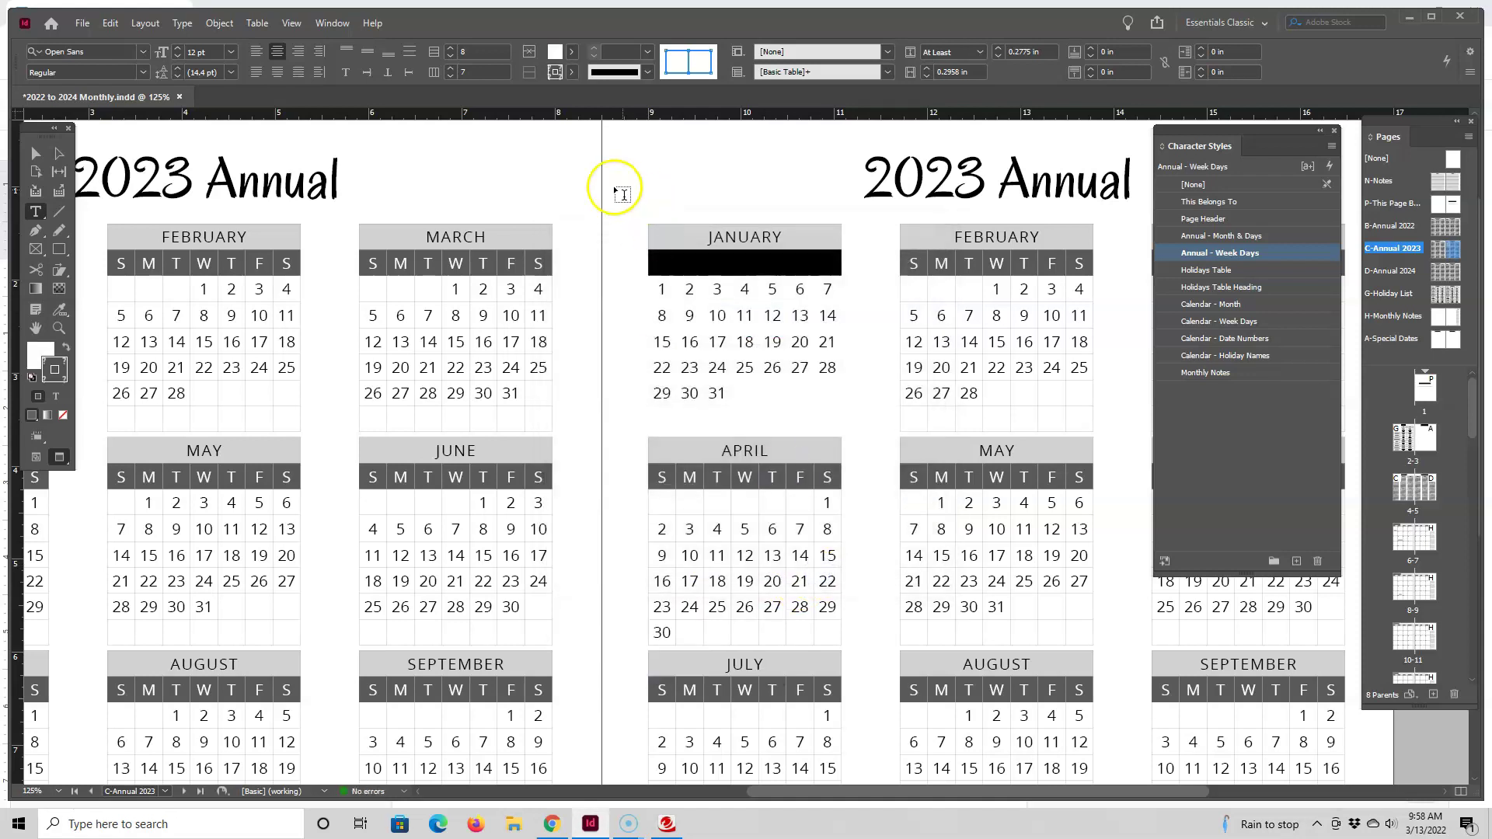
pyautogui.click(35, 153)
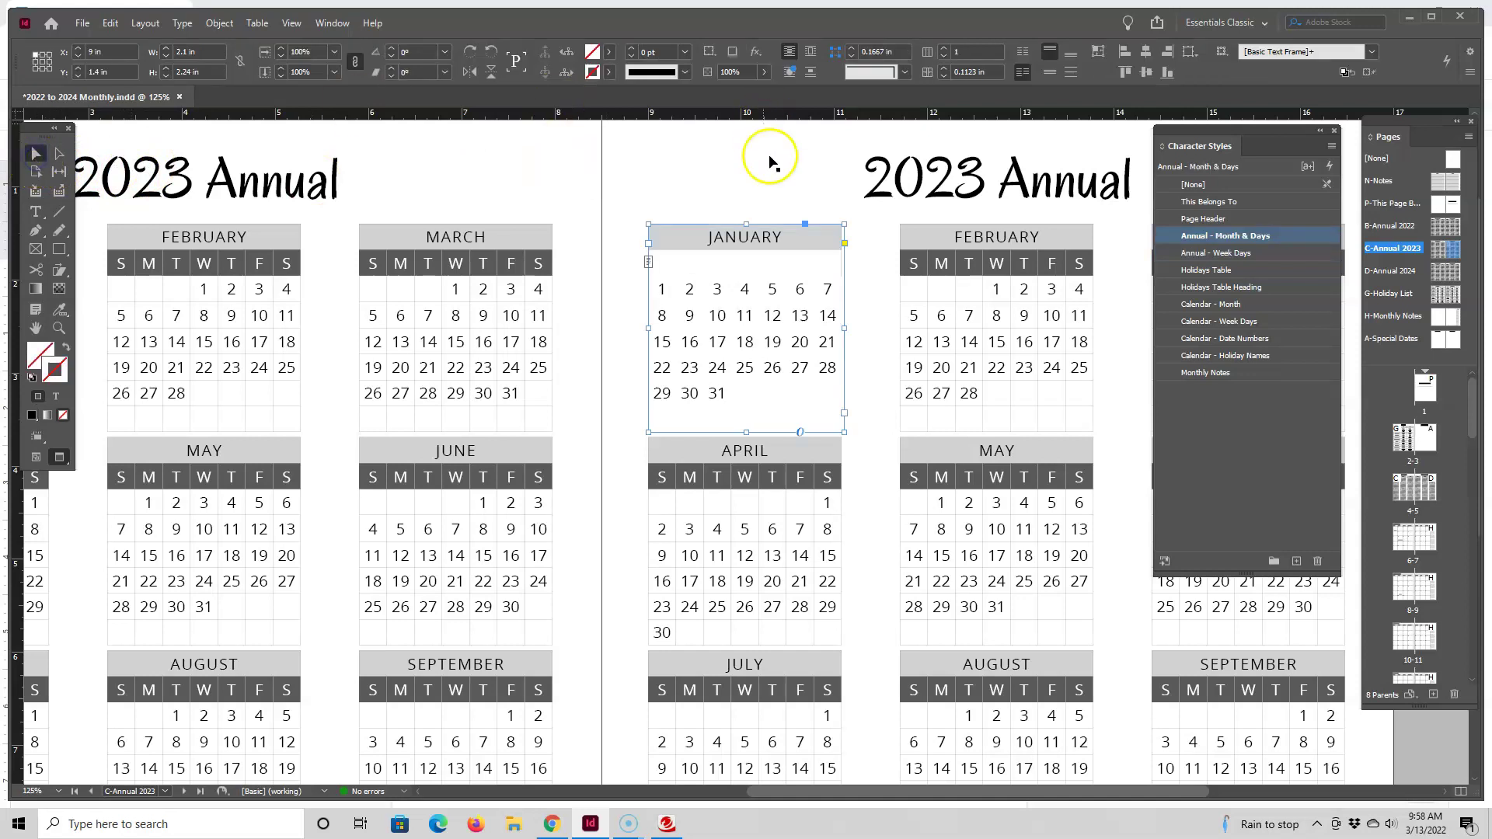
pyautogui.click(568, 152)
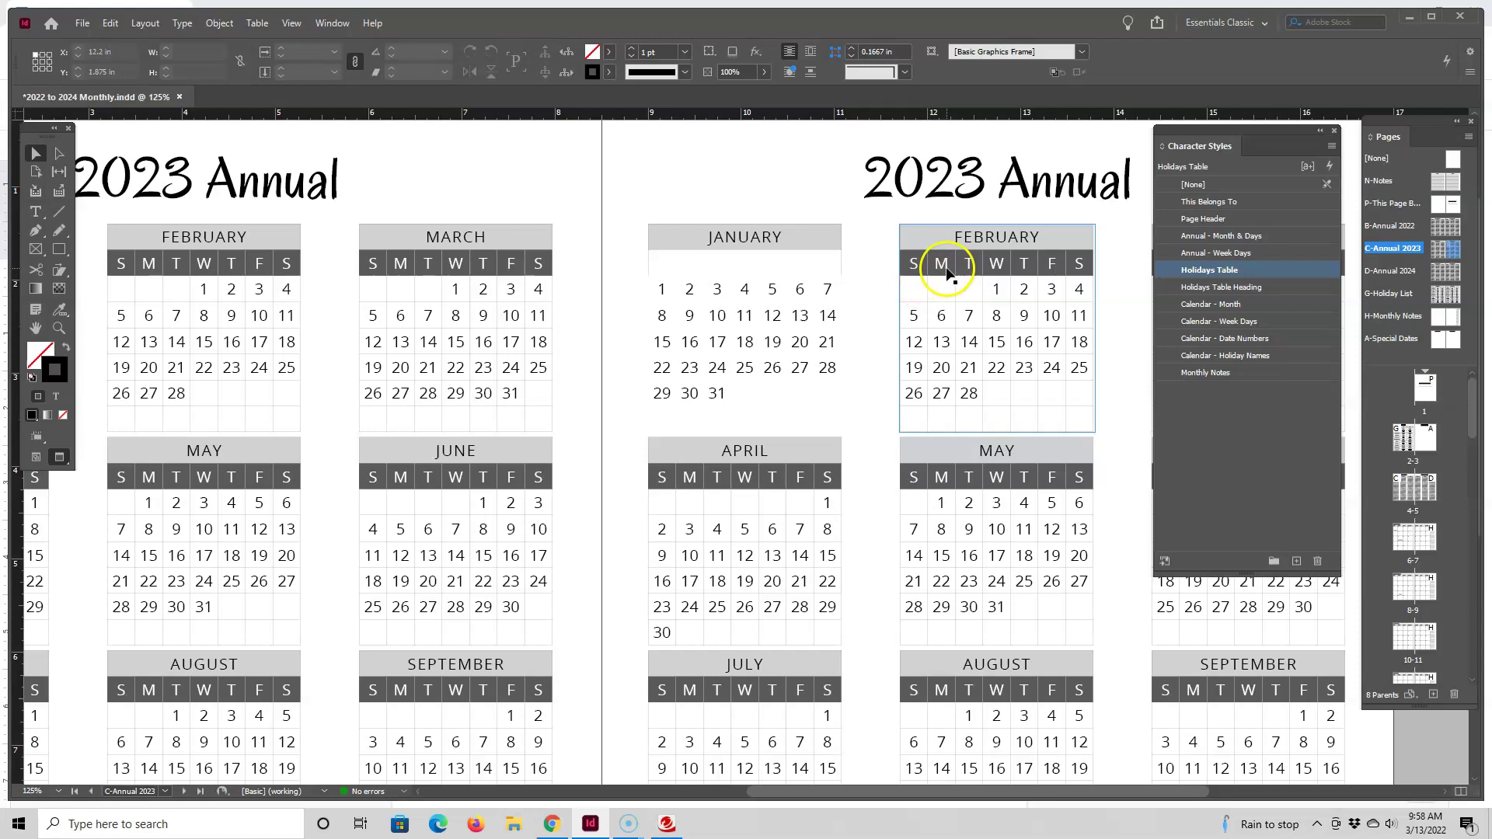
# Step: Set the Annual - Week Days character style's colour to [Black] so January's weekday letters reappear
pyautogui.doubleClick(674, 270)
pyautogui.moveTo(653, 264); pyautogui.dragTo(827, 274)
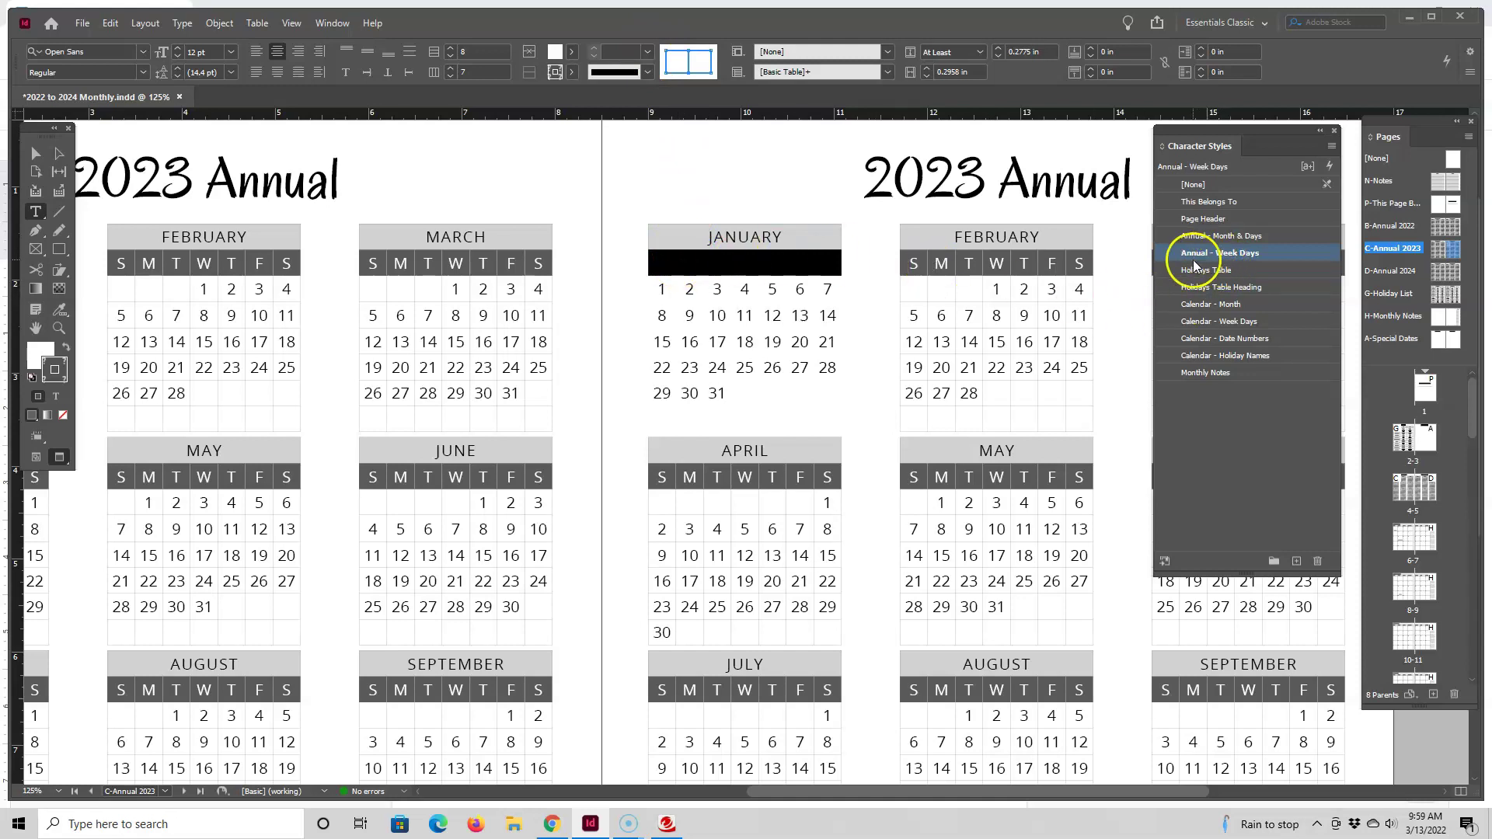
pyautogui.doubleClick(1240, 259)
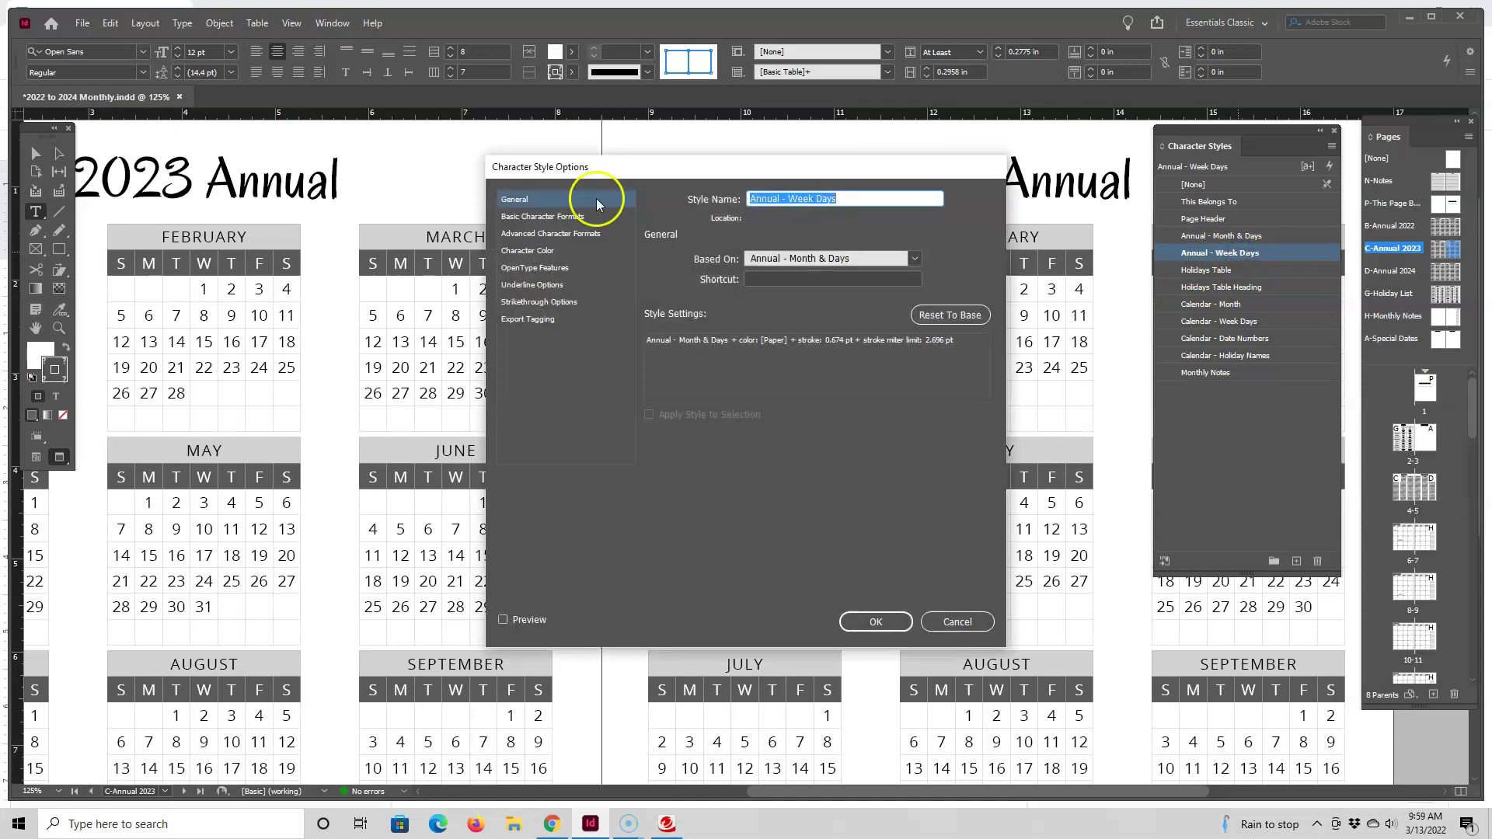
pyautogui.click(522, 251)
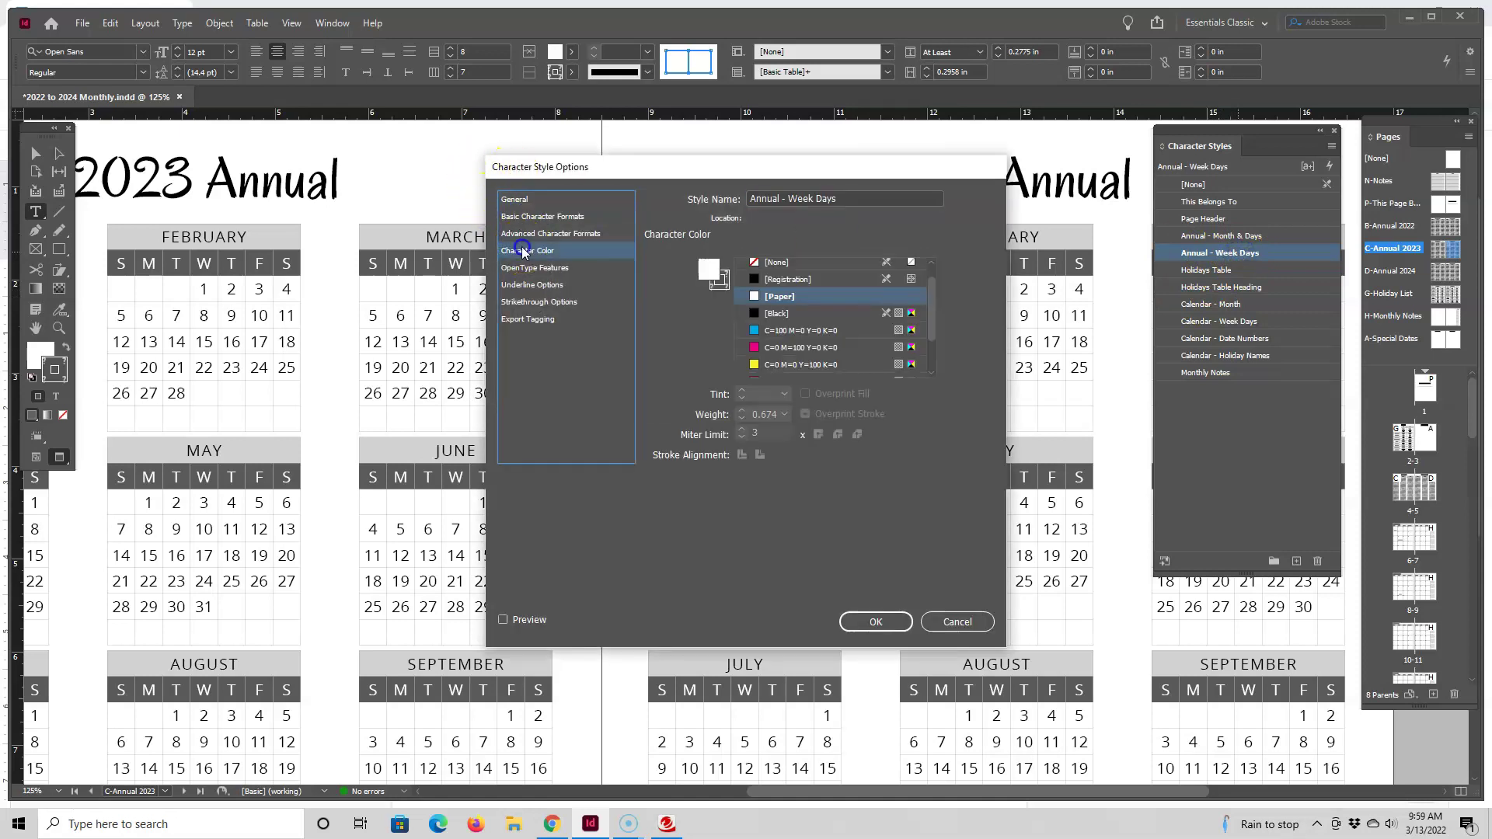
pyautogui.click(780, 313)
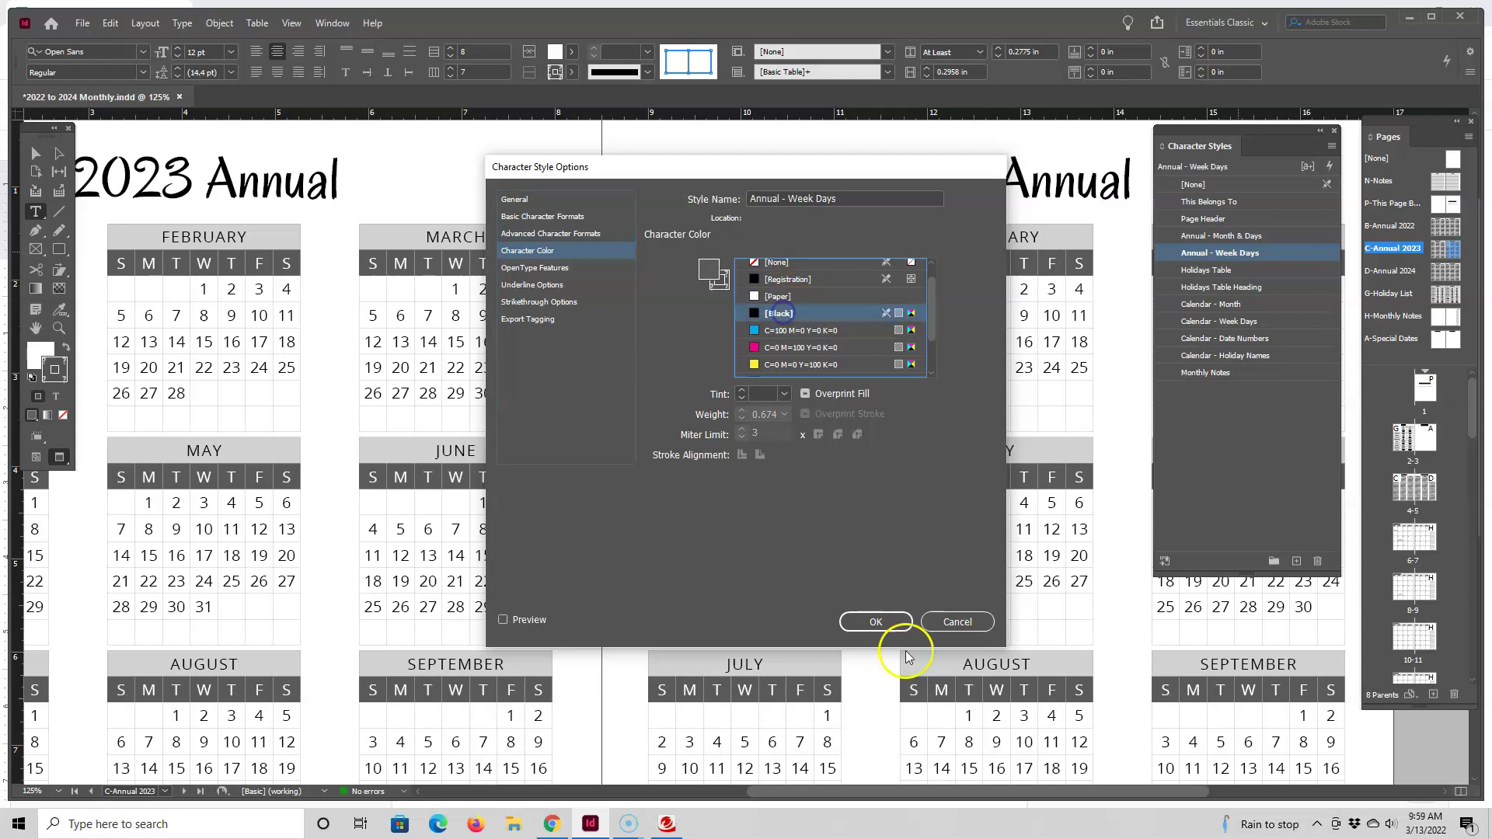
pyautogui.click(870, 622)
pyautogui.click(36, 153)
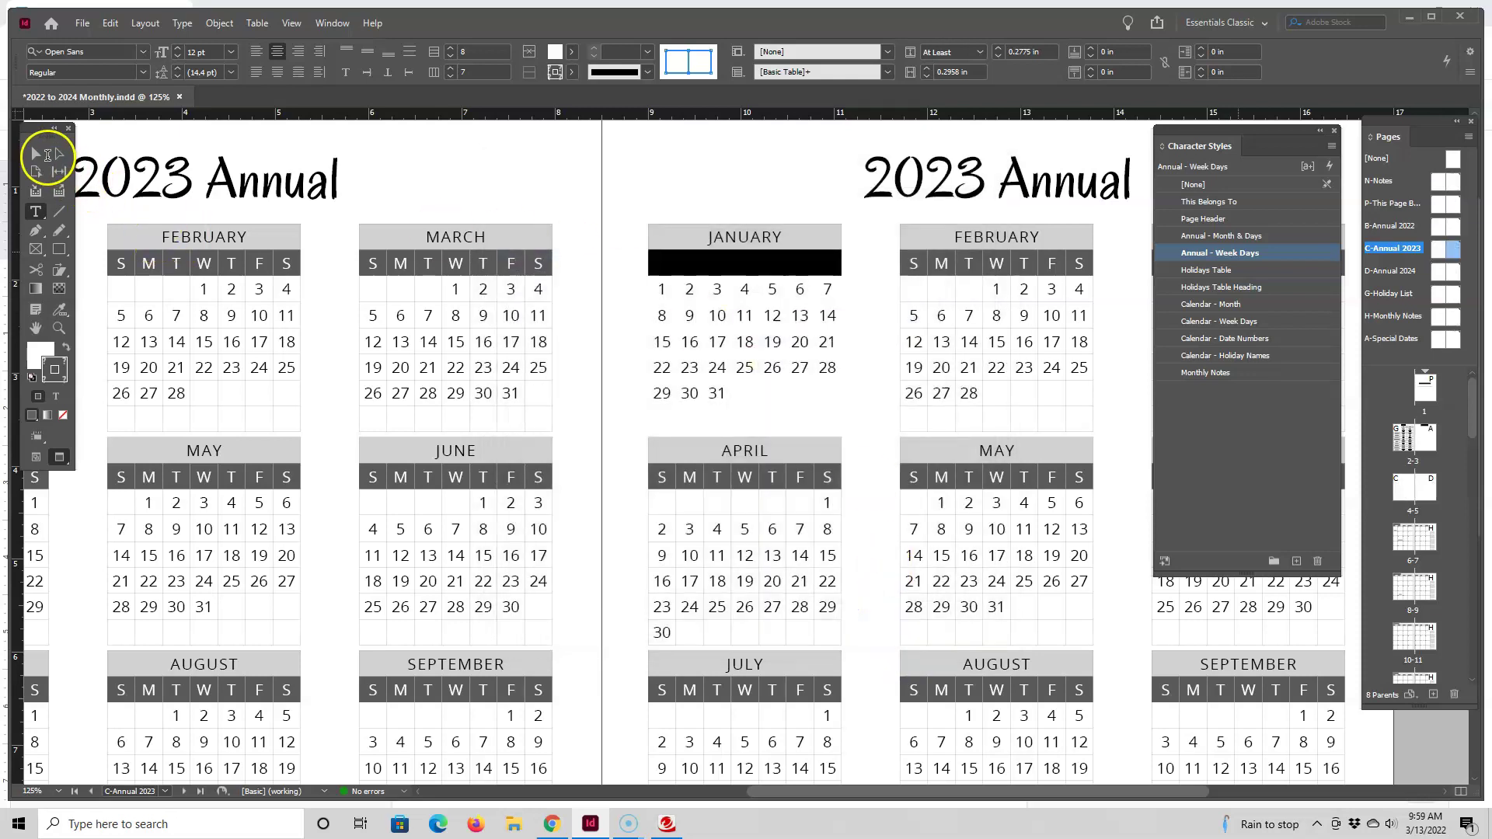
pyautogui.click(595, 168)
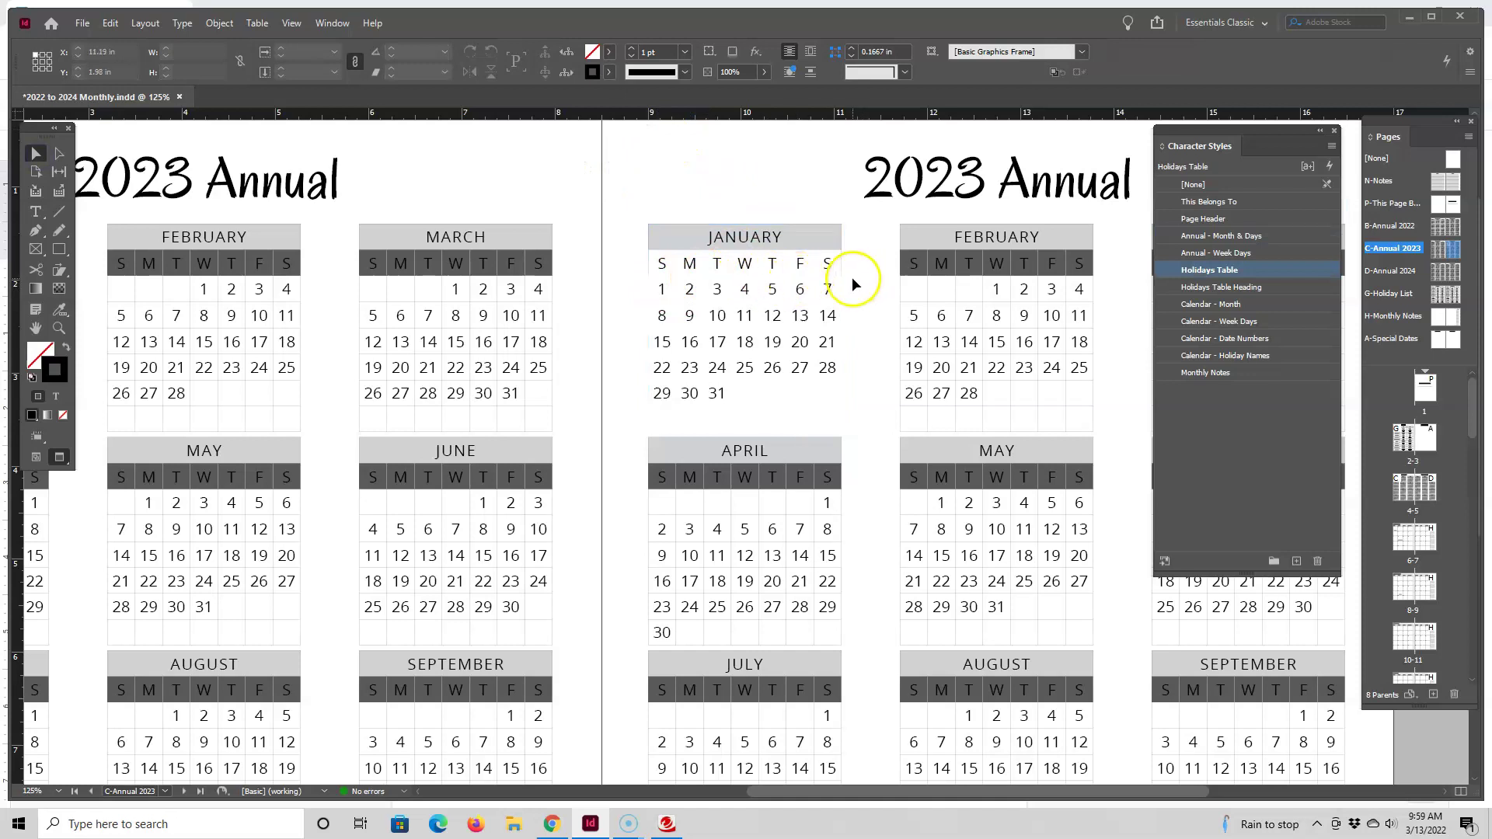
# Step: Select the whole JANUARY header cell in the January calendar frame
pyautogui.click(775, 280)
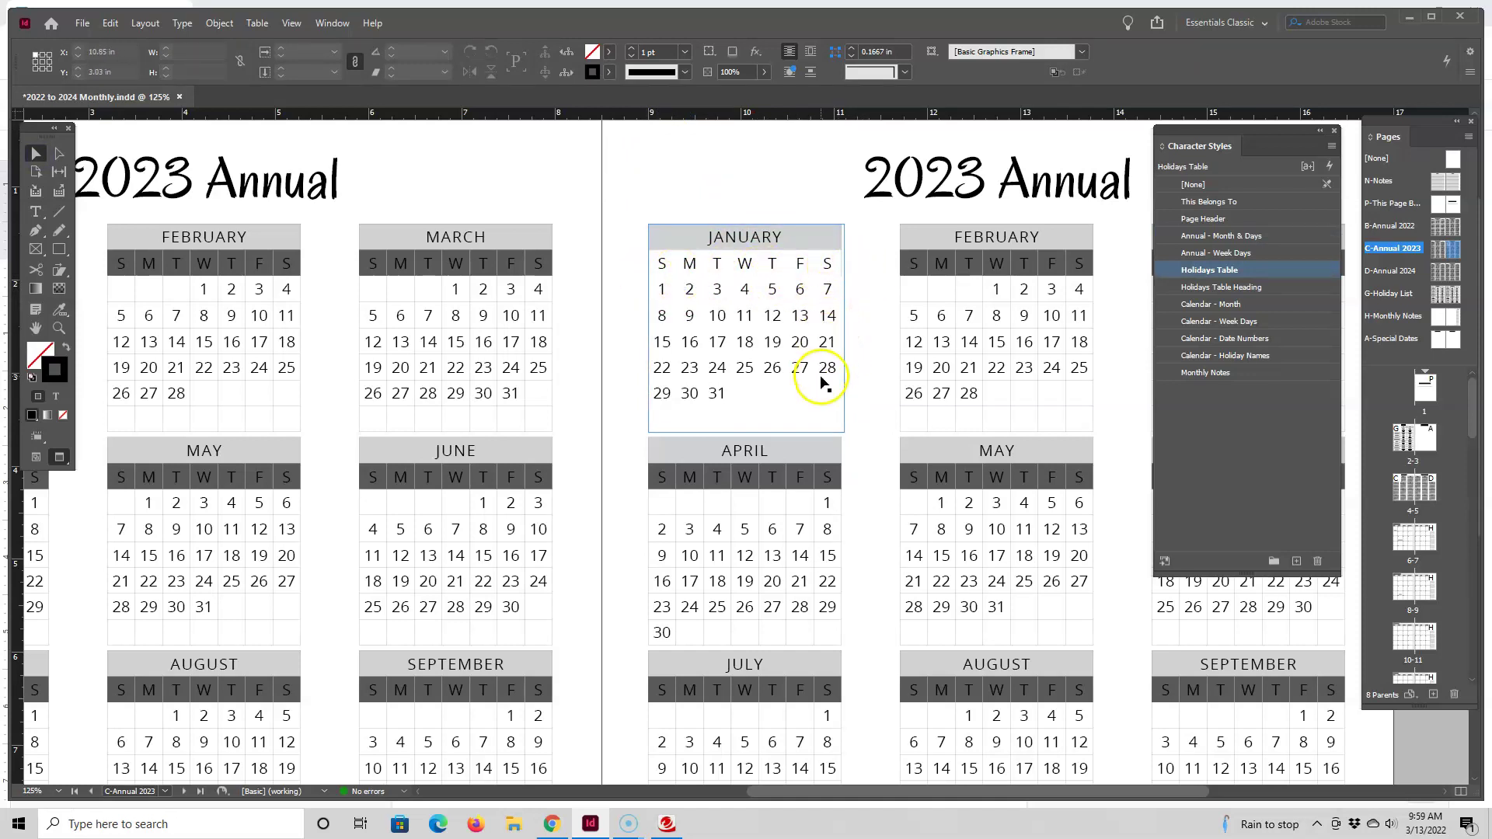
pyautogui.click(794, 452)
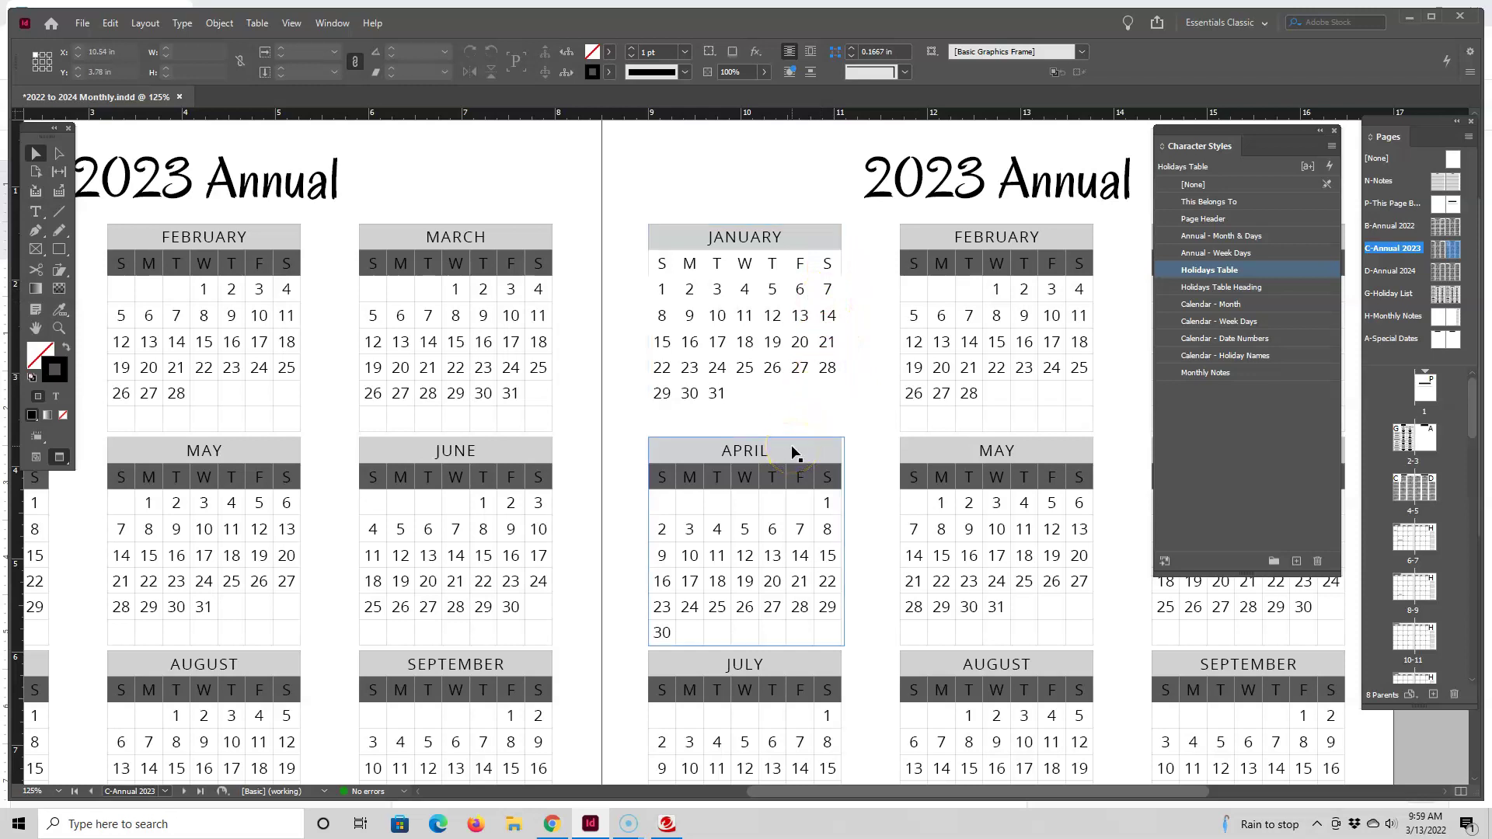
pyautogui.click(789, 373)
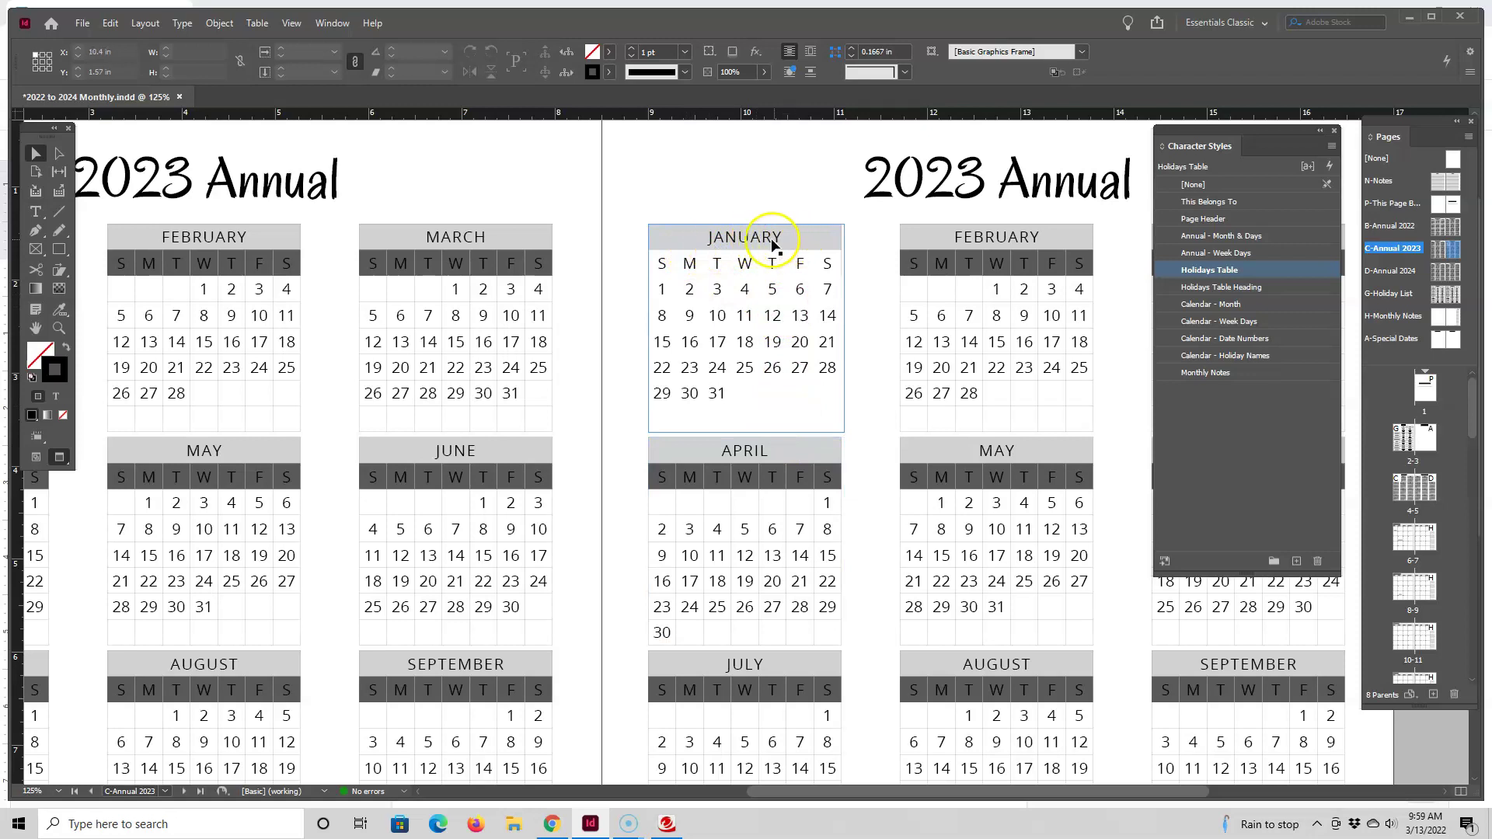
pyautogui.doubleClick(673, 246)
pyautogui.moveTo(655, 239); pyautogui.dragTo(826, 243)
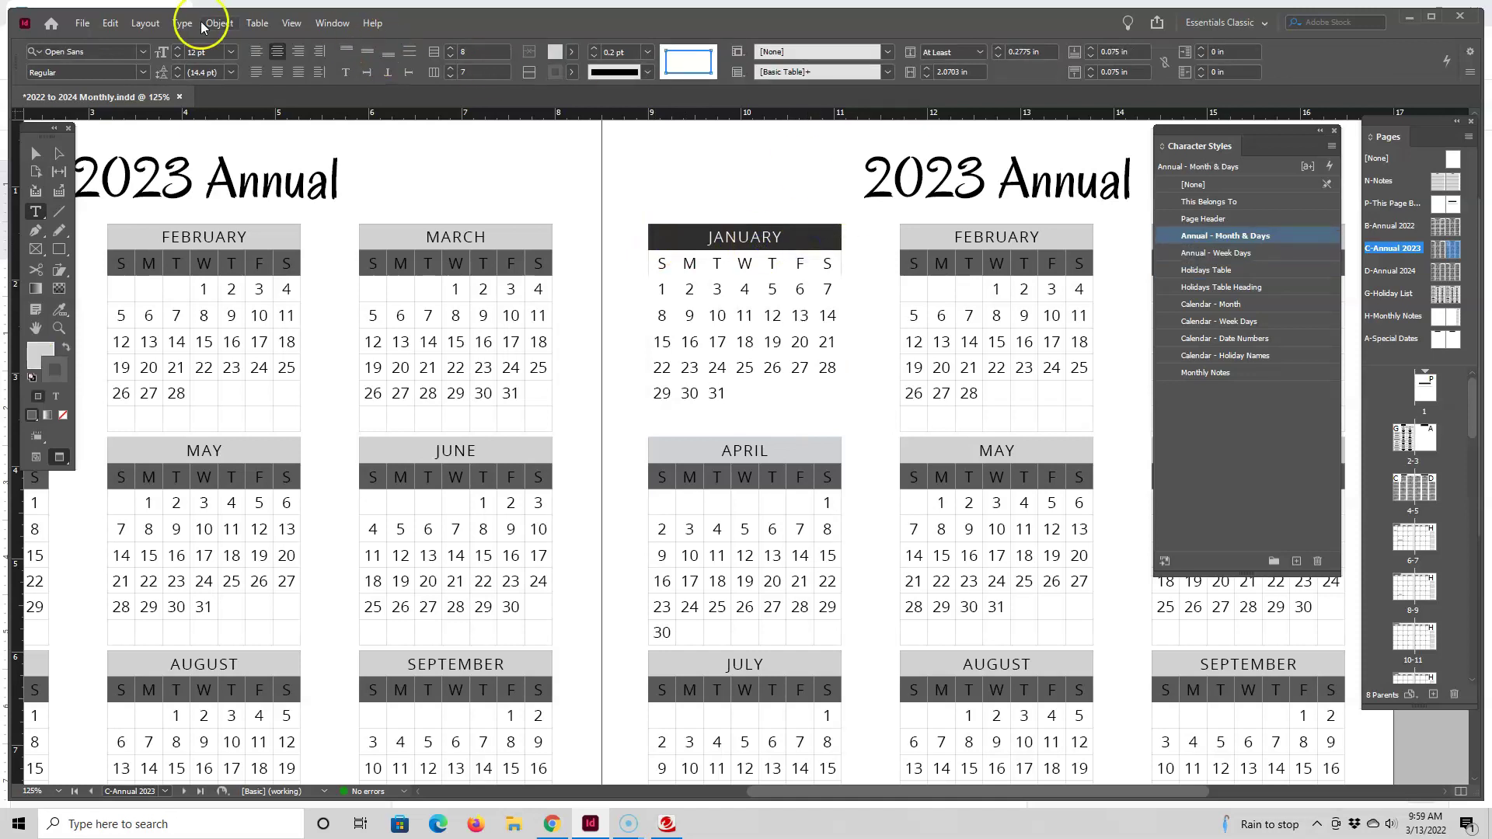
# Step: Give the JANUARY header cell a pale pink fill from the magenta swatch at 20% tint
pyautogui.click(257, 23)
pyautogui.moveTo(314, 125)
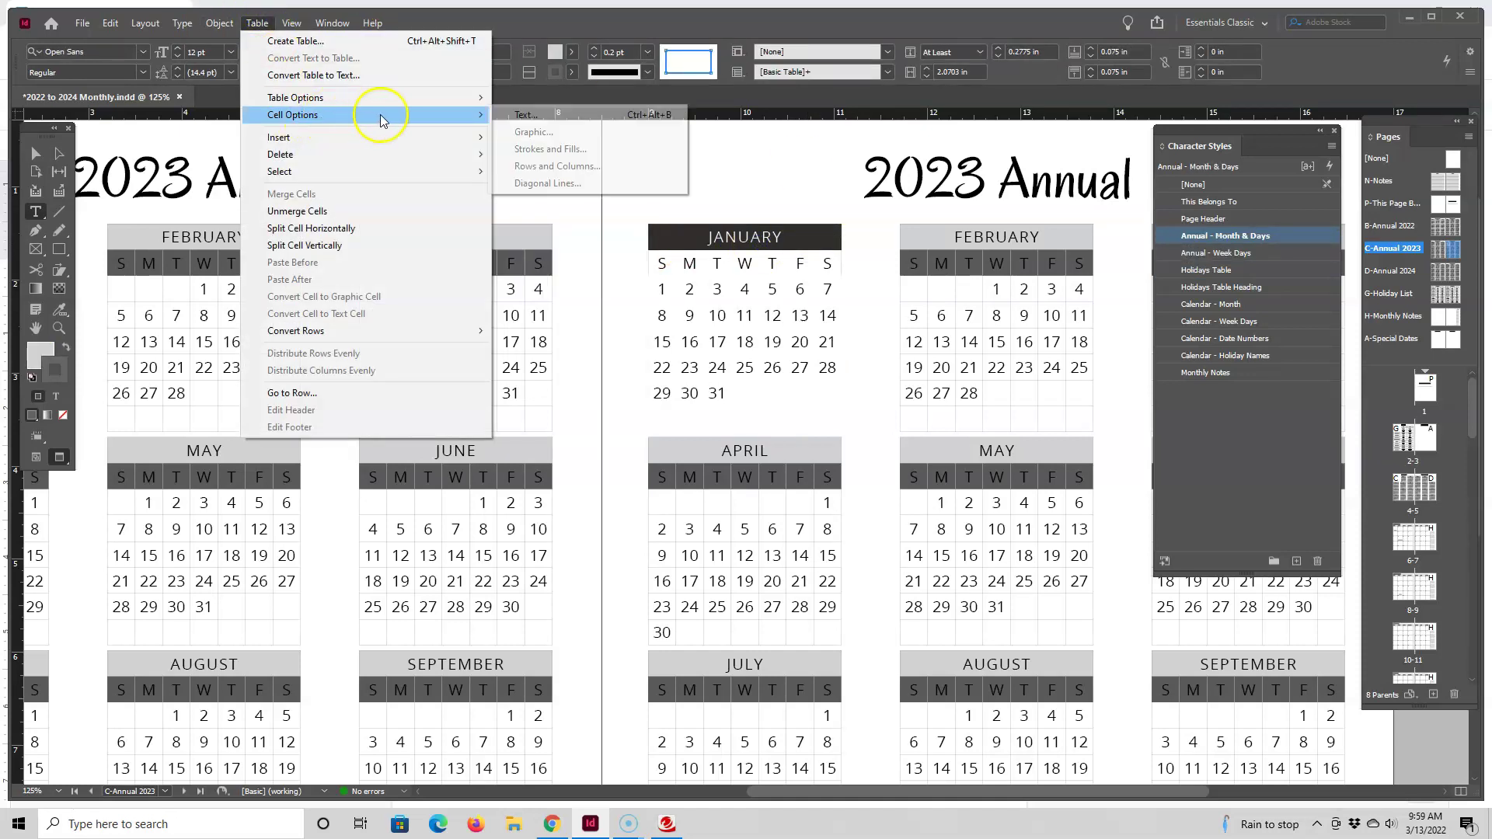
pyautogui.click(533, 148)
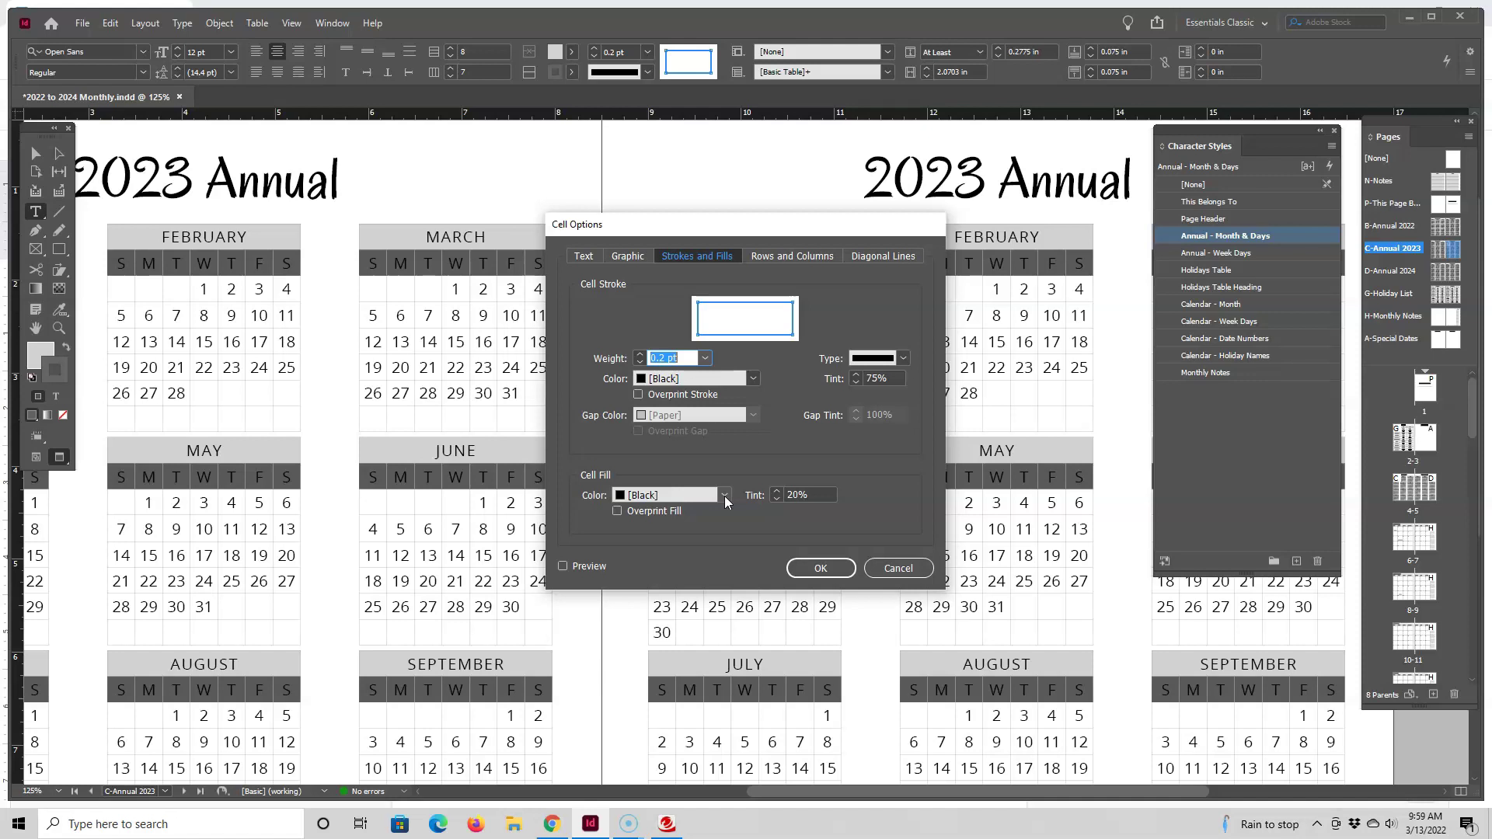
pyautogui.click(724, 495)
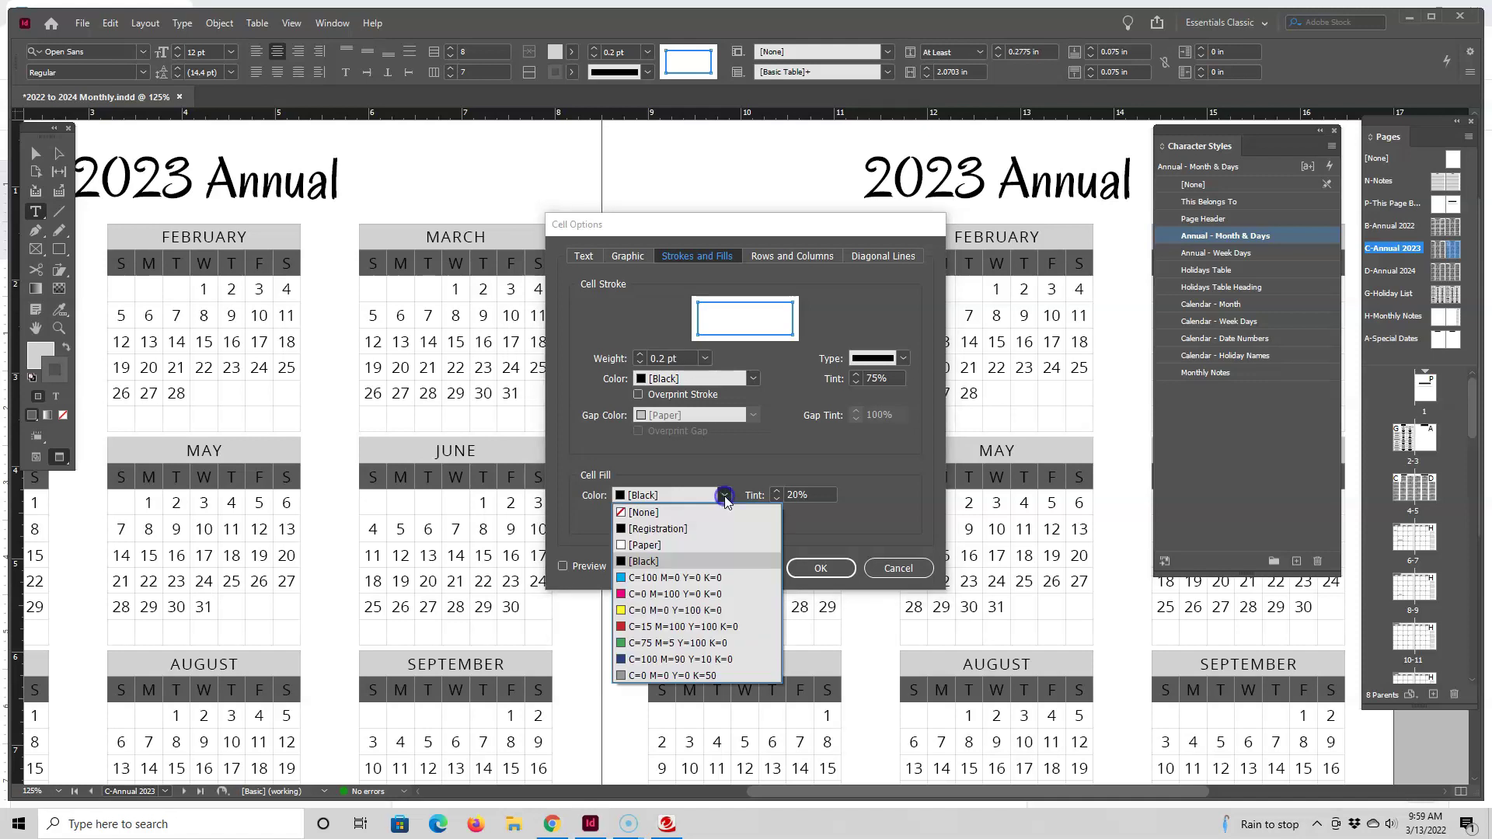
pyautogui.click(673, 595)
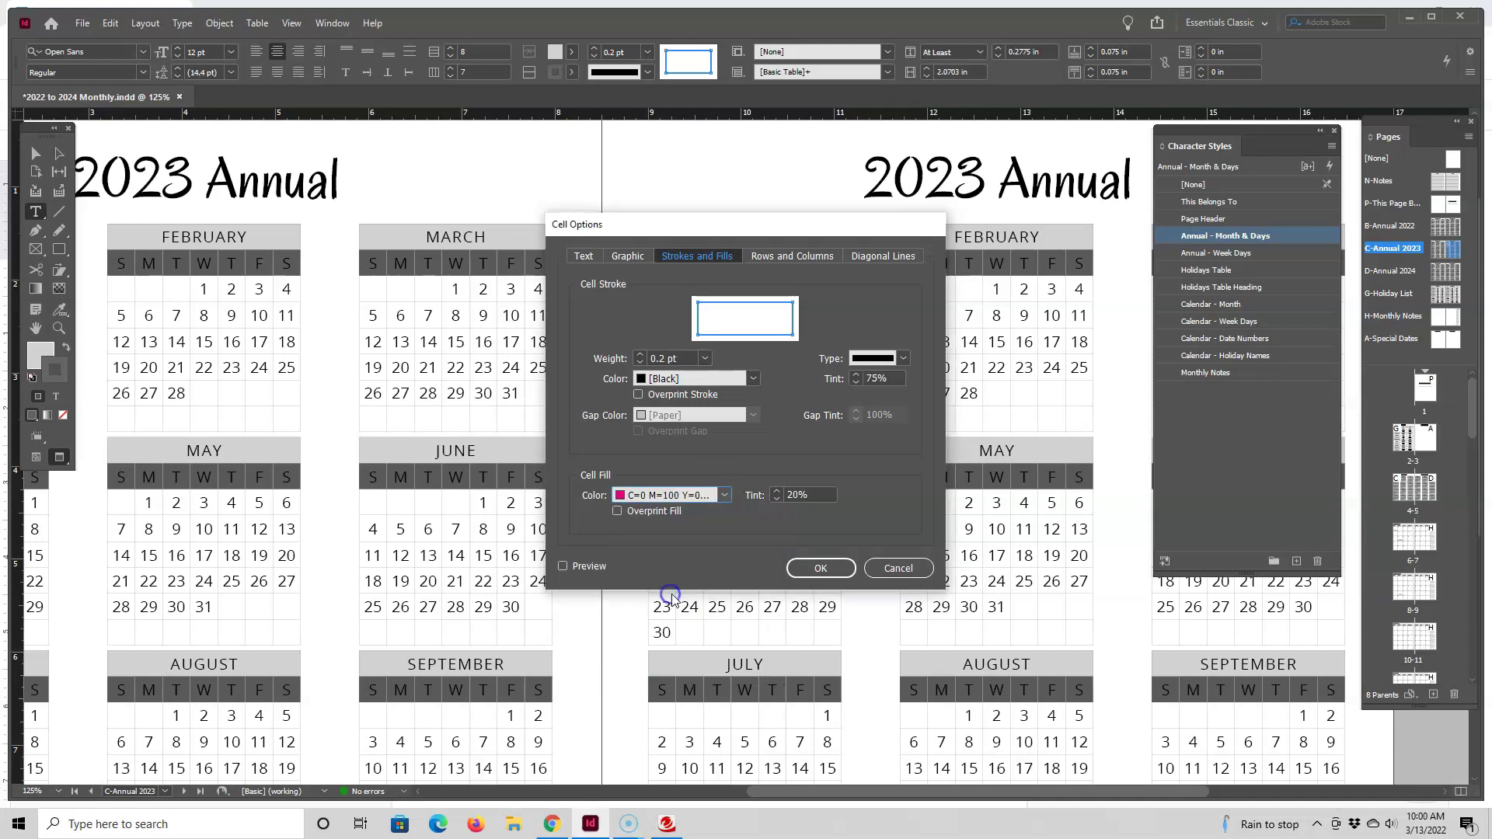
pyautogui.click(823, 567)
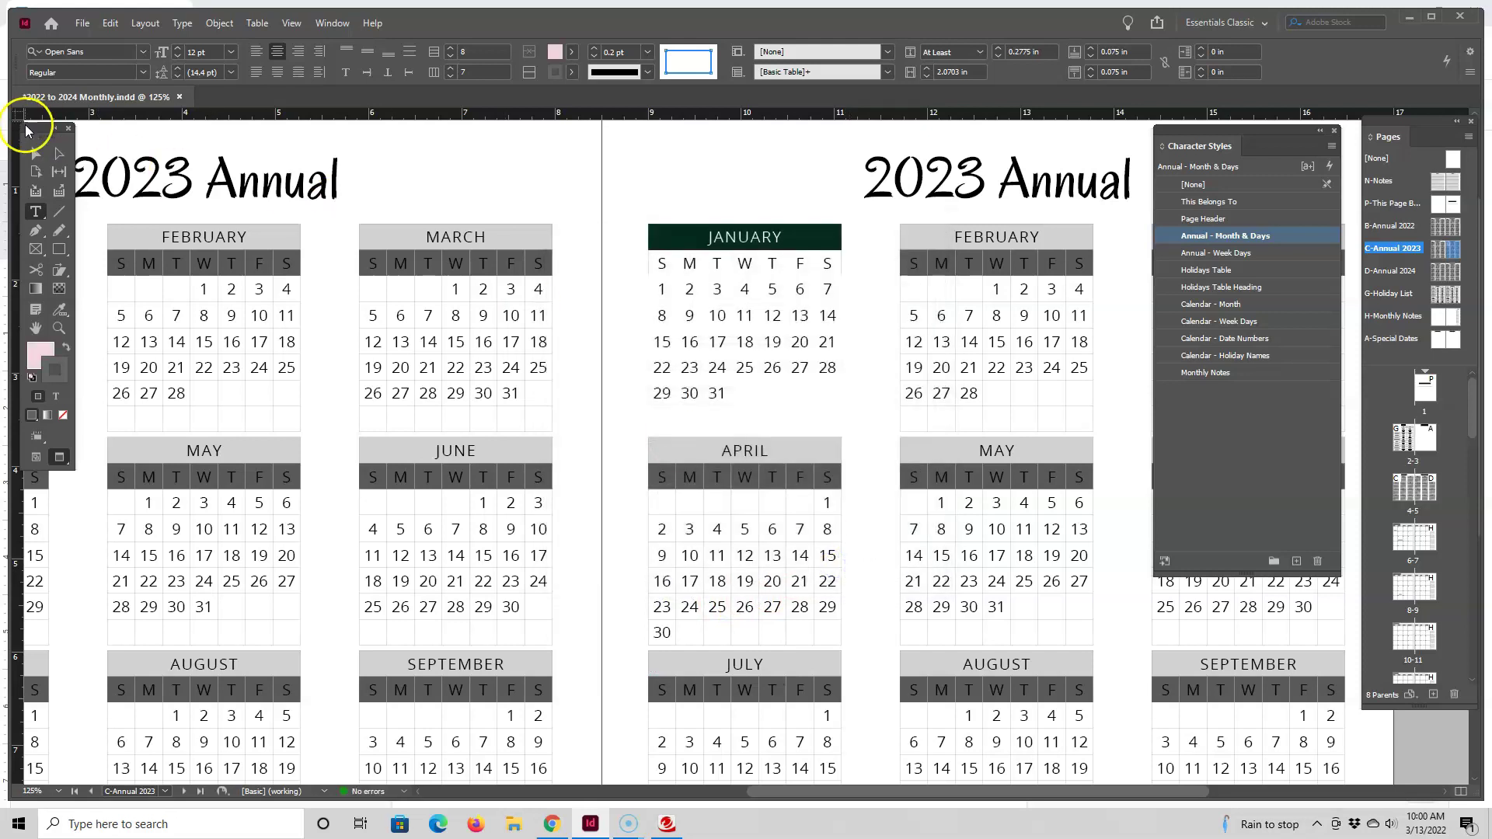
pyautogui.click(35, 154)
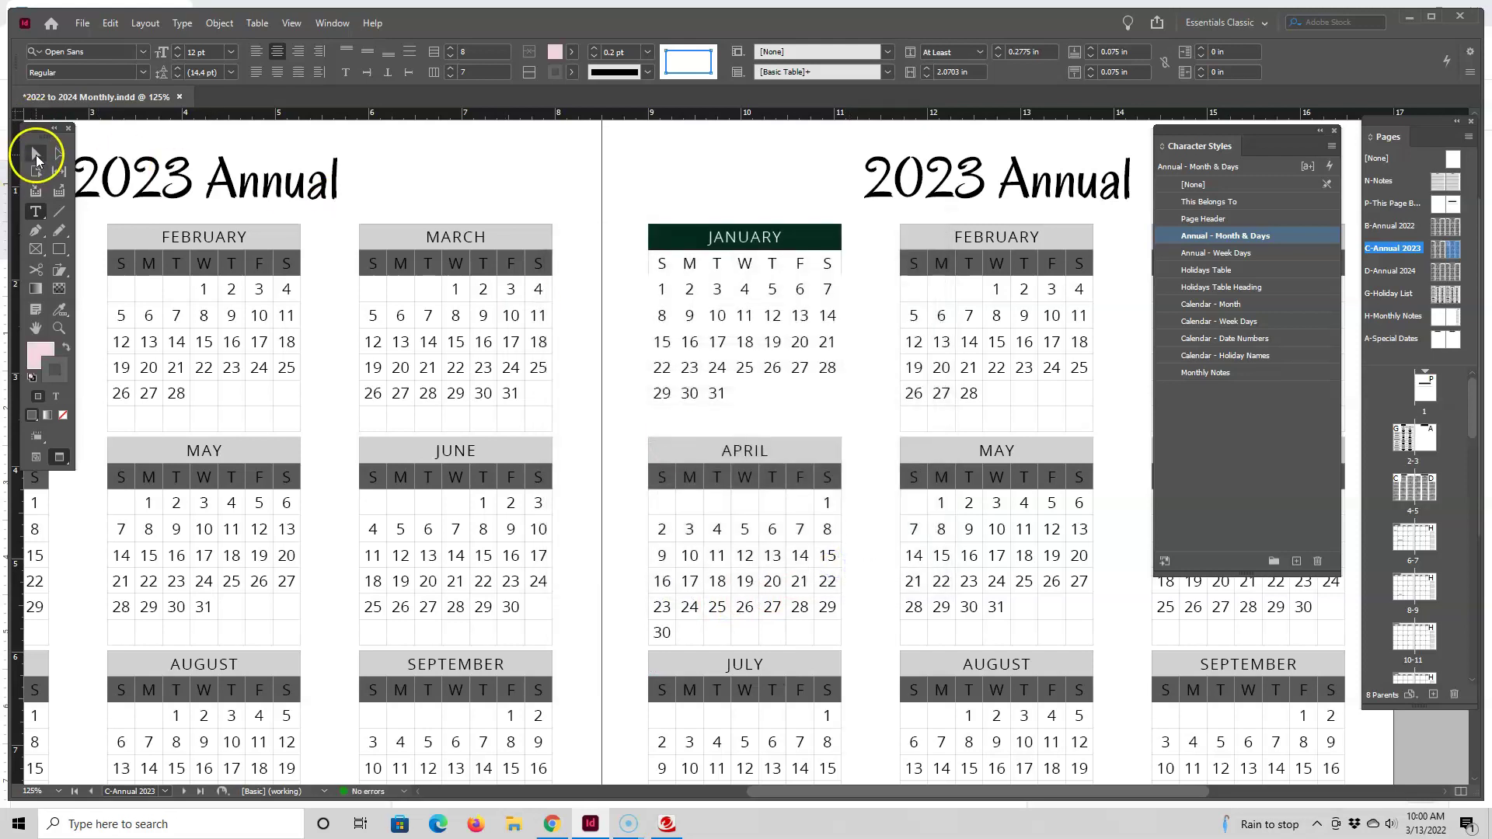
pyautogui.click(608, 142)
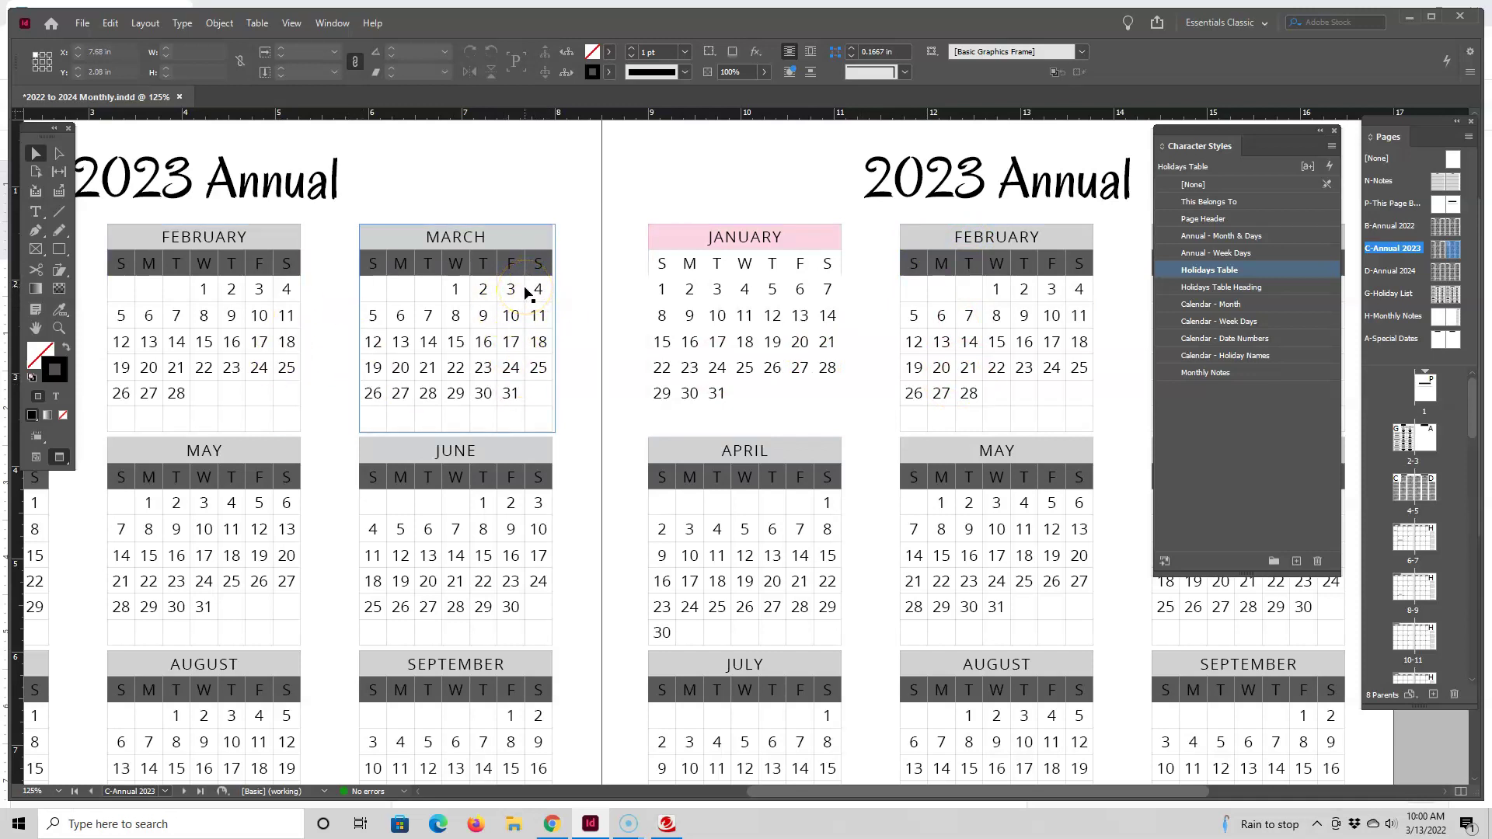
# Step: Zoom out twice to see more of the spread
pyautogui.click(291, 24)
pyautogui.click(324, 120)
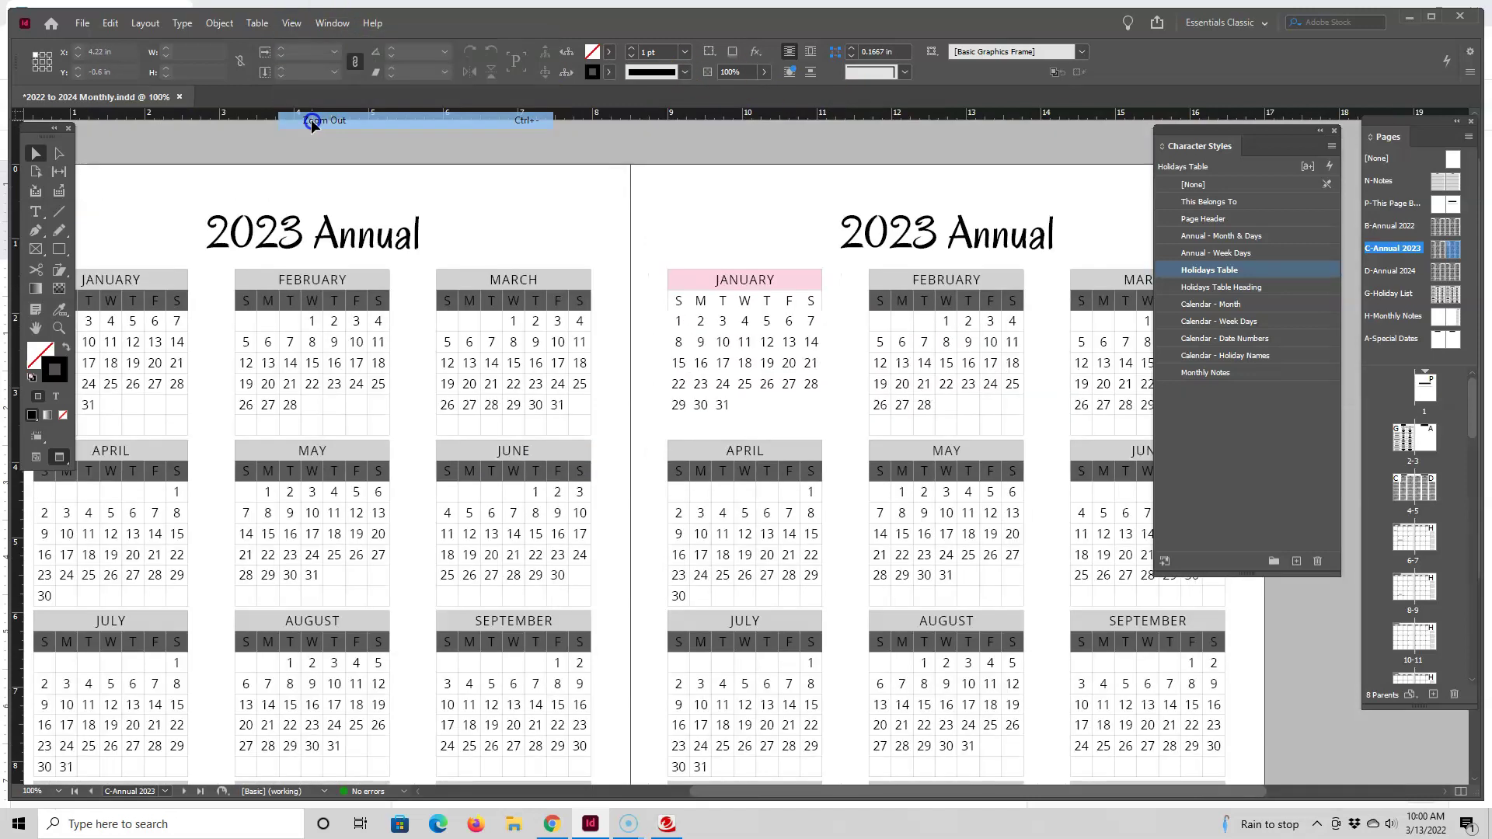
pyautogui.click(292, 22)
pyautogui.click(320, 120)
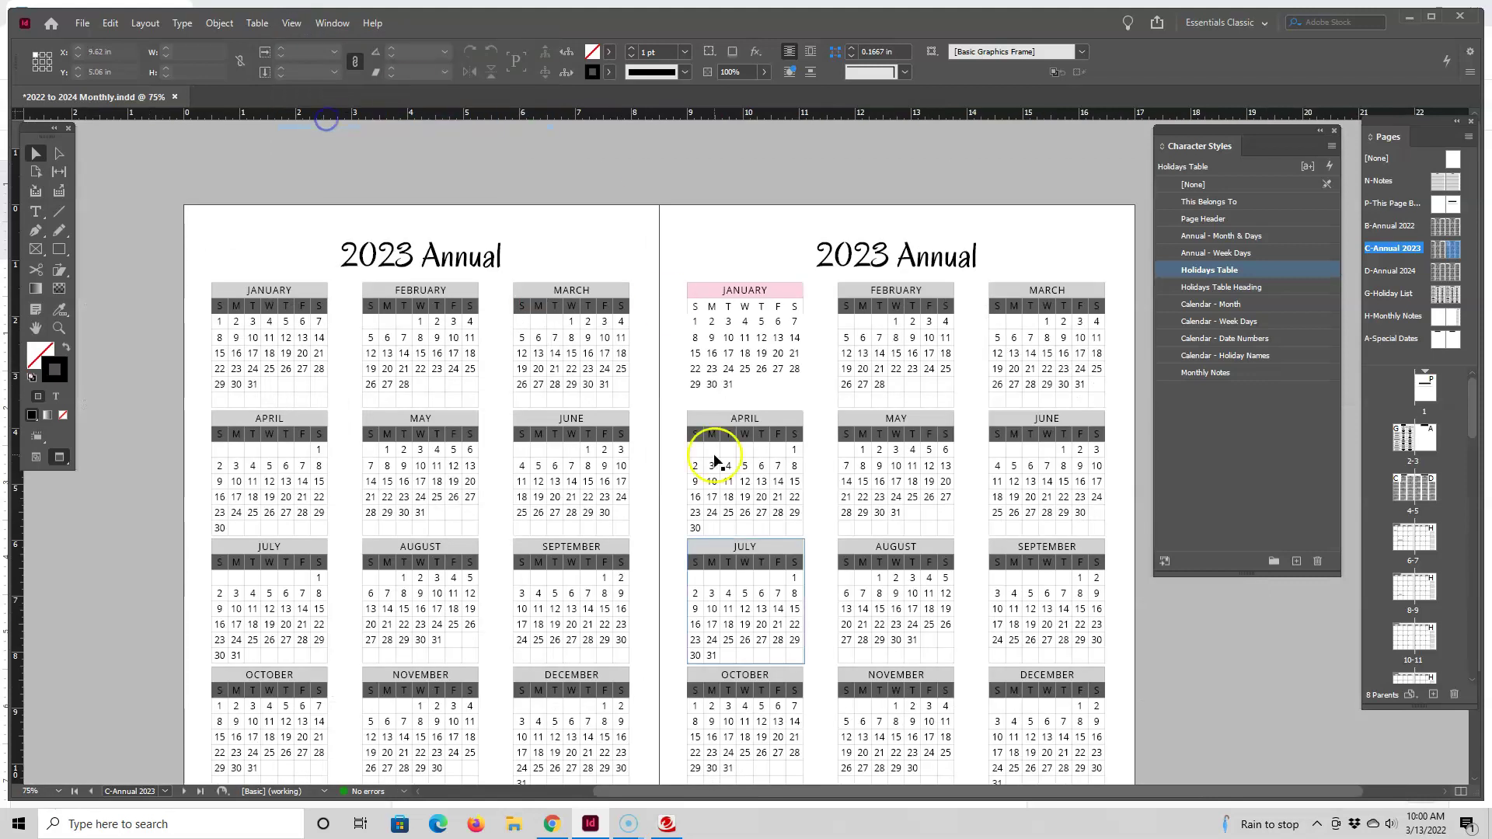
pyautogui.moveTo(783, 794); pyautogui.dragTo(738, 789)
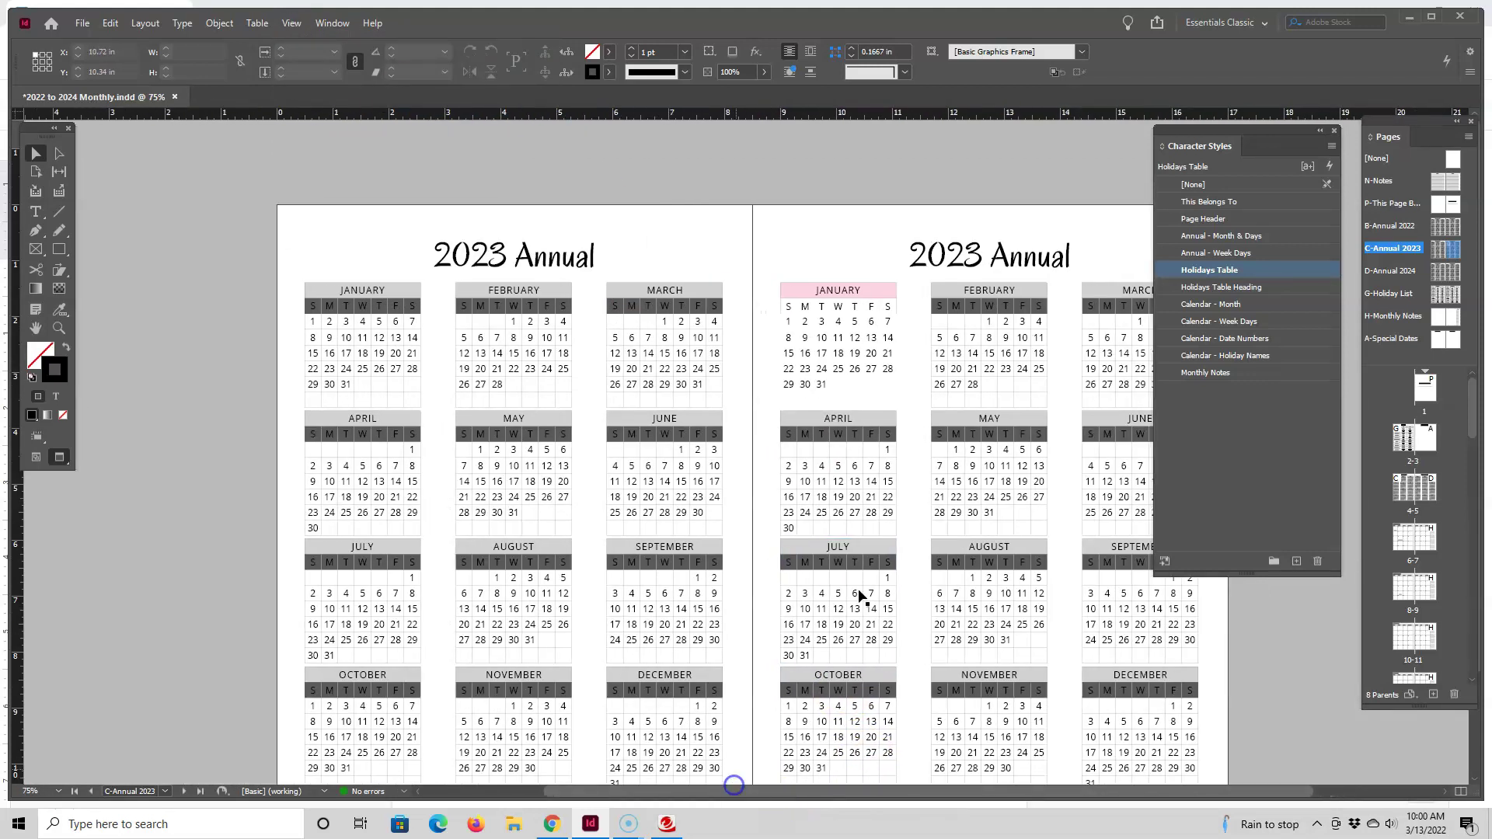
pyautogui.moveTo(899, 533); pyautogui.dragTo(922, 396)
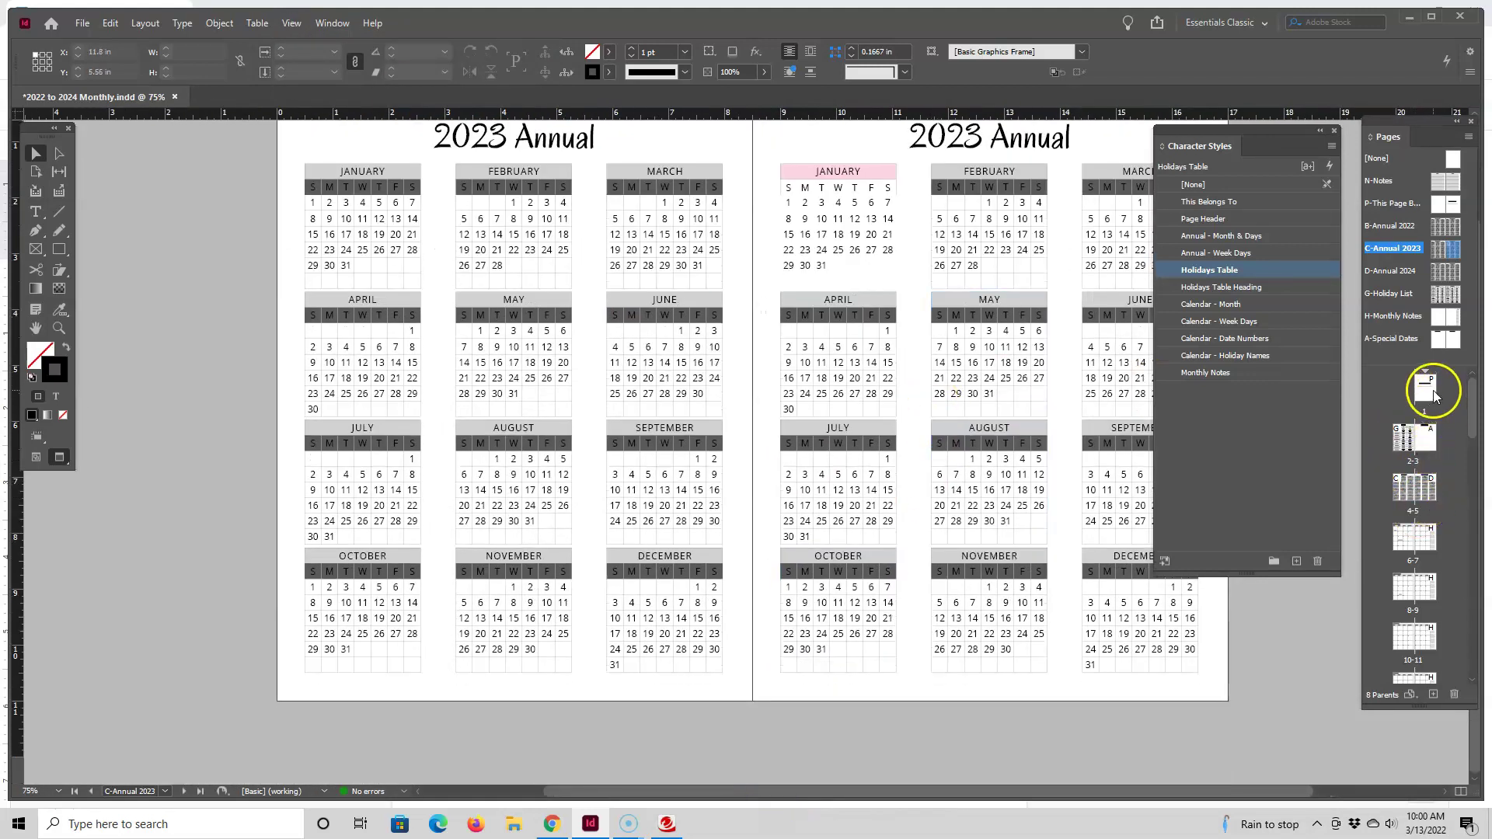
# Step: Jump to the planner's first page and close the Character Styles panel
pyautogui.doubleClick(1429, 390)
pyautogui.scroll(-4, 784, 517)
pyautogui.moveTo(869, 792); pyautogui.dragTo(761, 734)
pyautogui.scroll(-10, 888, 535)
pyautogui.scroll(-10, 890, 525)
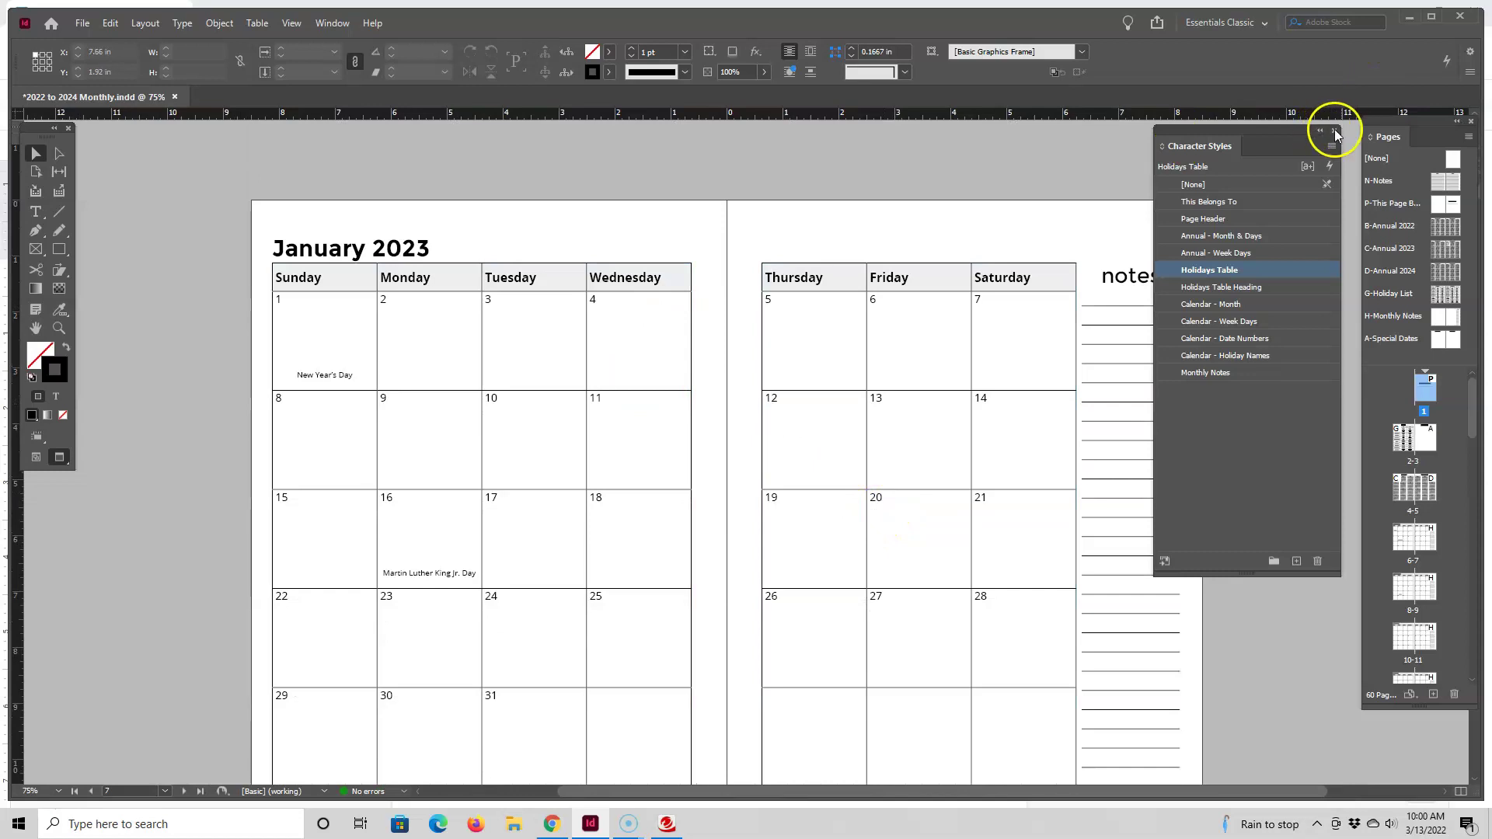
pyautogui.click(1334, 130)
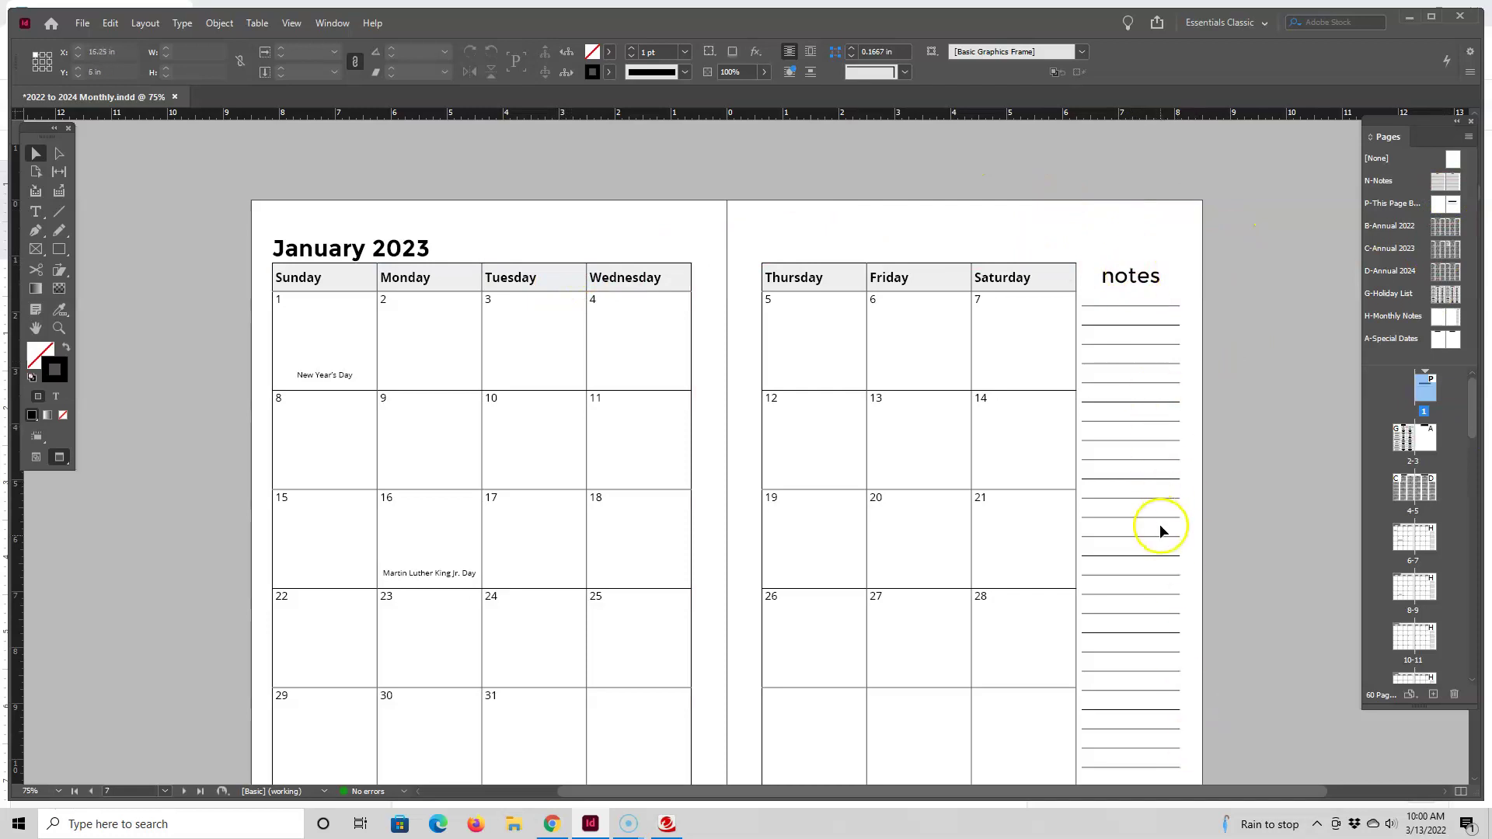
# Step: Scroll through the document to the March 2023 monthly spread with its notes sidebar
pyautogui.scroll(-10, 1139, 281)
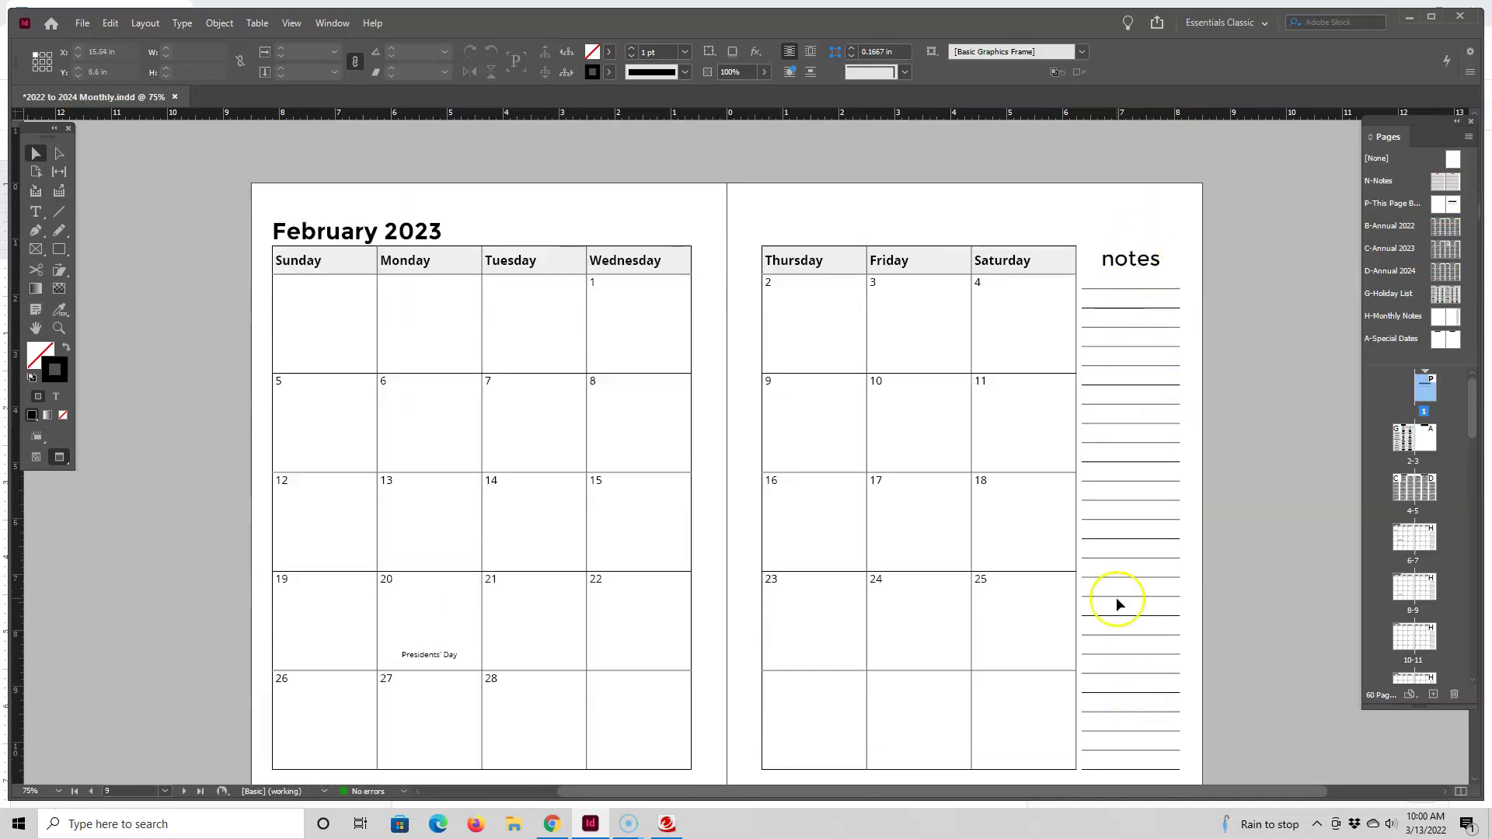
pyautogui.scroll(-5, 1121, 394)
pyautogui.scroll(-10, 1107, 409)
pyautogui.scroll(8, 1122, 463)
pyautogui.scroll(5, 1134, 412)
pyautogui.scroll(2, 1152, 383)
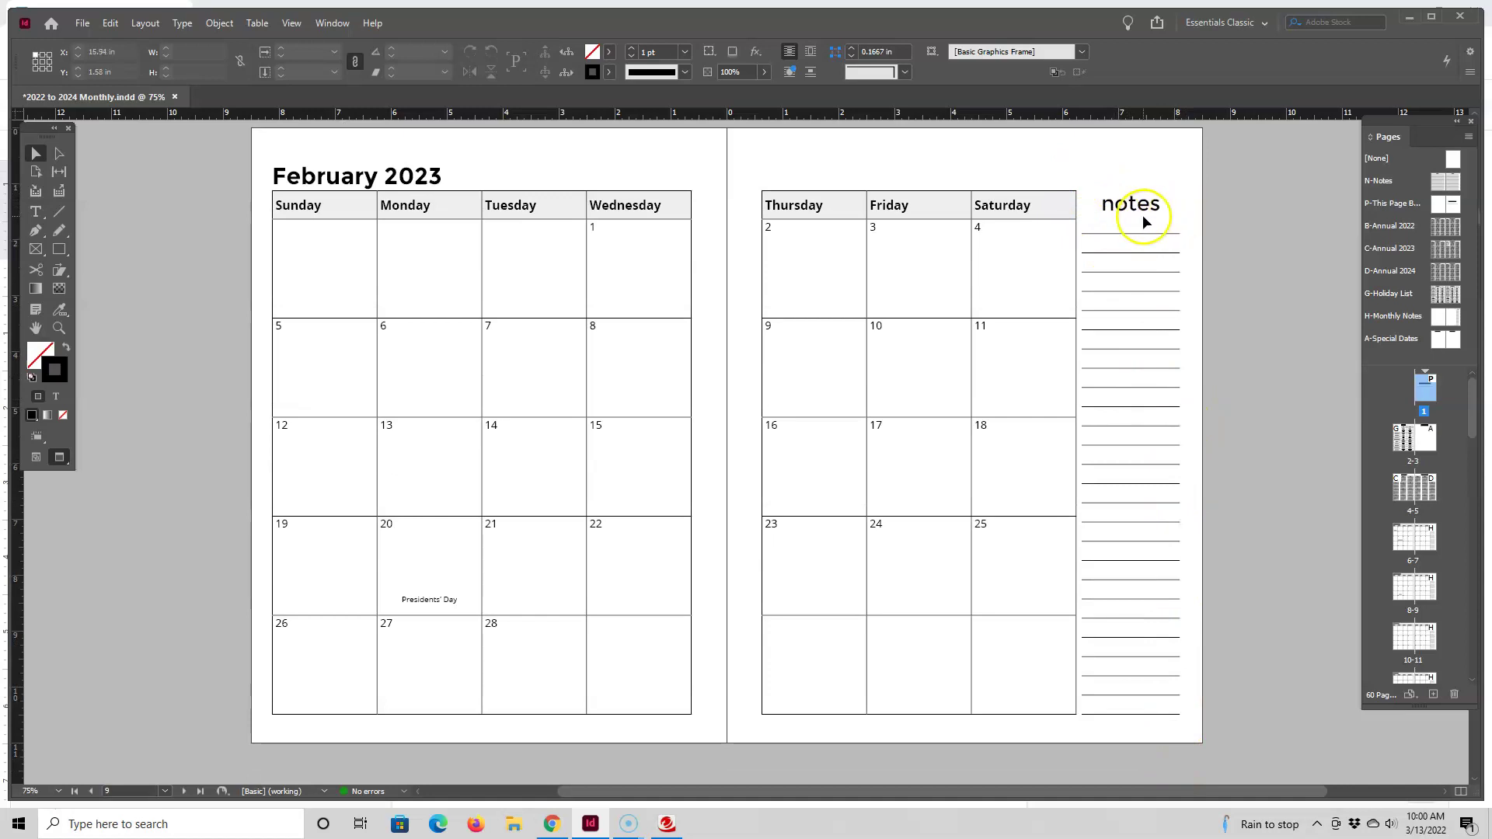
pyautogui.scroll(-12, 1139, 218)
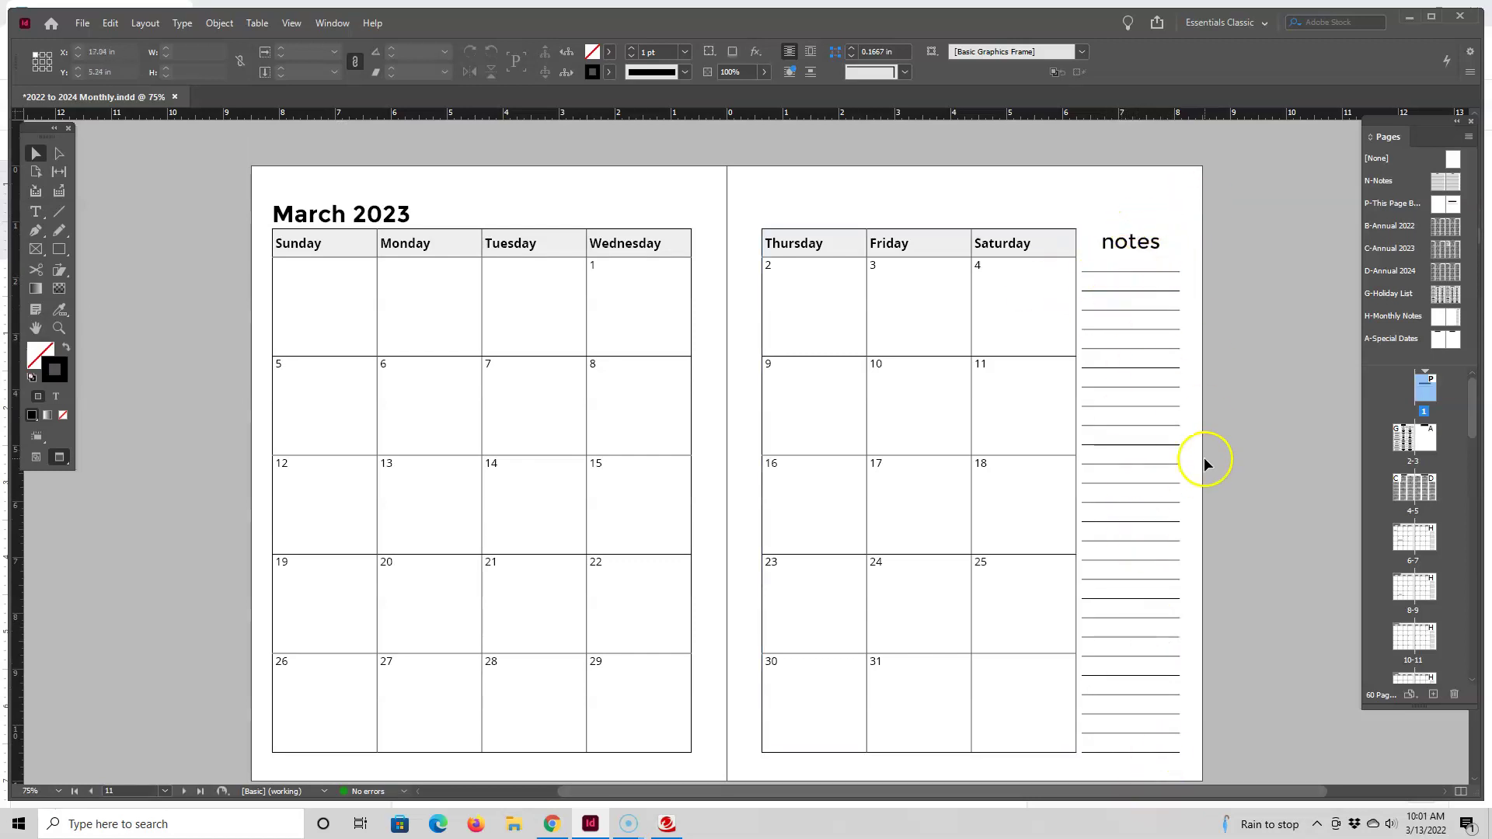
# Step: On the H-Monthly Notes parent, retype the sidebar heading 'notes' as 'goals'
pyautogui.doubleClick(1449, 324)
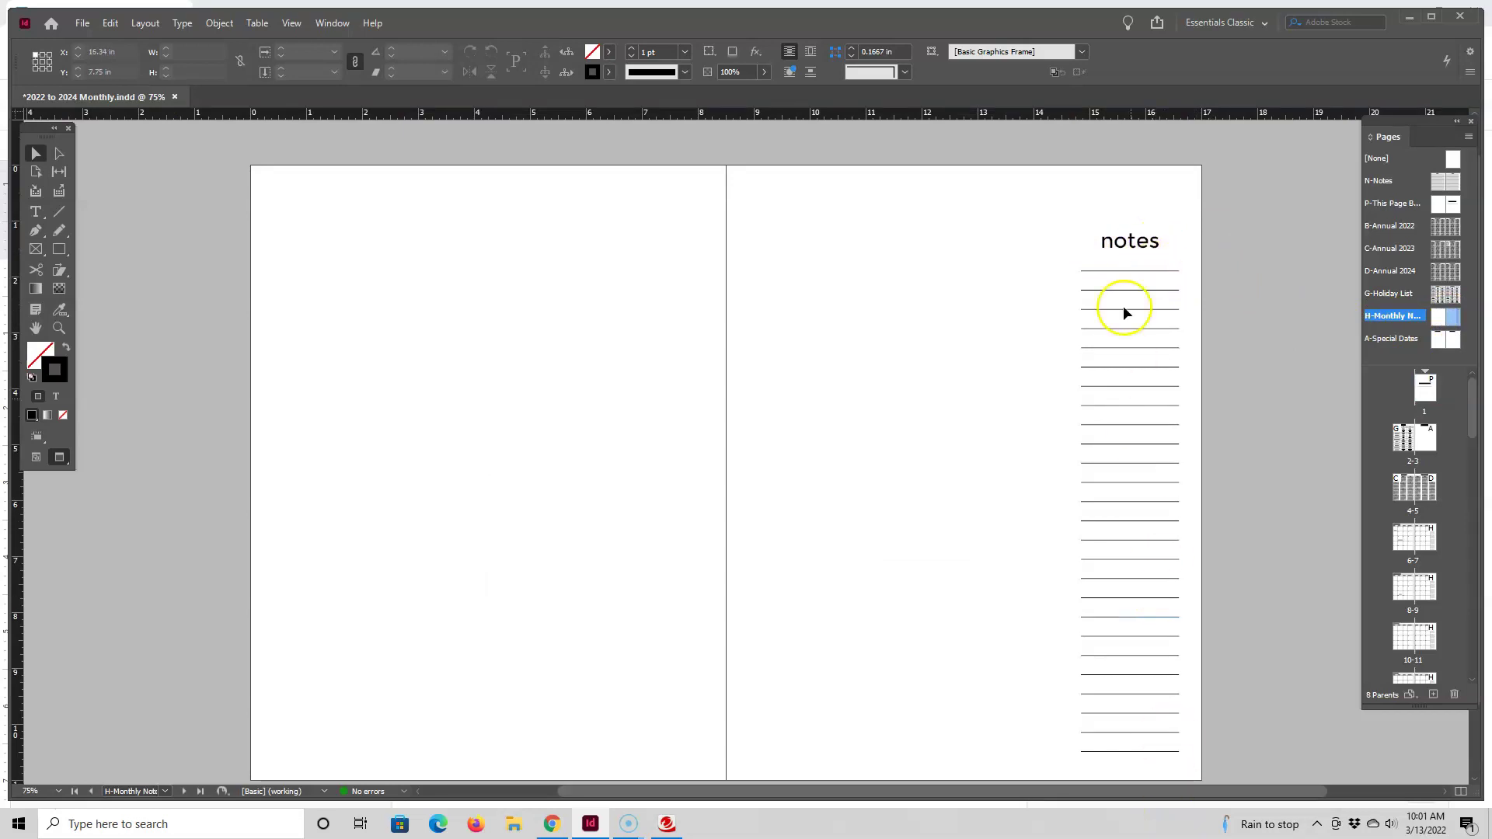
pyautogui.click(1128, 257)
pyautogui.doubleClick(1131, 242)
pyautogui.moveTo(1102, 241); pyautogui.dragTo(1181, 237)
pyautogui.write('goals')
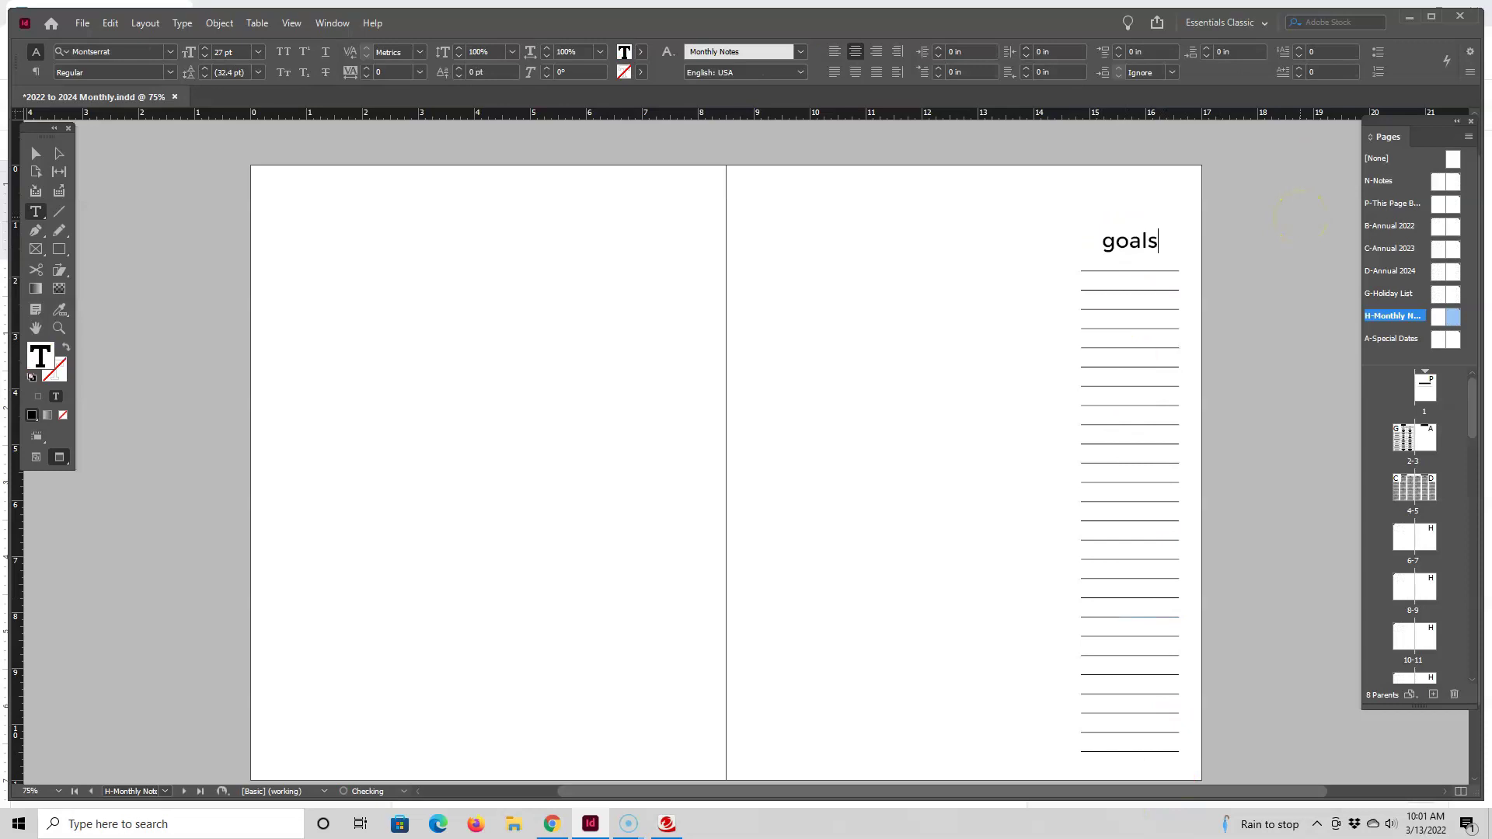
pyautogui.click(1224, 233)
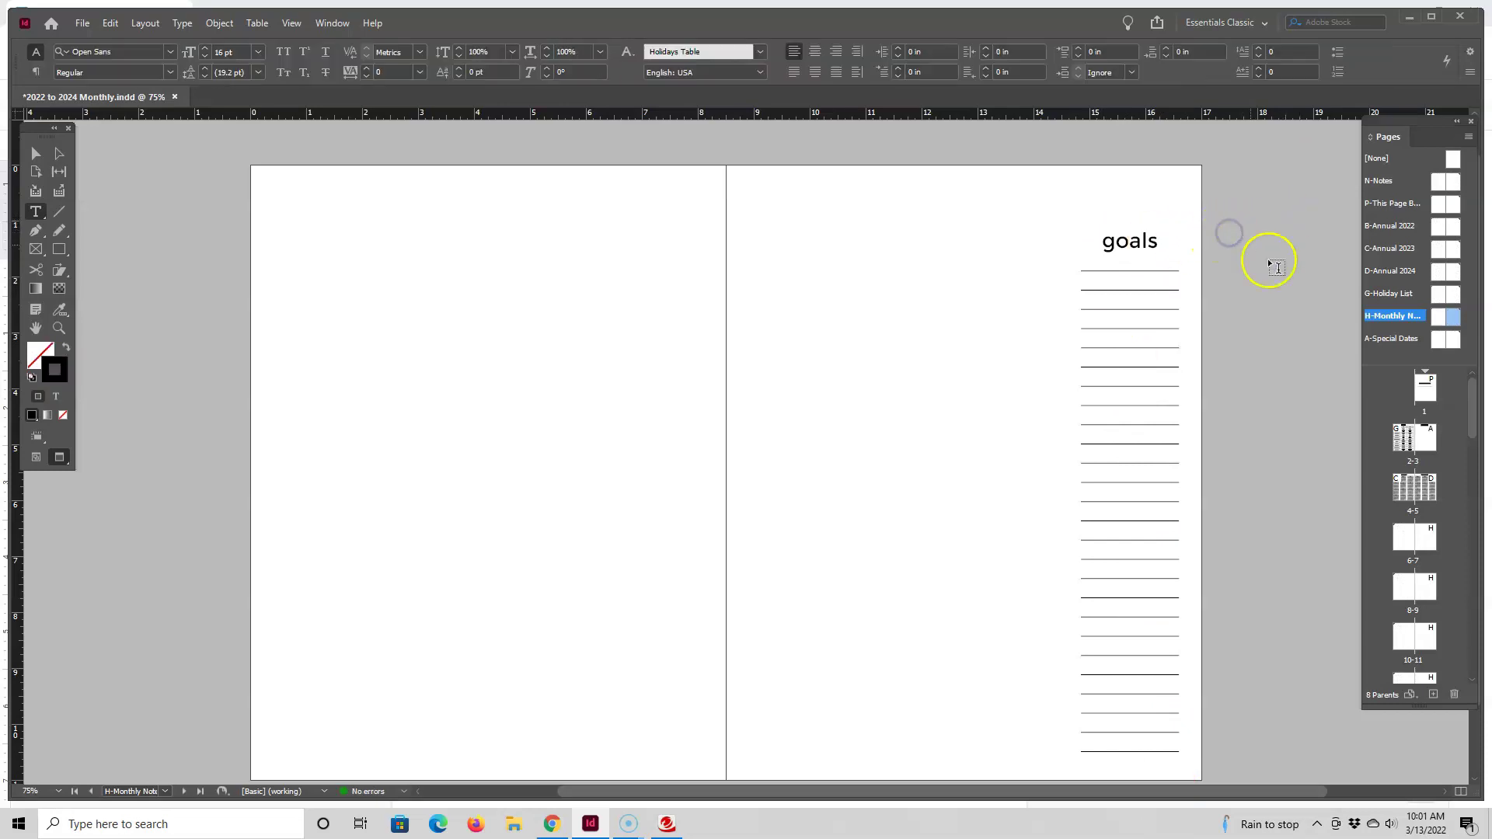
# Step: Check the new goals heading on the April 2023 spread, then return to the Monthly Notes parent
pyautogui.doubleClick(1425, 637)
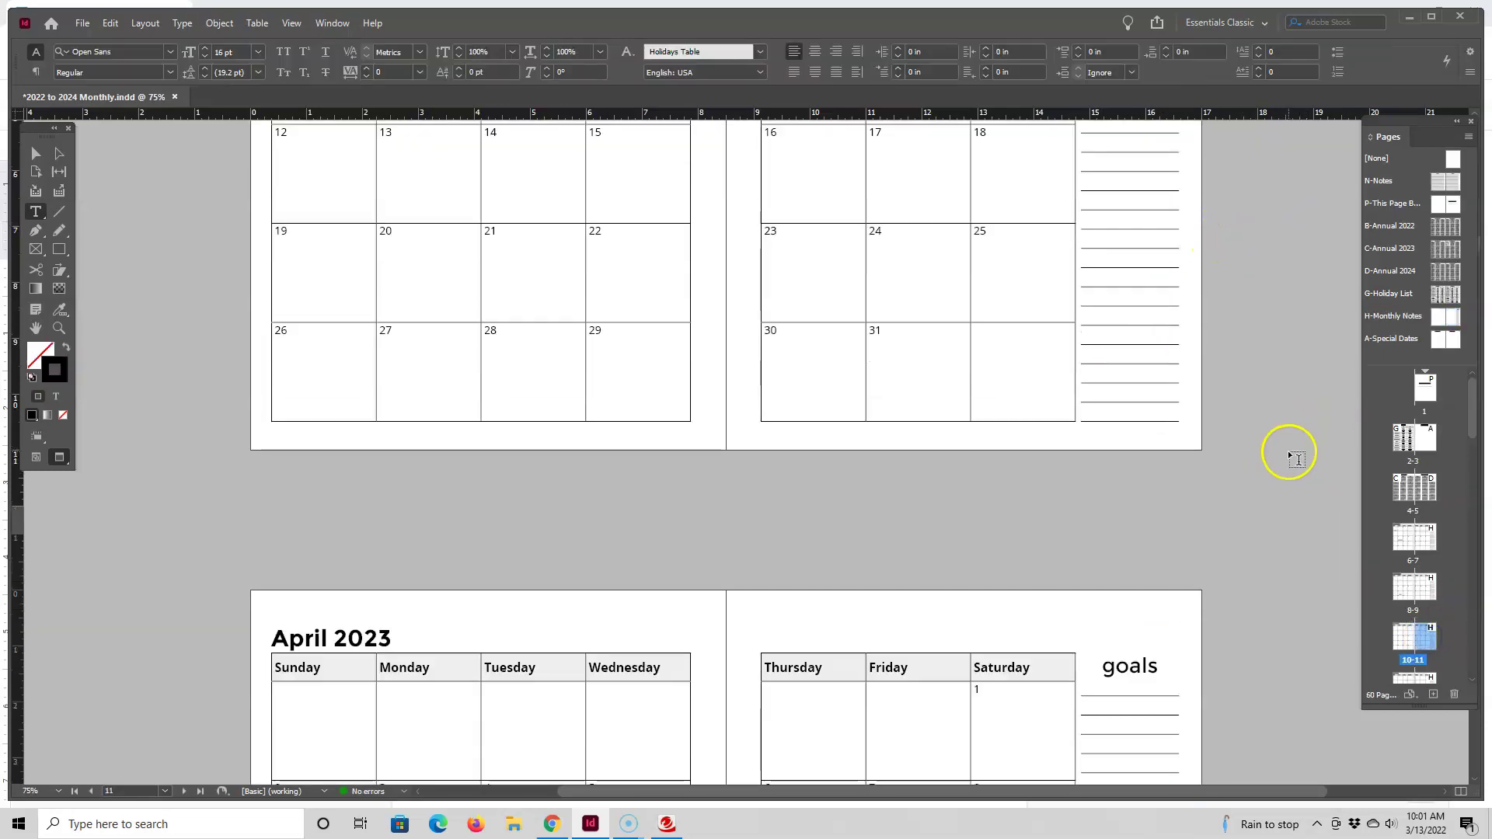
pyautogui.scroll(-1, 1286, 467)
pyautogui.scroll(6, 1266, 404)
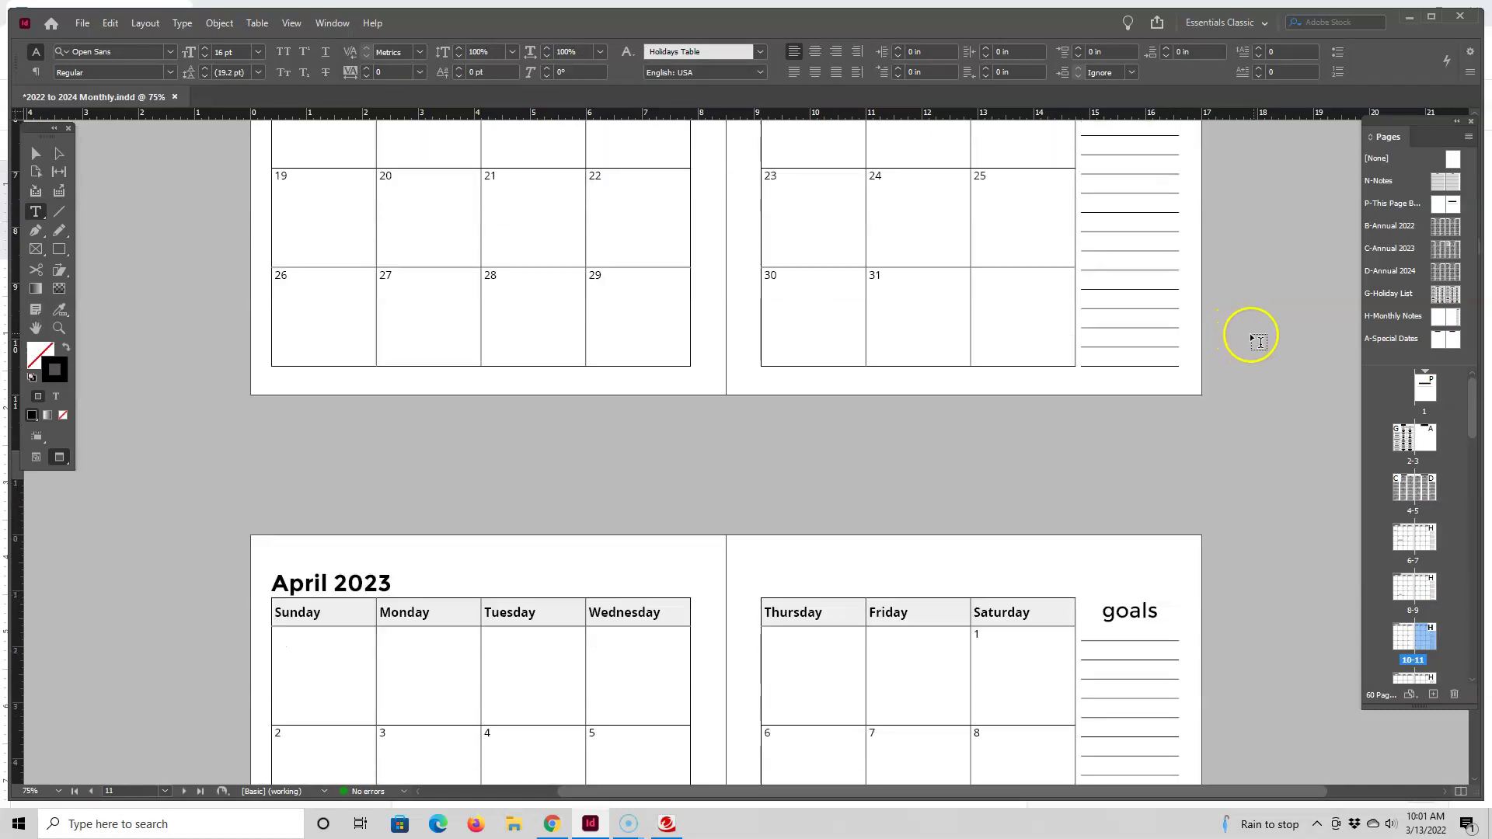
pyautogui.doubleClick(1446, 319)
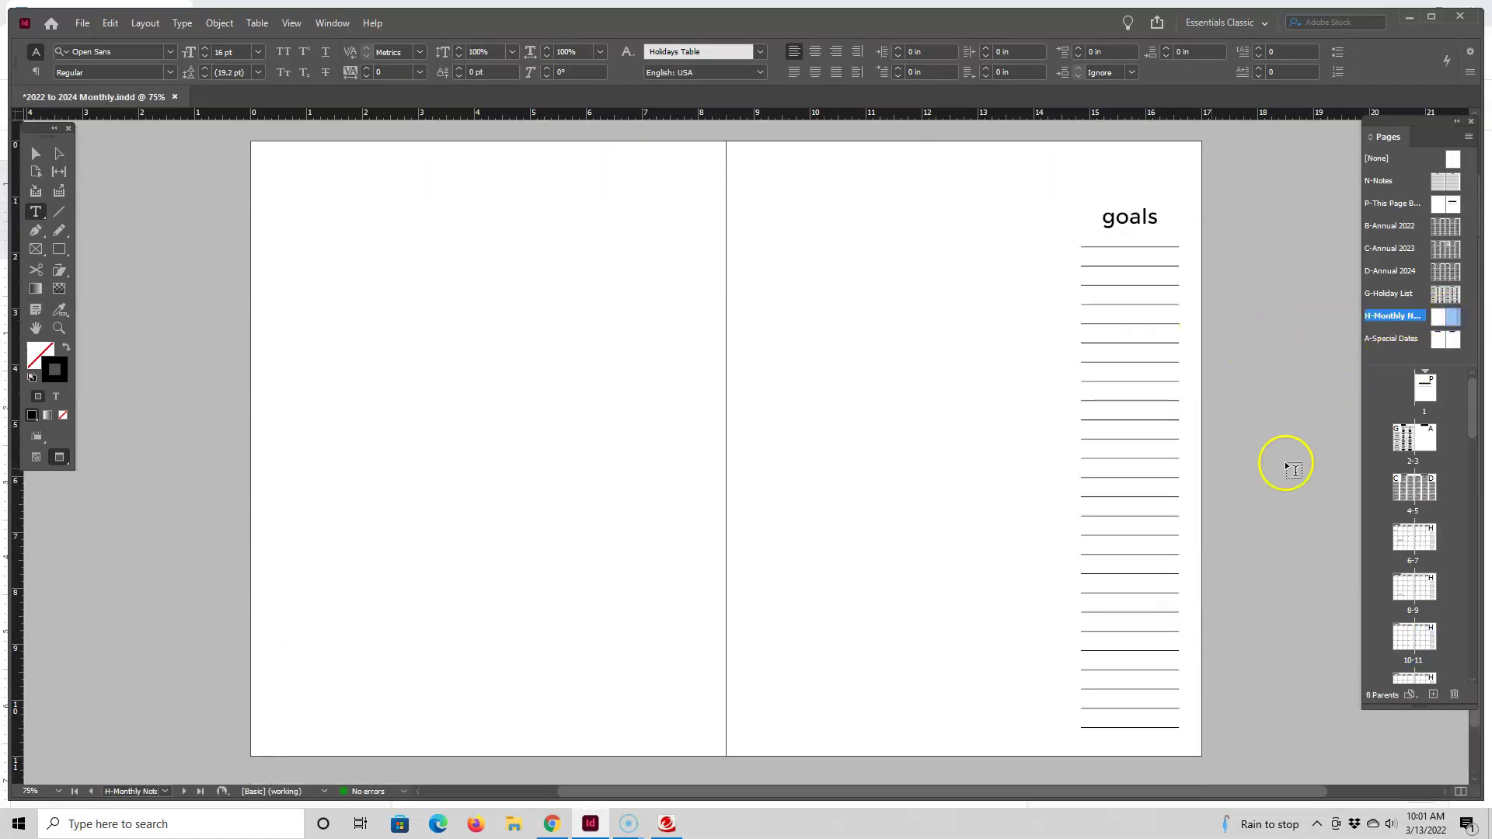
# Step: Delete the lower rule lines from the goals sidebar, leaving only its upper half
pyautogui.click(1072, 456)
pyautogui.moveTo(1073, 455); pyautogui.dragTo(1073, 456)
pyautogui.click(38, 153)
pyautogui.moveTo(1064, 497); pyautogui.dragTo(1189, 736)
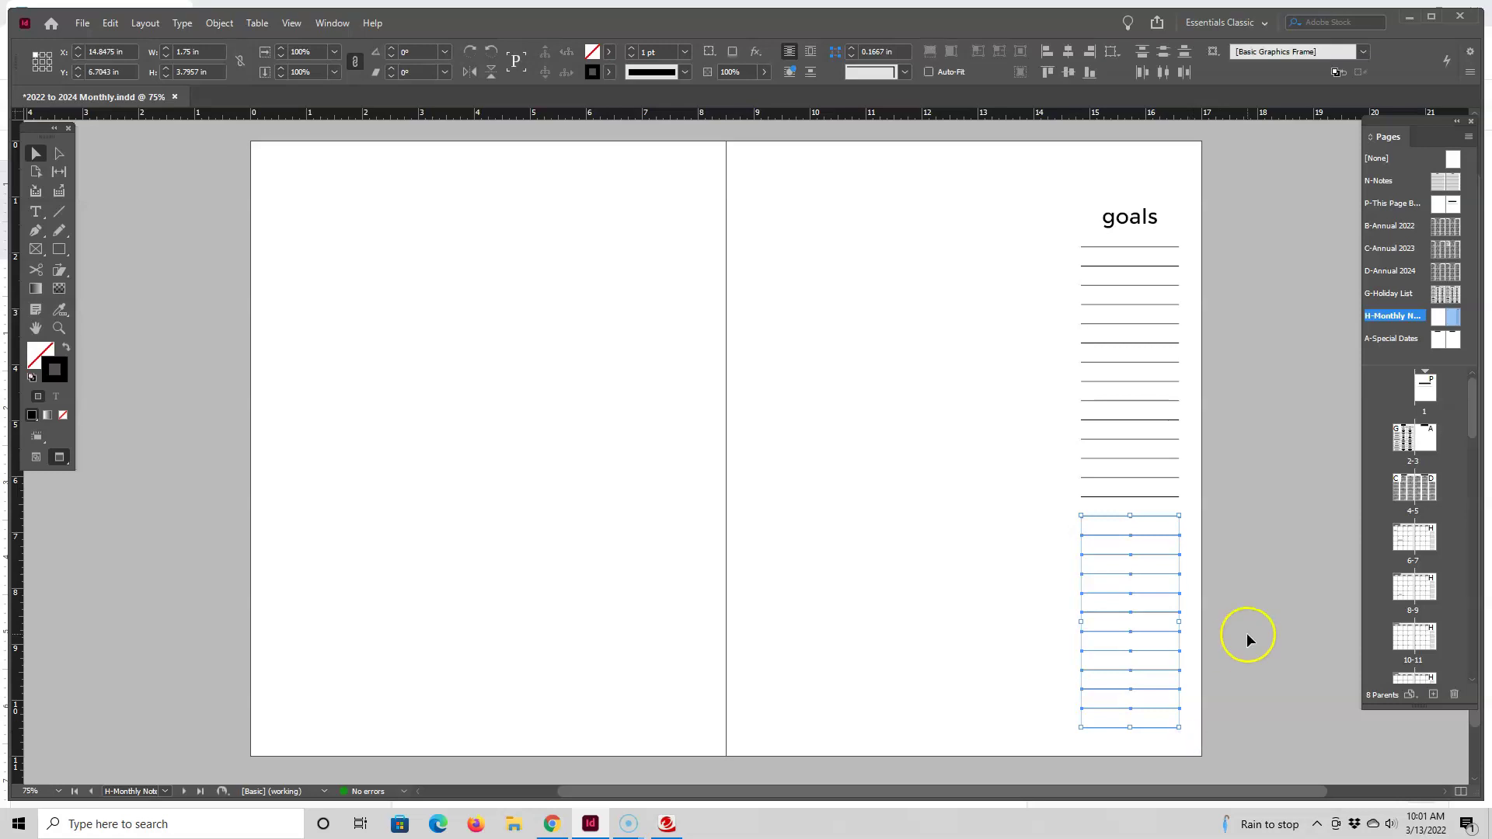
pyautogui.press('Delete')
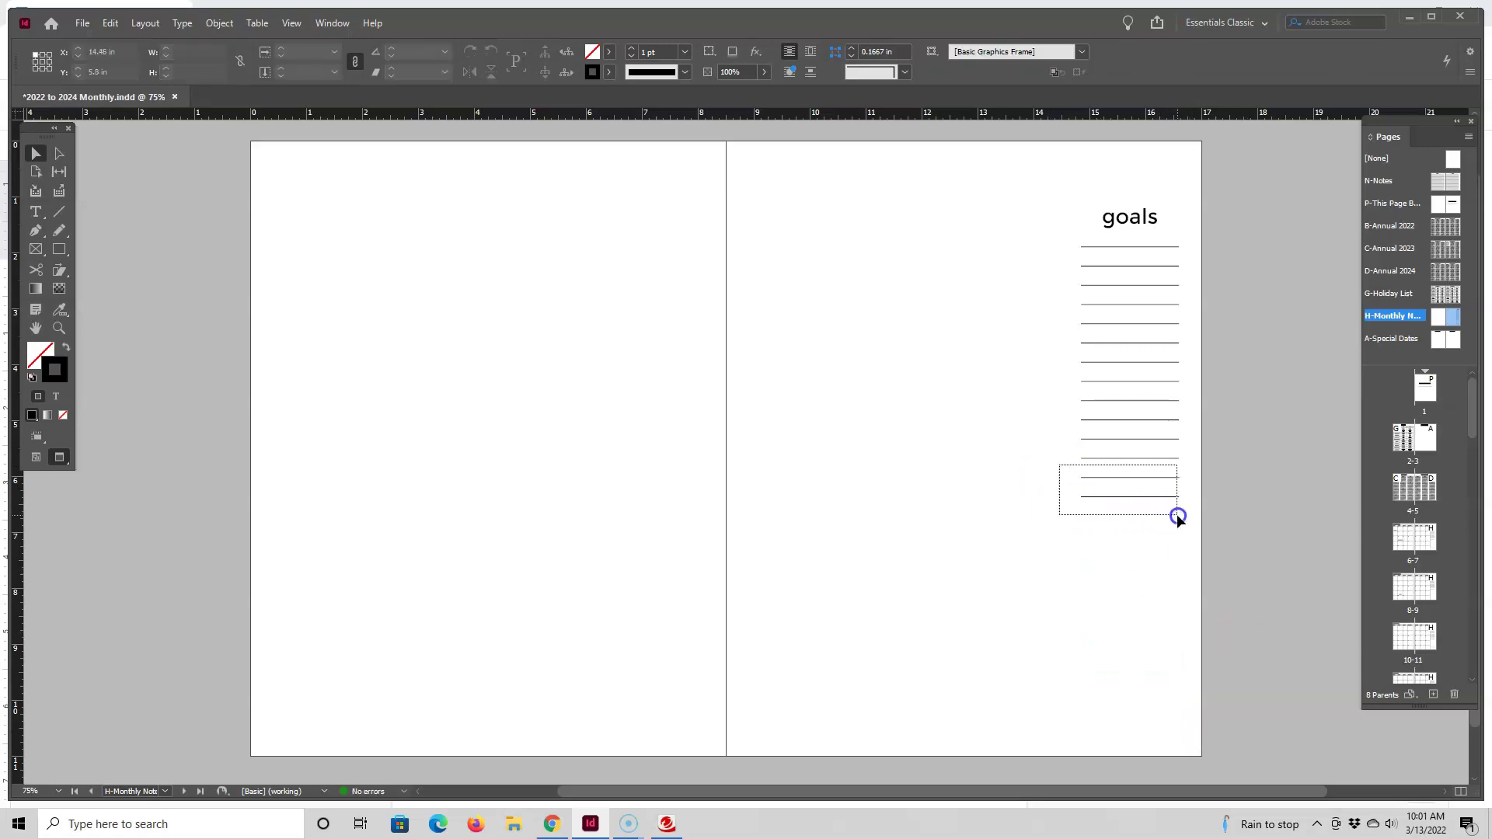
pyautogui.moveTo(1176, 514); pyautogui.dragTo(1184, 512)
pyautogui.press('Delete')
# Step: Copy the goals heading with its lines and paste a duplicate mid-spread
pyautogui.moveTo(1041, 194); pyautogui.dragTo(1190, 473)
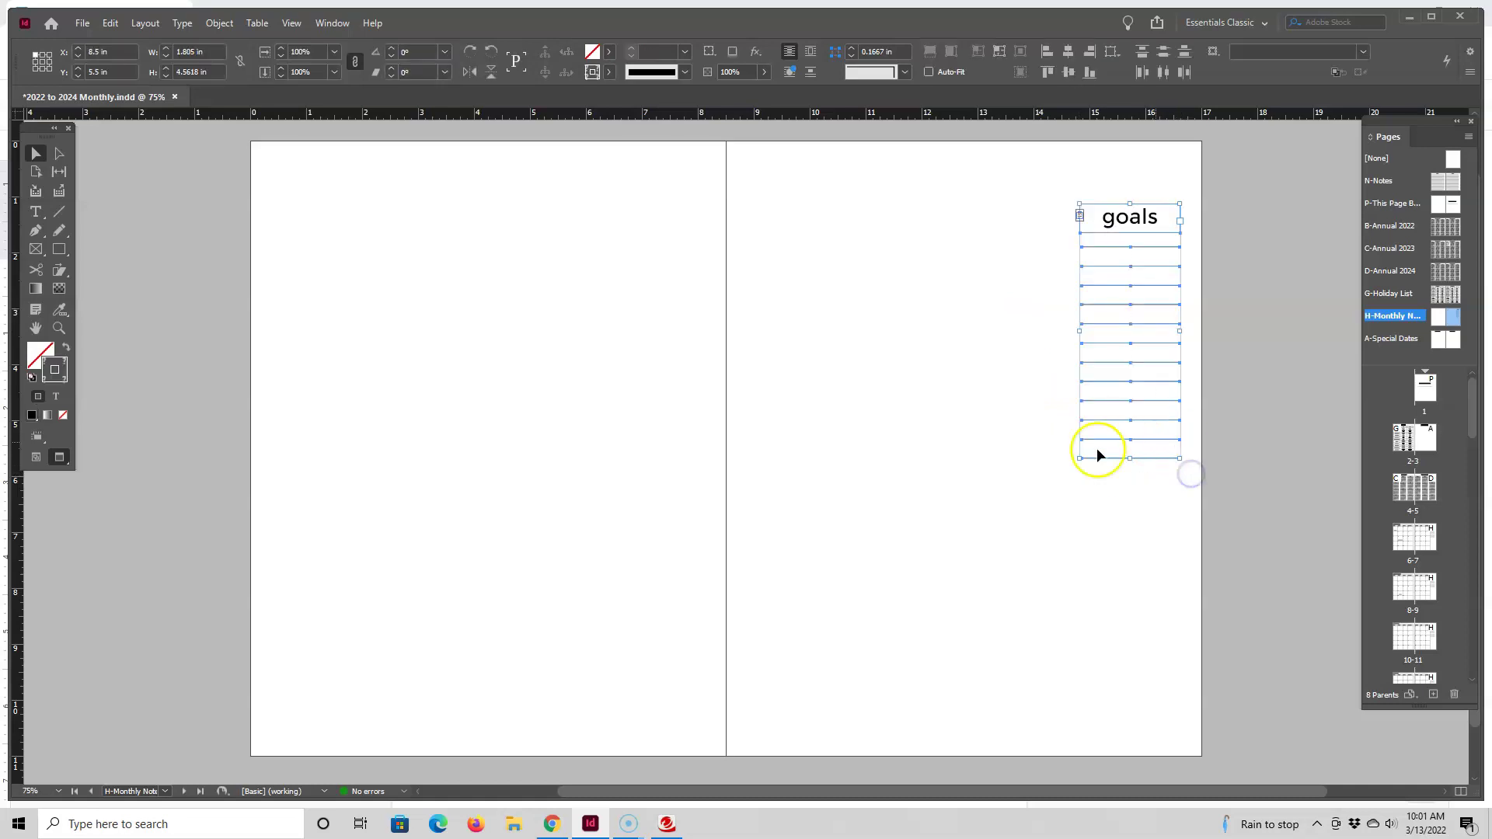
pyautogui.rightClick(1070, 356)
pyautogui.rightClick(917, 342)
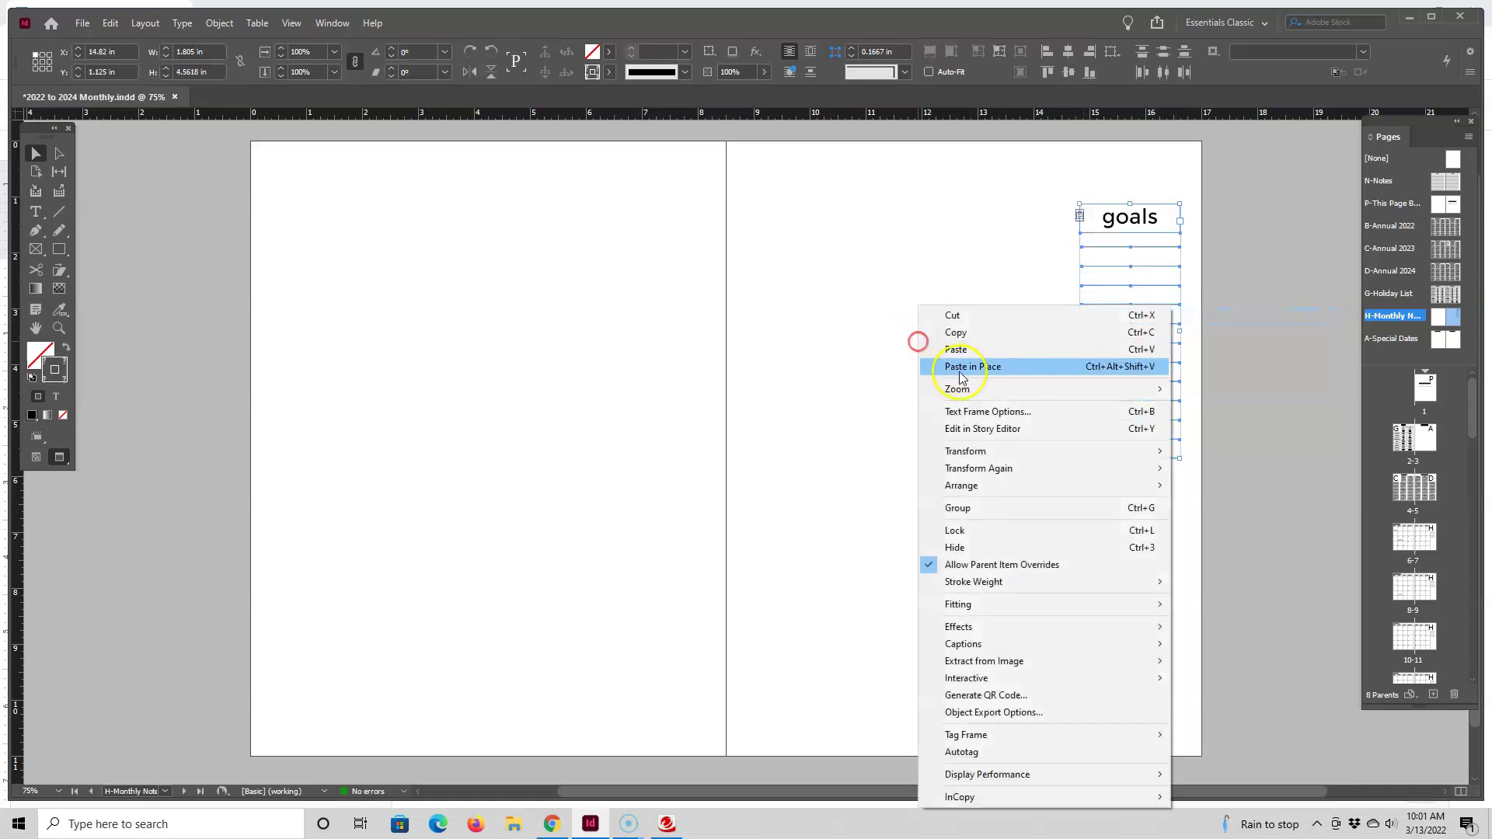
pyautogui.click(956, 349)
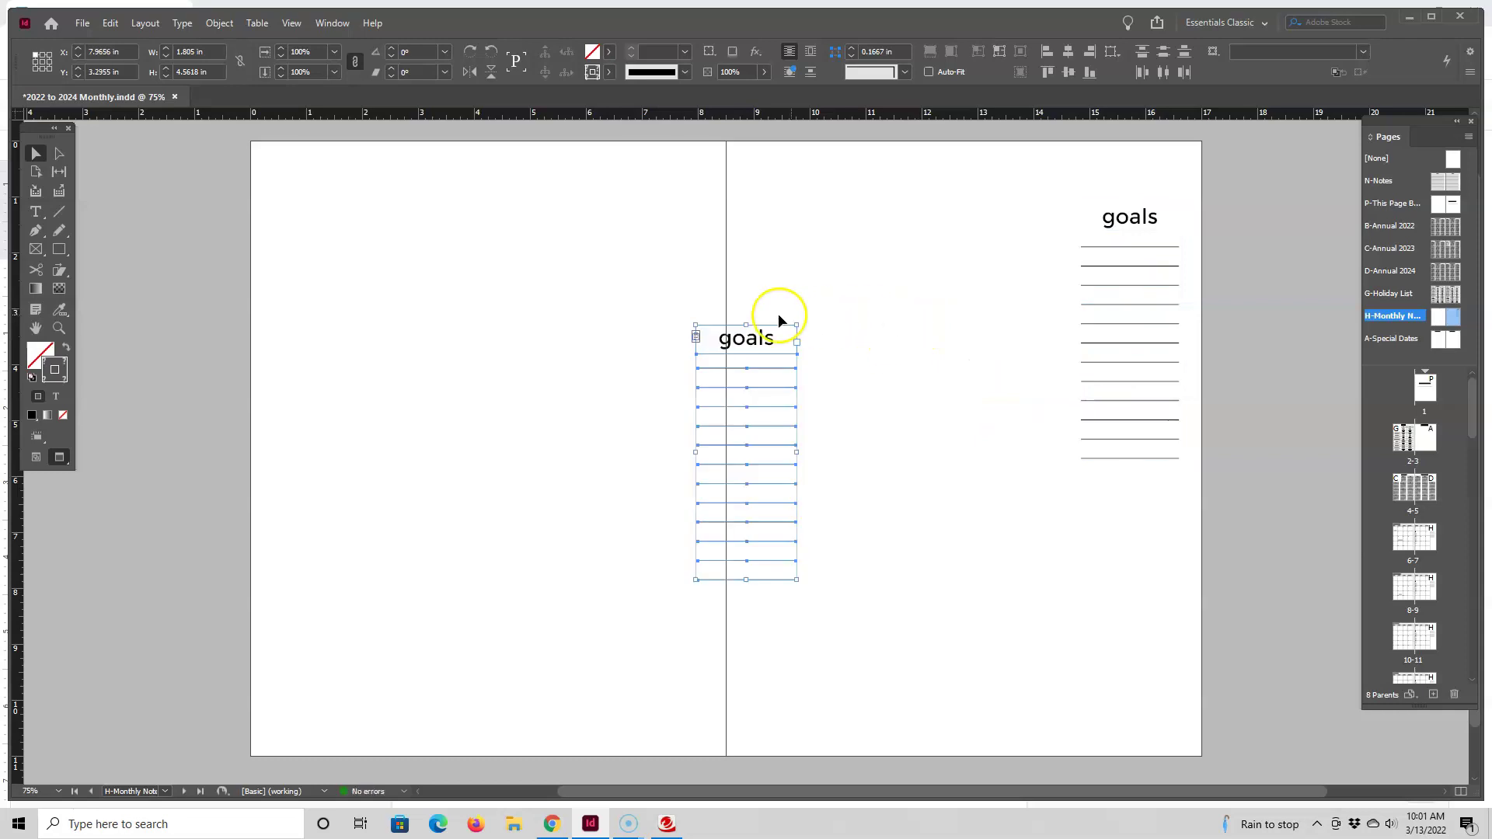
# Step: Move the pasted list just below the goals block and retype its heading as 'notes'
pyautogui.moveTo(774, 328); pyautogui.dragTo(1155, 482)
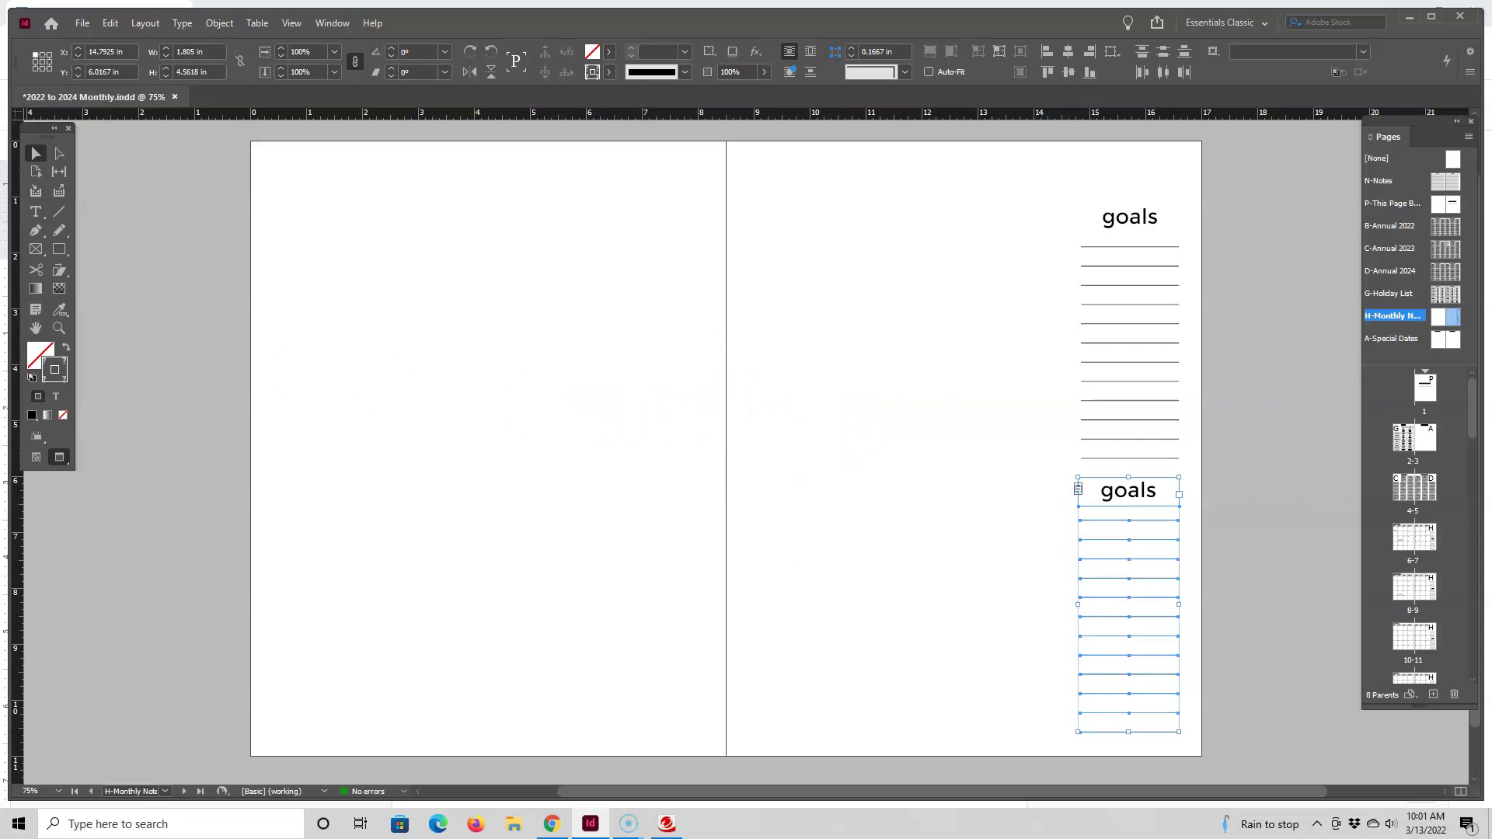
pyautogui.press('w')
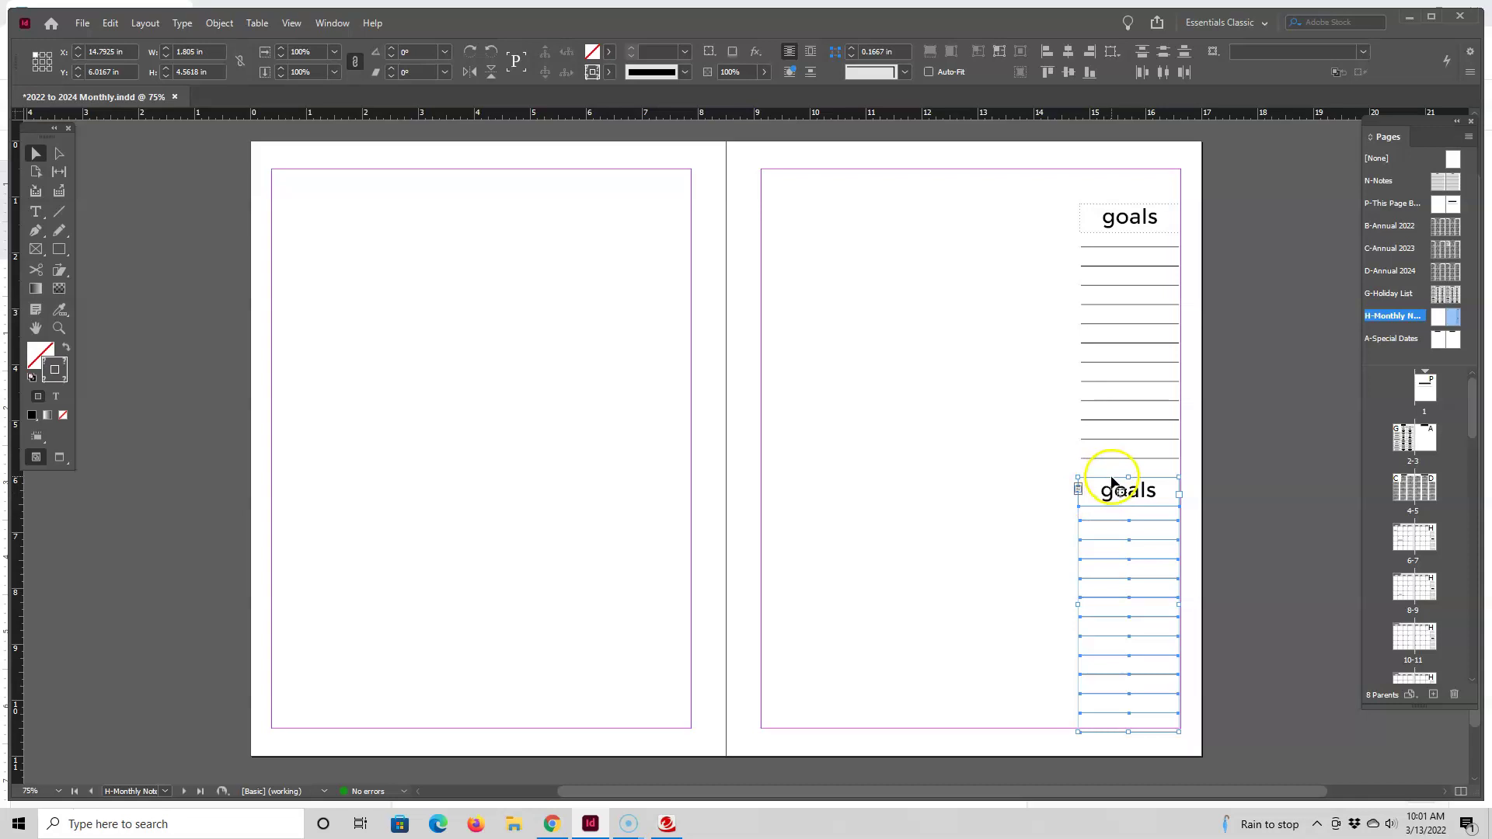
pyautogui.moveTo(1112, 481); pyautogui.dragTo(1112, 475)
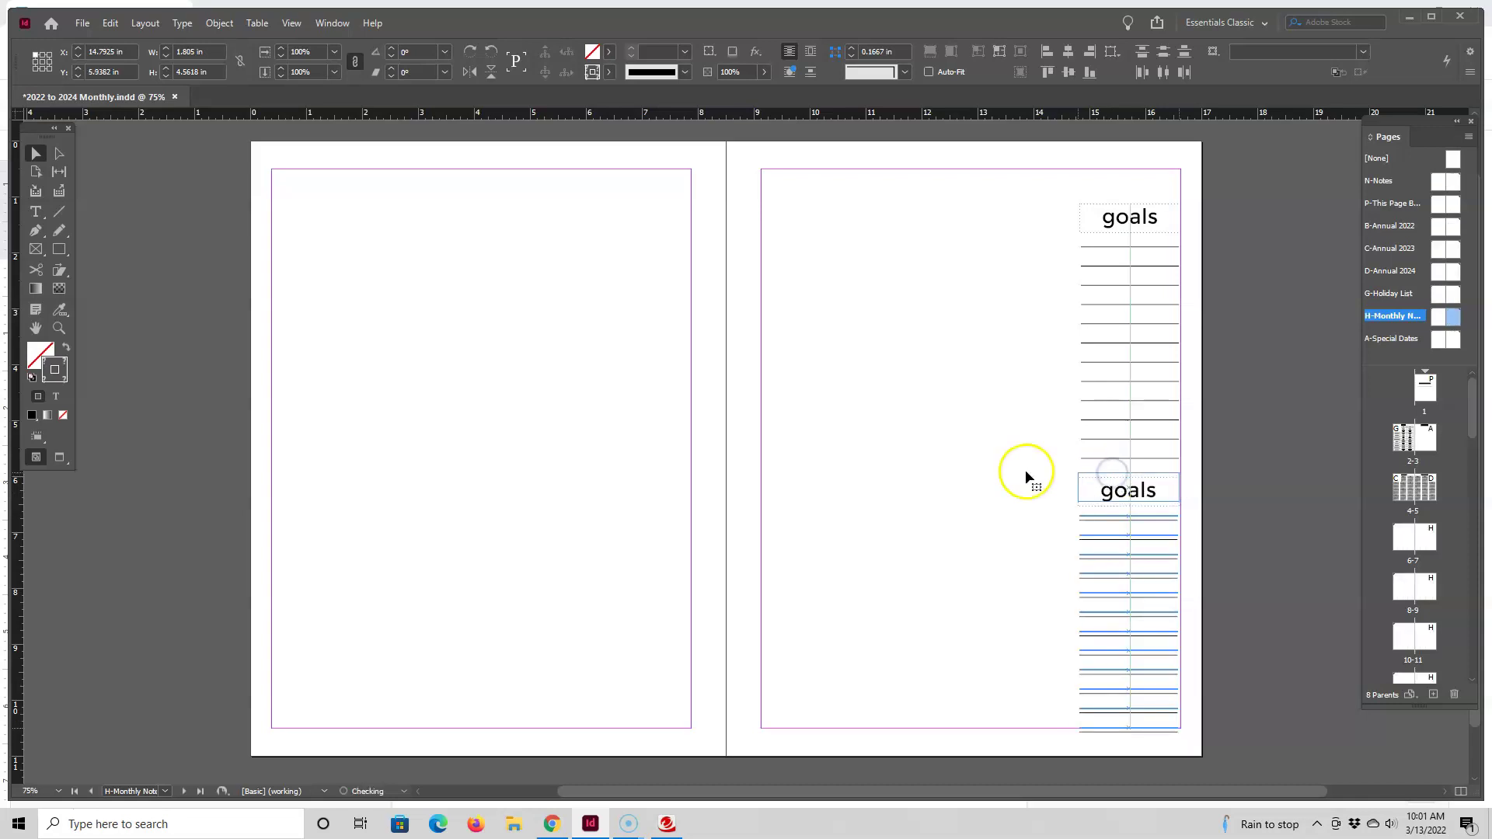
pyautogui.click(1024, 470)
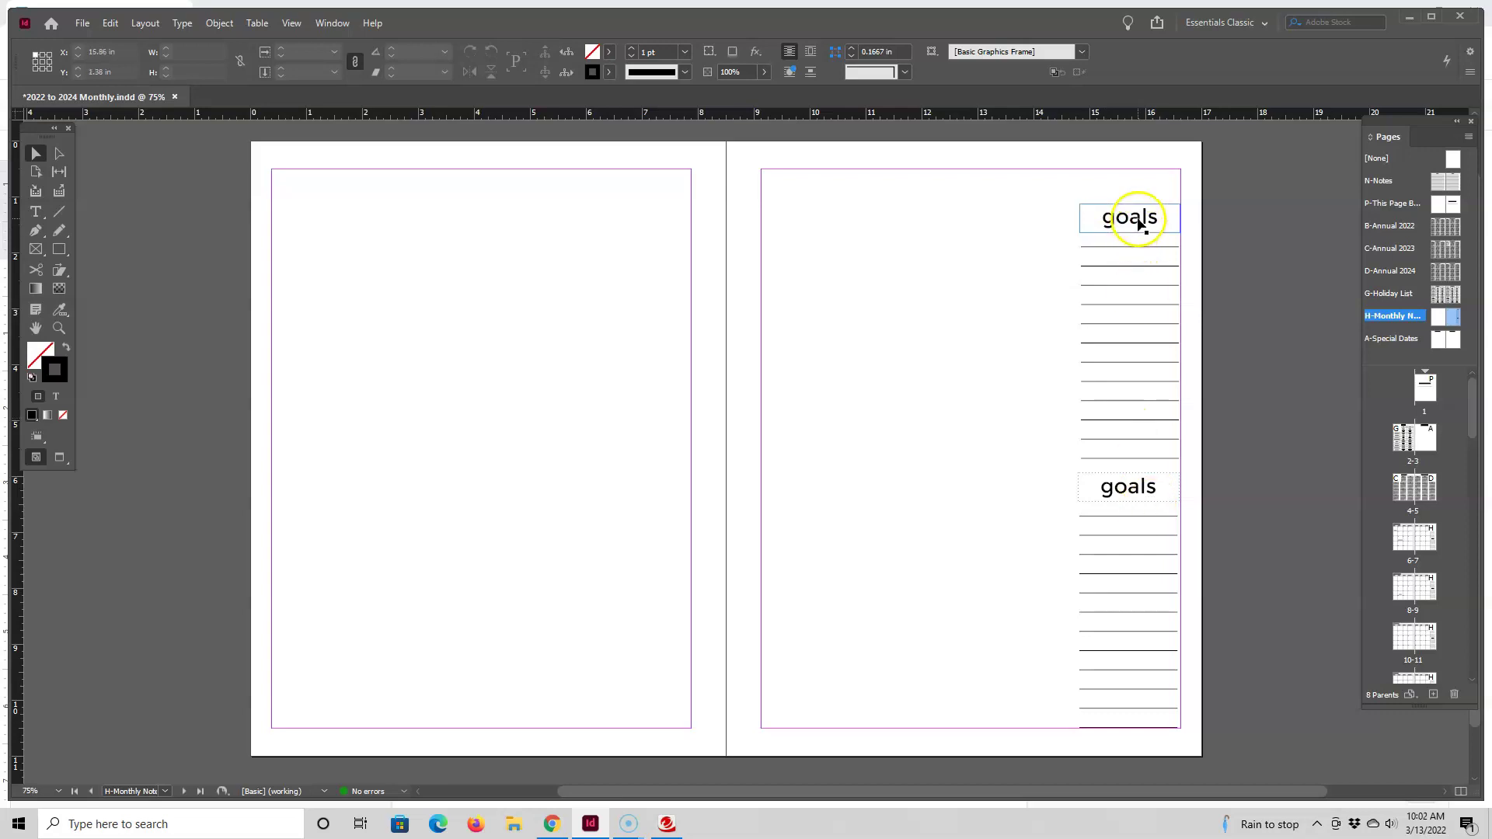
pyautogui.doubleClick(1126, 488)
pyautogui.moveTo(1088, 499); pyautogui.dragTo(1168, 493)
pyautogui.write('notes')
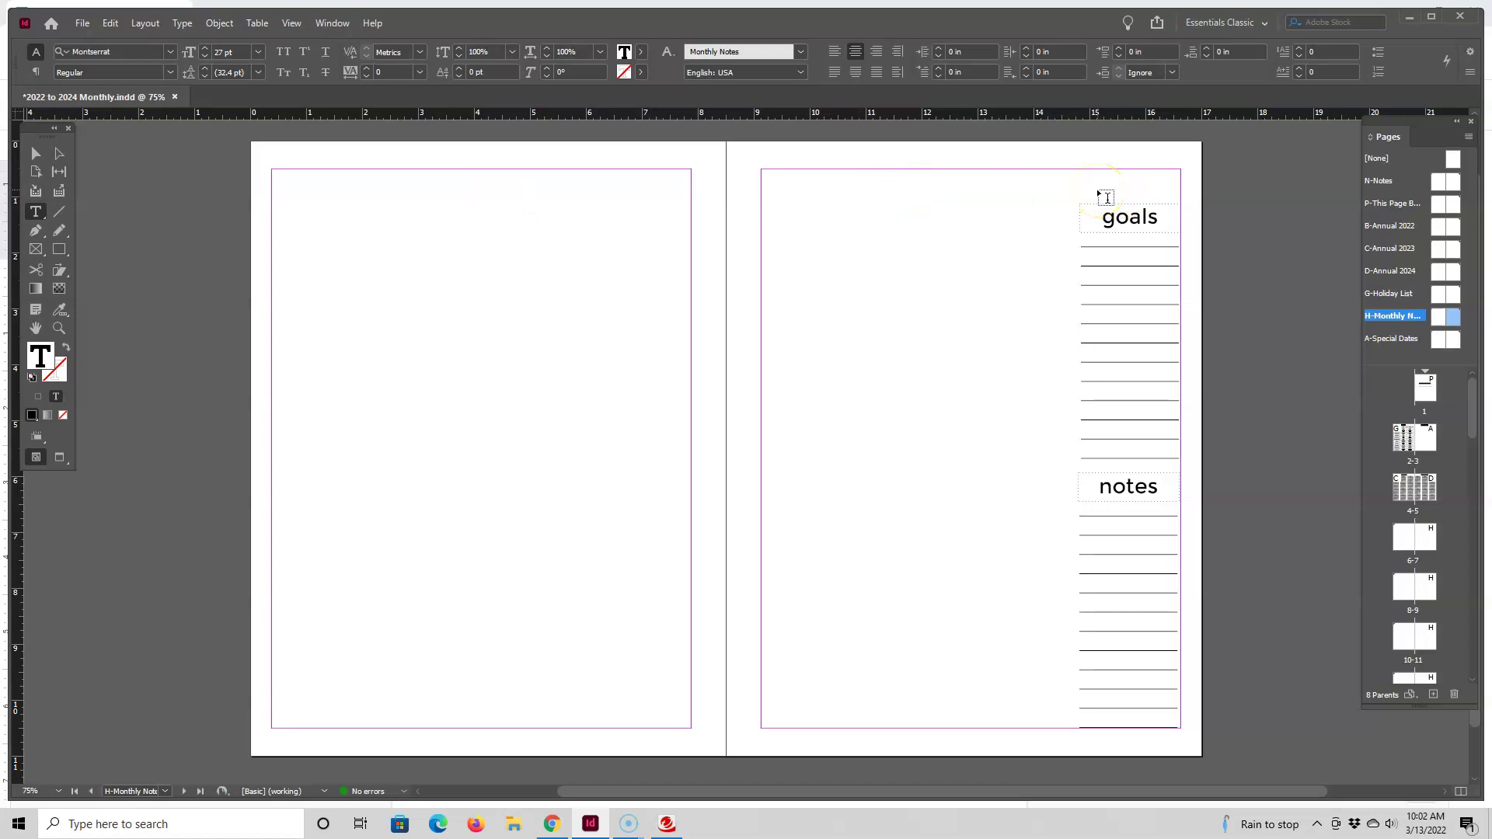
# Step: Preview the January 2023 sidebar, then bring the full 2023/2024 Annual spread into view
pyautogui.doubleClick(1426, 548)
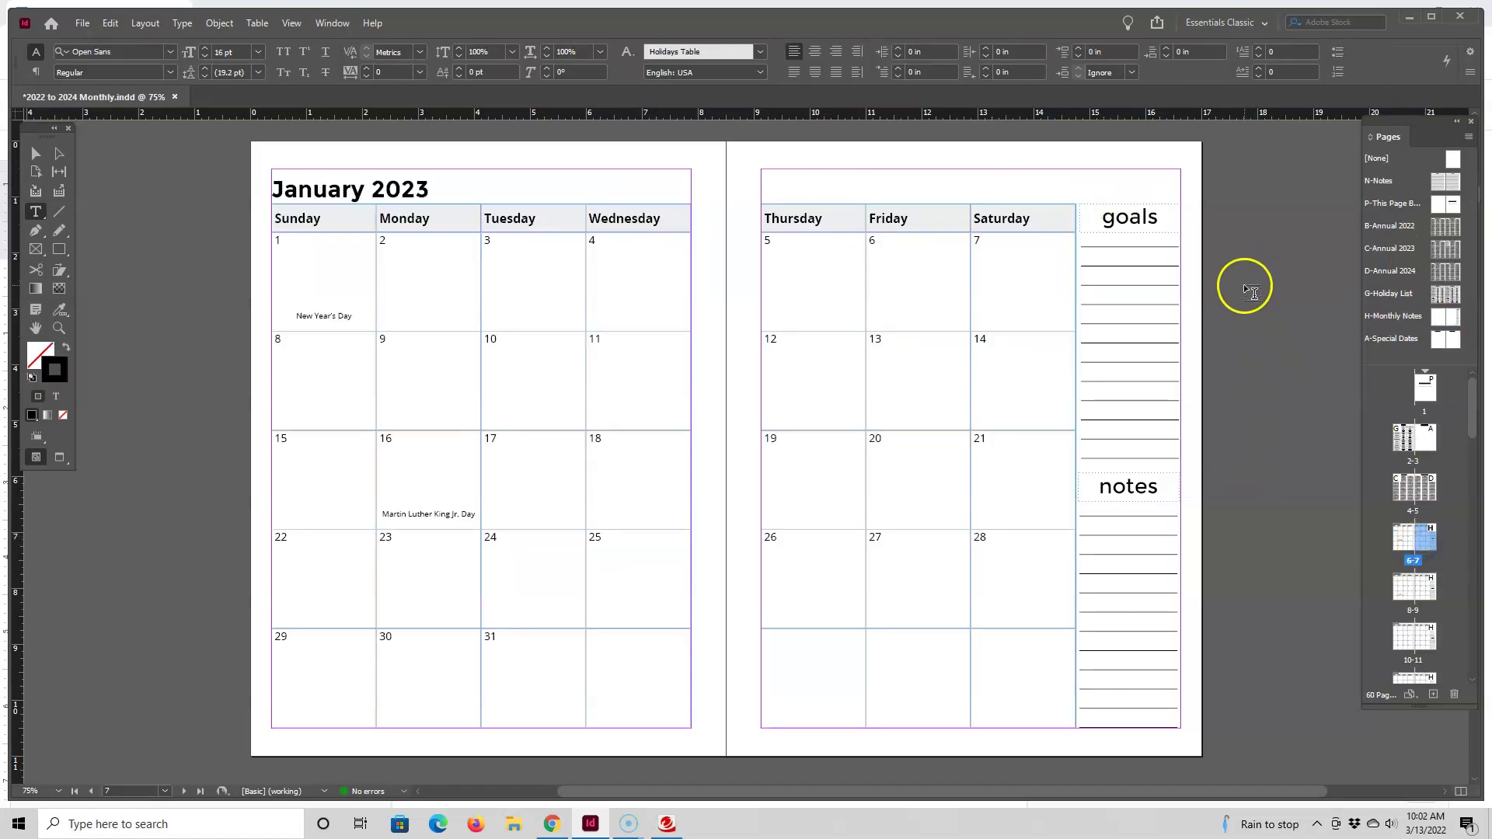
pyautogui.press('w')
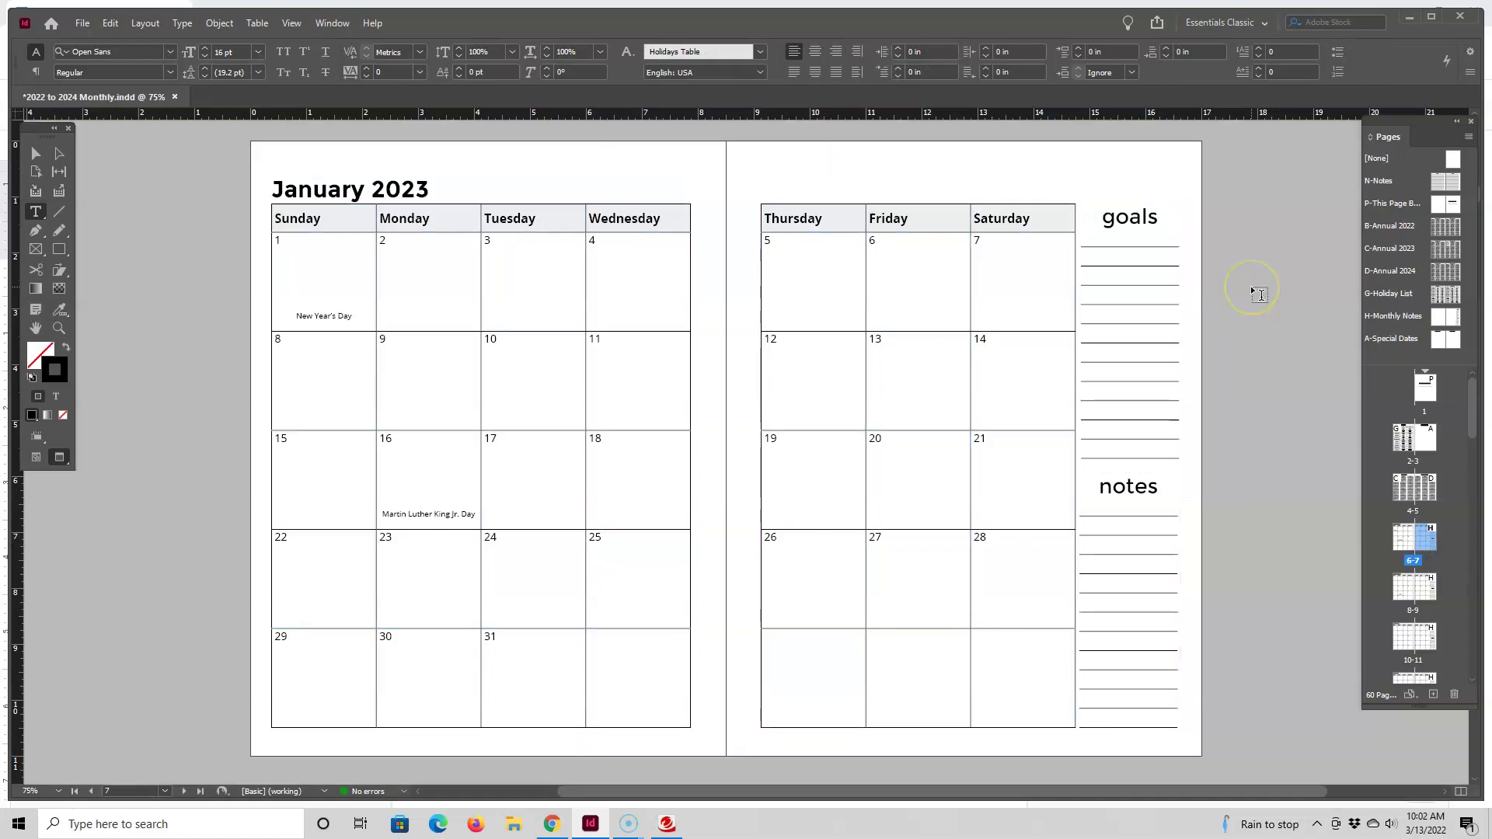
pyautogui.doubleClick(1429, 388)
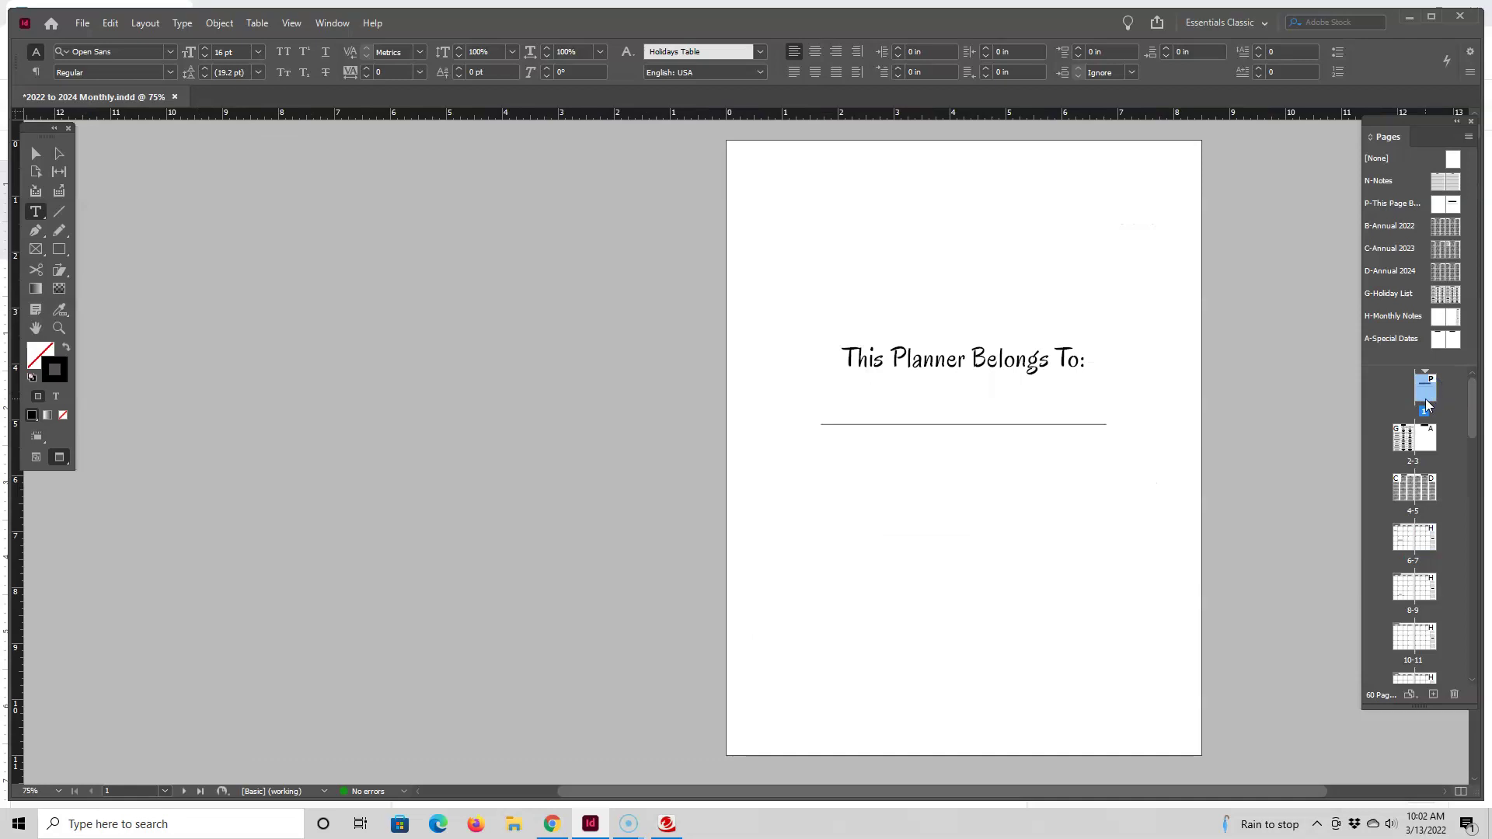
pyautogui.scroll(-10, 1141, 441)
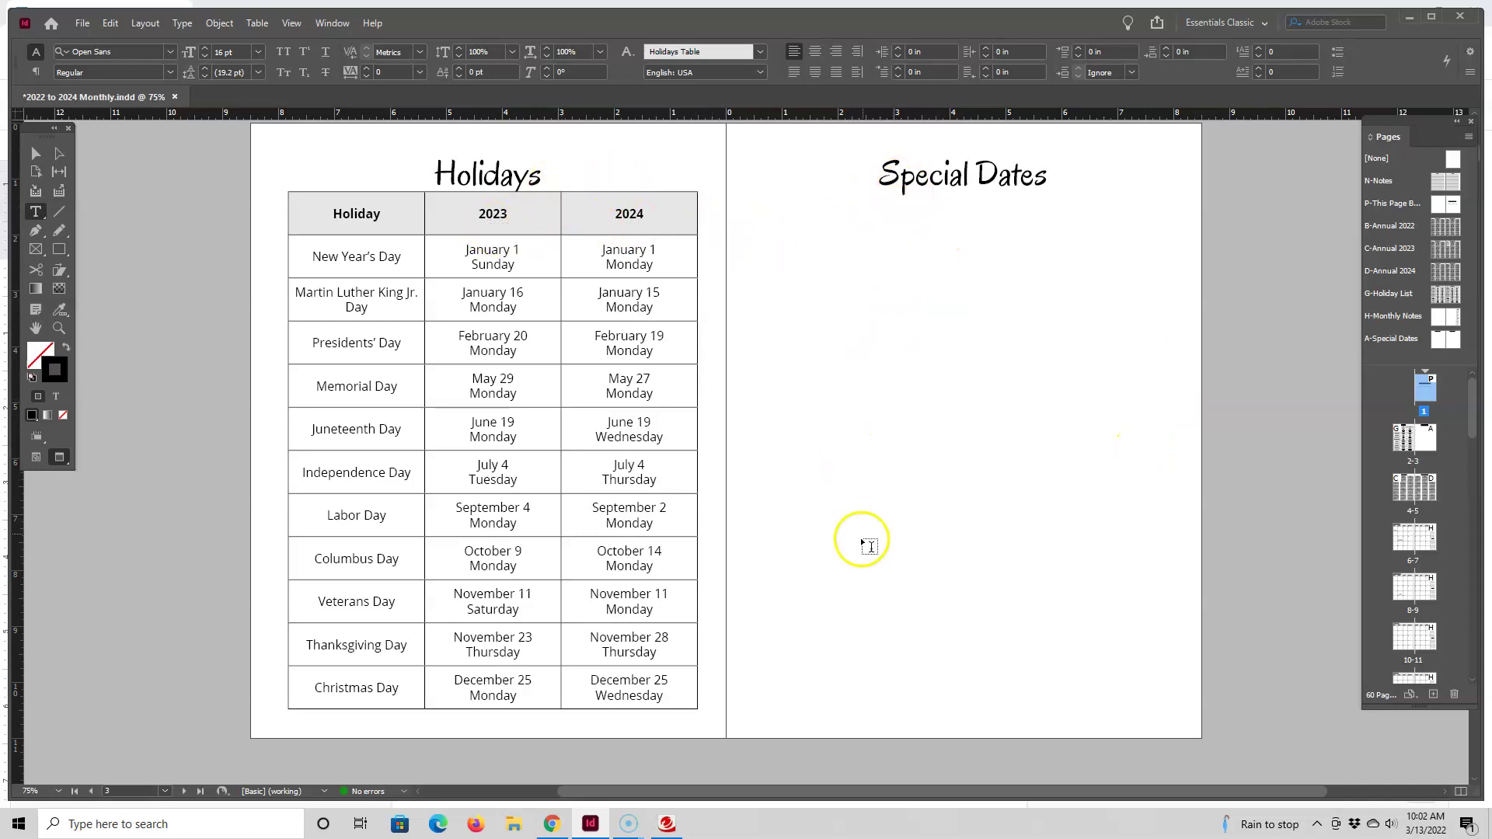
pyautogui.scroll(-10, 1088, 606)
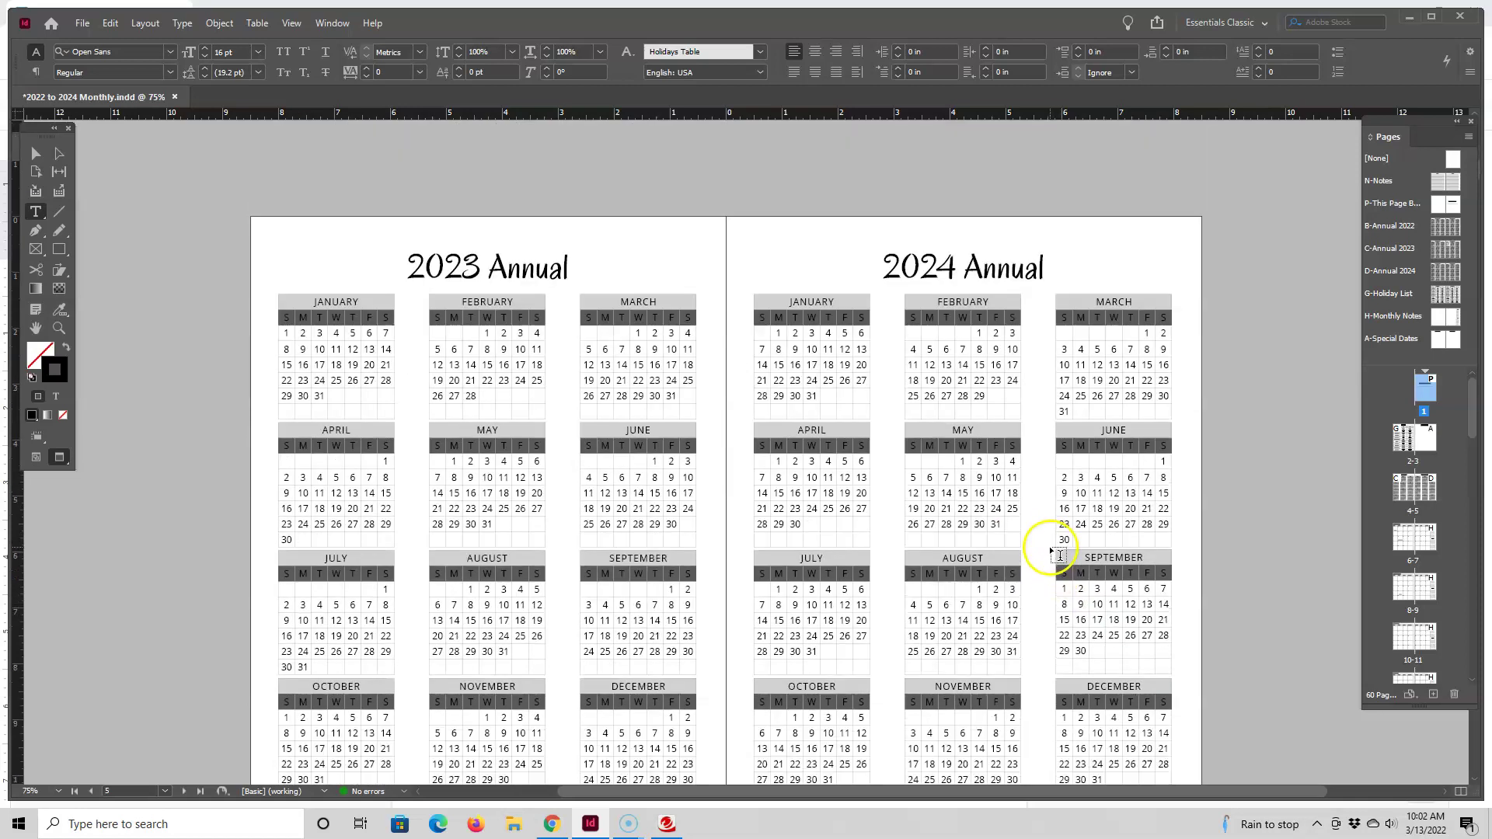
pyautogui.scroll(-4, 940, 413)
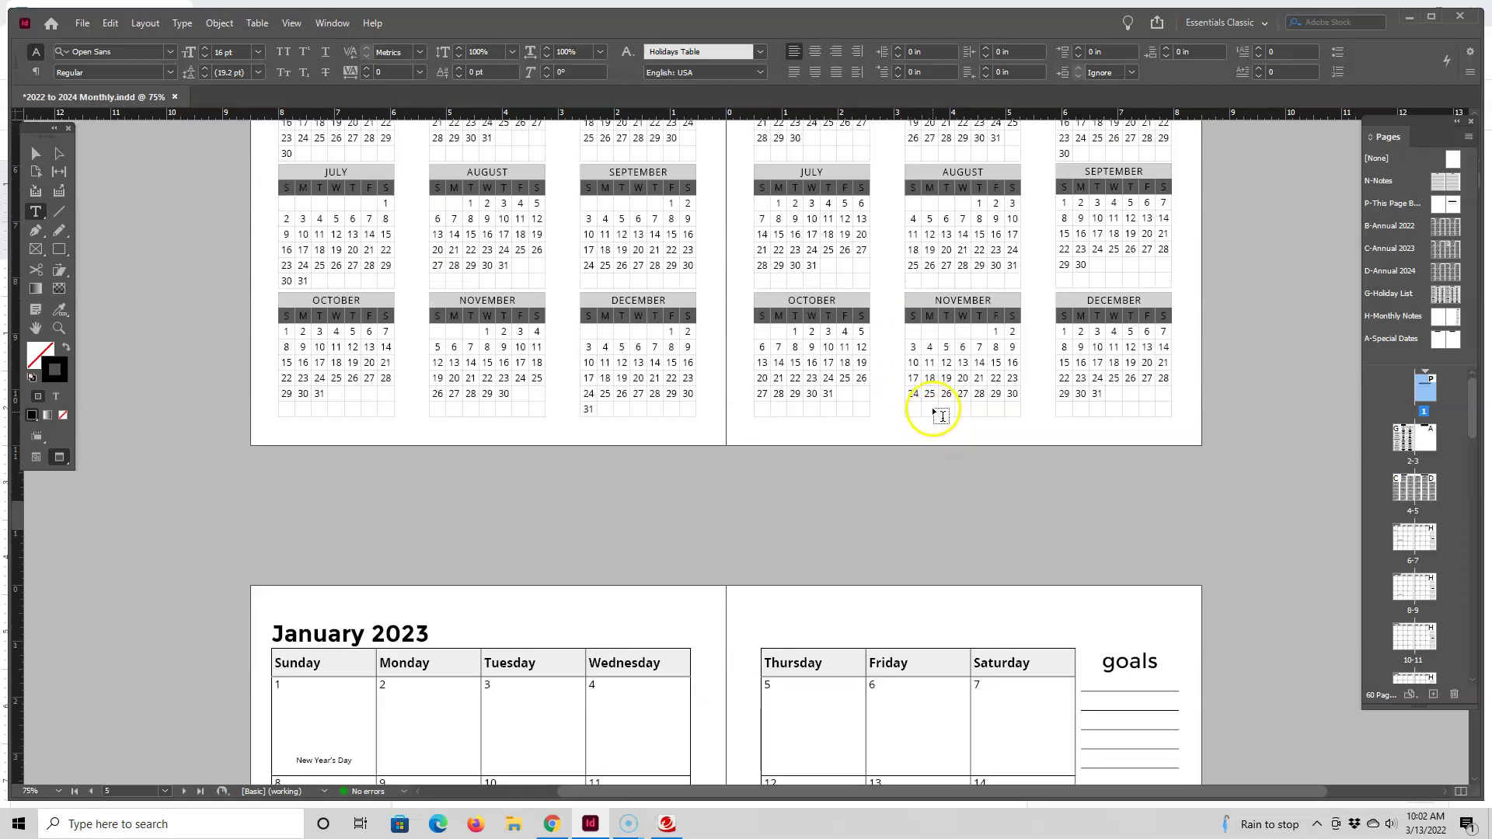
pyautogui.scroll(5, 937, 408)
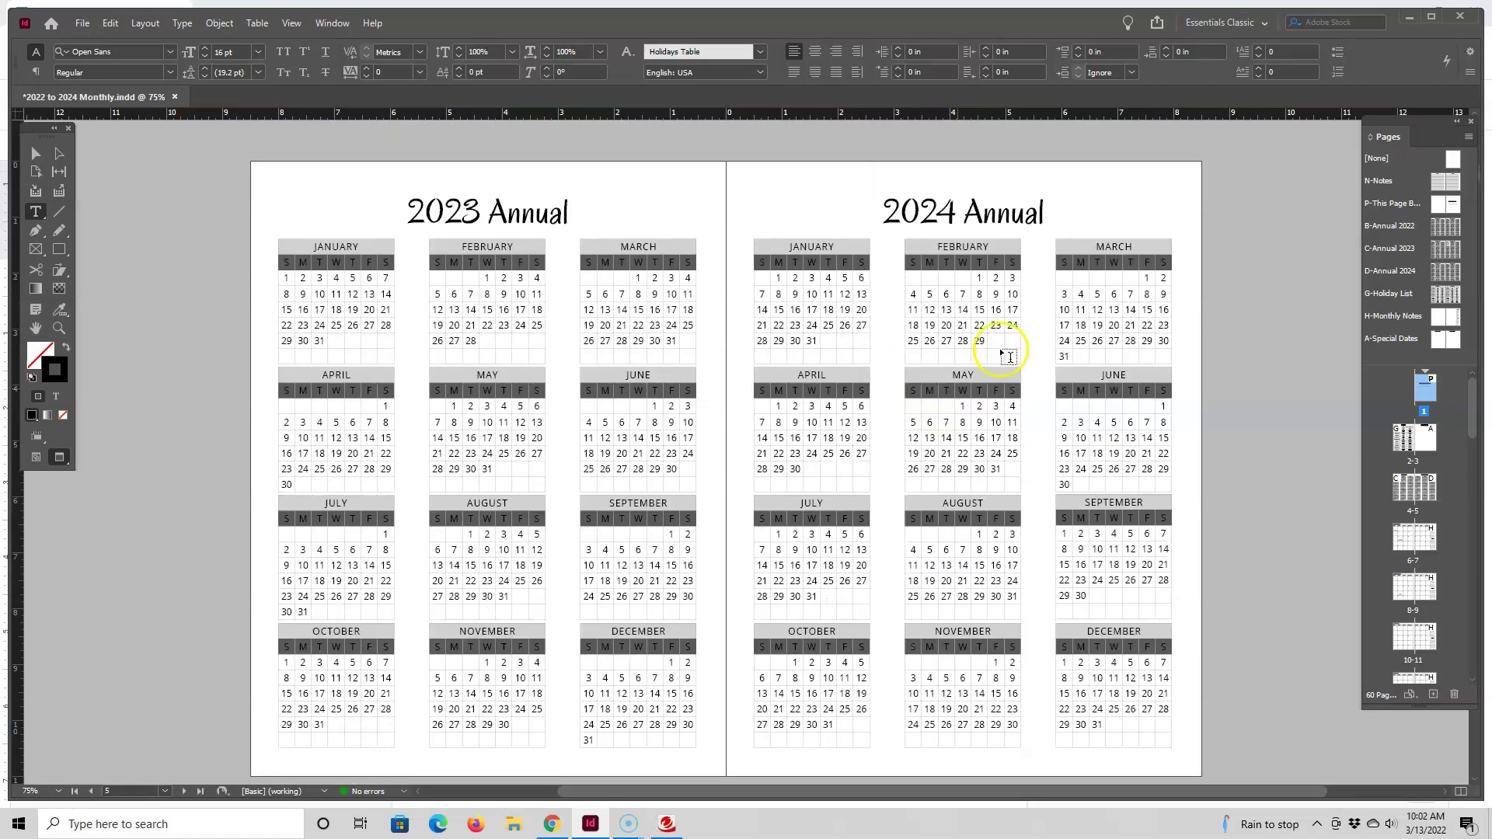
# Step: Compare the B-Annual 2022 and C-Annual 2023 parents with the 2023/2024 Annual spread, ending on C-Annual 2023
pyautogui.doubleClick(1447, 230)
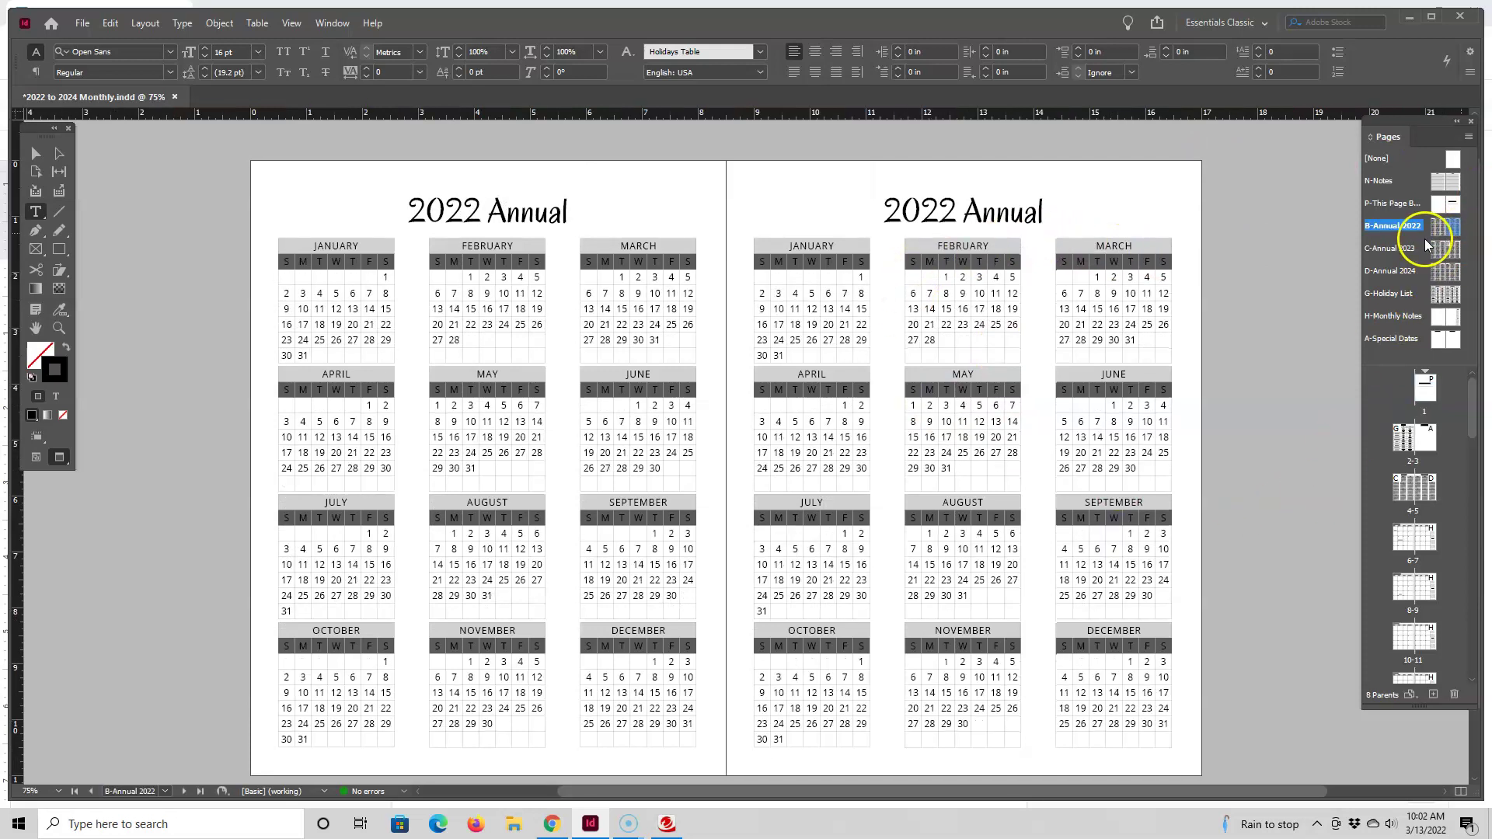
pyautogui.doubleClick(1433, 227)
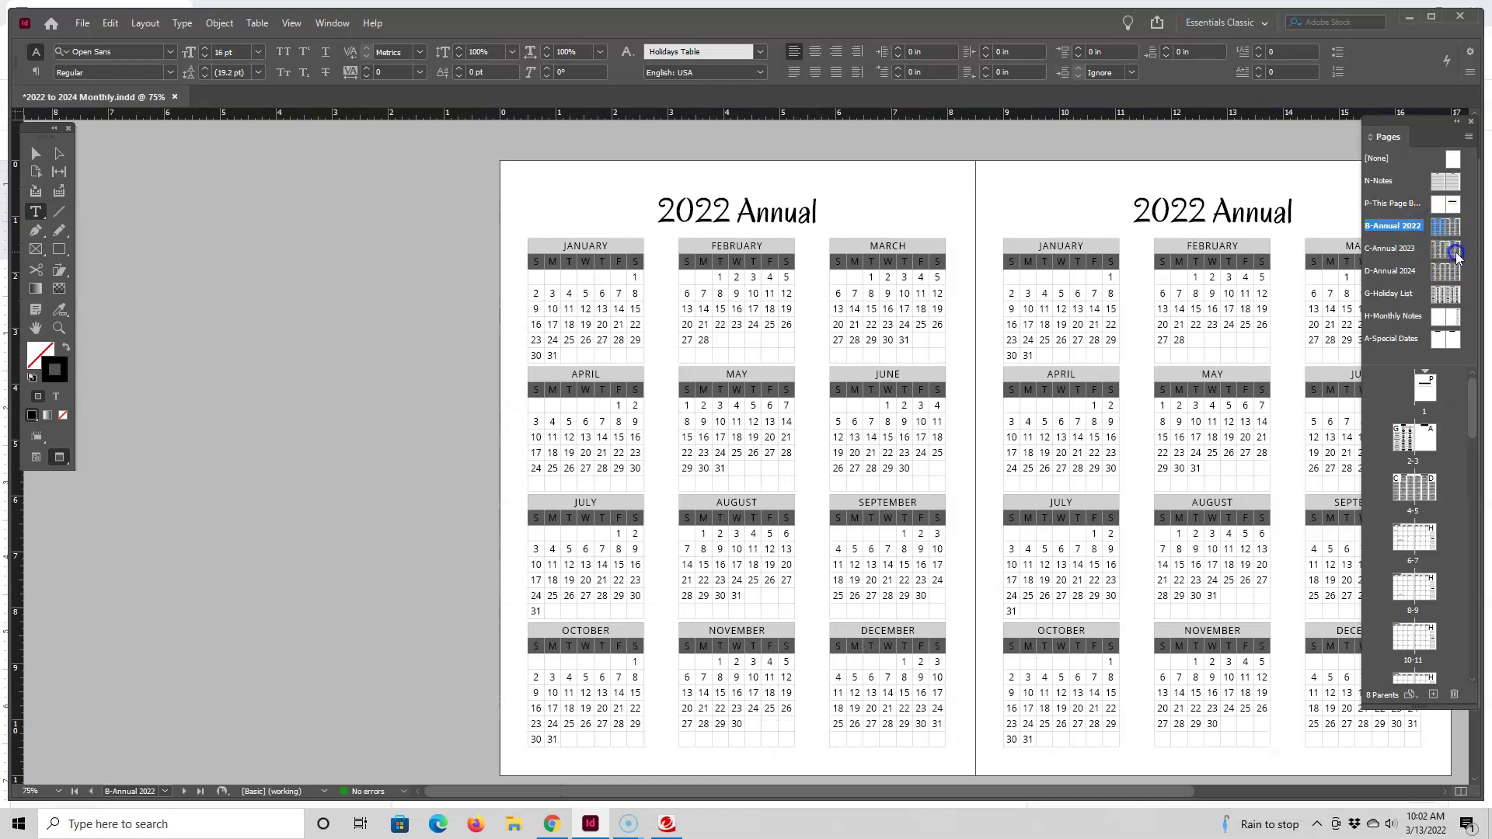
pyautogui.doubleClick(1454, 251)
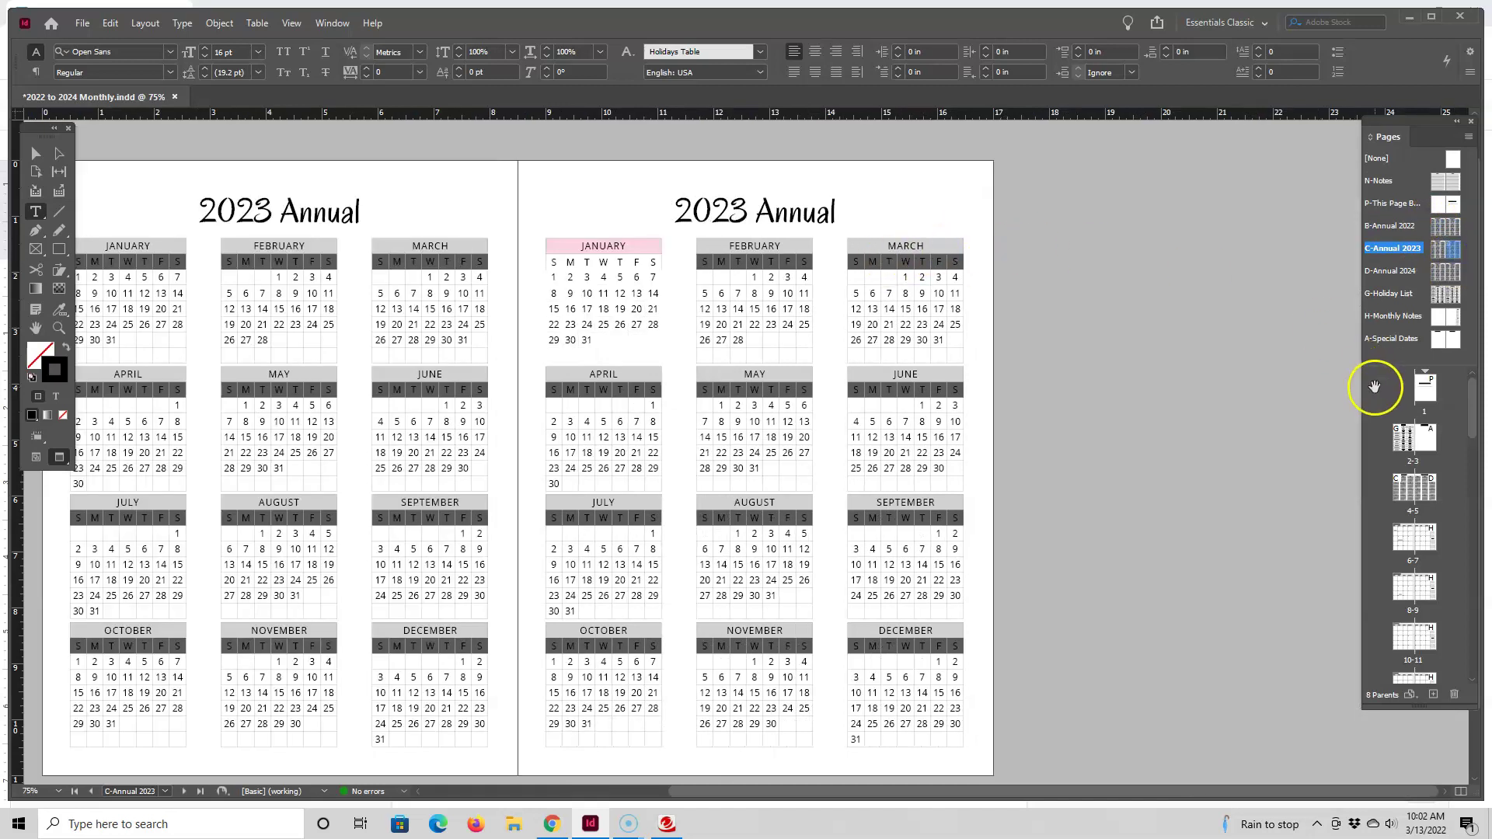
pyautogui.doubleClick(1425, 500)
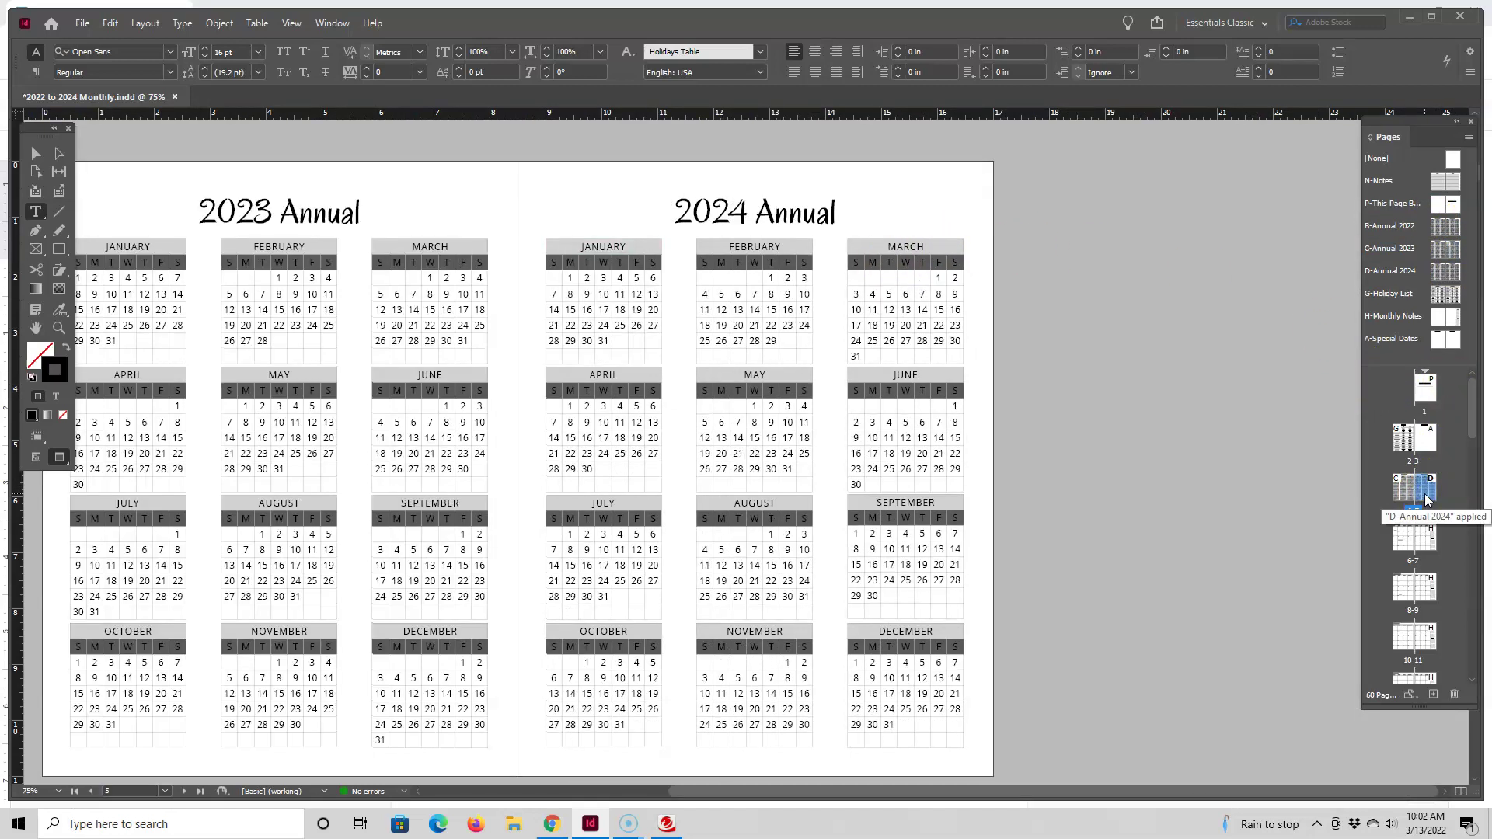
pyautogui.moveTo(950, 782); pyautogui.dragTo(864, 797)
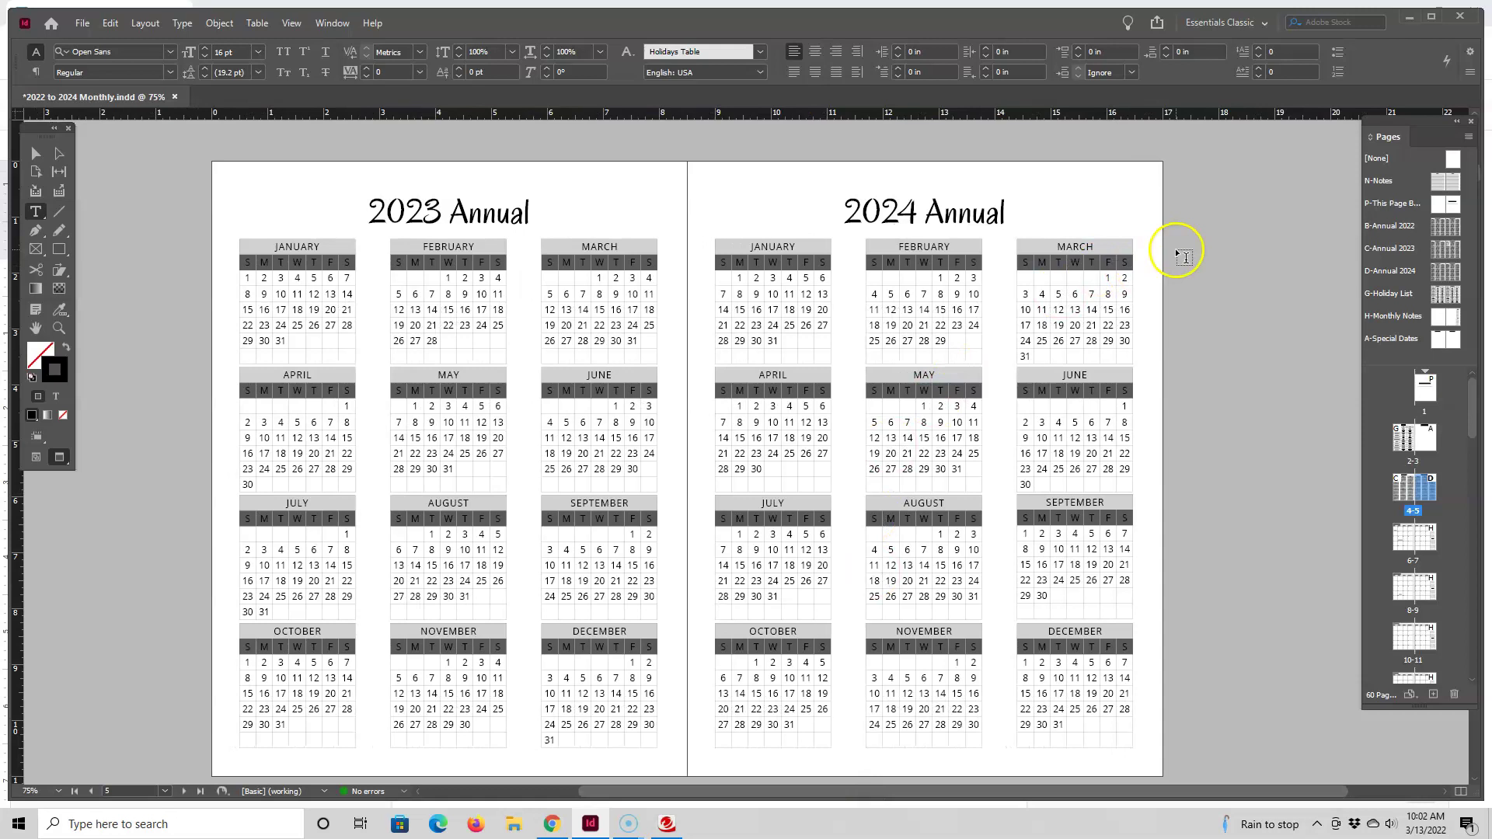
pyautogui.doubleClick(1445, 249)
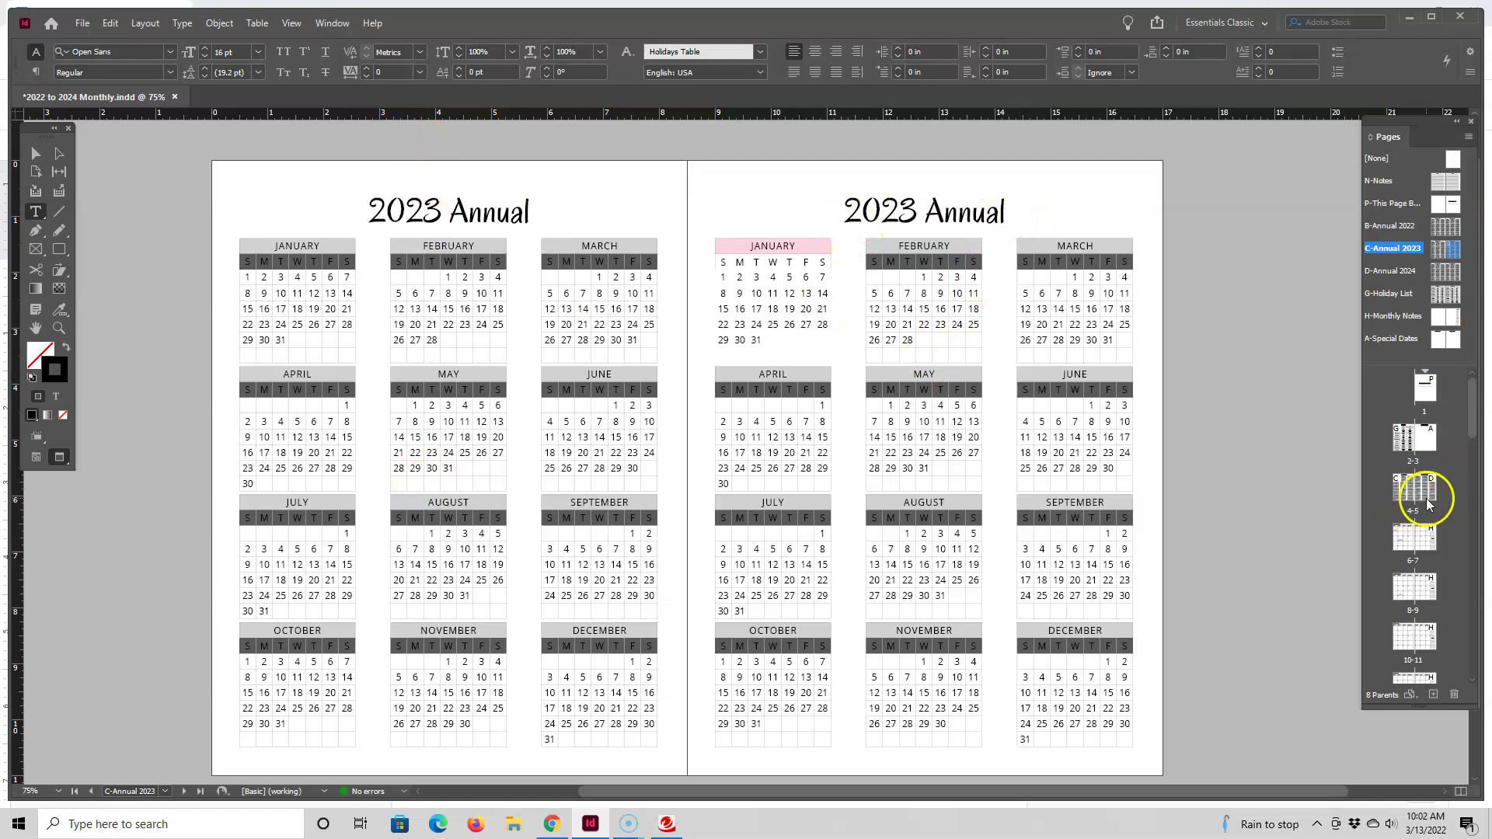
pyautogui.doubleClick(1427, 501)
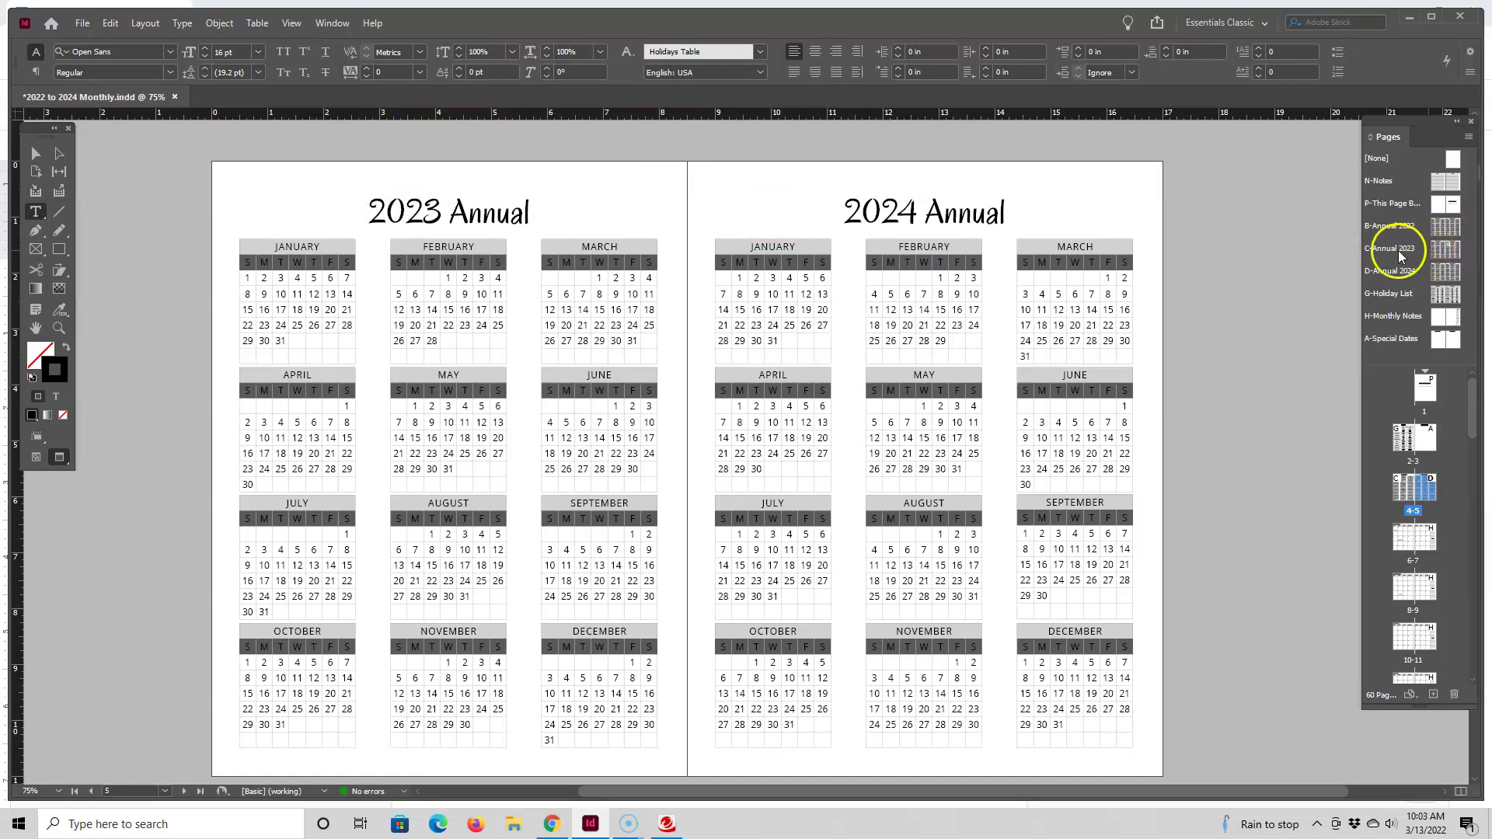
pyautogui.doubleClick(1445, 249)
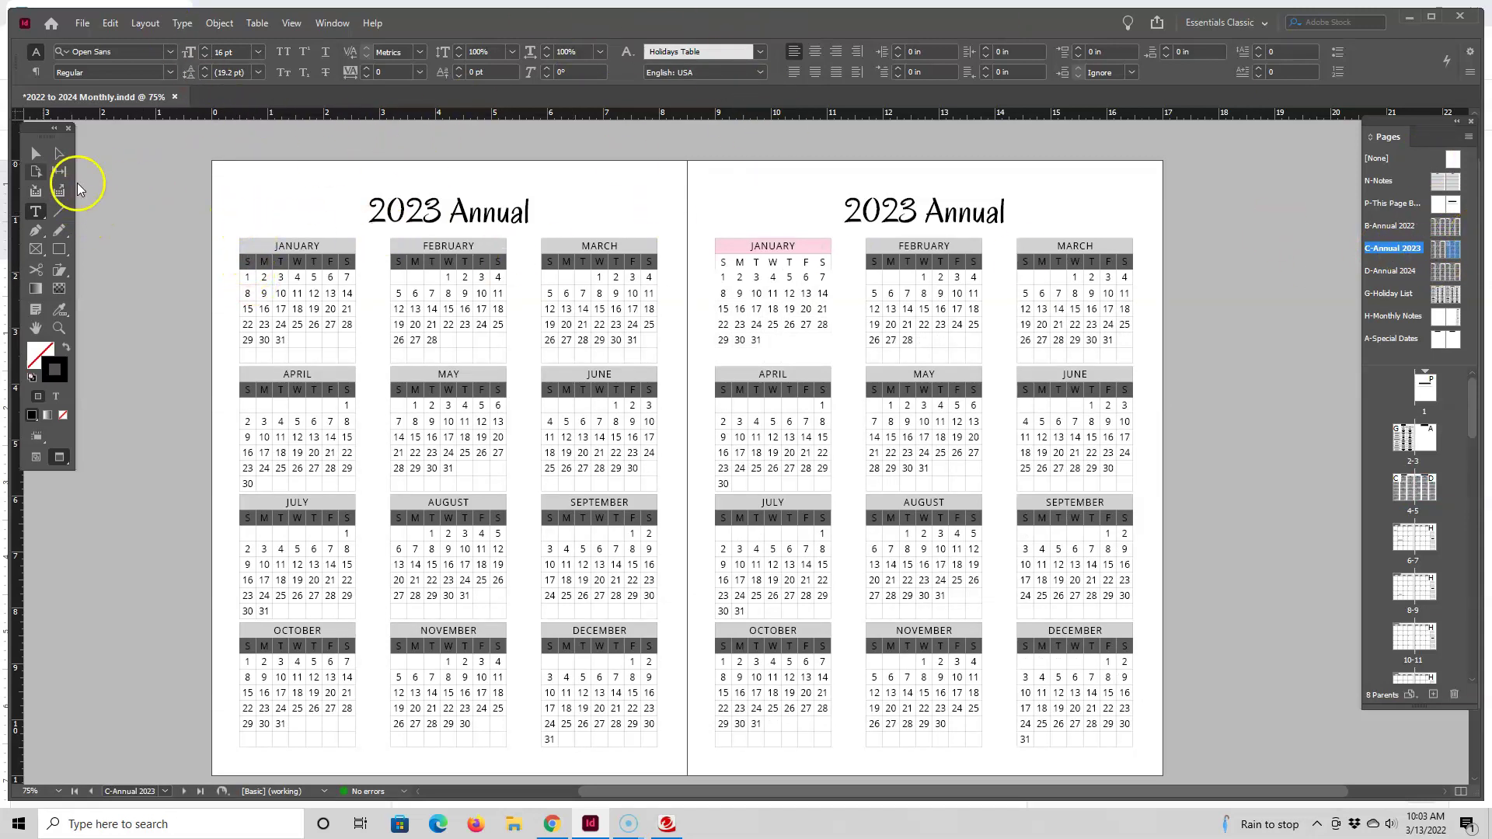
# Step: Delete the grey January calendar from the parent's left page
pyautogui.click(34, 153)
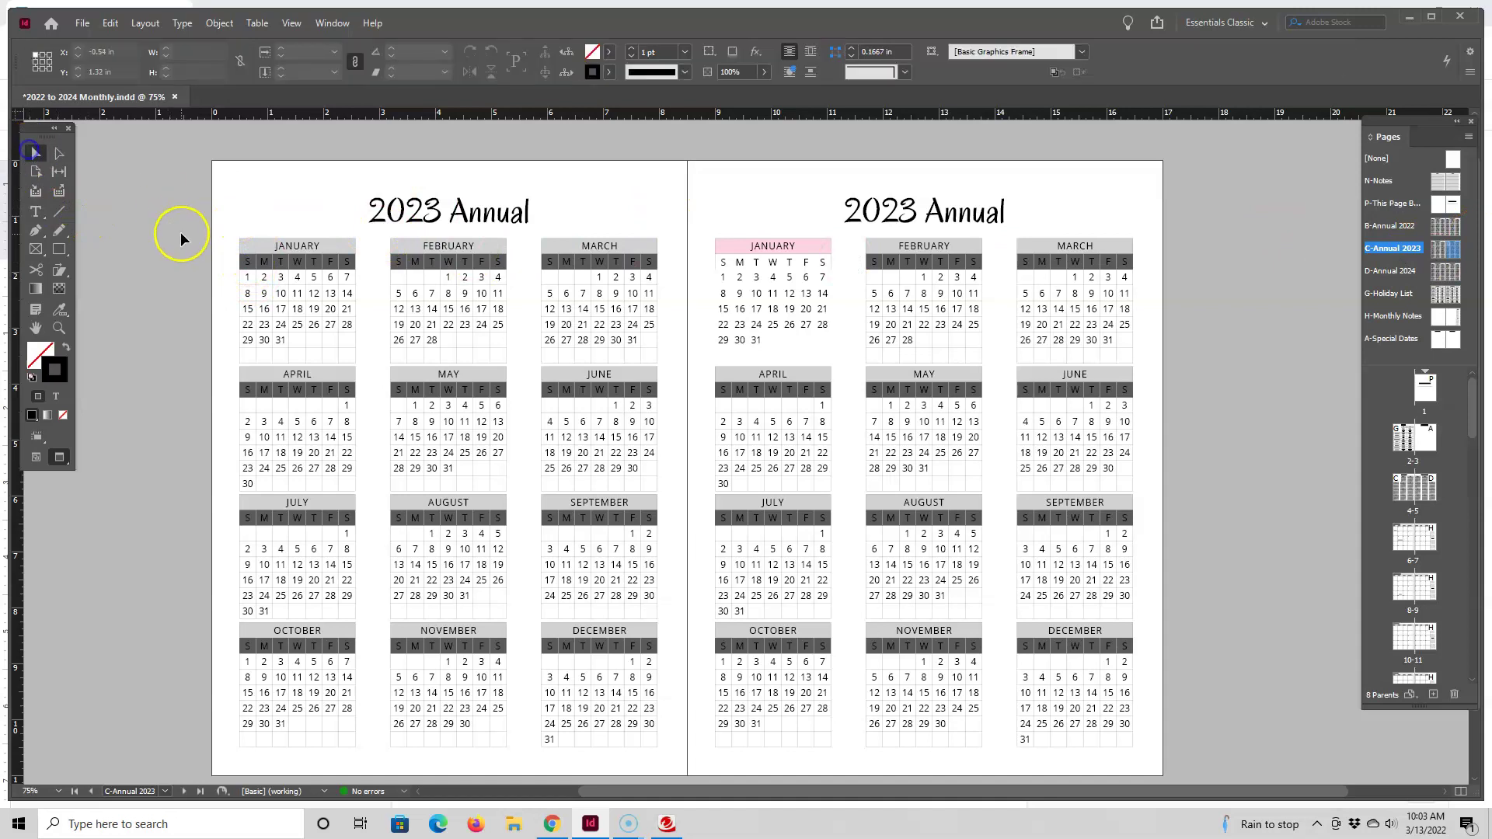
pyautogui.click(240, 244)
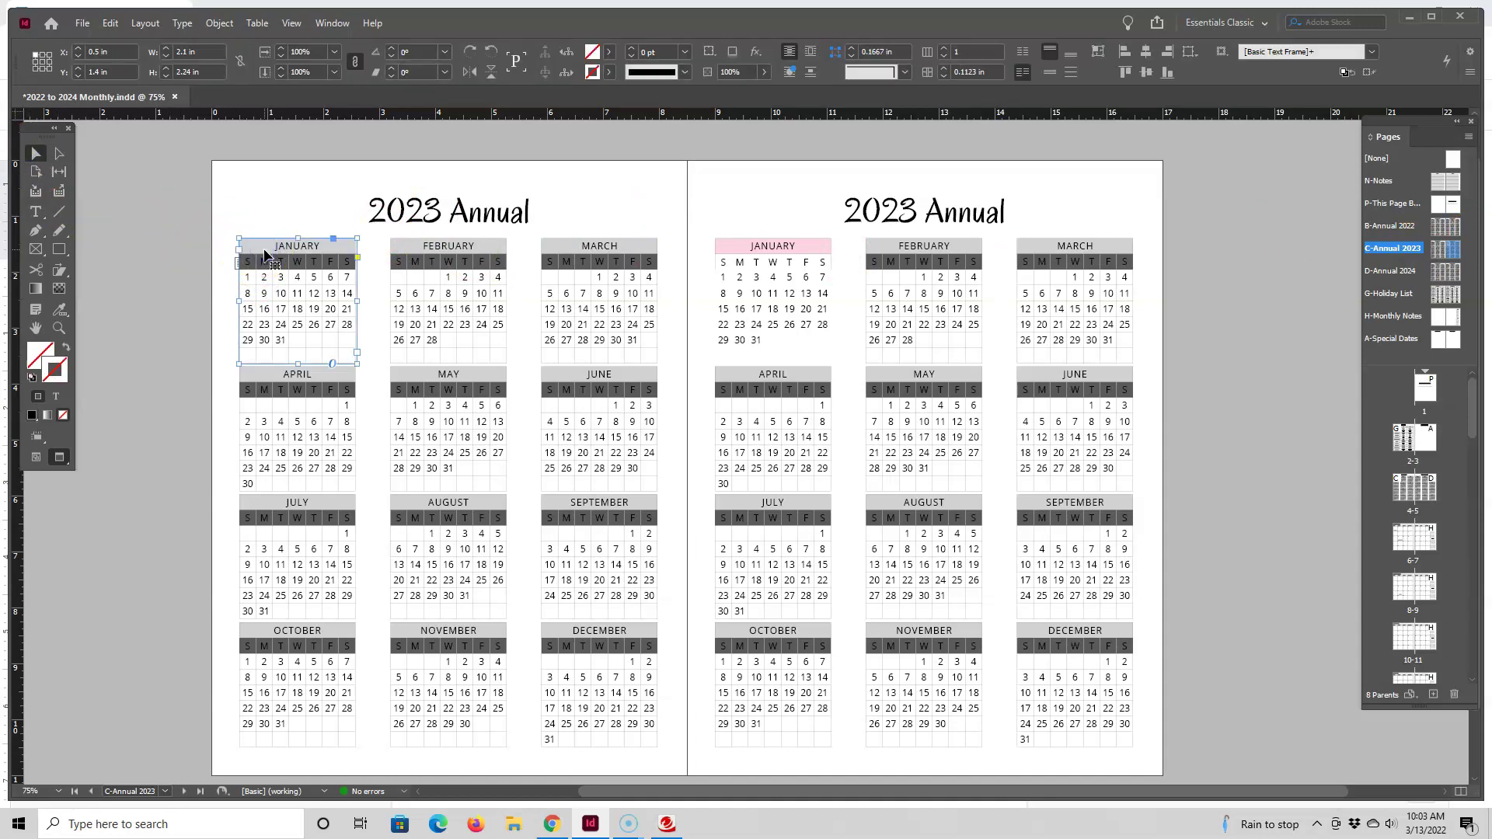
pyautogui.press('Delete')
# Step: Copy the pink January calendar into the left page's empty top-left slot, aligned with the other months
pyautogui.click(753, 248)
pyautogui.doubleClick(757, 252)
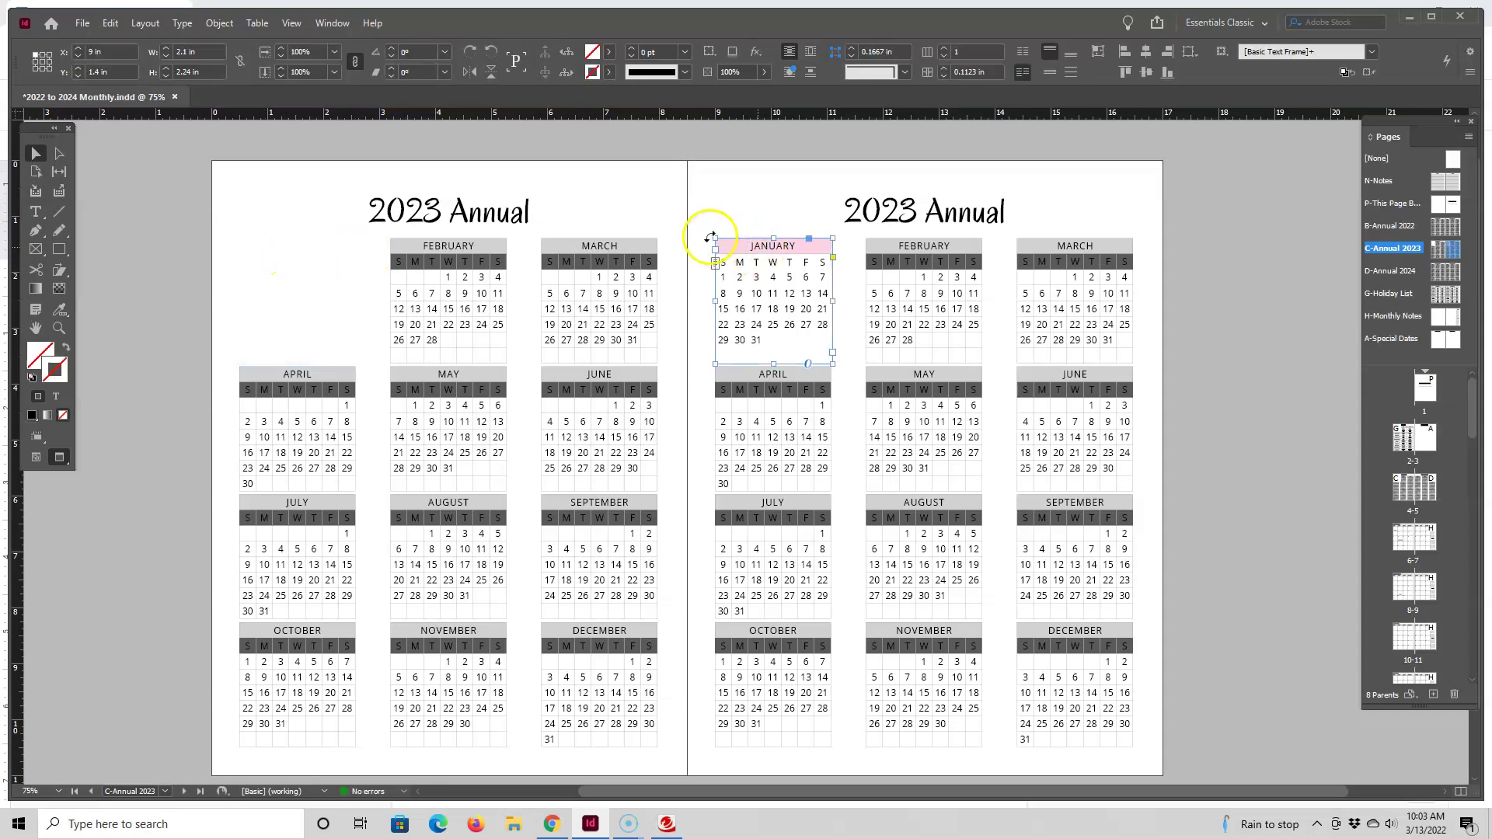
pyautogui.rightClick(758, 245)
pyautogui.click(796, 269)
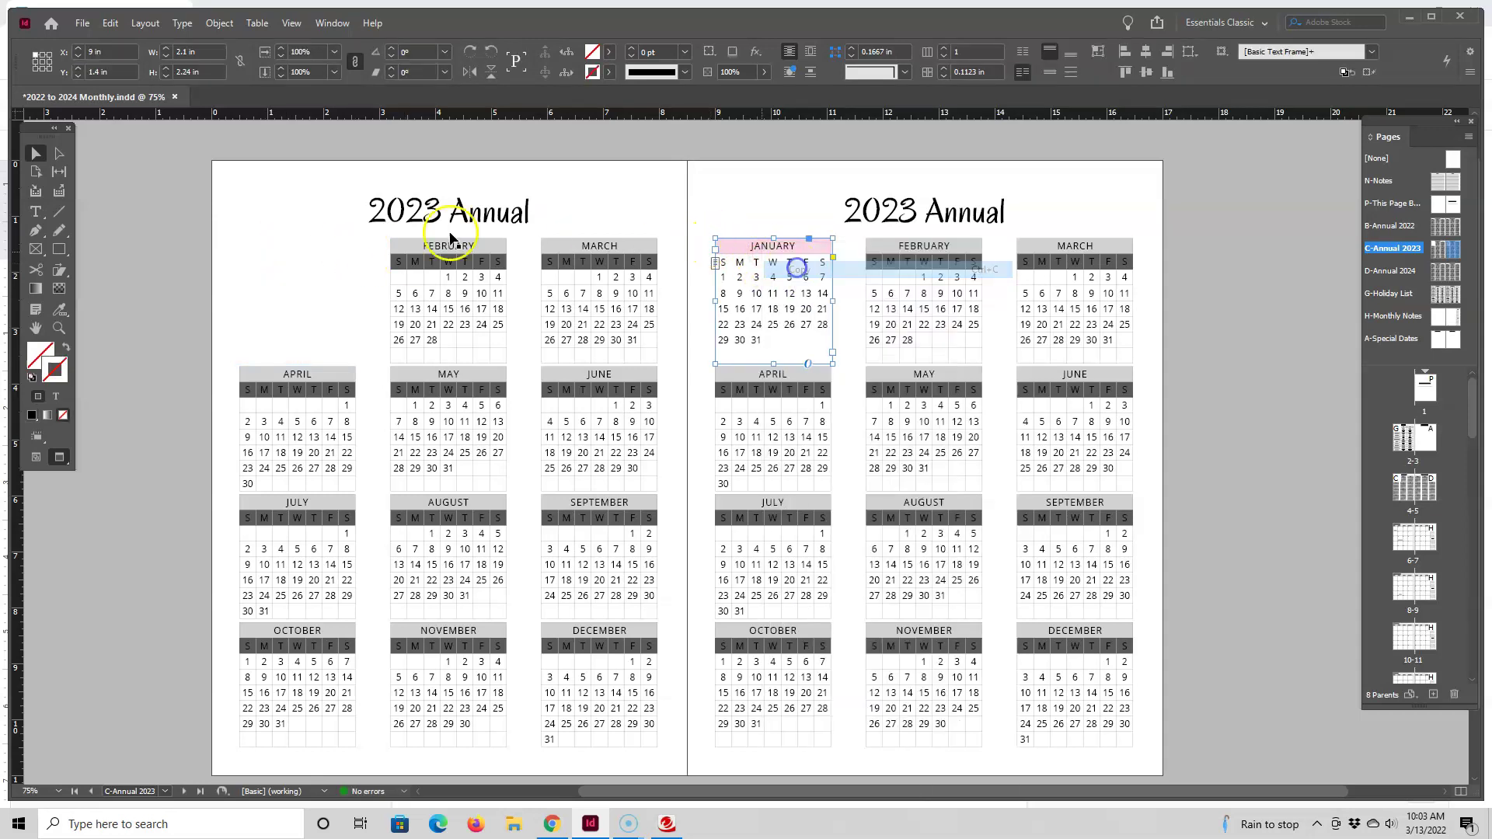
pyautogui.rightClick(267, 233)
pyautogui.click(302, 271)
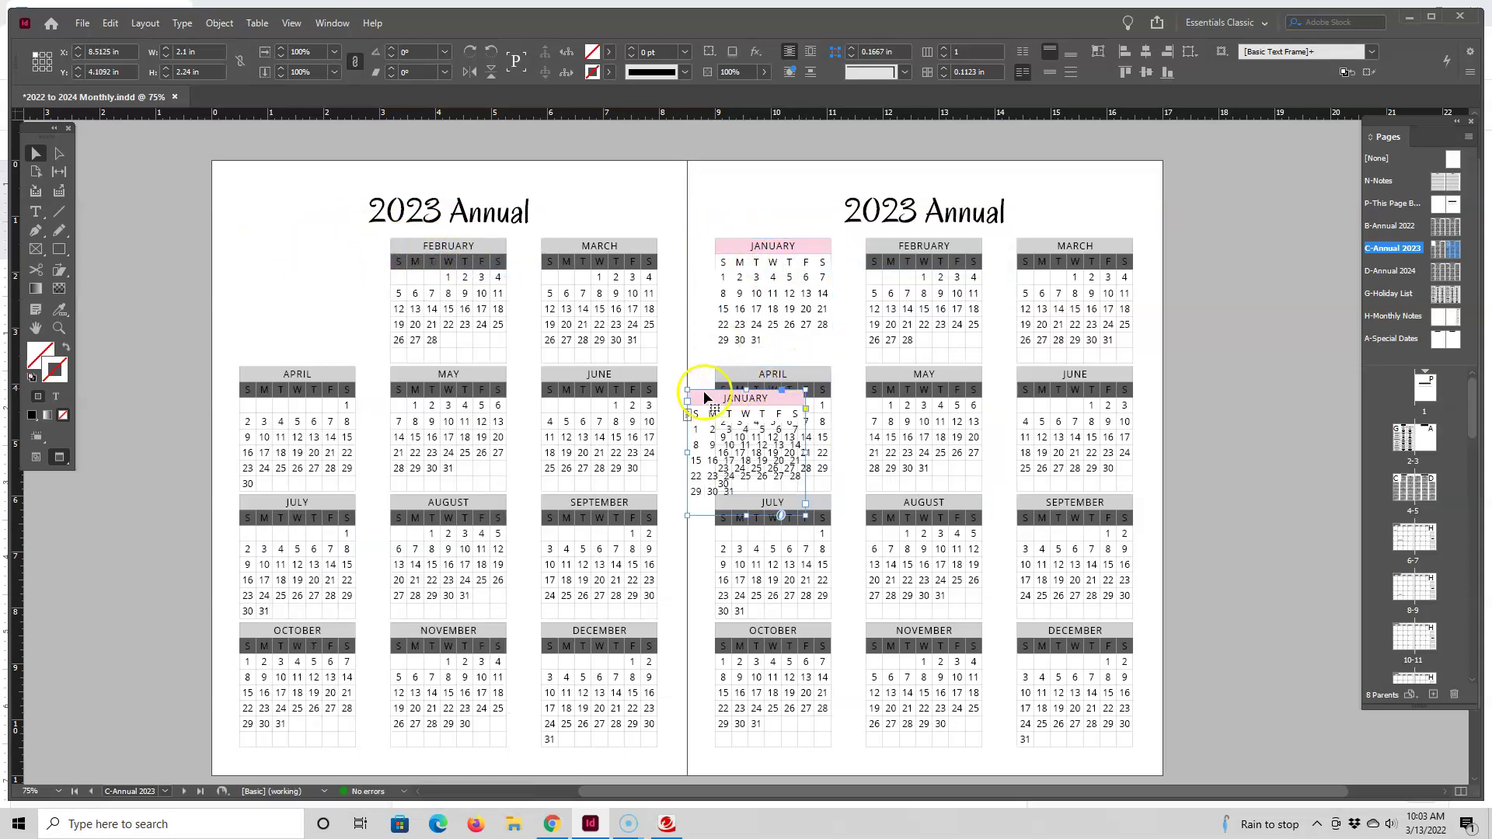
pyautogui.moveTo(702, 398); pyautogui.dragTo(256, 243)
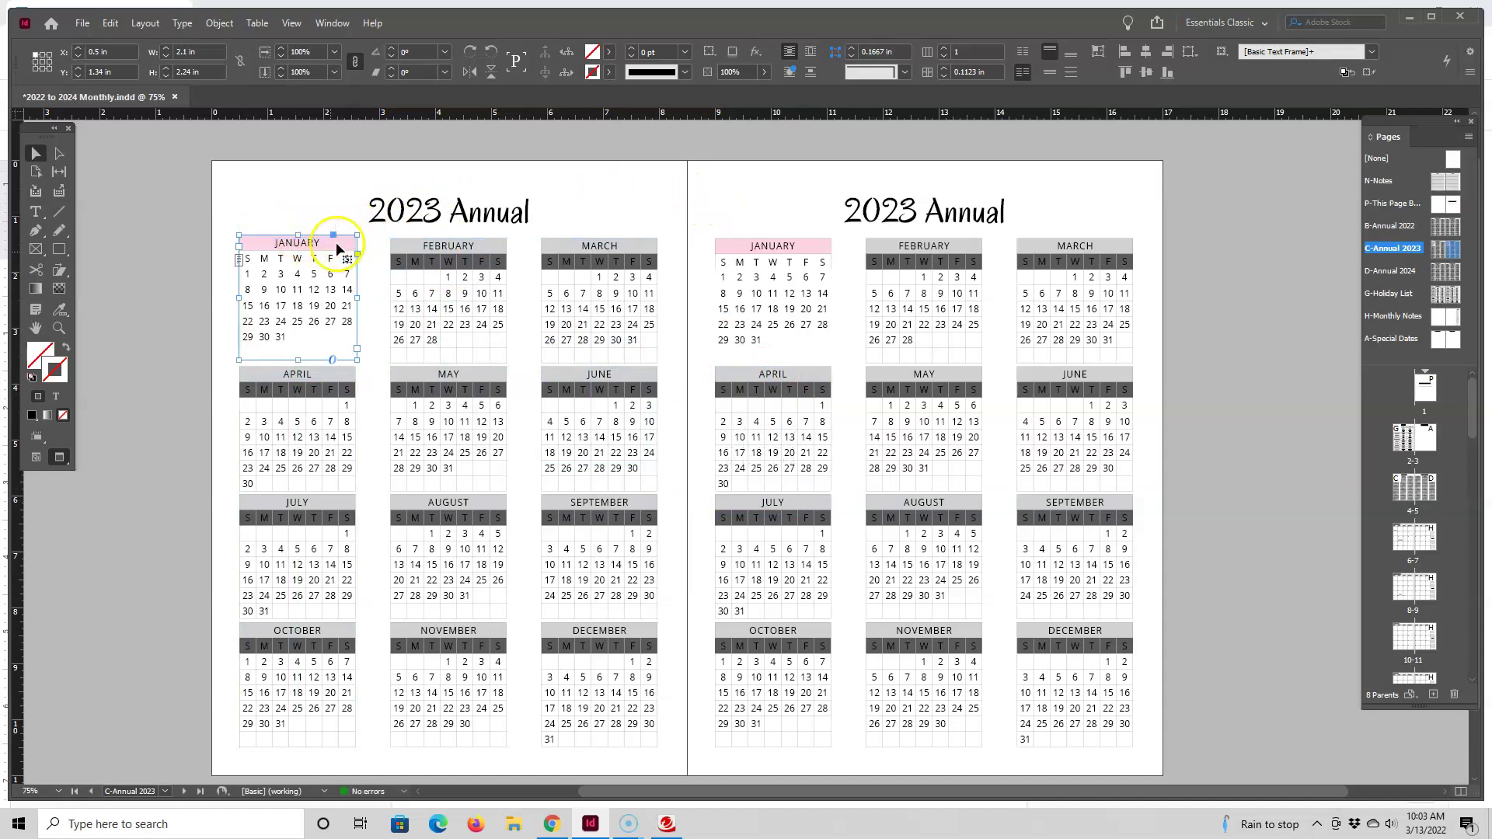
pyautogui.moveTo(335, 245); pyautogui.dragTo(343, 233)
pyautogui.click(336, 206)
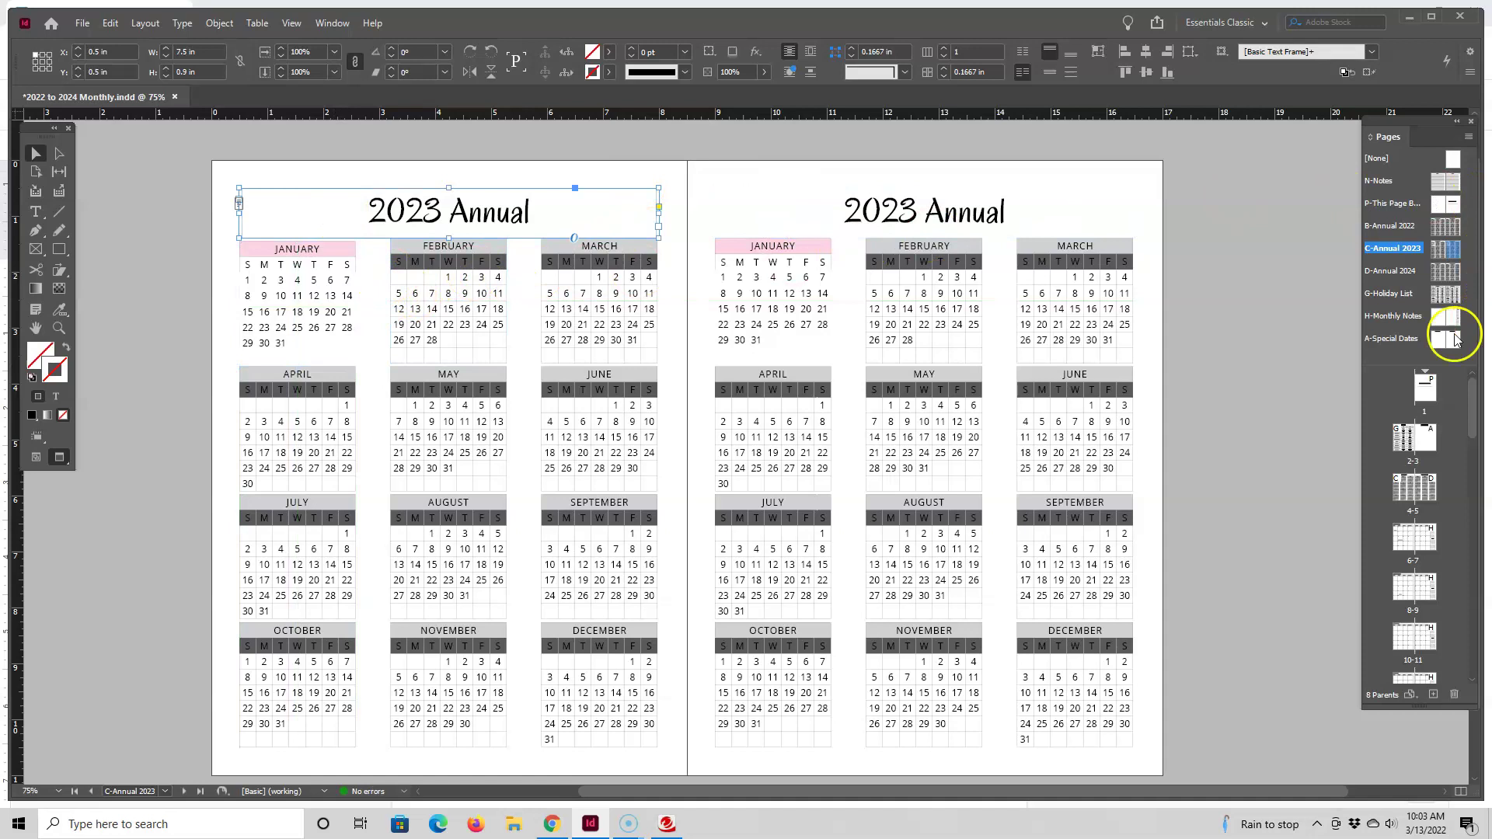
# Step: Review the B-Annual 2022 and C-Annual 2023 parent spreads in the Pages panel
pyautogui.doubleClick(1423, 396)
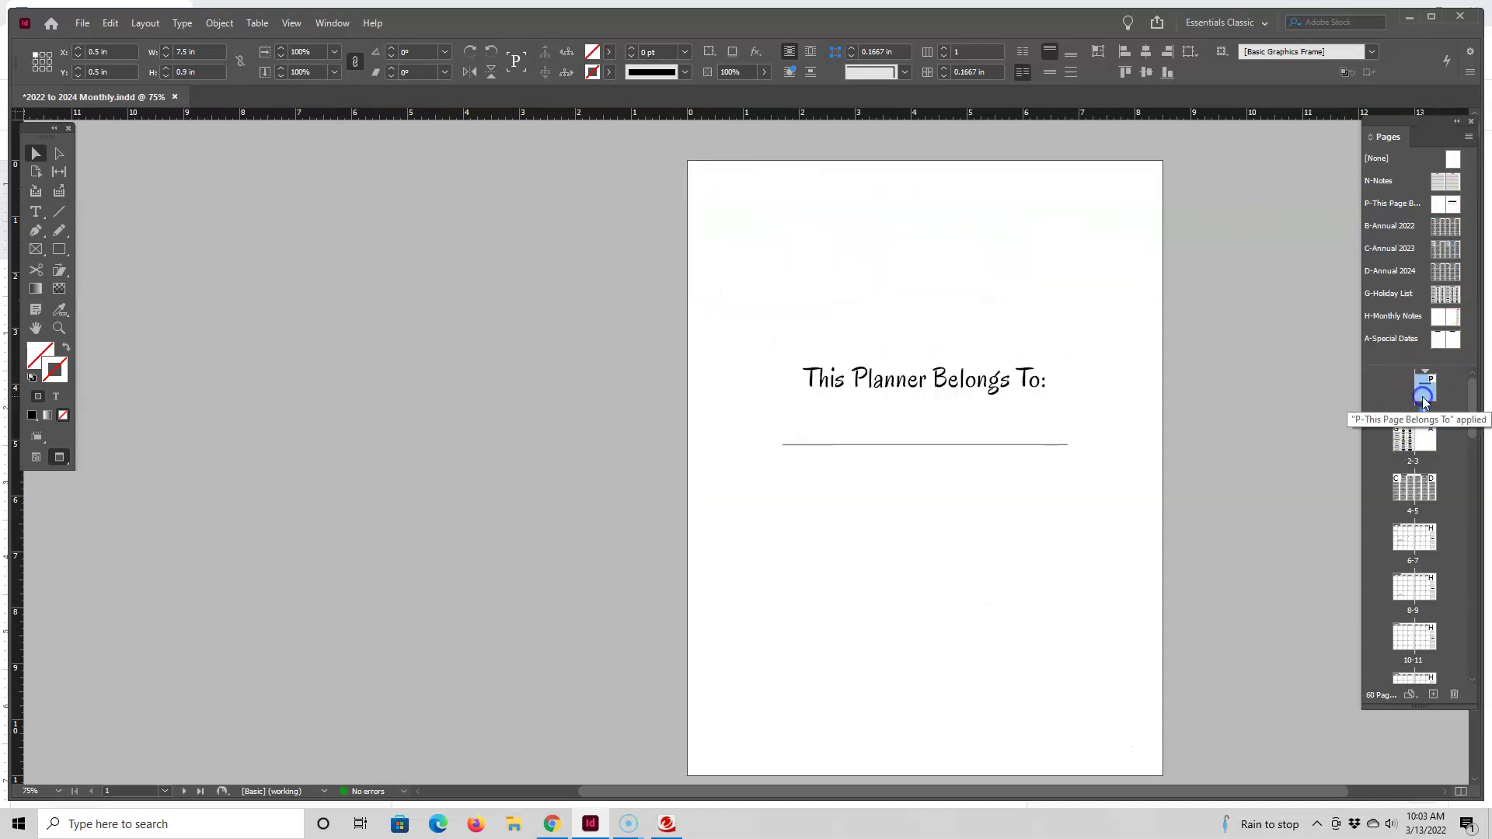
pyautogui.scroll(-15, 1144, 367)
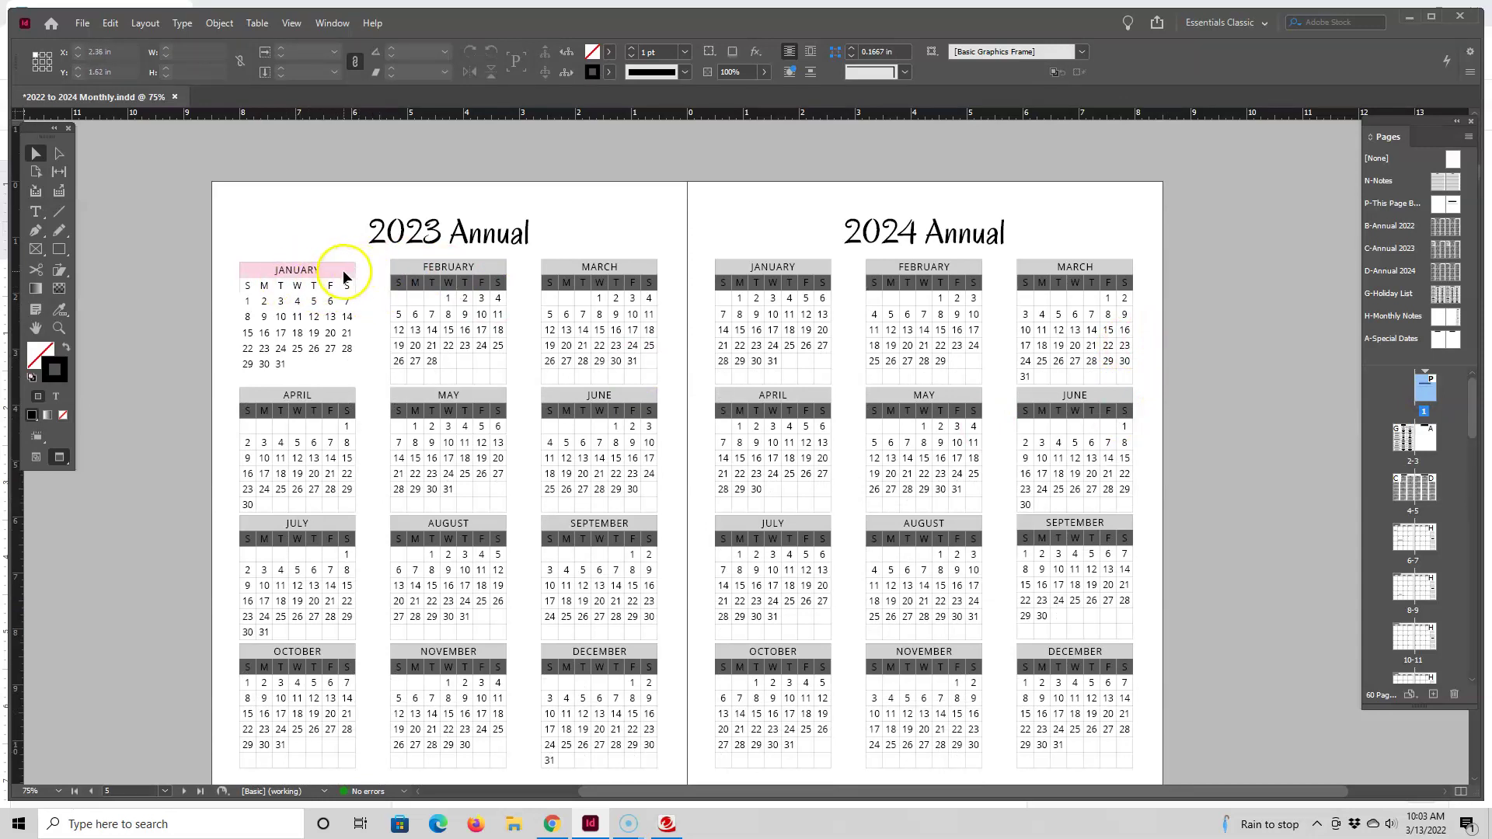
pyautogui.click(1453, 250)
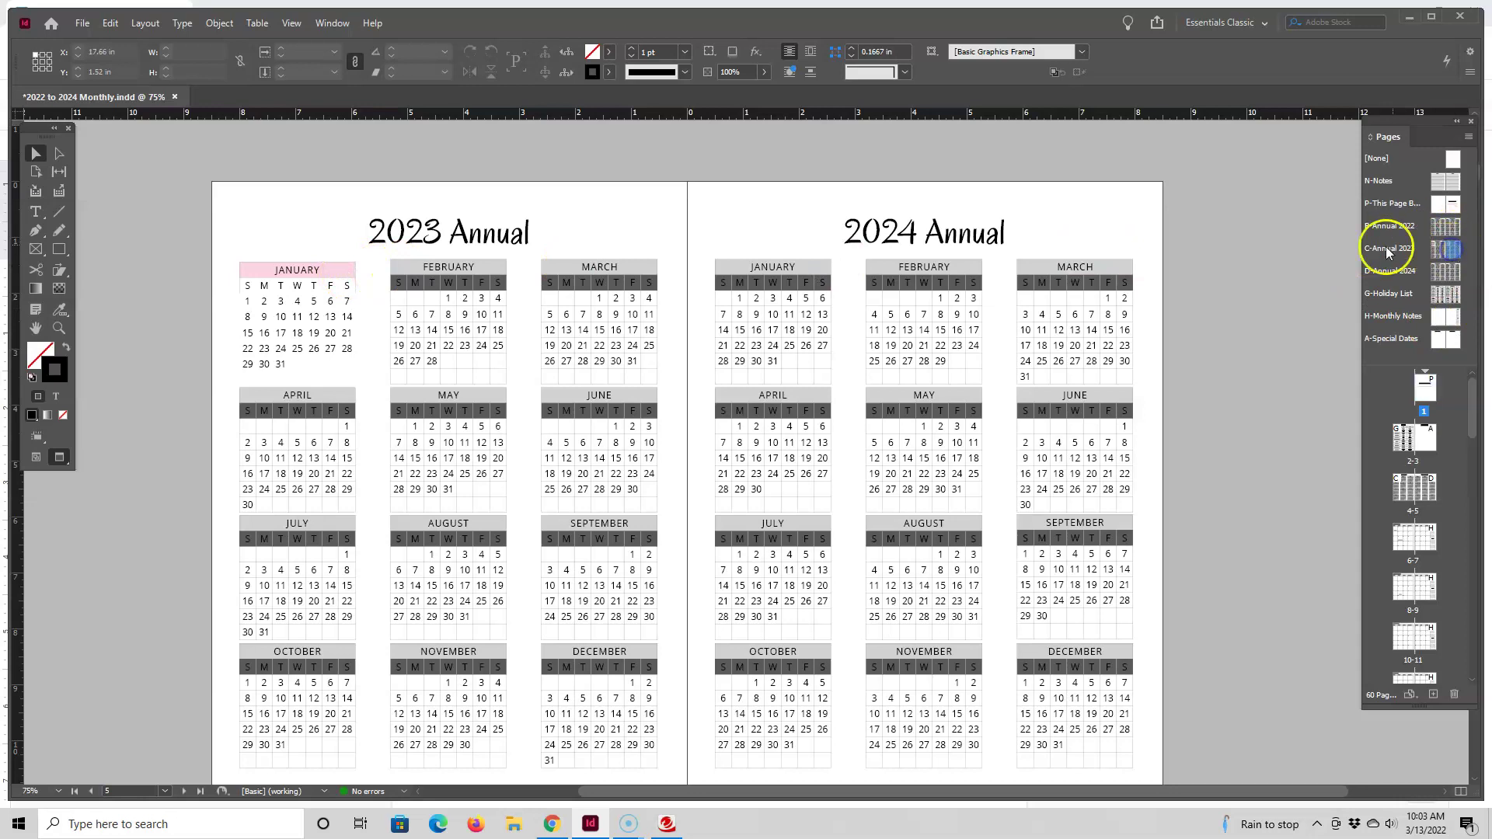
pyautogui.doubleClick(1443, 231)
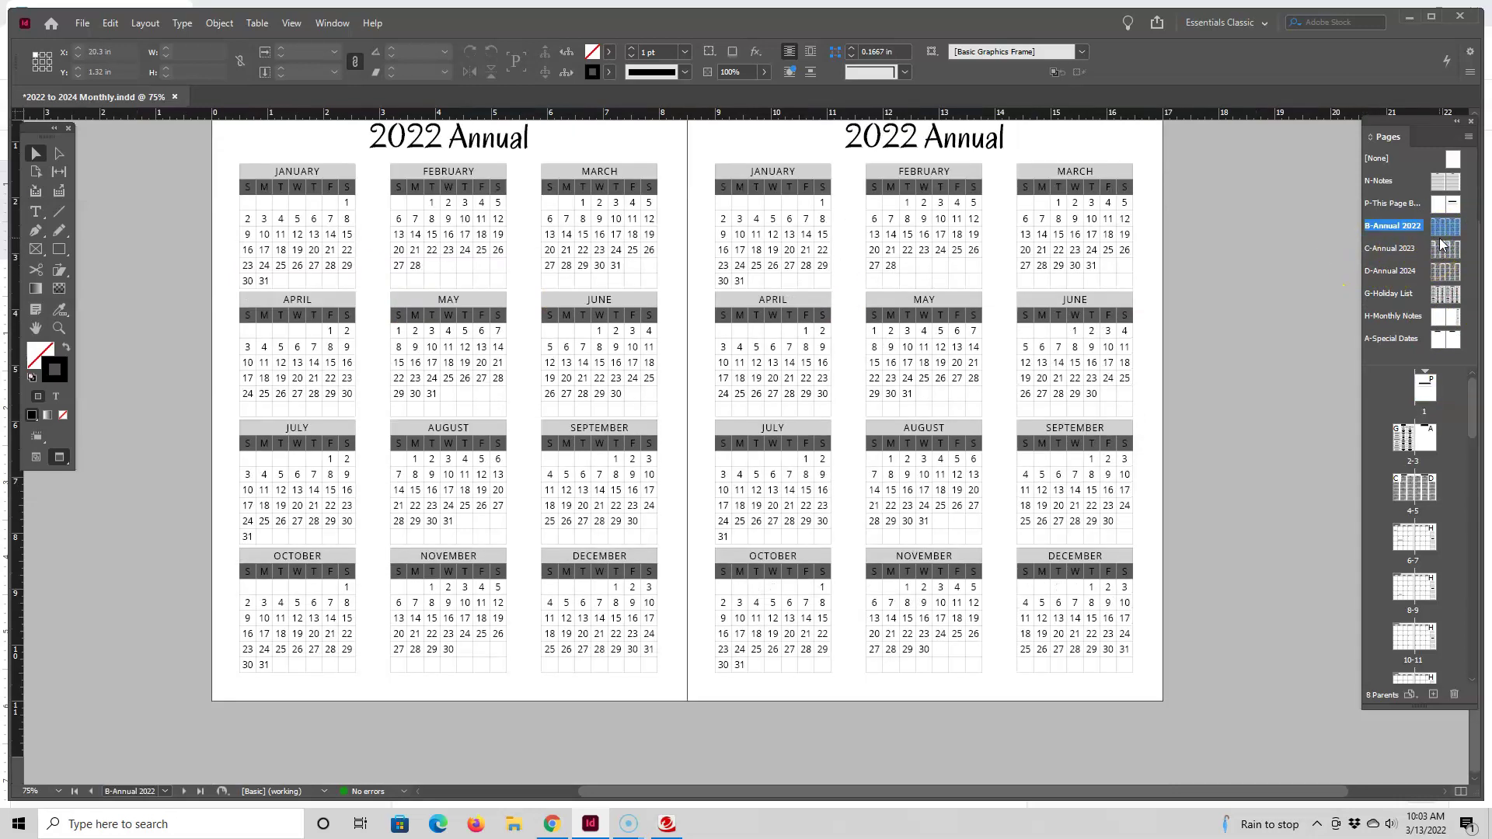
pyautogui.doubleClick(1448, 252)
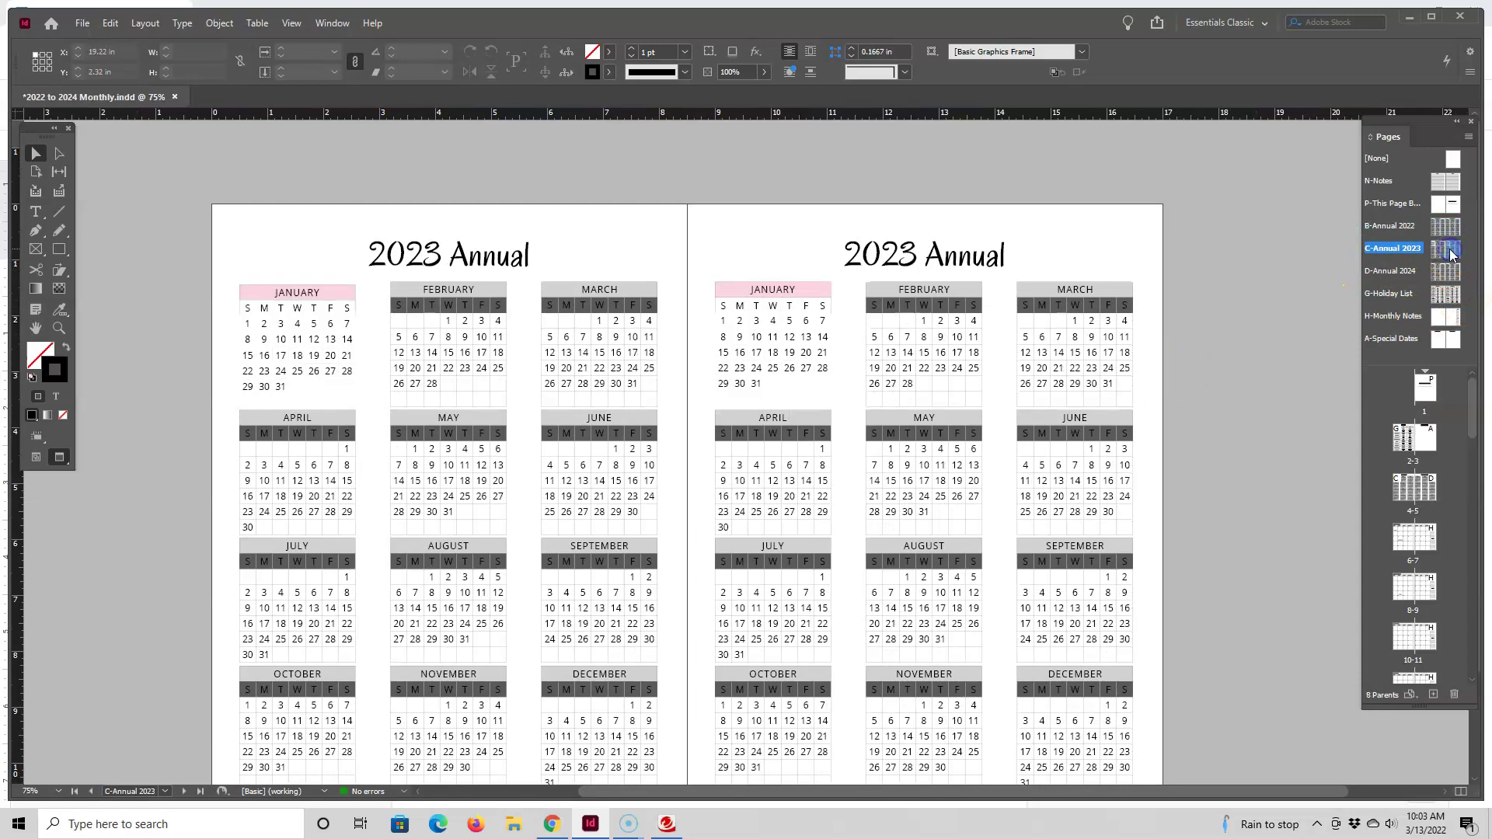
# Step: Return to page 1 with the "This Planner Belongs To:" heading
pyautogui.doubleClick(1430, 394)
pyautogui.scroll(-2, 1195, 402)
pyautogui.scroll(1, 1195, 403)
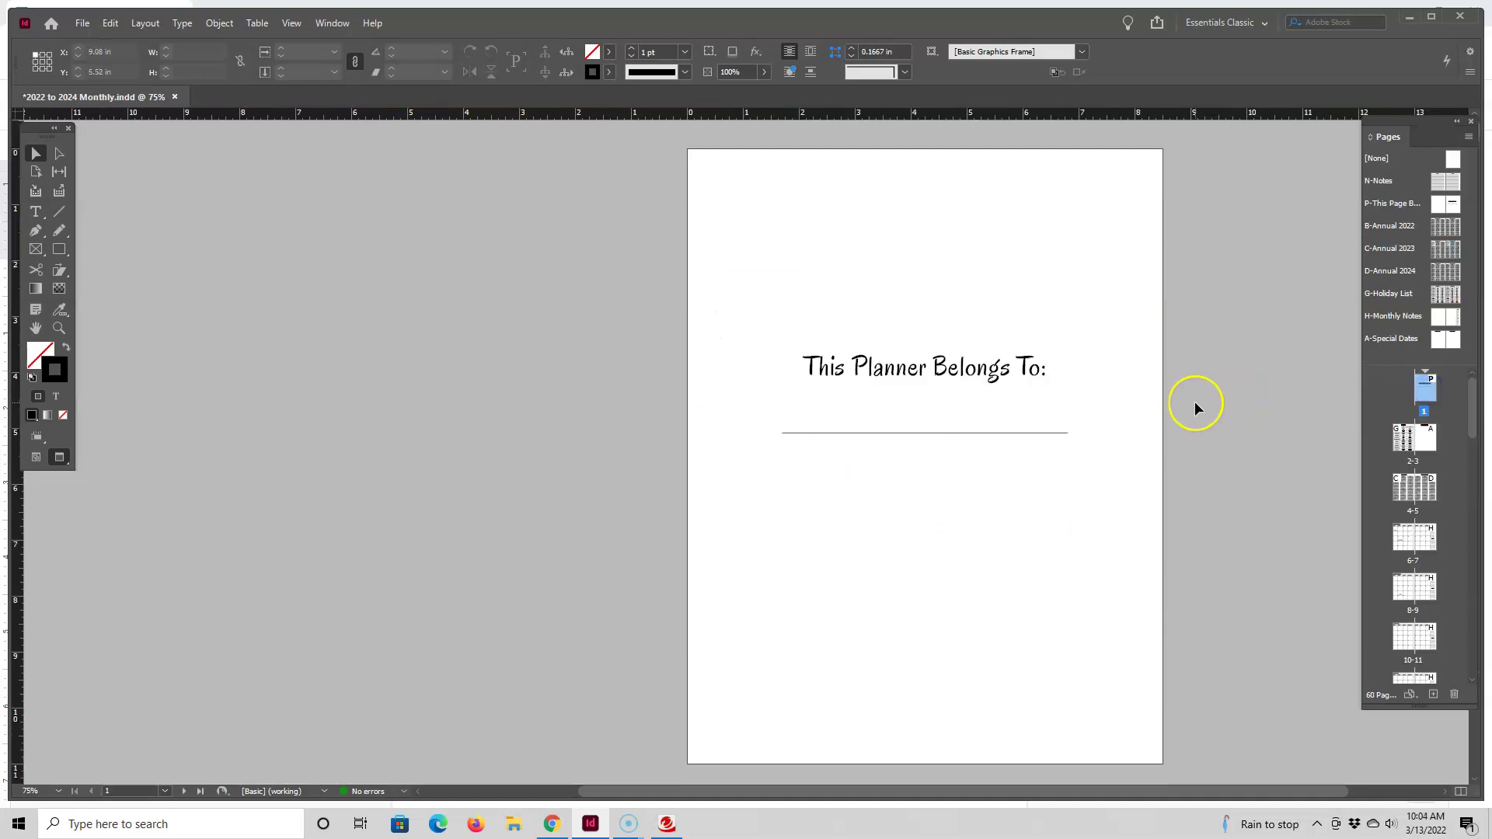